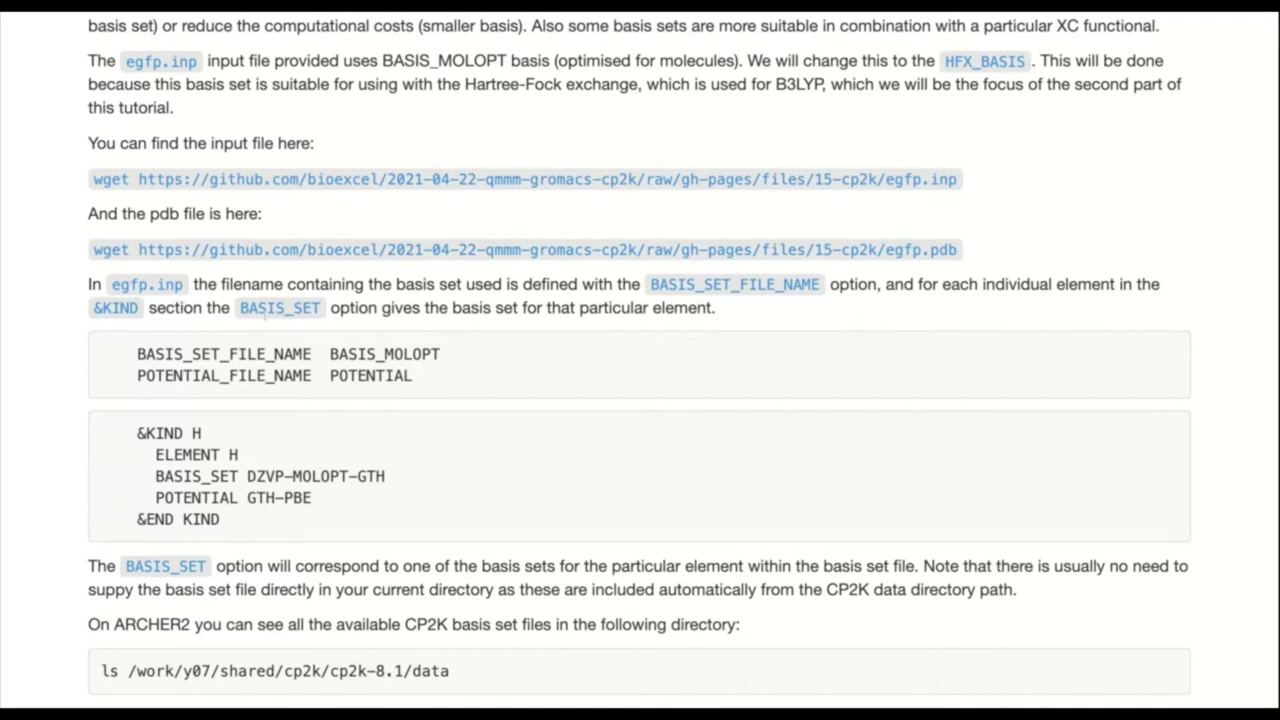
Read the tutorial section on the BASIS_SET_FILE_NAME and per-element BASIS_SET options, including the requested change to HFX_BASIS and TZV2P-GTH.
scroll(265, 316, "down", 2)
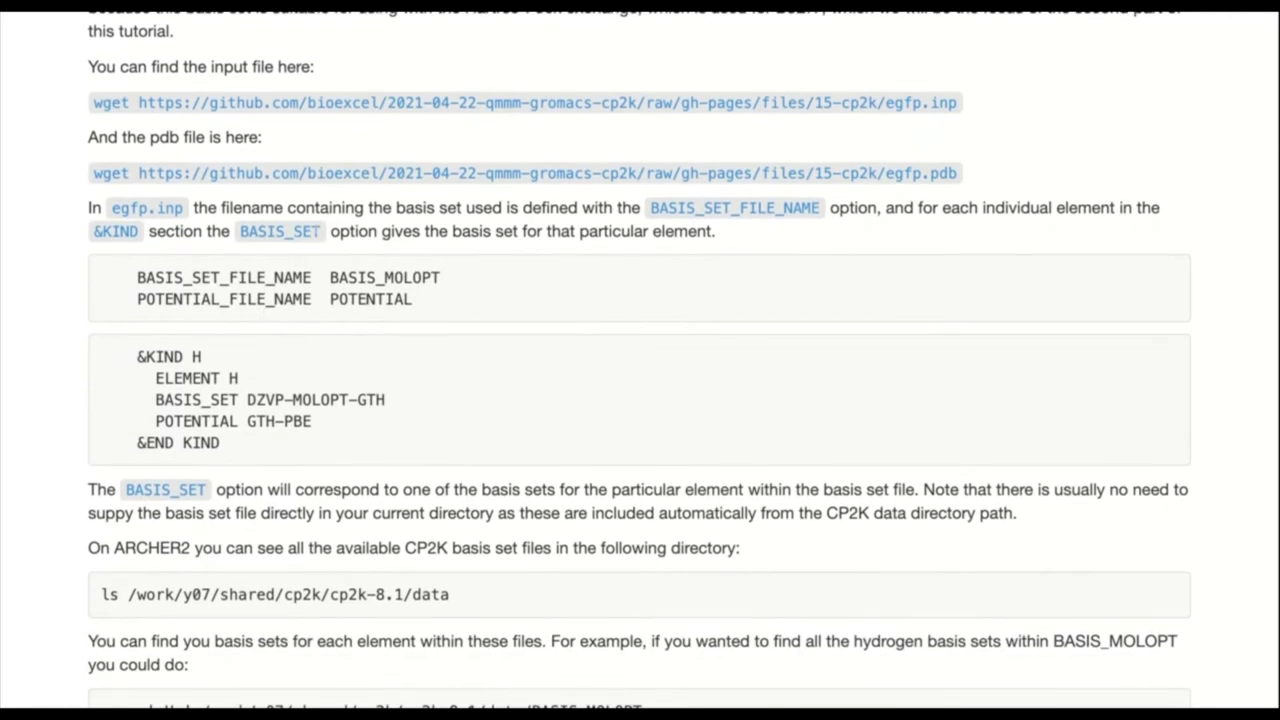
scroll(378, 231, "down", 1)
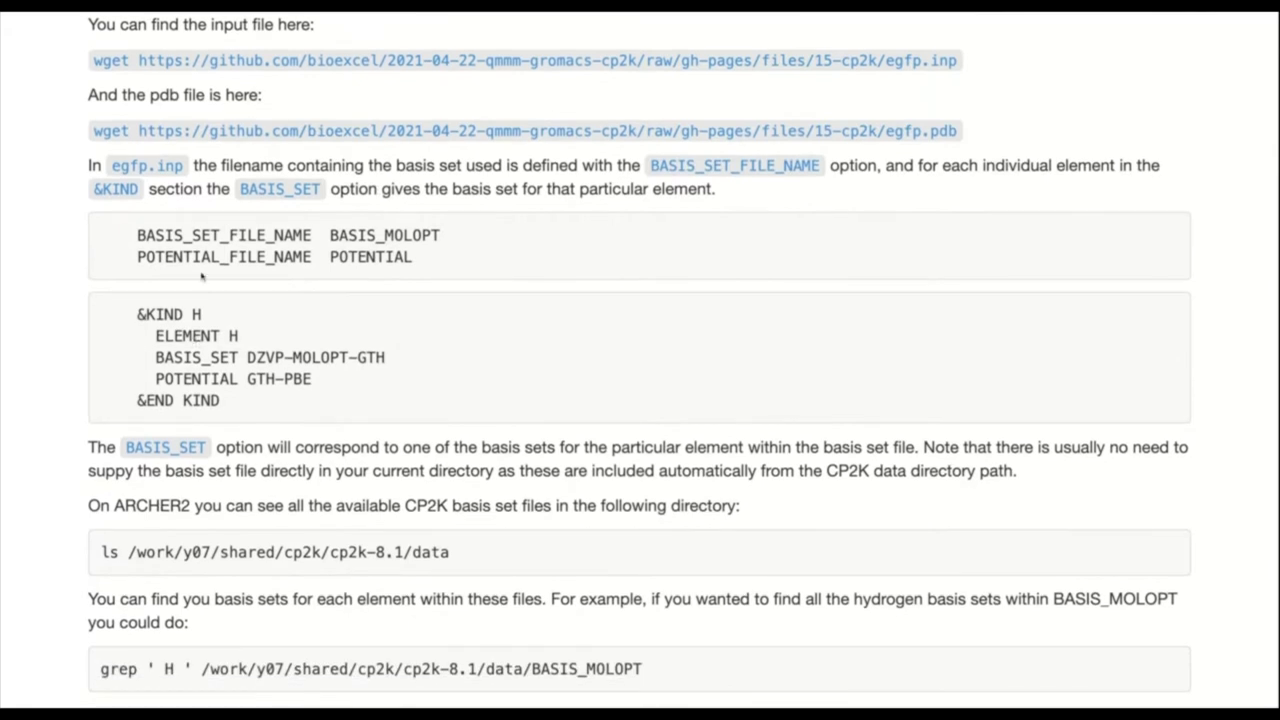
left_click_drag(135, 235, 440, 236)
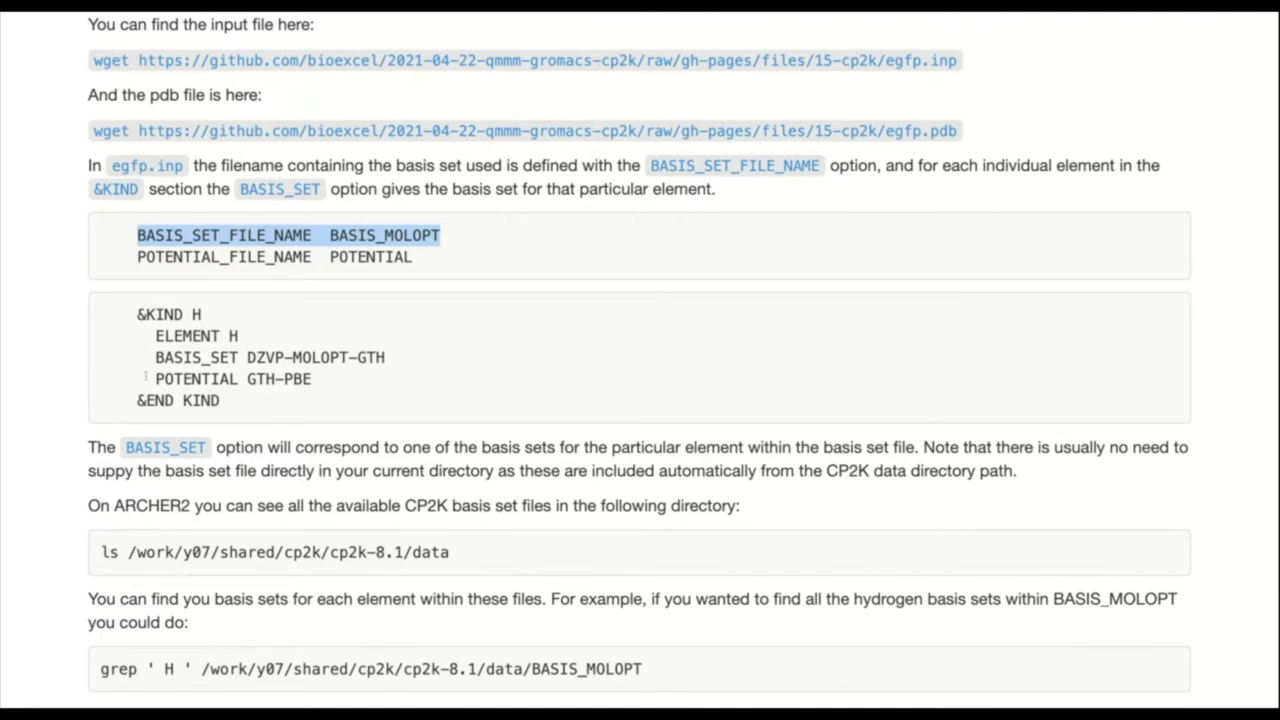
left_click_drag(134, 314, 404, 356)
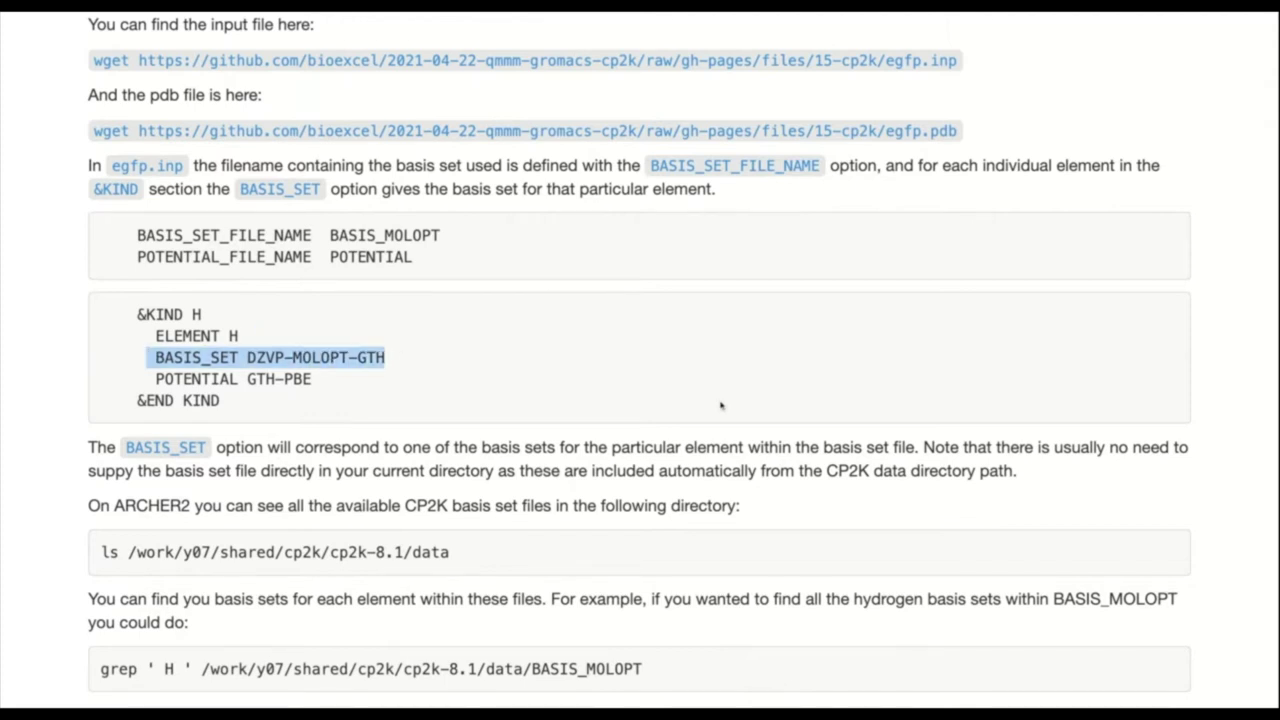
scroll(720, 405, "down", 3)
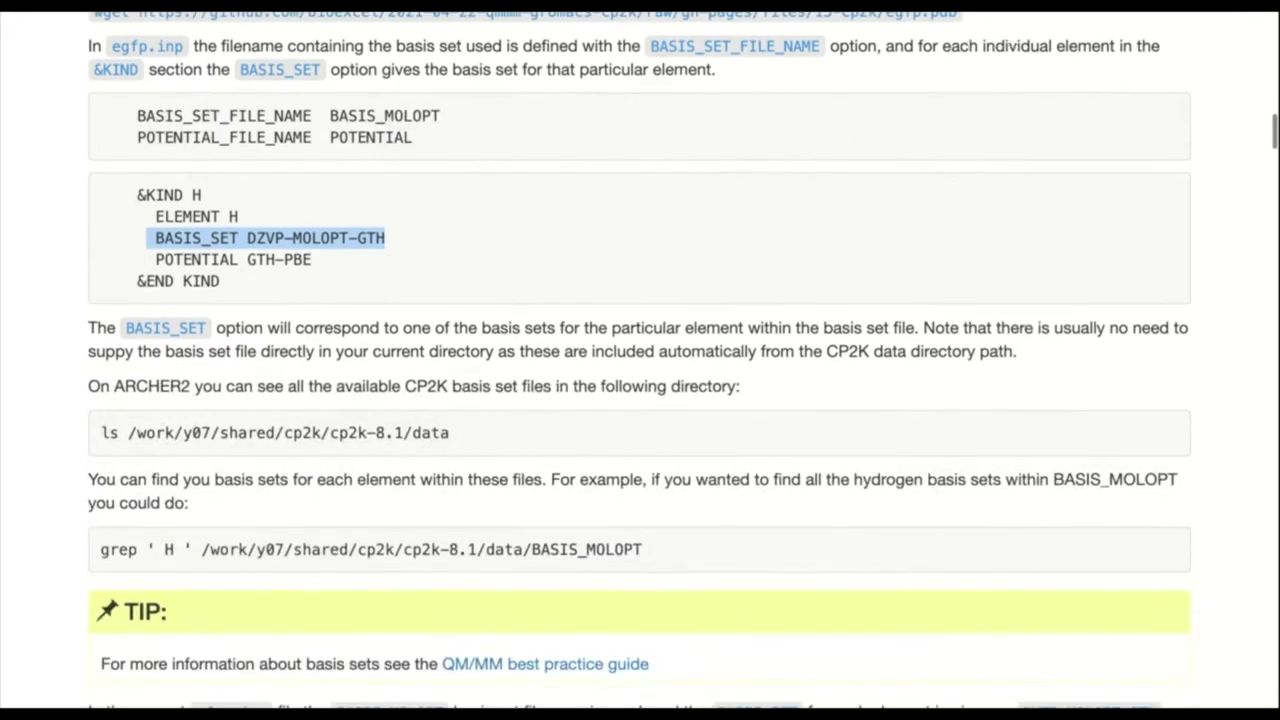
scroll(720, 420, "down", 3)
left_click_drag(928, 567, 977, 561)
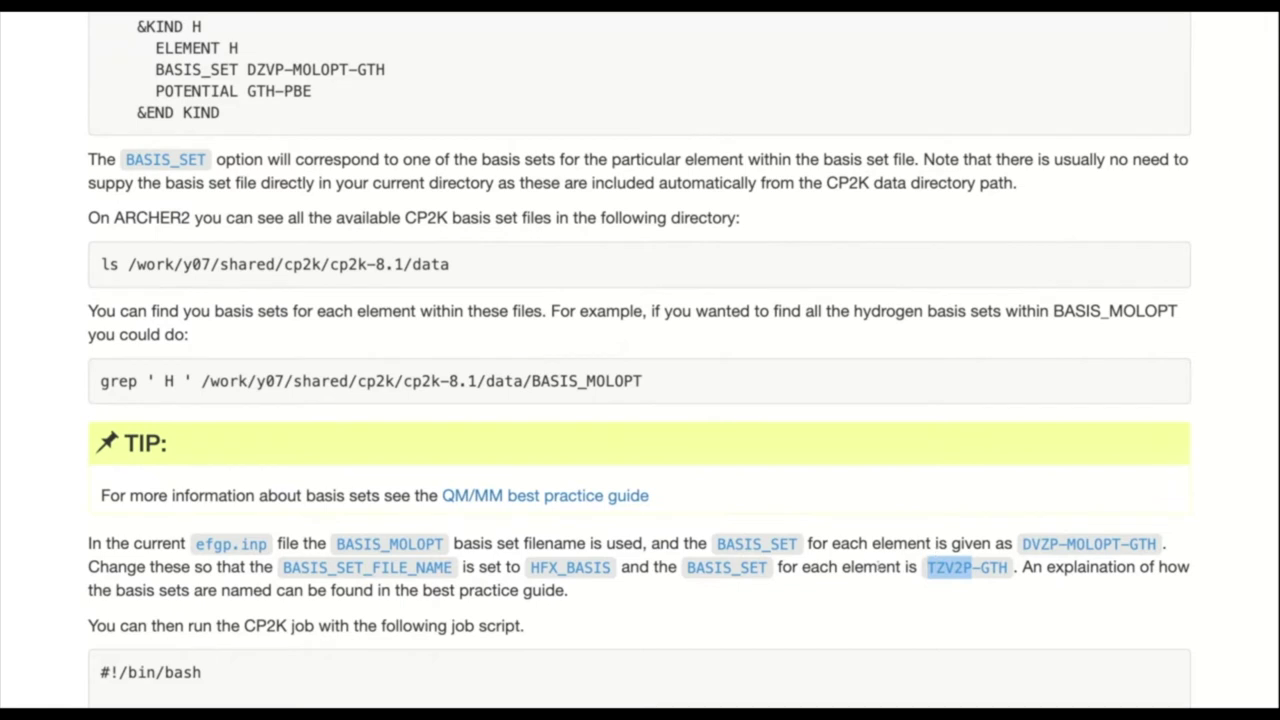
scroll(877, 566, "up", 2)
scroll(877, 566, "up", 3)
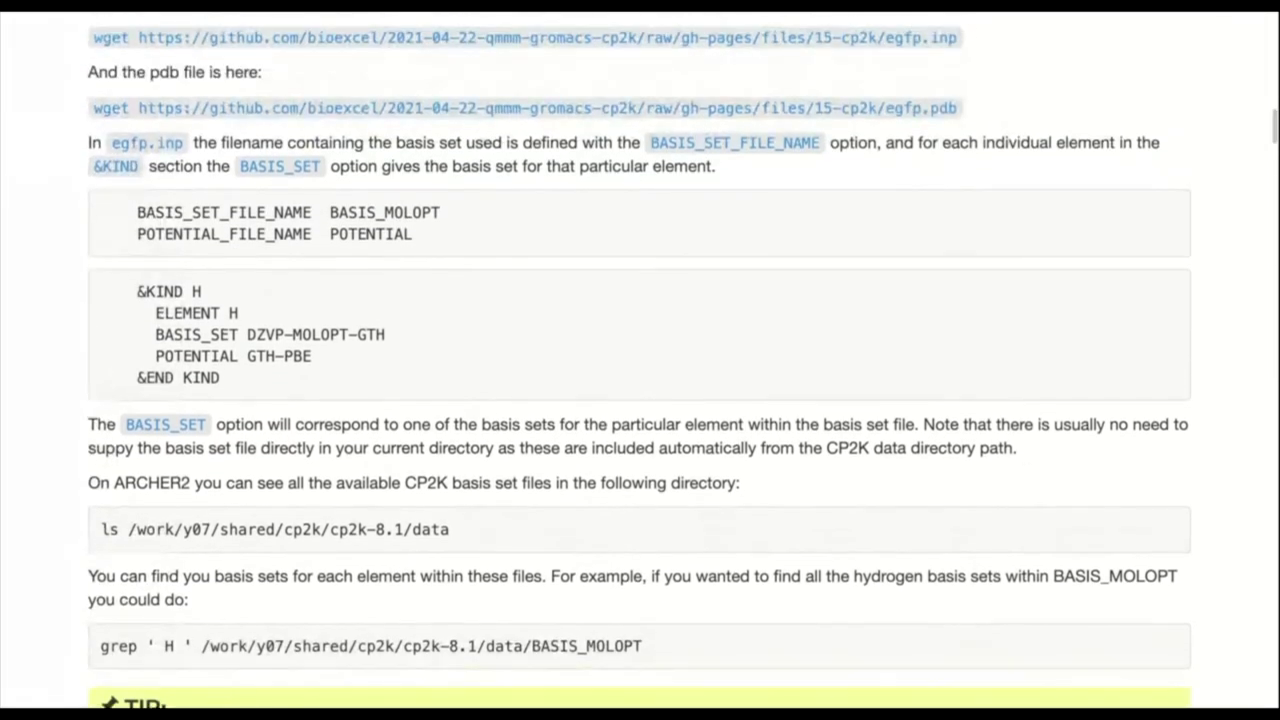
scroll(1051, 305, "down", 1)
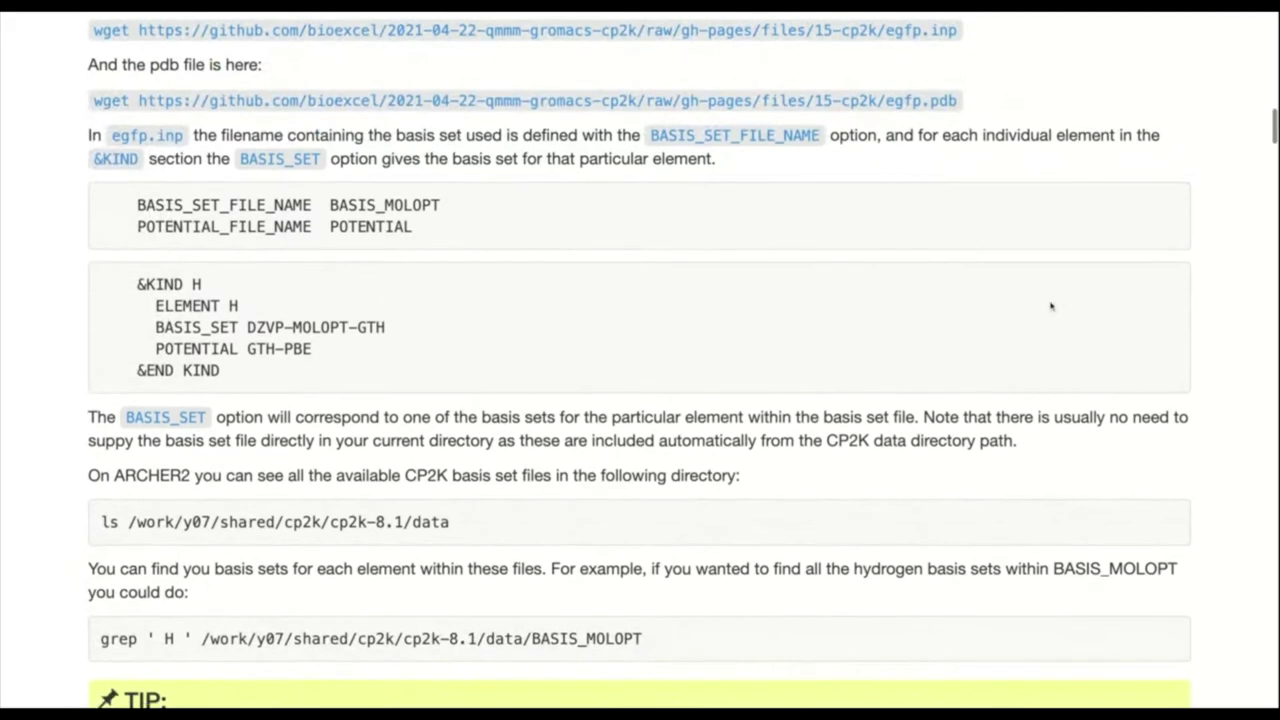
scroll(254, 517, "up", 2)
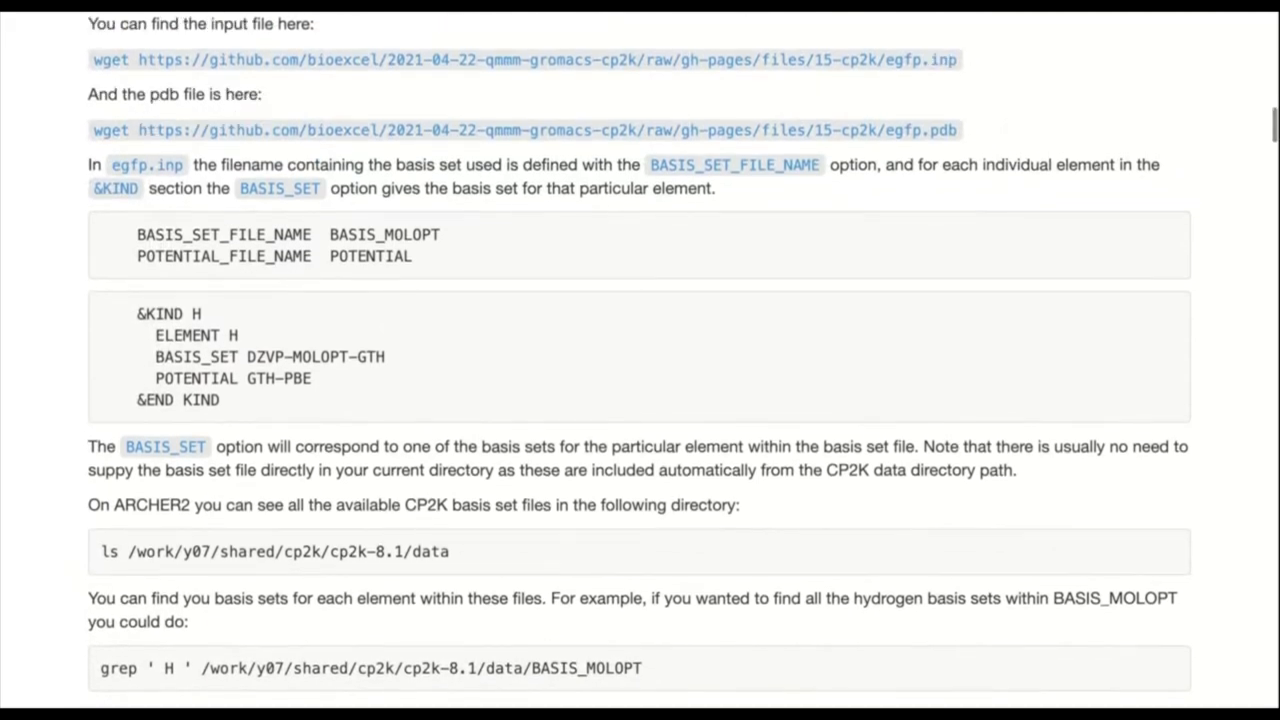
scroll(254, 517, "down", 1)
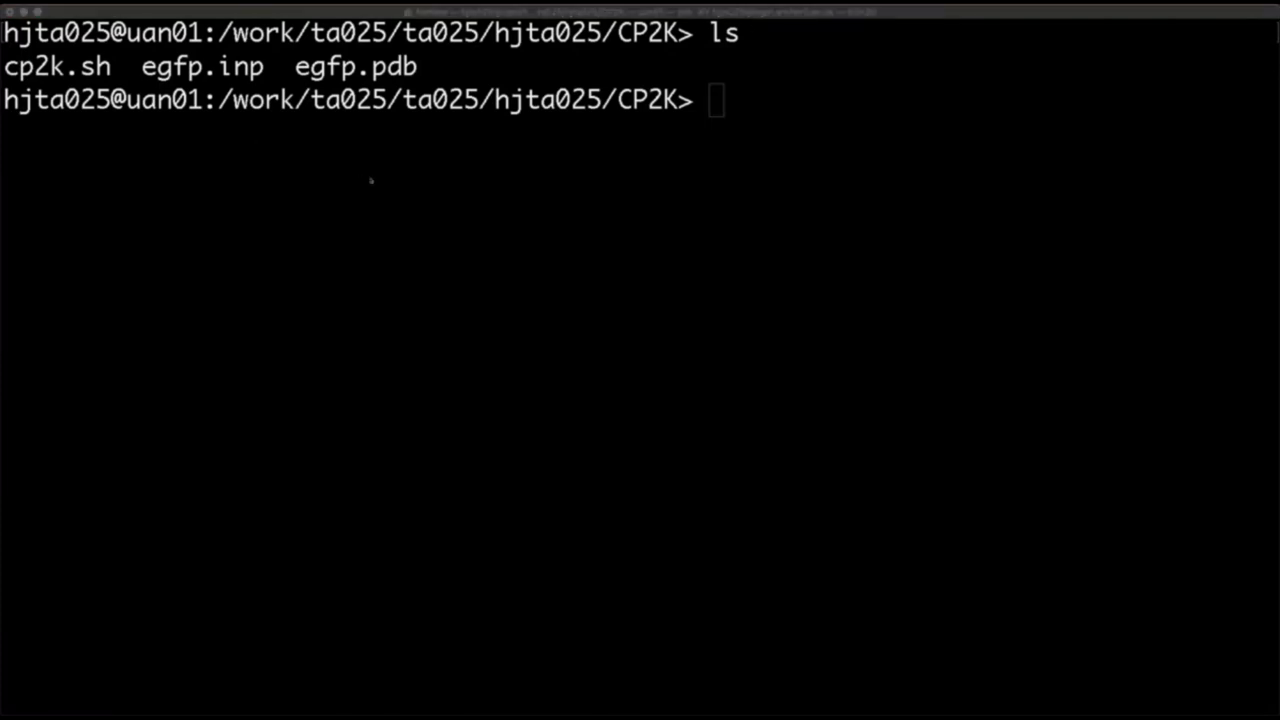
Switch to the terminal and list the files in the CP2K working directory.
left_click(385, 232)
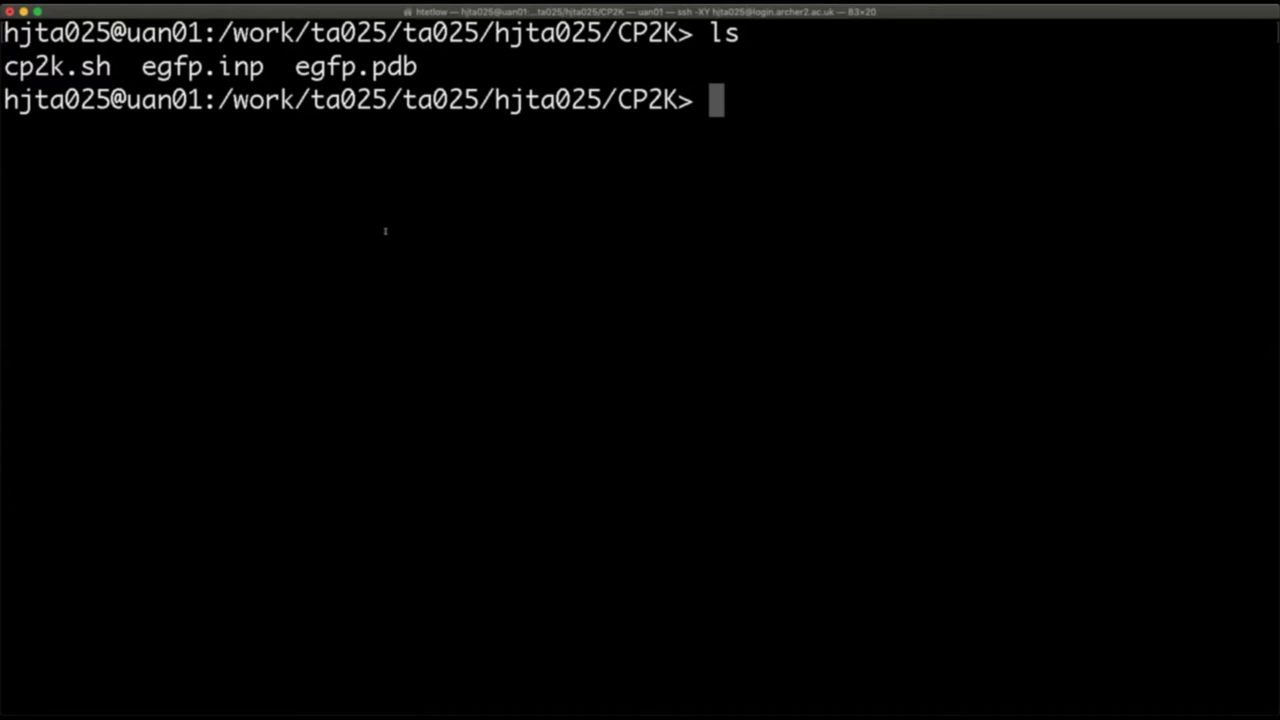
type("ls")
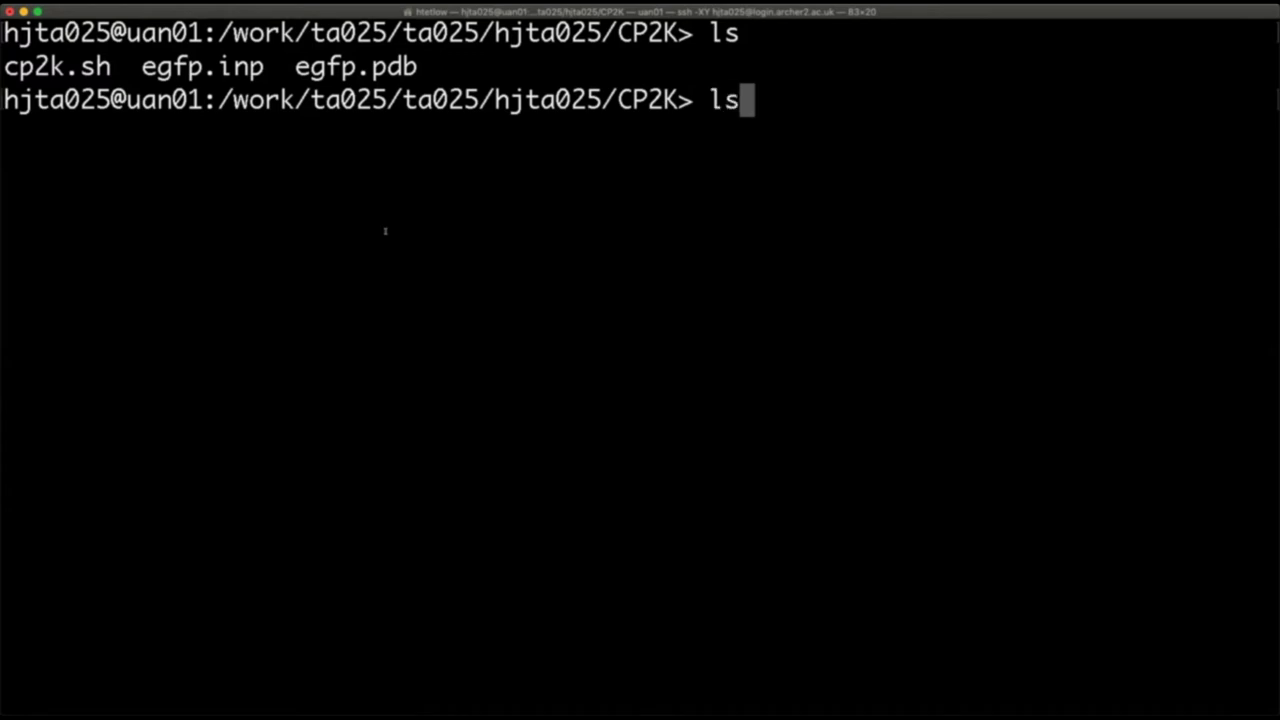
key("Return")
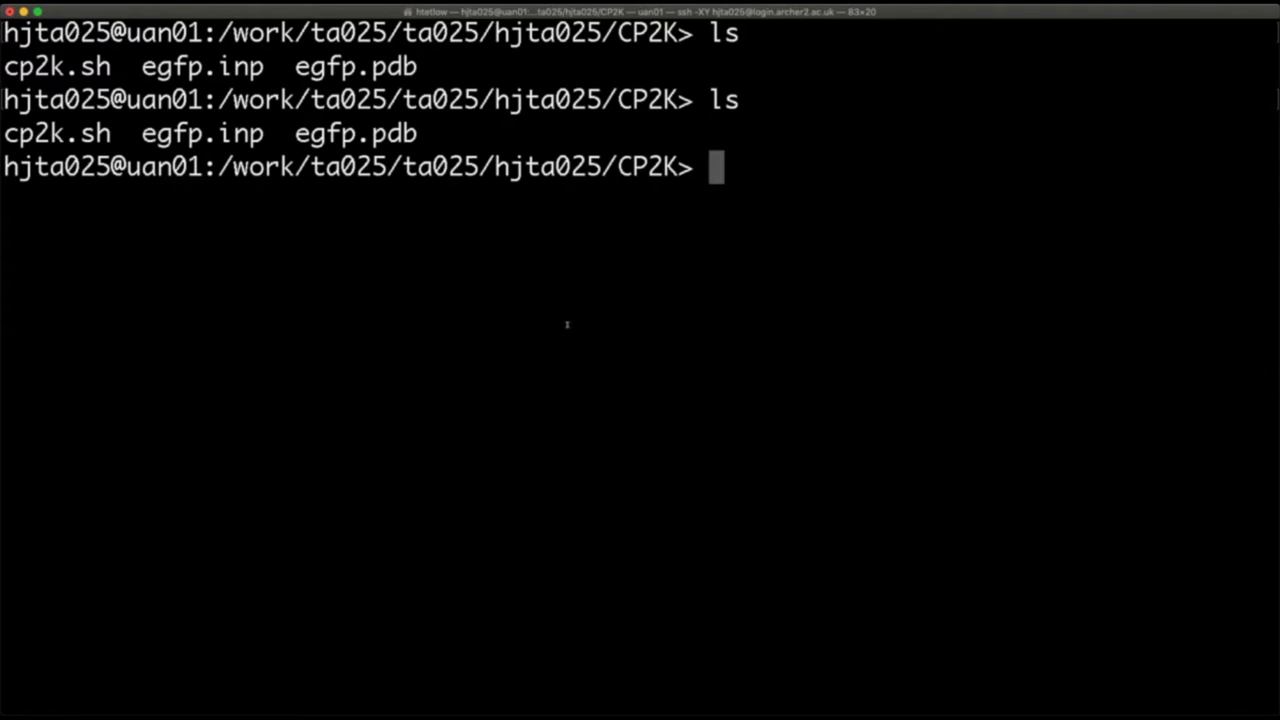
Open egfp.inp in vi and go to the beginning of the file.
type("vi egfp.")
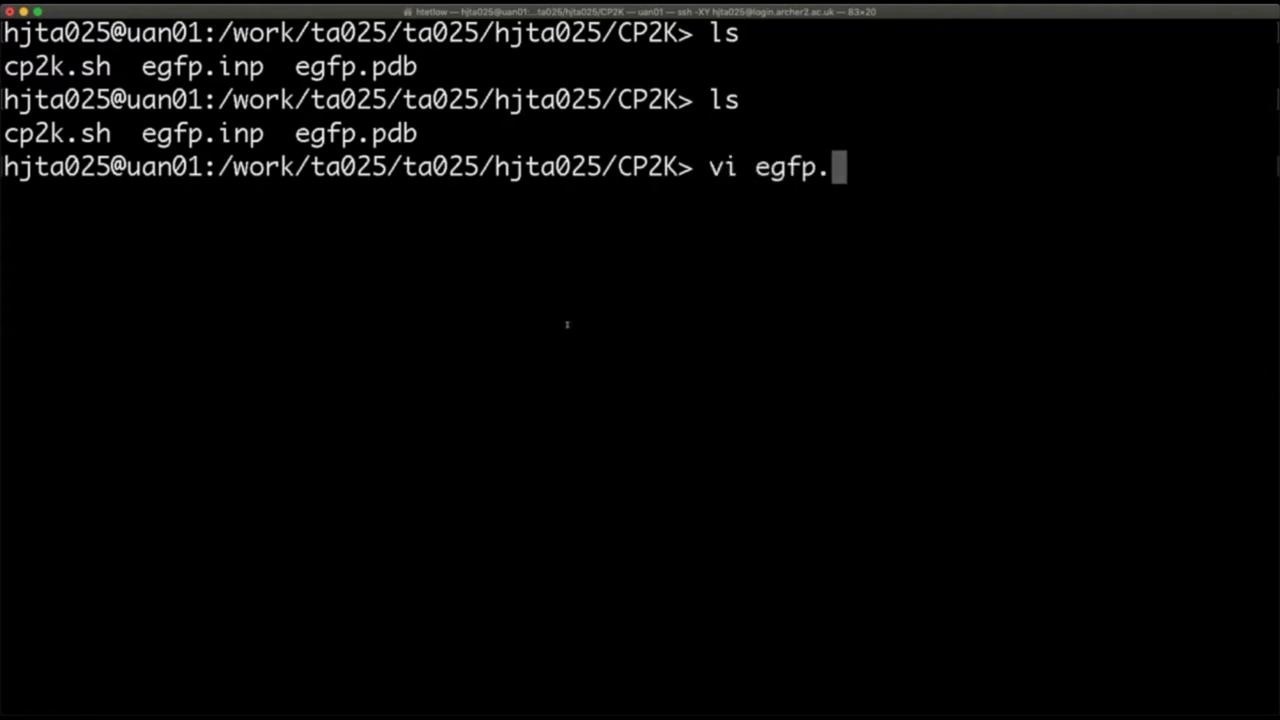
type("i")
key("Tab")
key("Return")
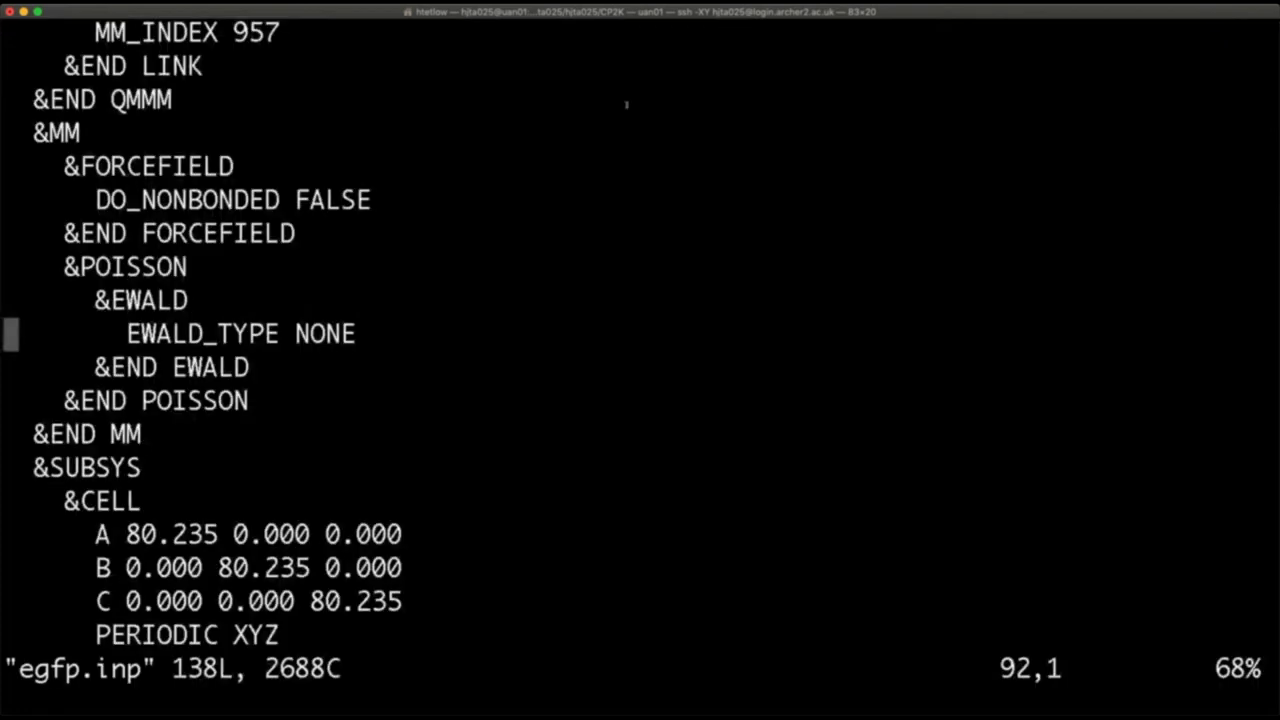
key("g")
key("g")
scroll(441, 163, "up", 2)
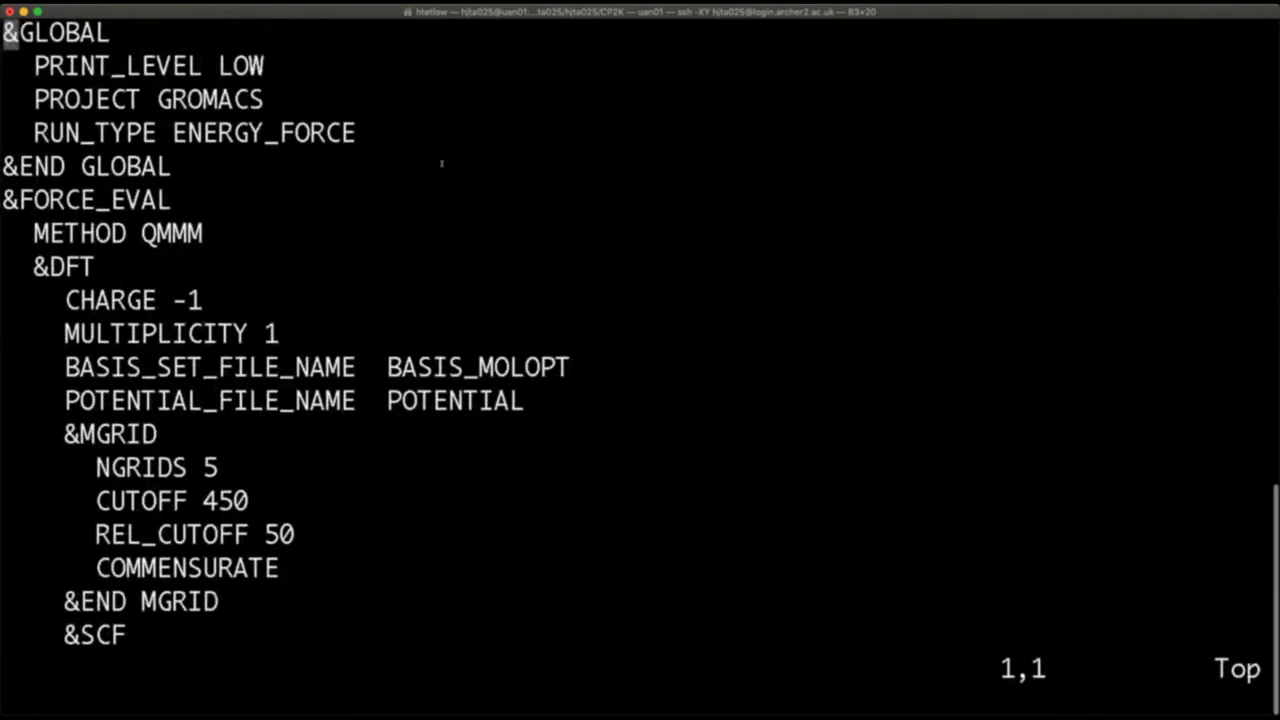
Examine egfp.inp from the GLOBAL section through the DFT, QMMM, MM and SUBSYS settings down to the KIND sections.
key("Down")
key("Down")
key("Down")
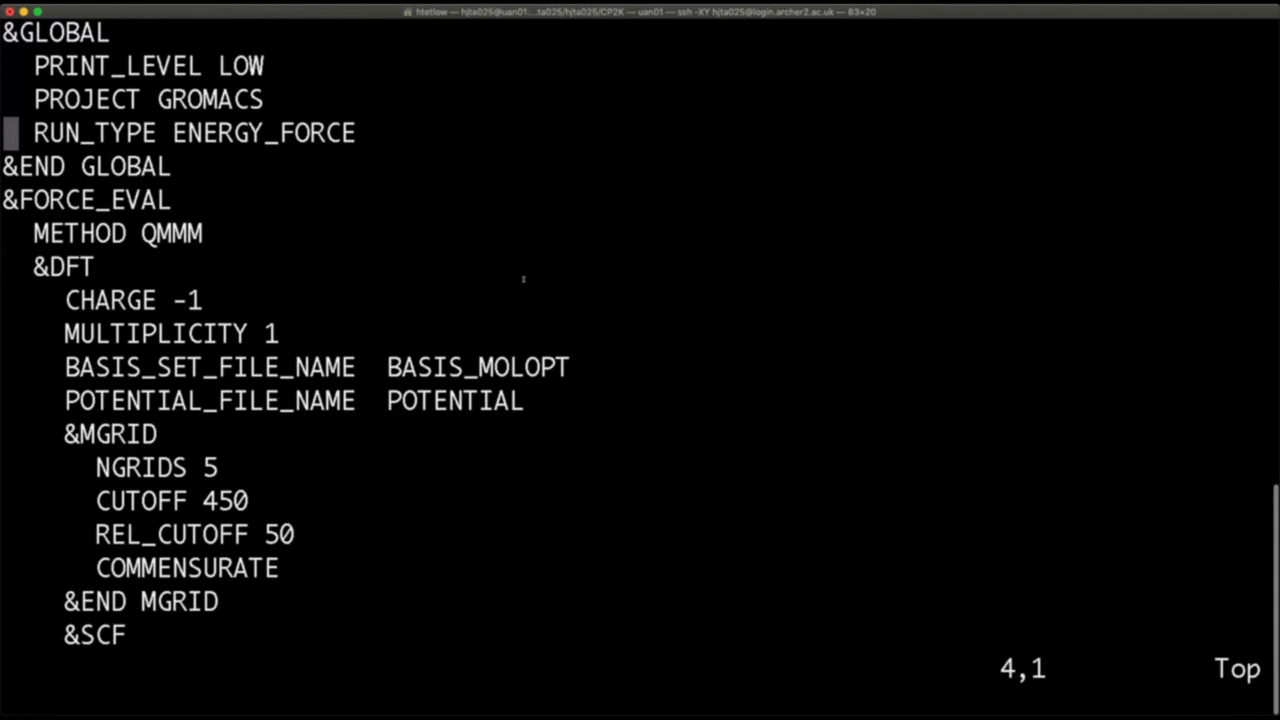
key("Down")
key("Down")
key("Down")
key("Down")
key("Down")
key("Down")
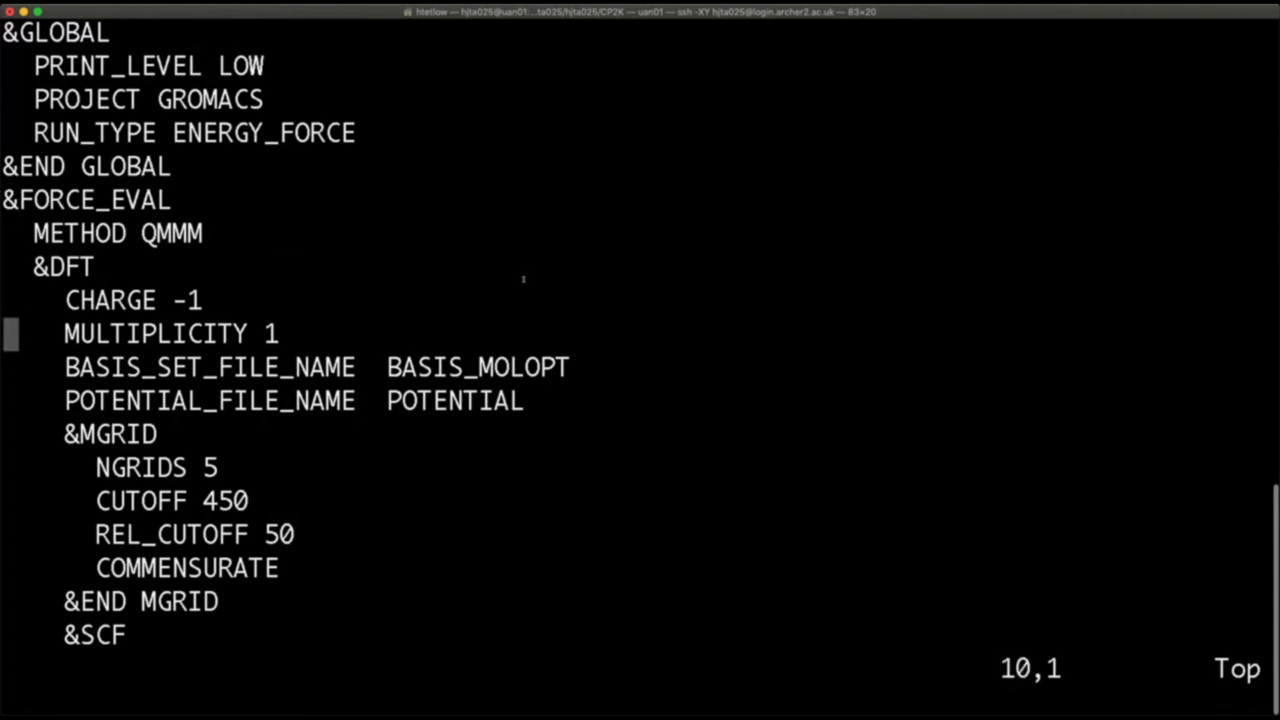
key("Down")
key("Down")
key("Down")
key("Down")
key("Down")
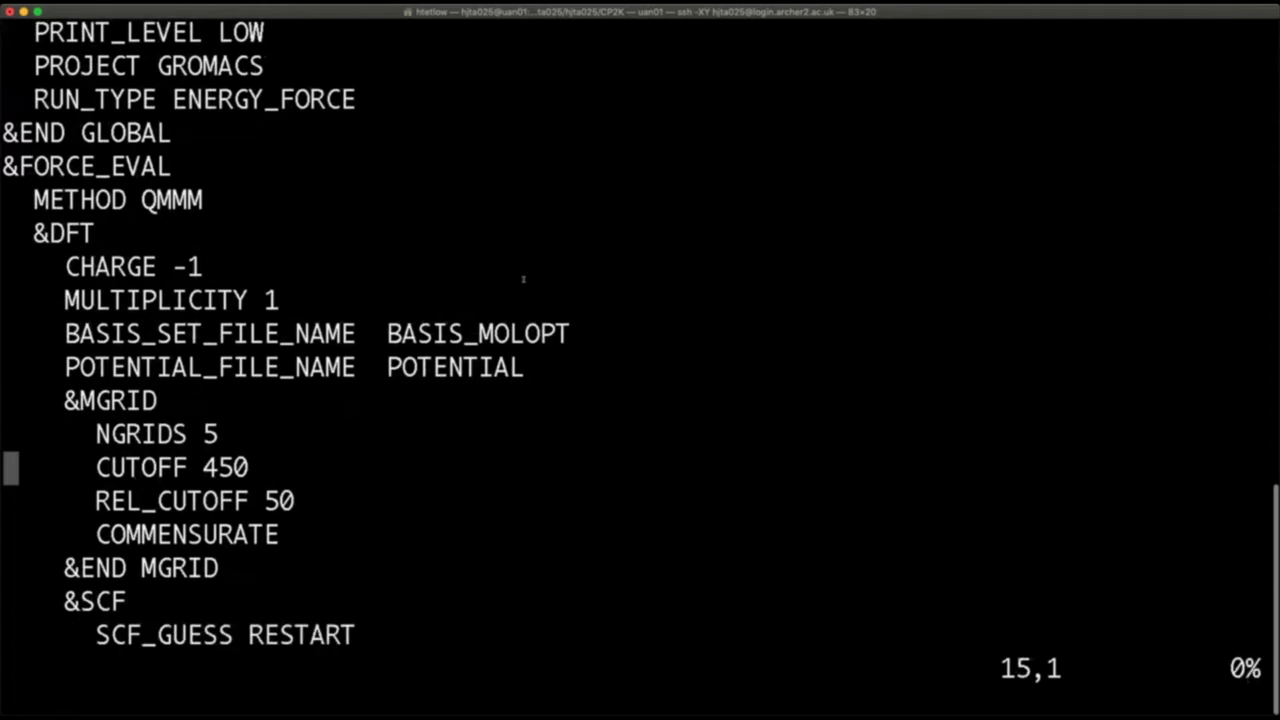
key("Down")
key("Down")
key("Down")
key("Down")
key("Down")
key("Down")
key("Down")
key("Down")
key("Down")
key("Down")
key("Down")
key("Down")
key("Down")
key("Down")
key("Down")
key("Down")
key("Down")
key("Down")
key("Down")
key("Down")
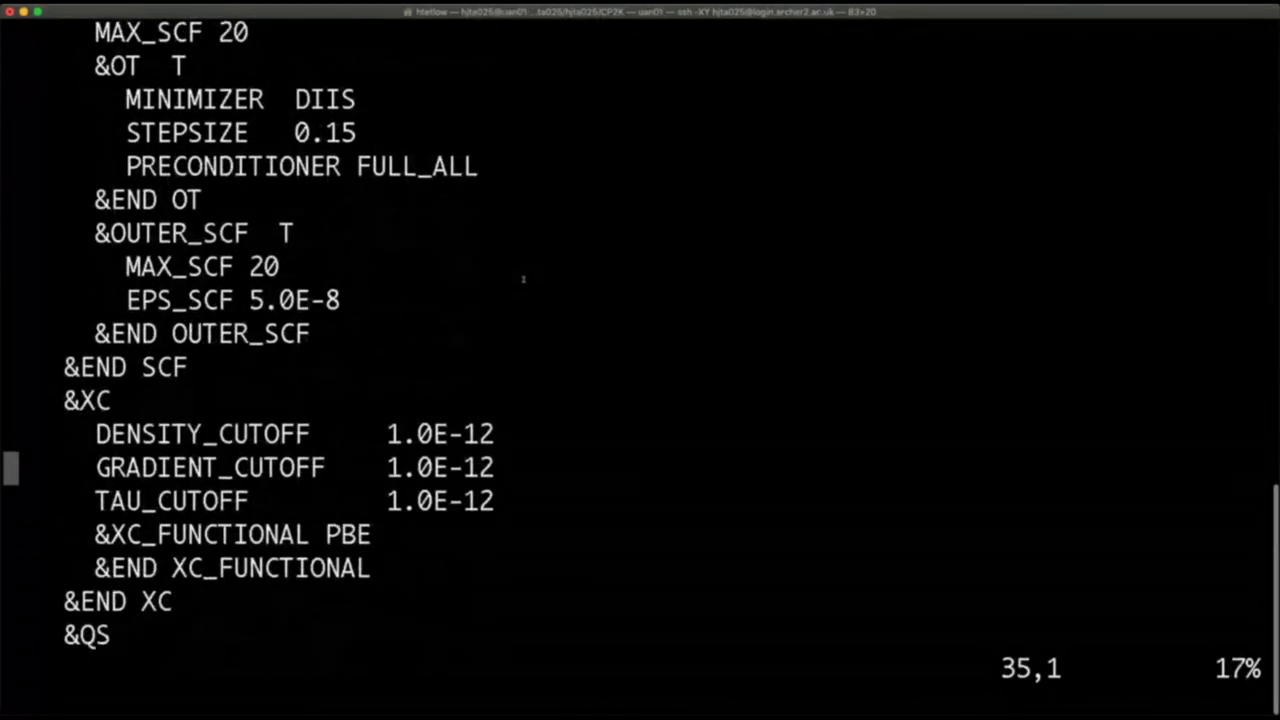
key("Down")
key("Down")
key("Down")
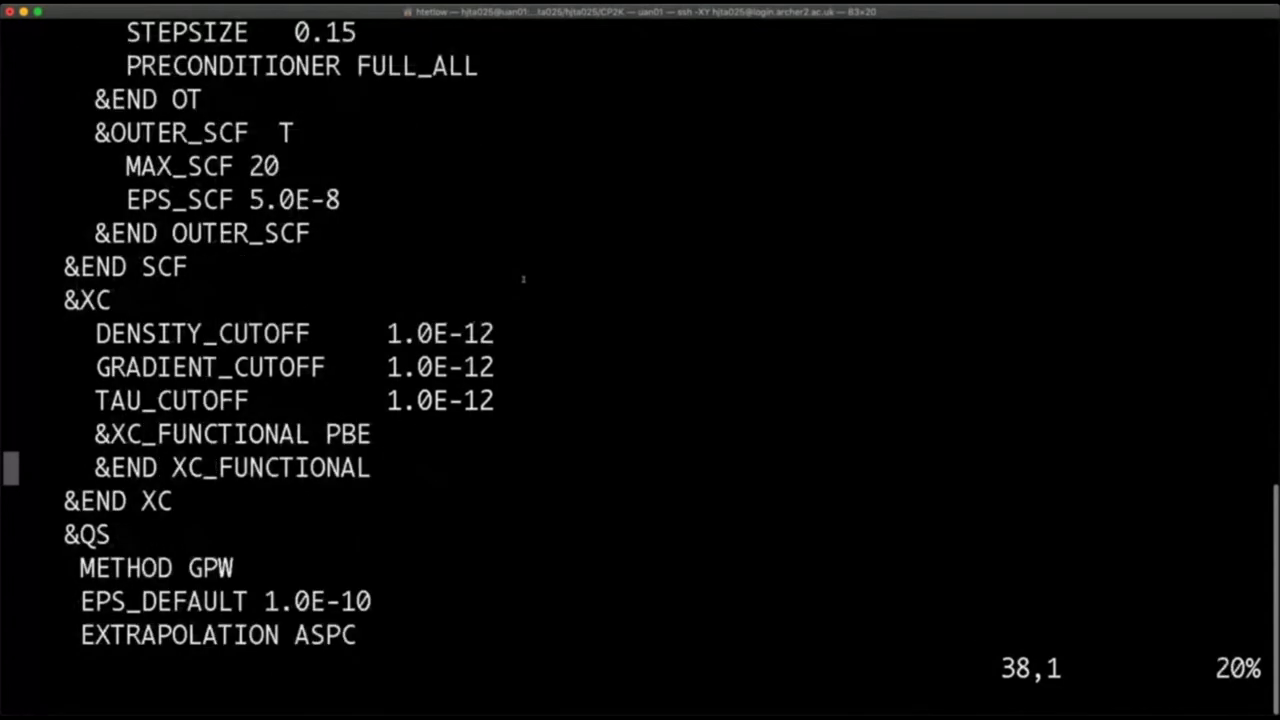
key("Down")
key("Down")
key("Down")
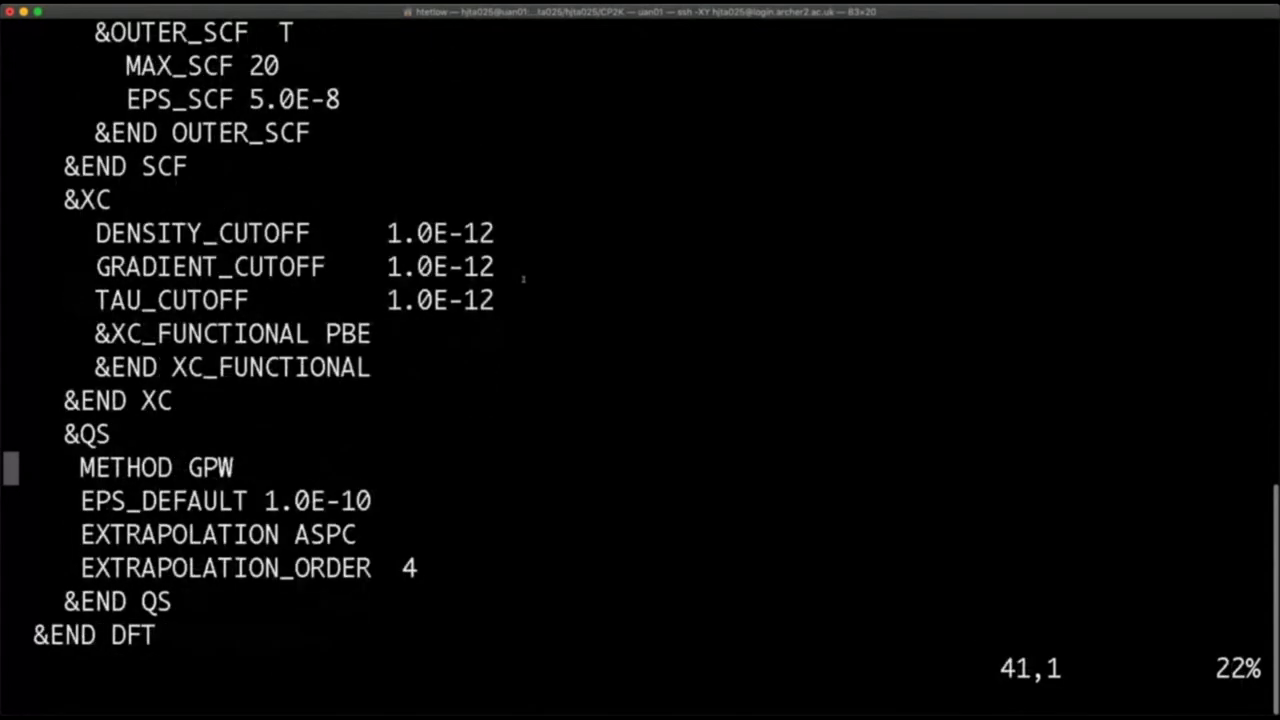
key("Down")
key("Down")
key("Down")
key("Down")
key("Down")
key("Down")
key("Down")
key("Down")
key("Down")
key("Down")
key("Down")
key("Down")
key("Down")
key("Down")
key("Down")
key("Down")
key("Down")
key("Down")
key("Down")
key("Down")
key("Down")
key("Down")
key("Down")
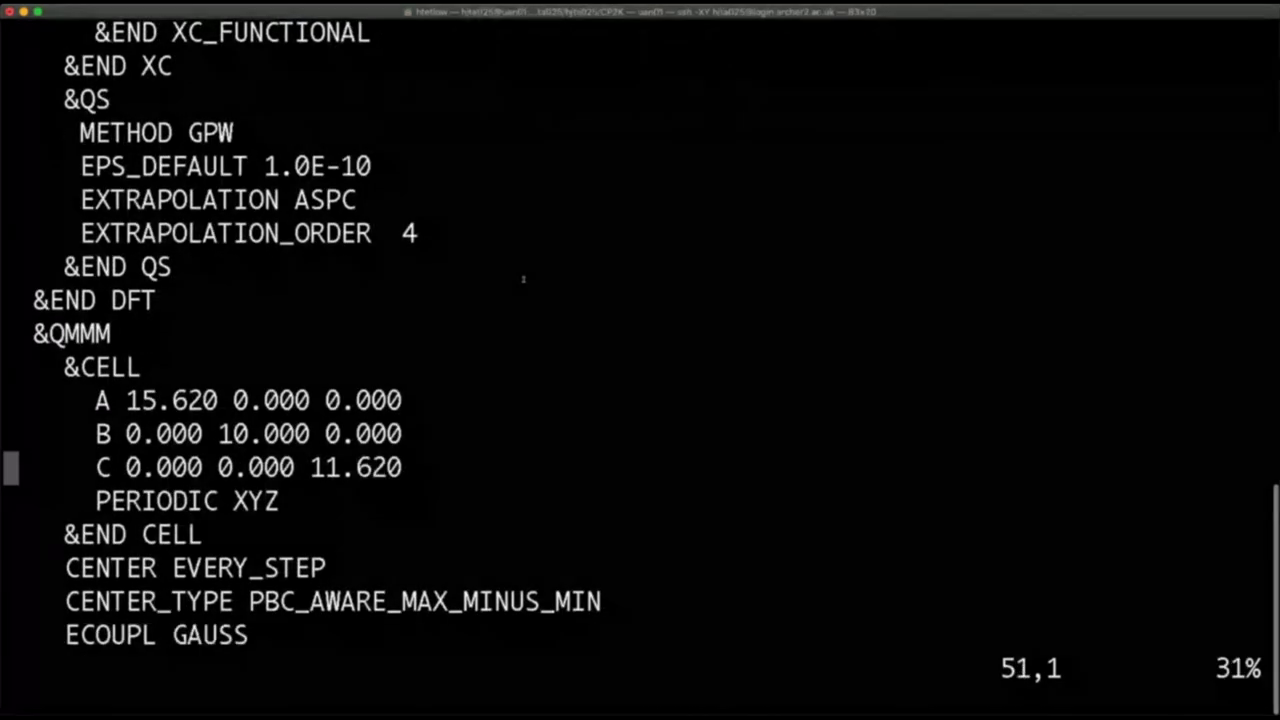
key("Down")
key("Down")
key("Down")
key("Down")
key("Down")
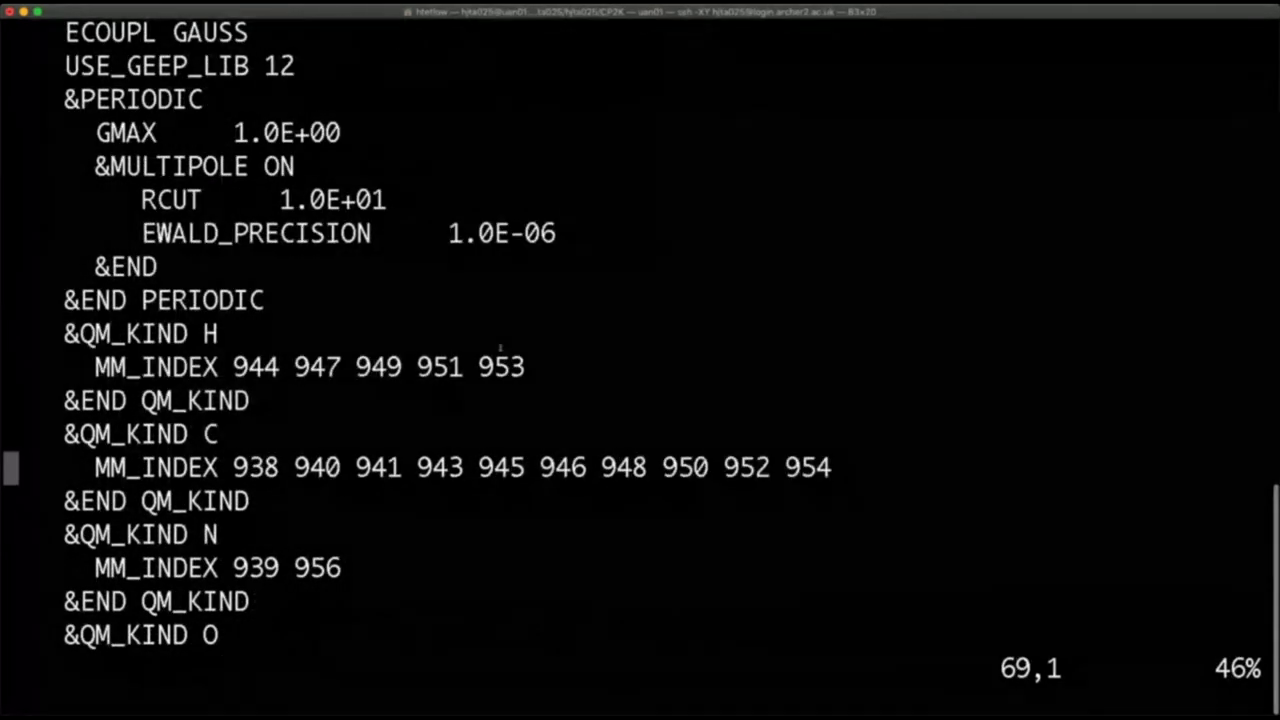
key("Down")
key("Down")
key("Down")
key("Down")
key("Down")
key("Down")
key("Down")
key("Down")
key("Down")
key("Down")
key("Down")
key("Down")
key("Down")
key("Down")
key("Down")
key("Down")
key("Down")
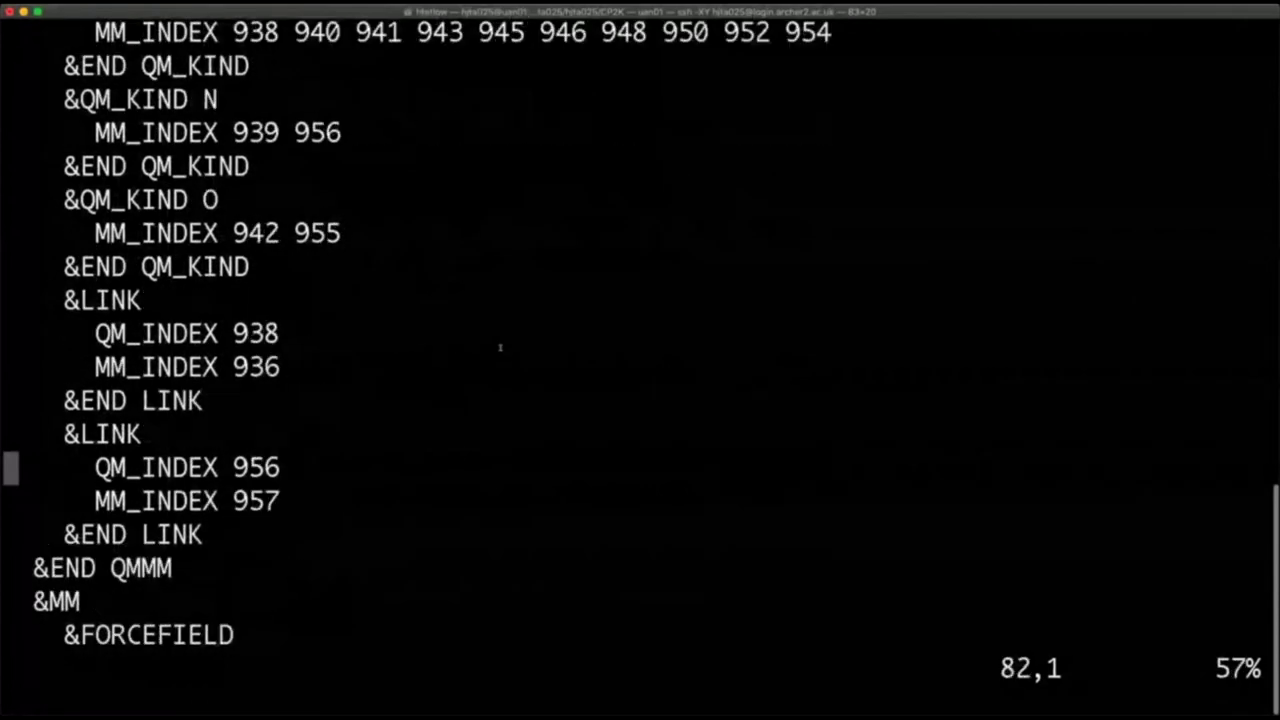
key("Down")
key("Down")
key("Down")
key("Down")
key("Down")
key("Down")
key("Down")
key("Down")
key("Down")
key("Down")
key("Down")
key("Down")
key("Down")
key("Down")
key("Down")
key("Down")
key("Down")
key("Down")
key("Down")
key("Down")
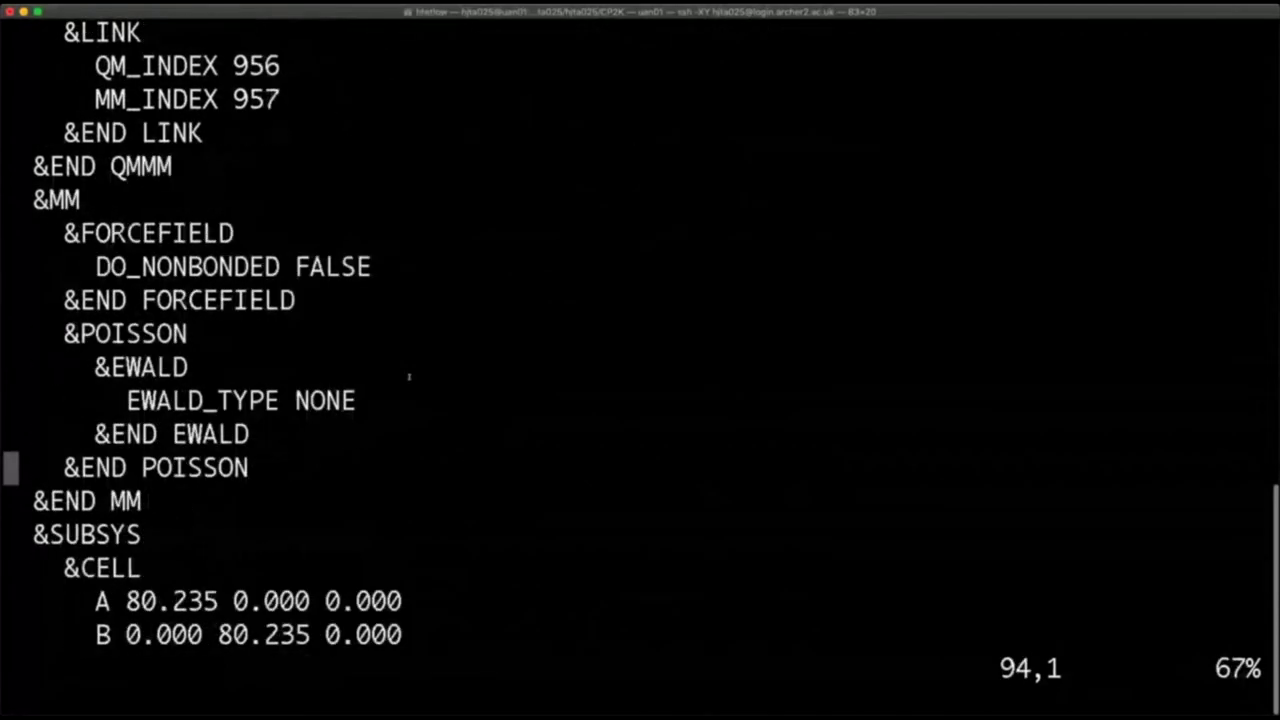
key("Down")
key("Down")
key("Down")
key("Down")
key("Down")
key("Down")
key("Down")
key("Down")
key("Down")
key("Down")
key("Down")
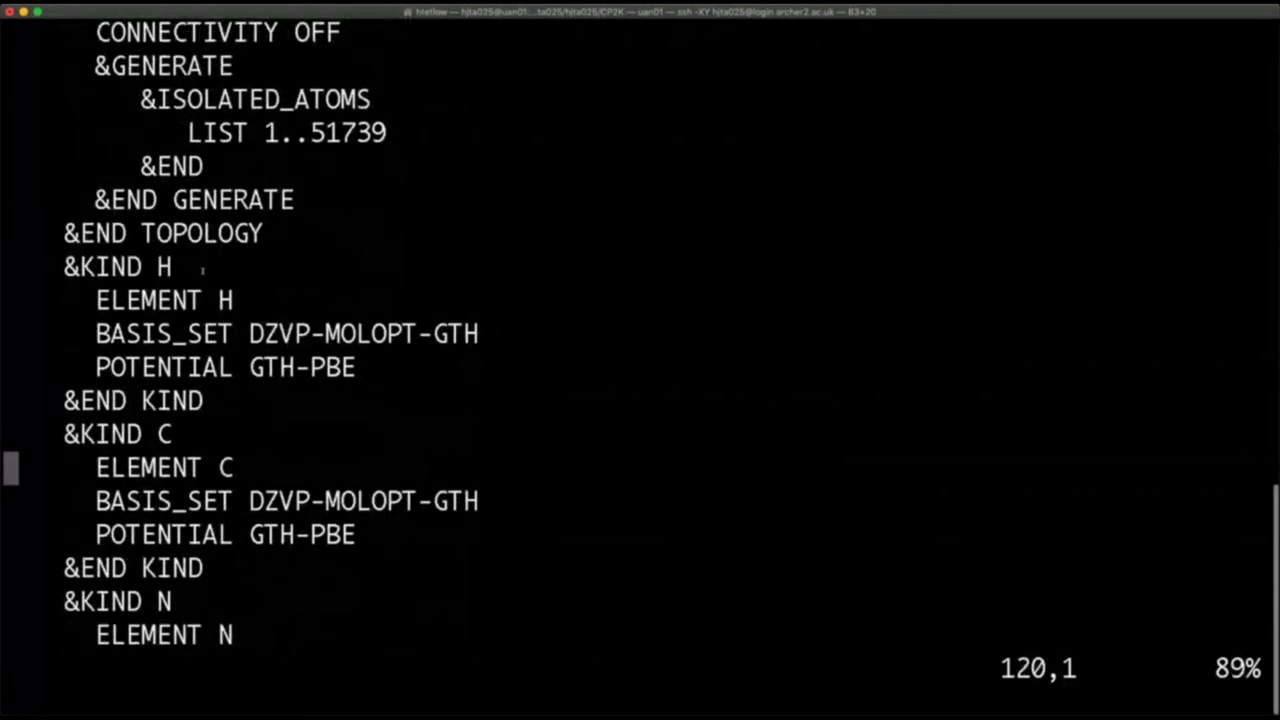
Review the BASIS_SET_FILE_NAME line in the DFT section and each element's BASIS_SET entry in egfp.inp, and quit vi.
key("g")
key("g")
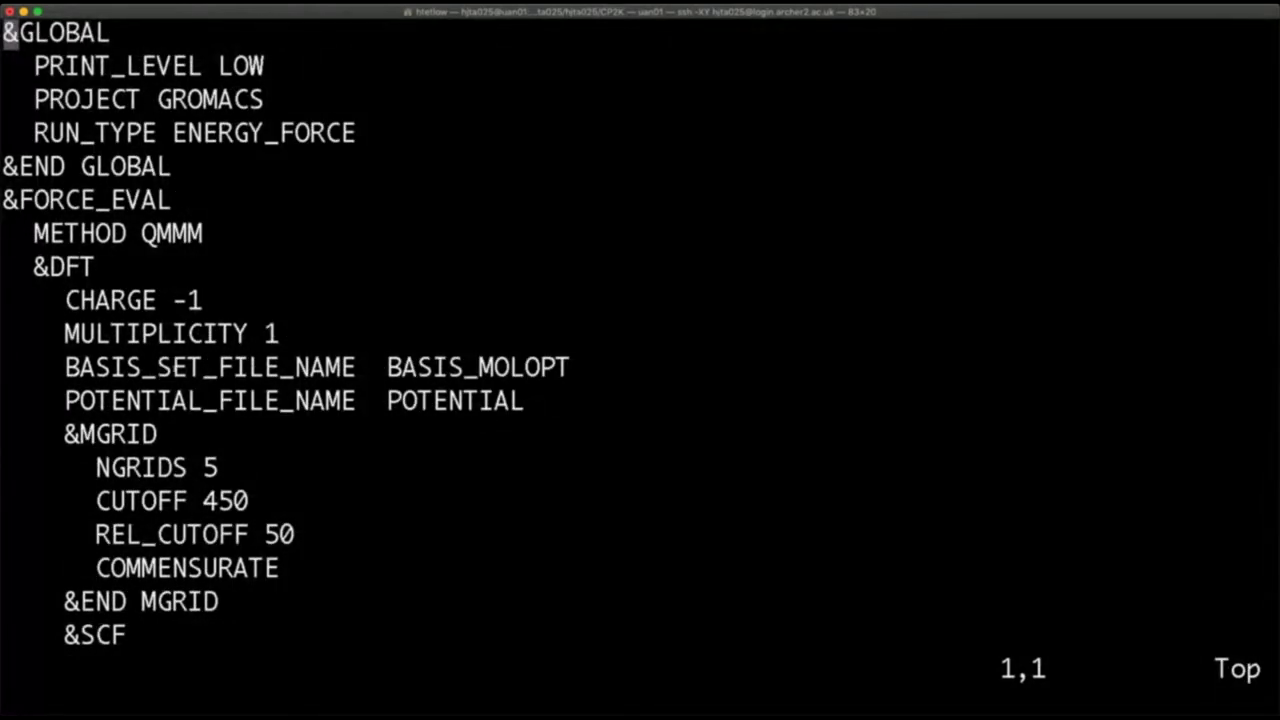
left_click_drag(54, 368, 571, 372)
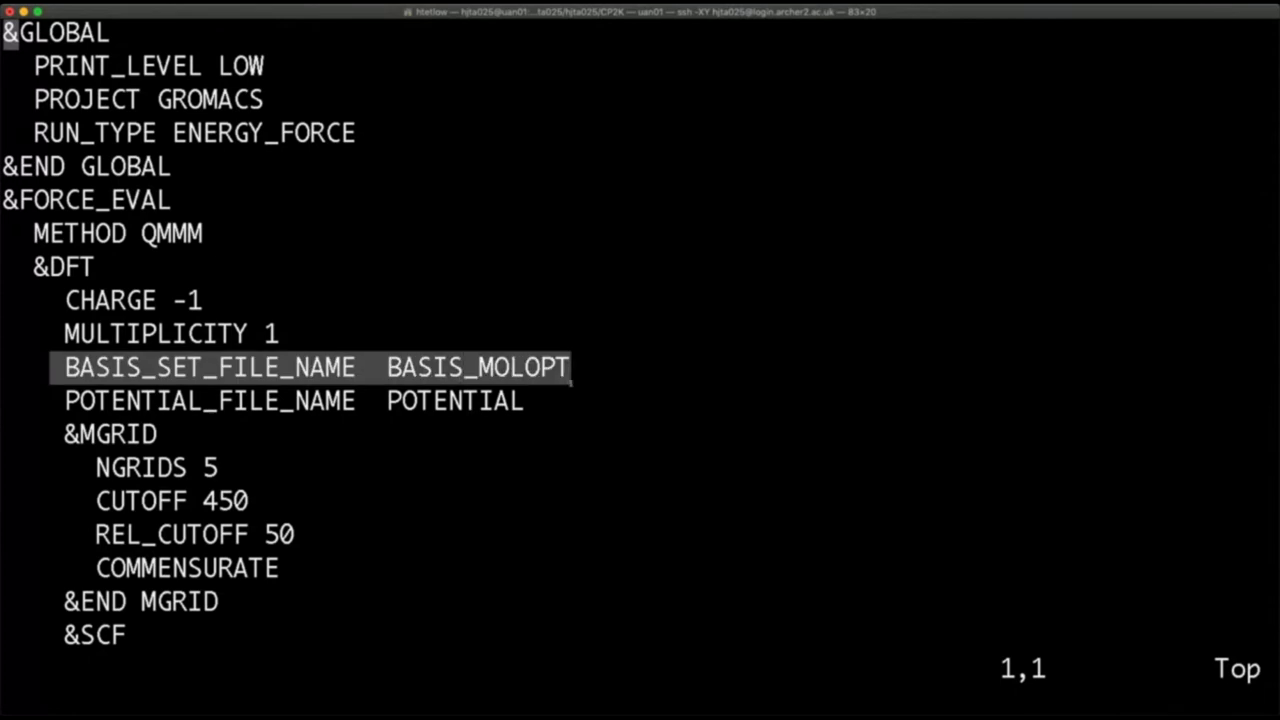
left_click(571, 381)
scroll(571, 381, "down", 20)
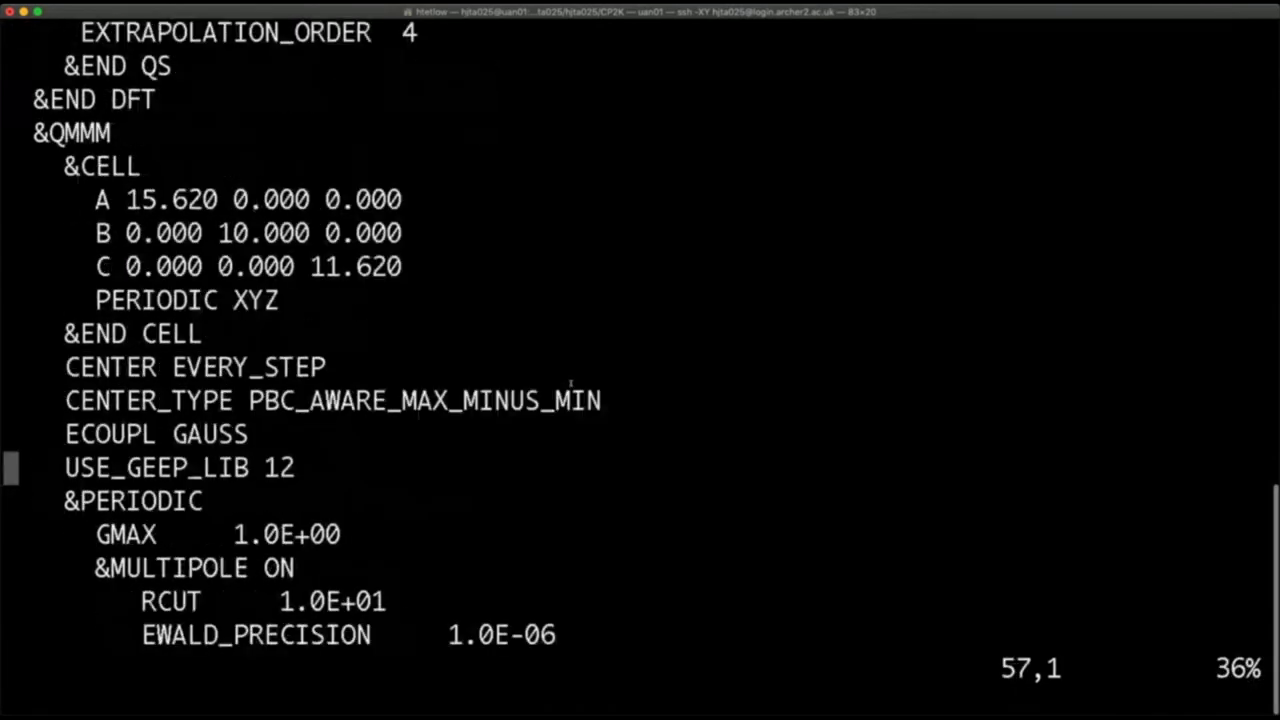
scroll(571, 383, "down", 8)
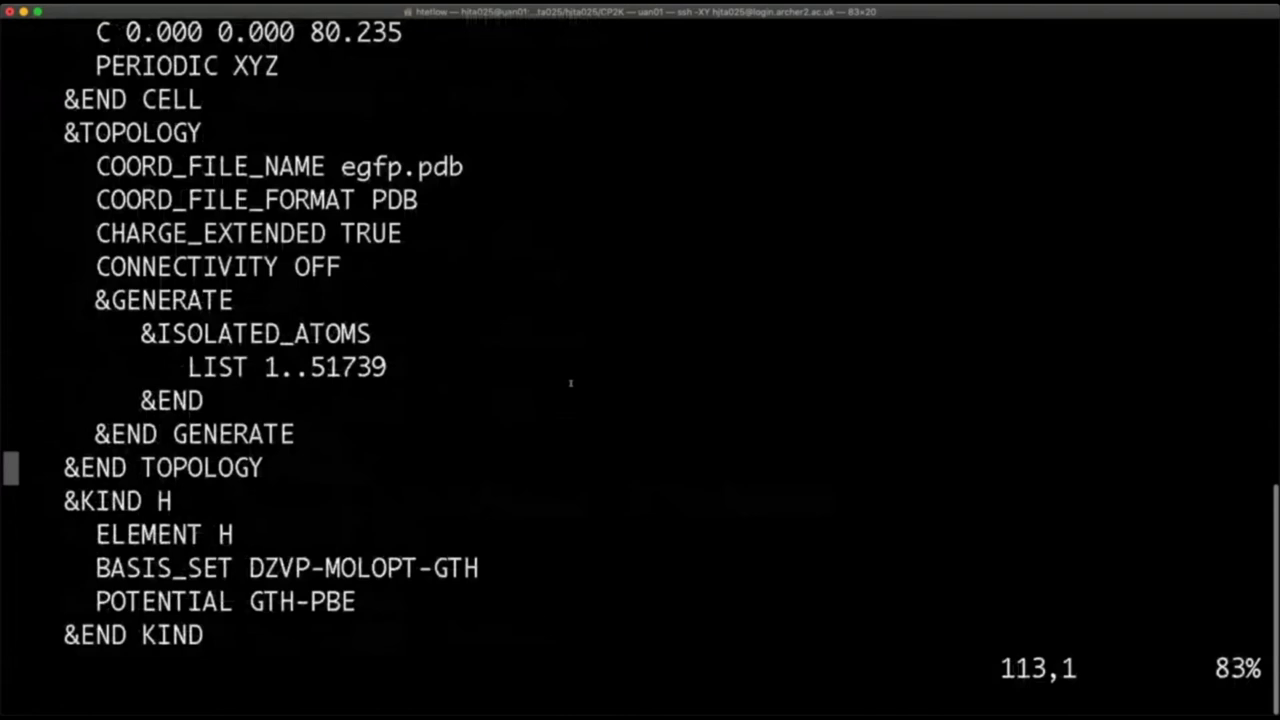
scroll(571, 383, "down", 7)
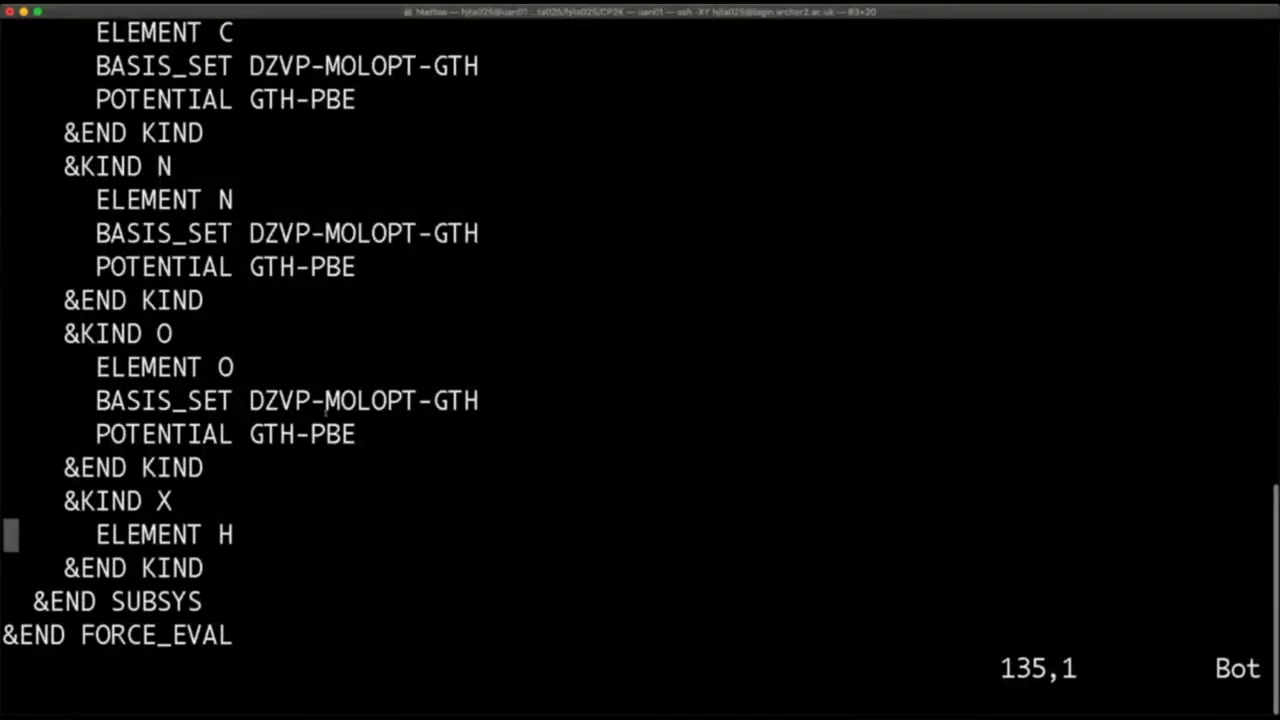
type(":q")
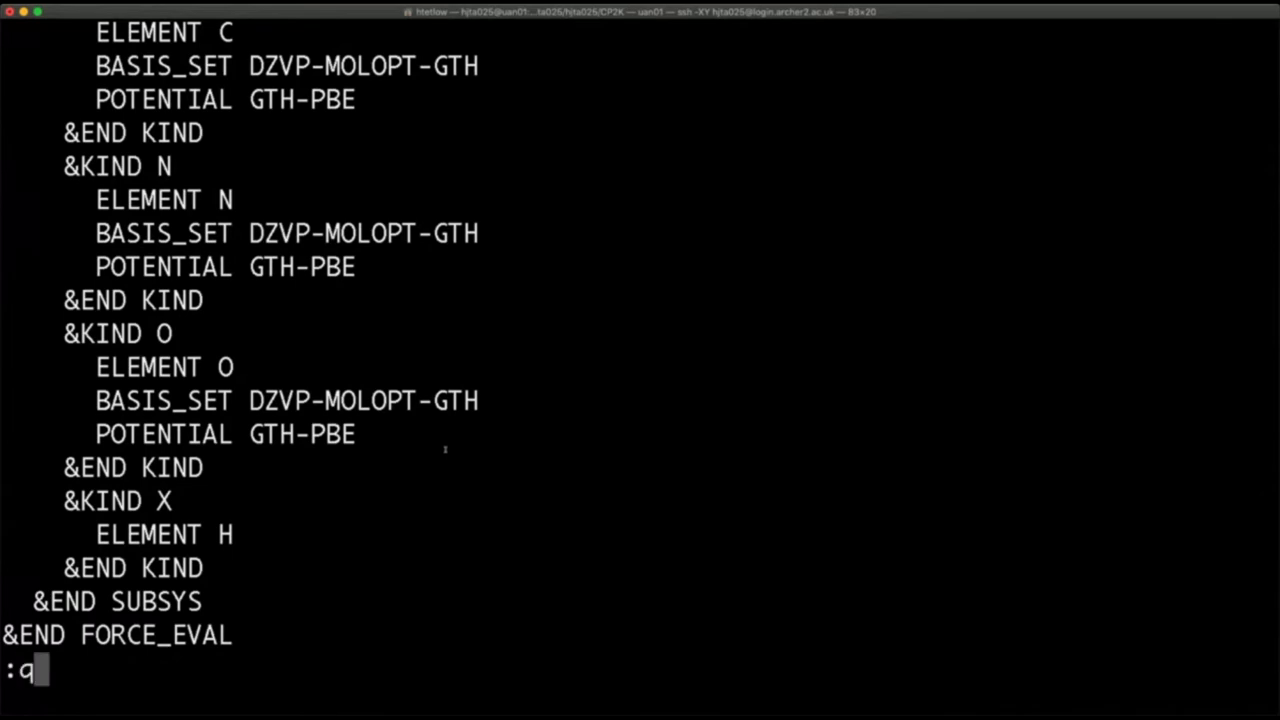
key("Return")
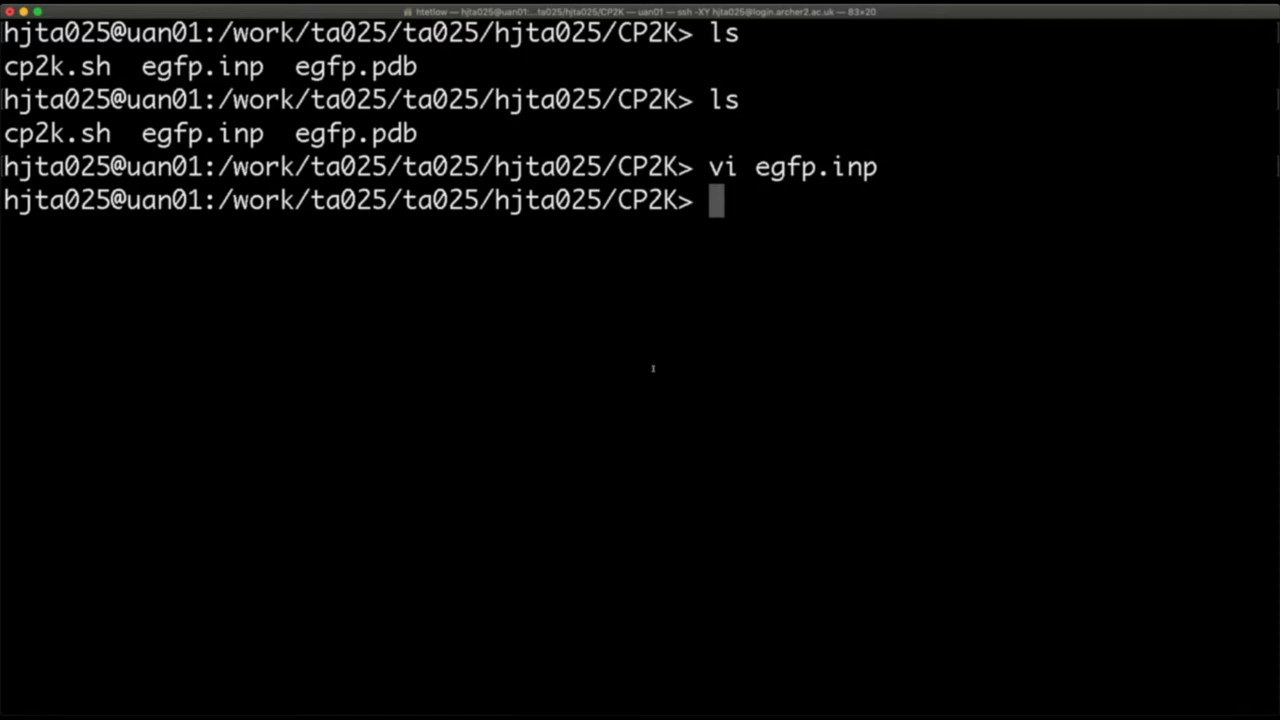
type("ls")
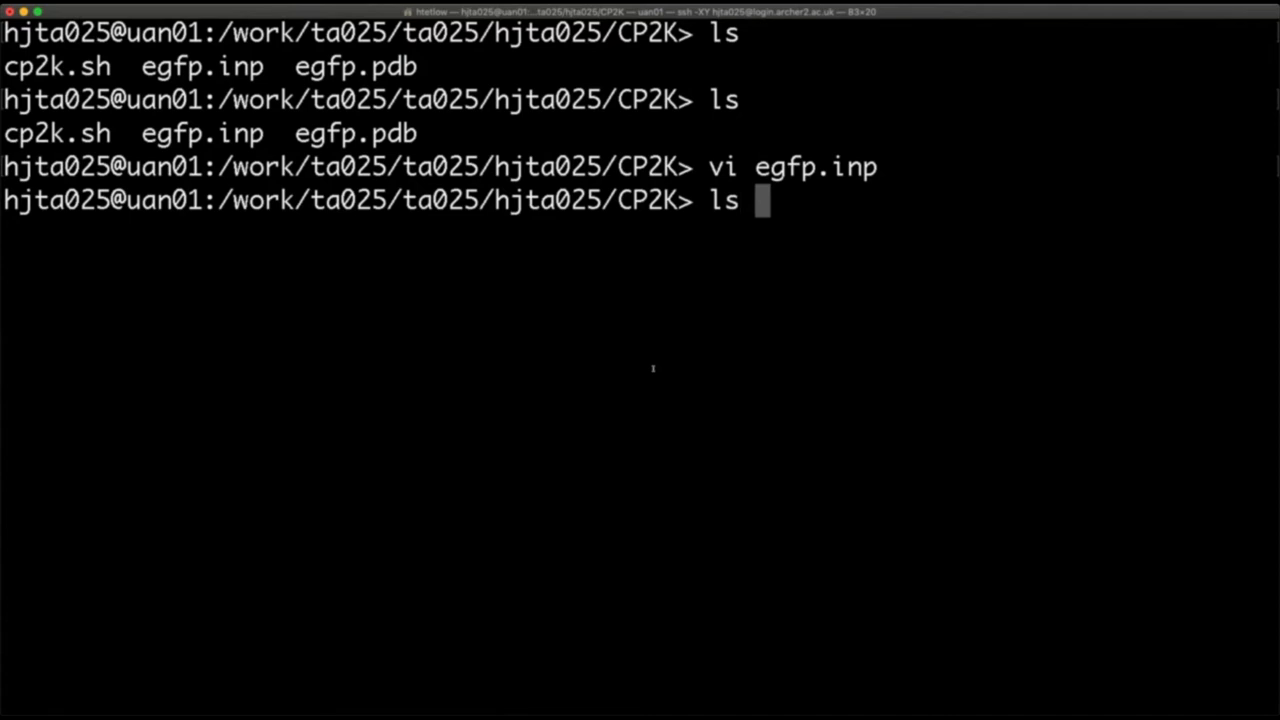
key("BackSpace")
key("BackSpace")
key("BackSpace")
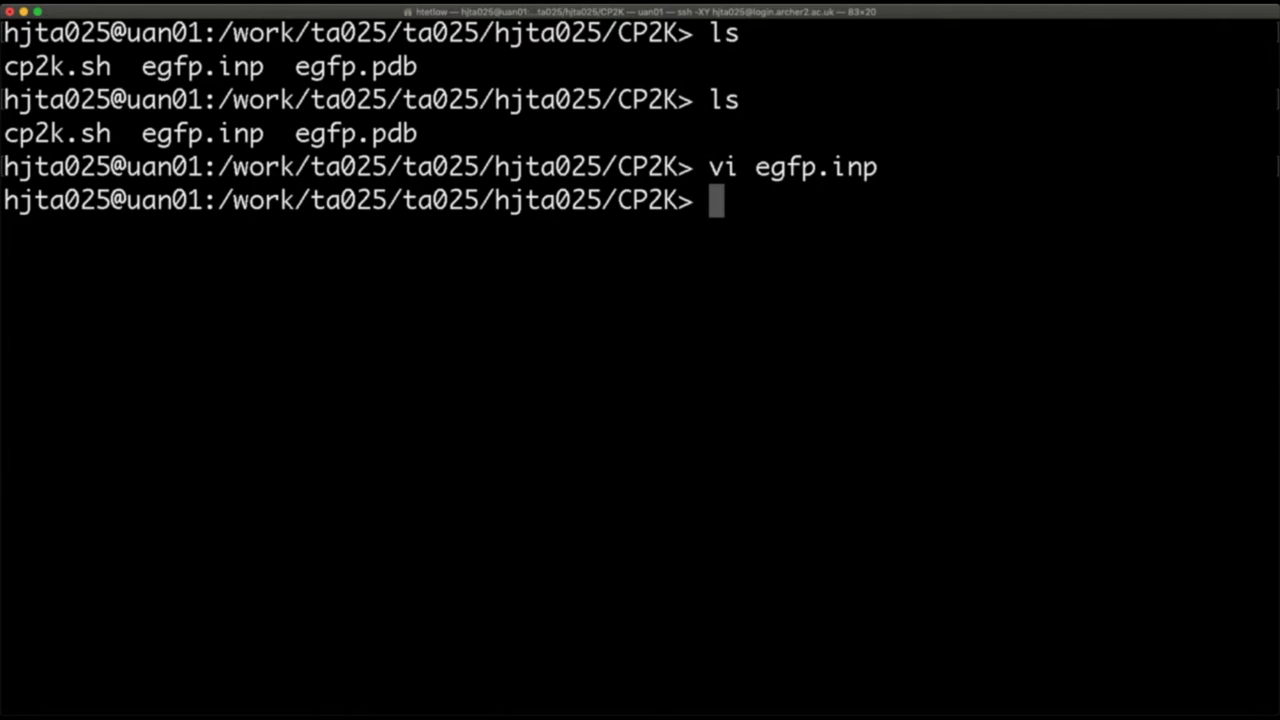
List the contents of the CP2K data directory /work/y07/shared/cp2k/cp2k-8.1/data/.
key("super+Tab")
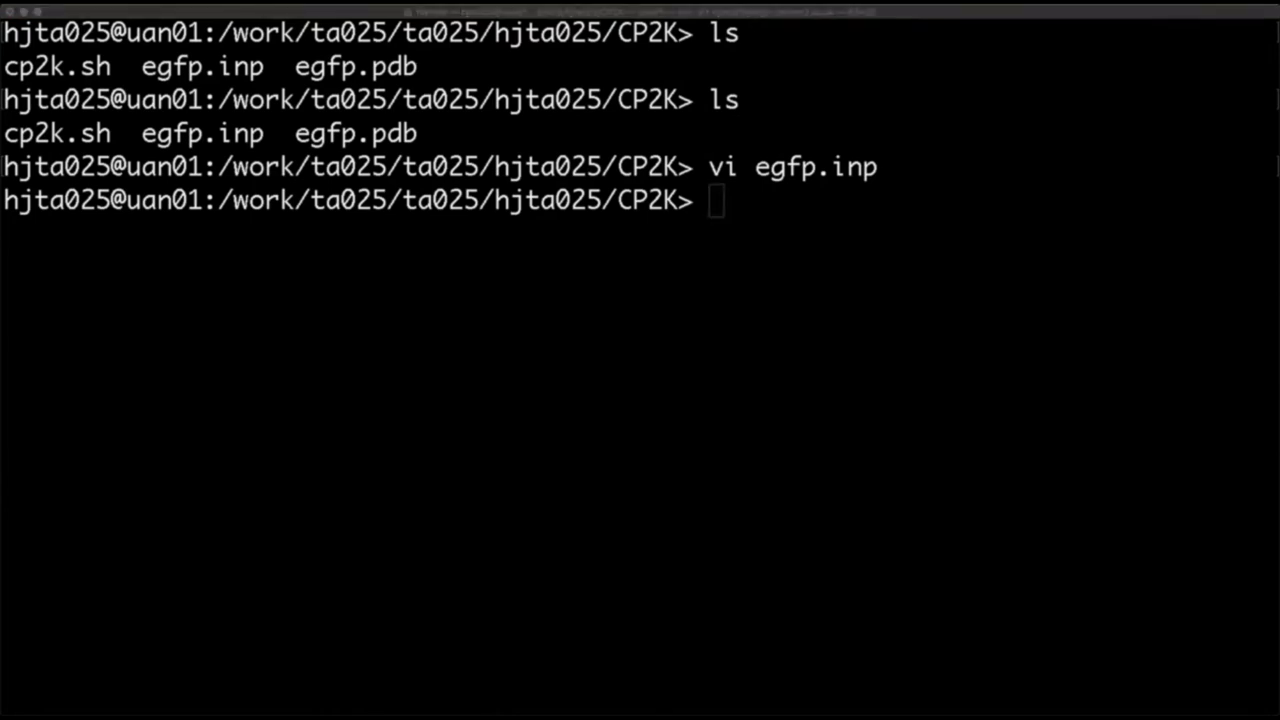
key("super+Tab")
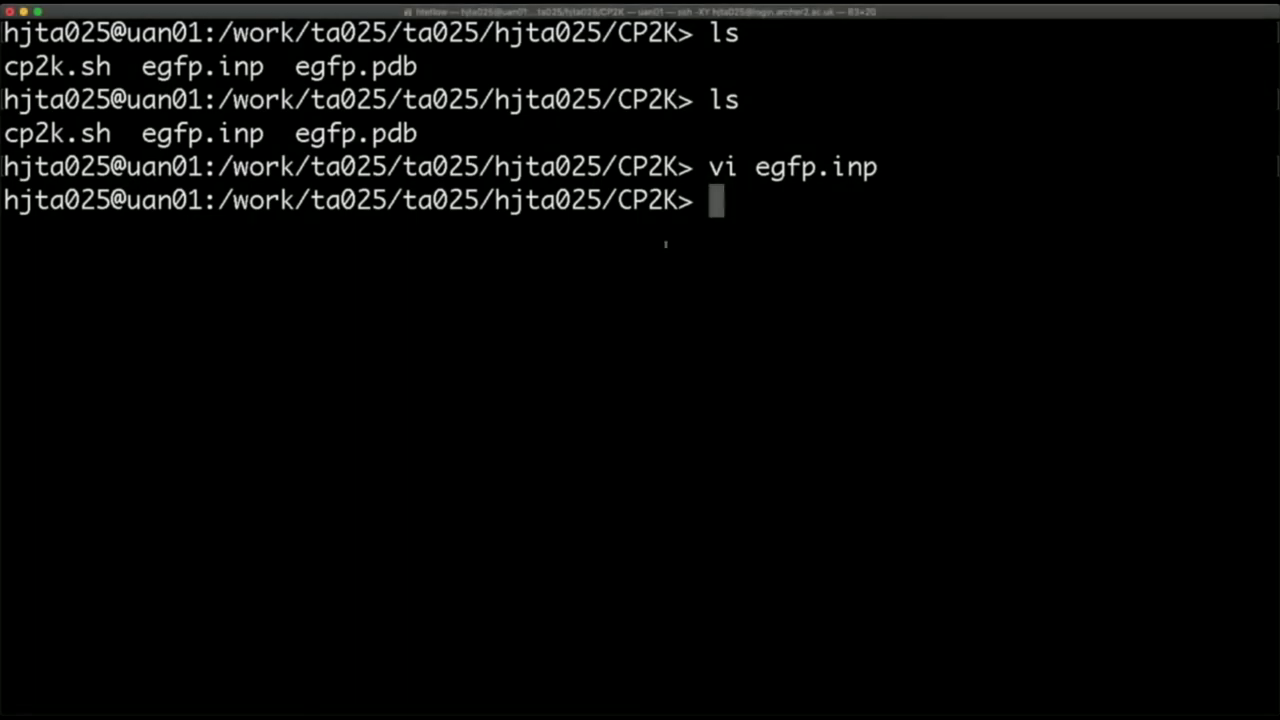
type("ls /work/y07/shared/cp2k/cp2k-8.1/")
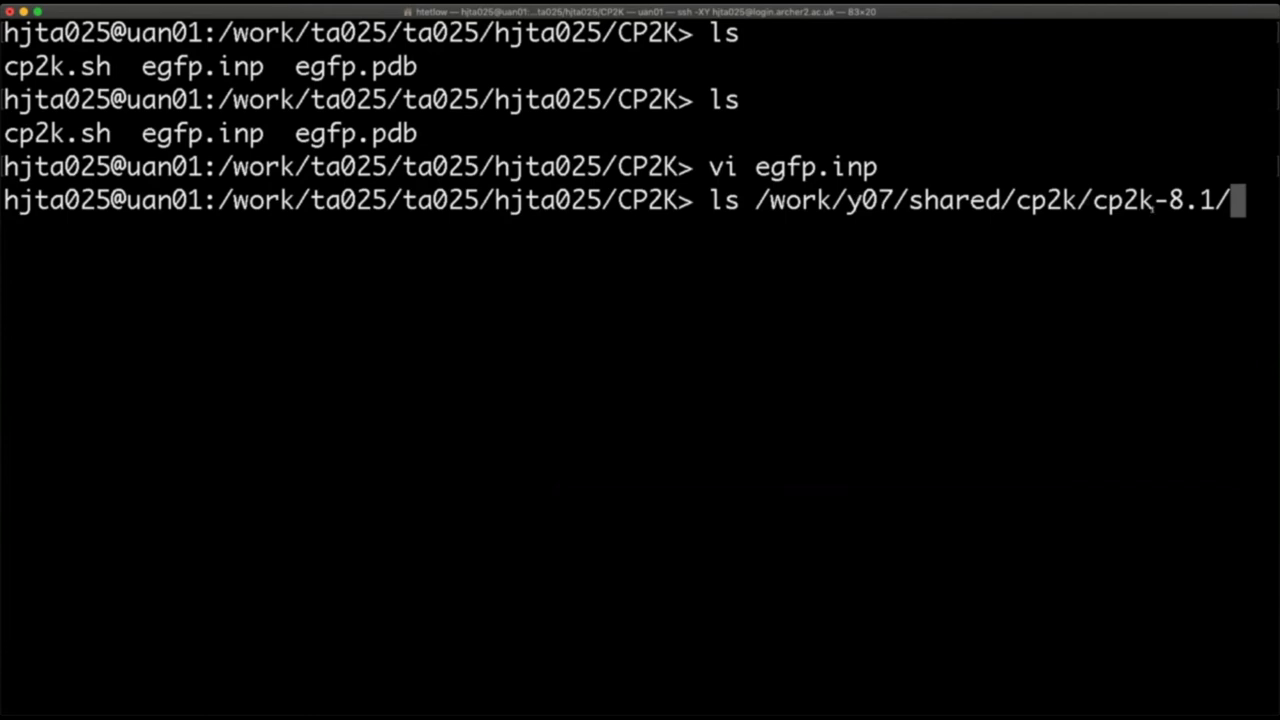
type("d")
key("Tab")
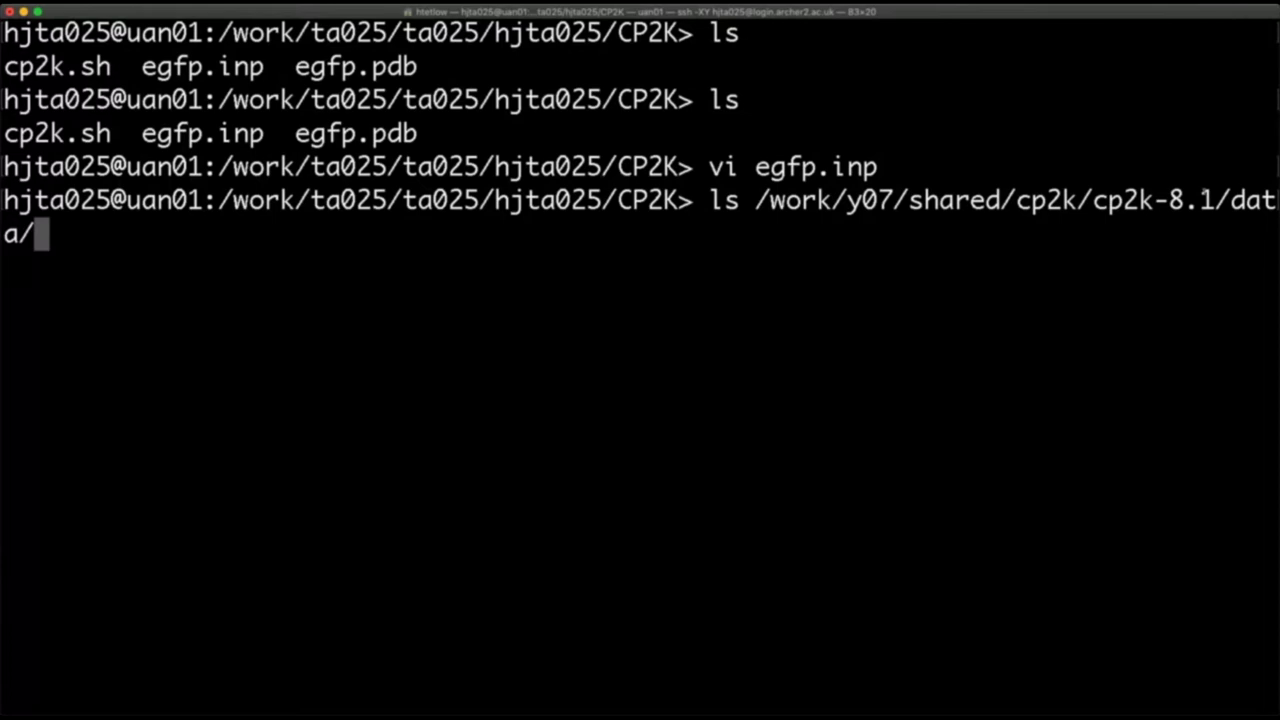
key("Return")
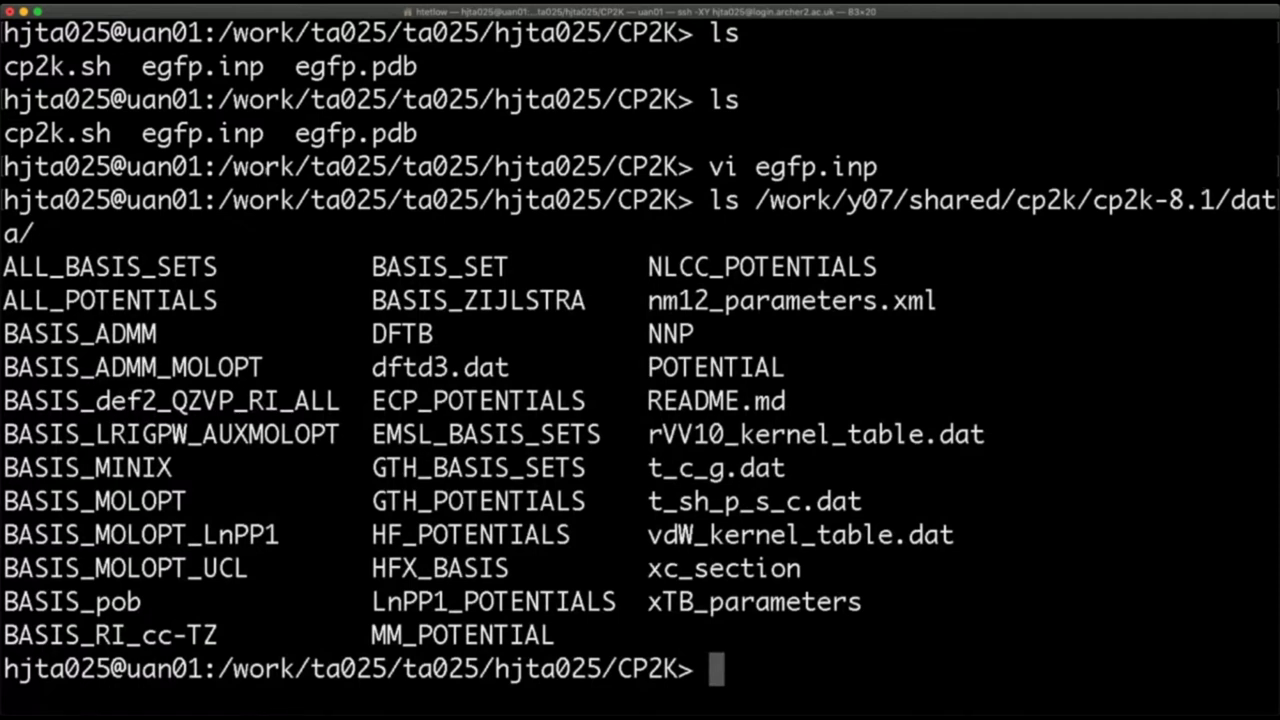
Highlight the BASIS_MOLOPT, HFX_BASIS, POTENTIAL and dftd3.dat files in the data directory listing.
left_click_drag(10, 500, 144, 500)
left_click(373, 567)
left_click_drag(372, 567, 550, 566)
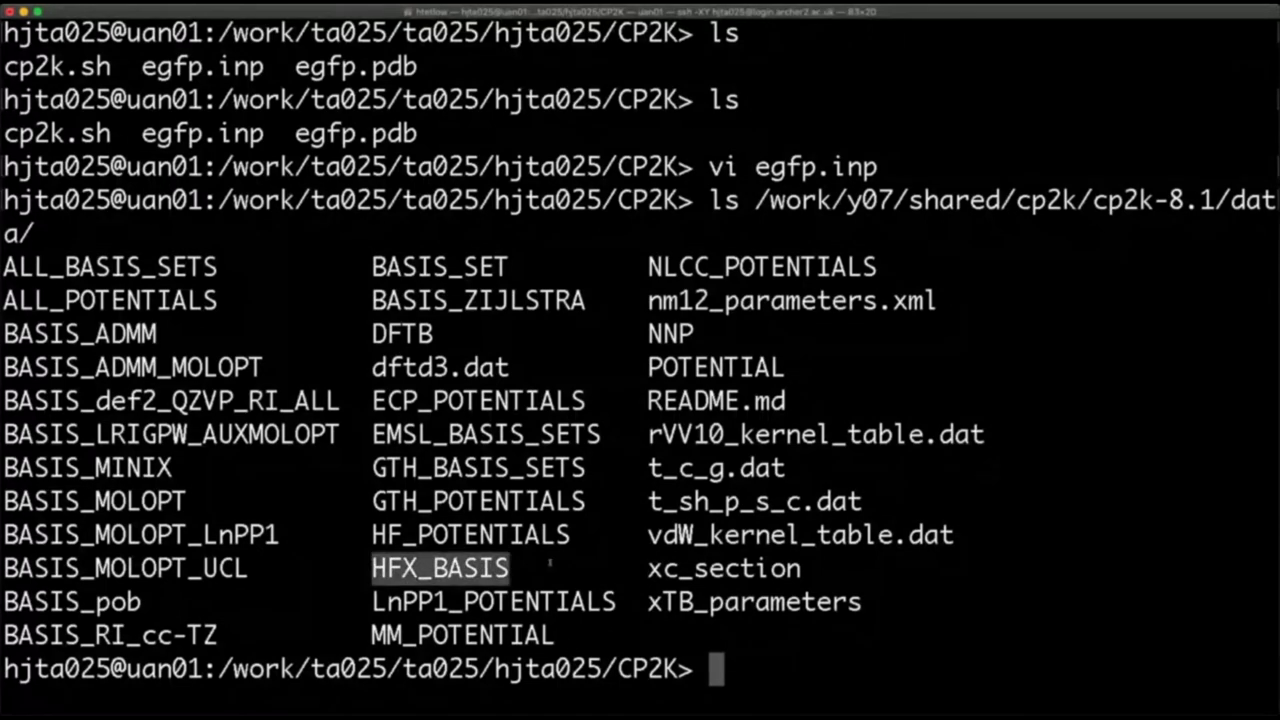
left_click(792, 465)
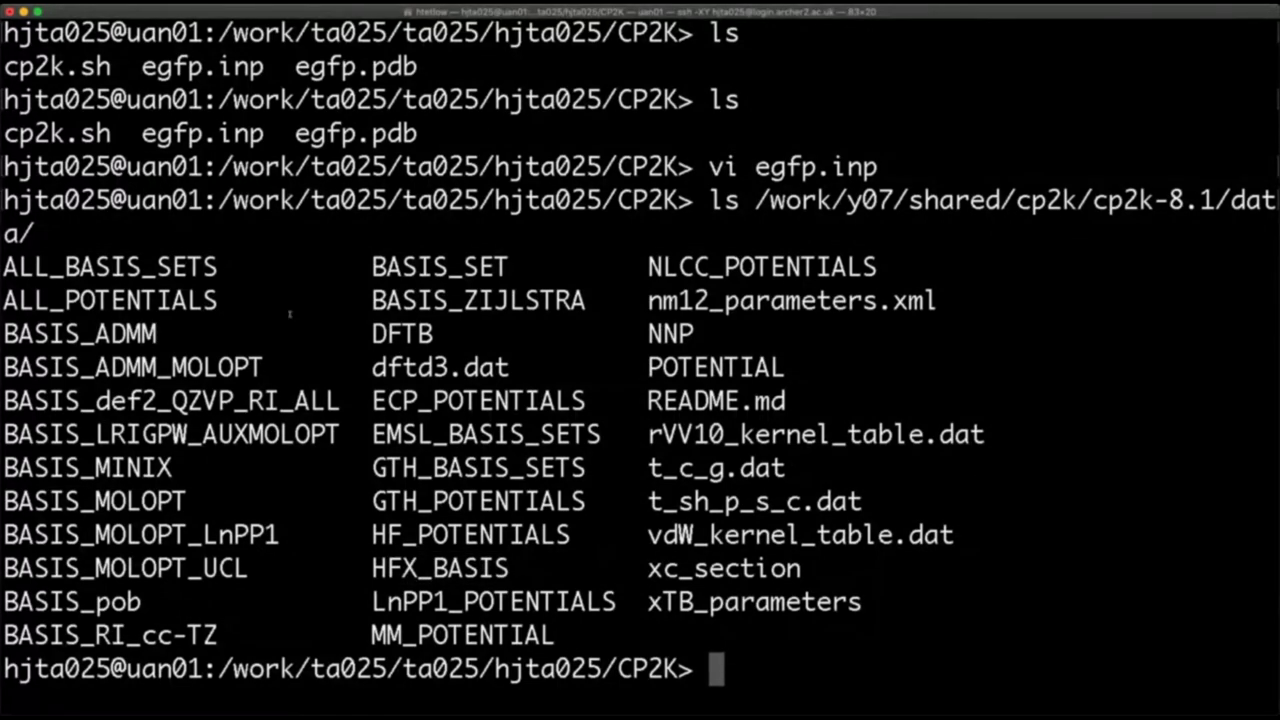
double_click(748, 367)
left_click(808, 367)
left_click_drag(369, 368, 516, 370)
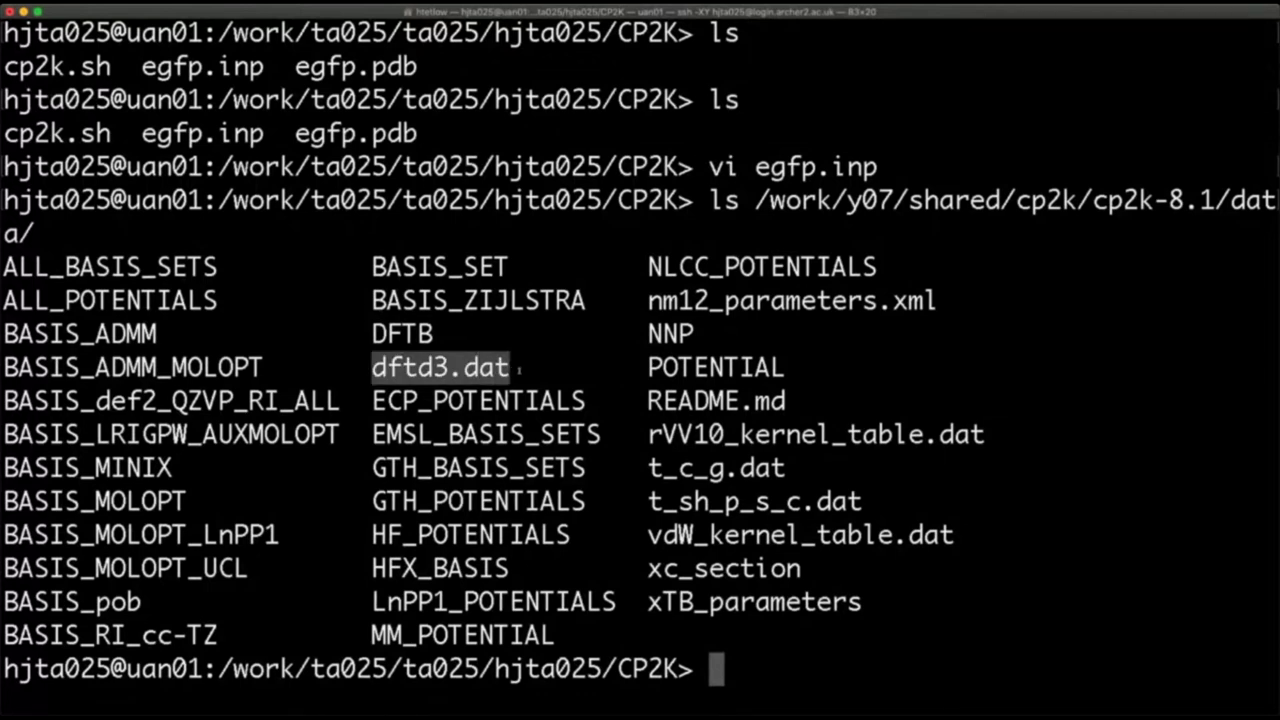
key("super+c")
key("super+Tab")
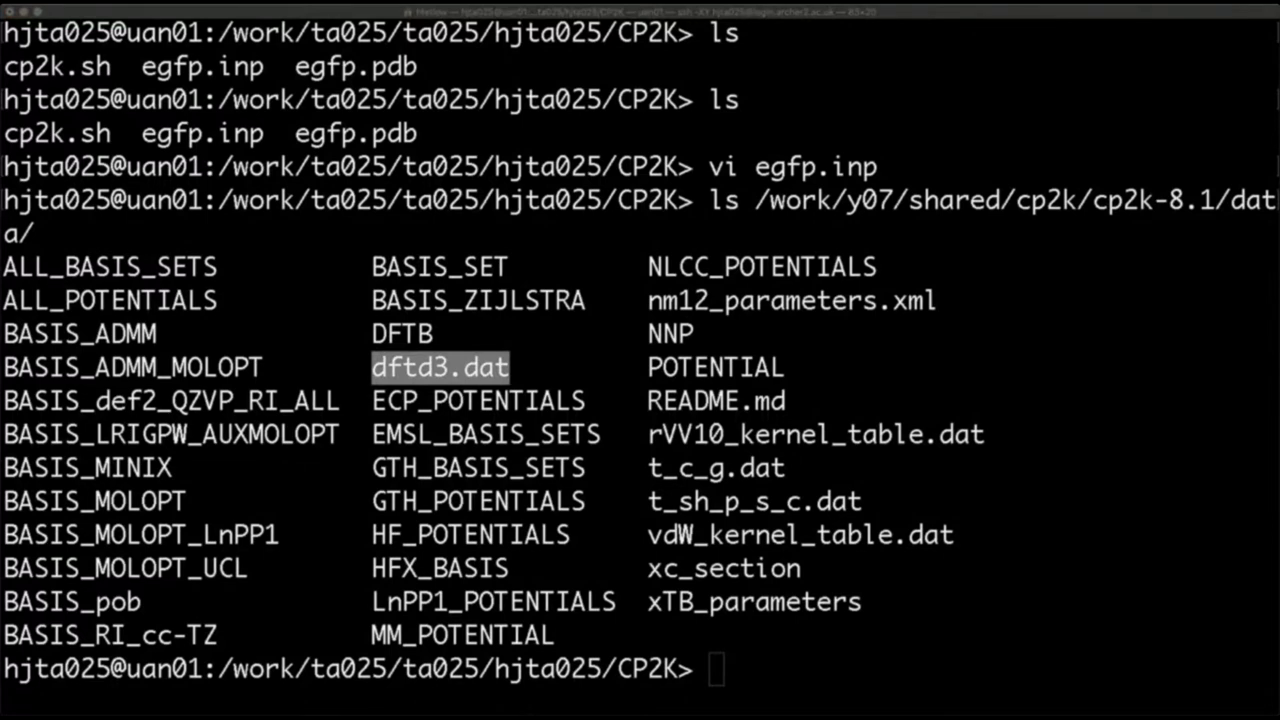
Search /work/y07/shared/cp2k/cp2k-8.1/data/BASIS_MOLOPT for ' H ' with grep and highlight the DZVP-MOLOPT-GTH basis set in the output.
left_click(848, 500)
type("grep ")
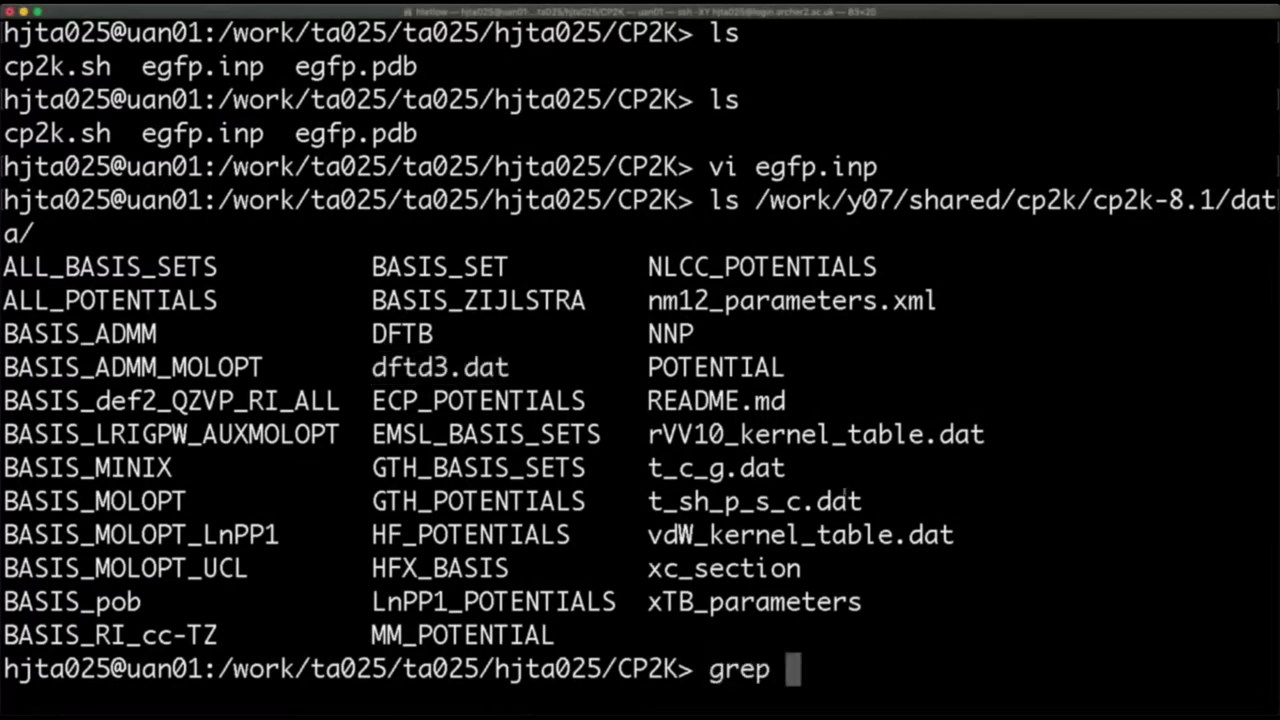
type("' H '")
key("BackSpace")
type("'")
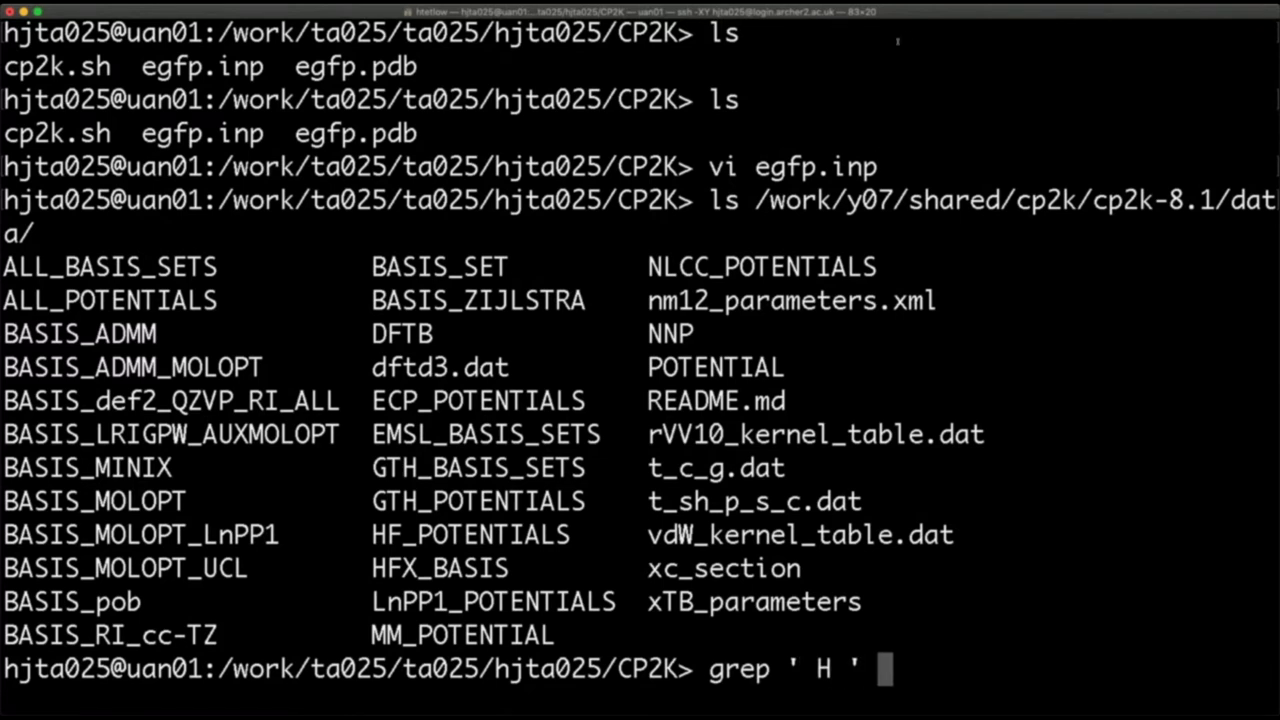
type(" /work")
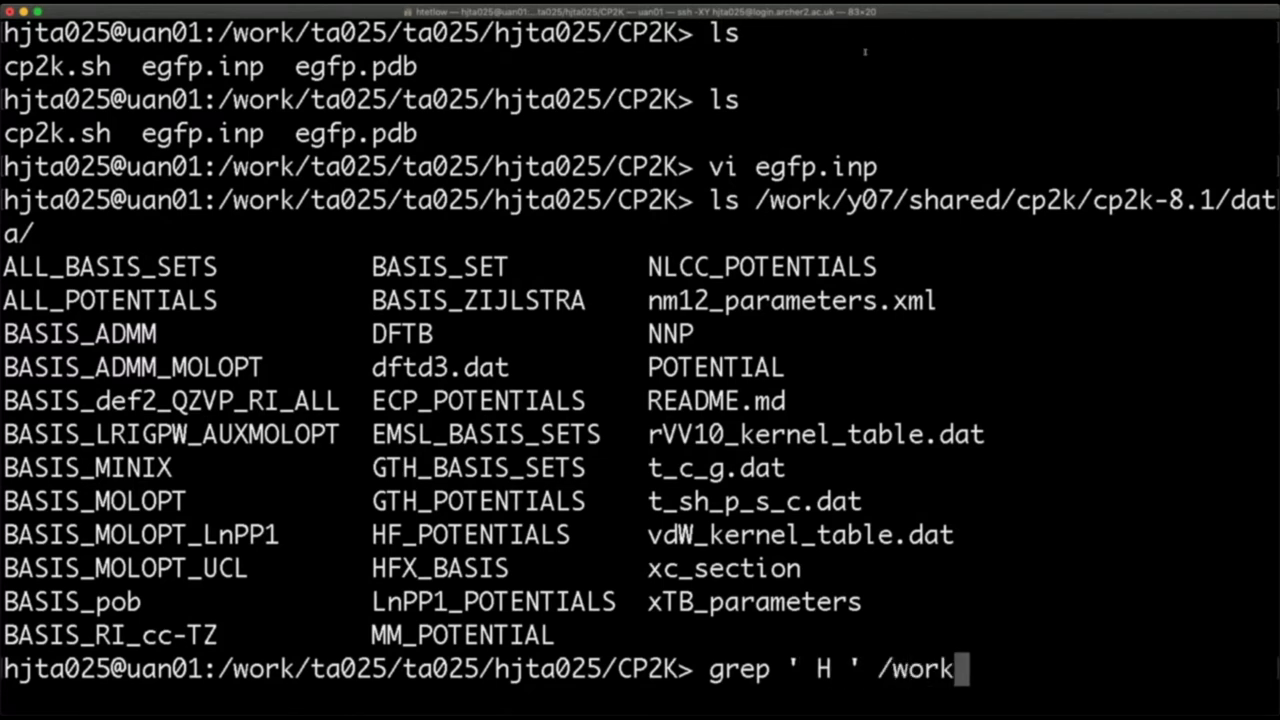
type("/")
type("y07/")
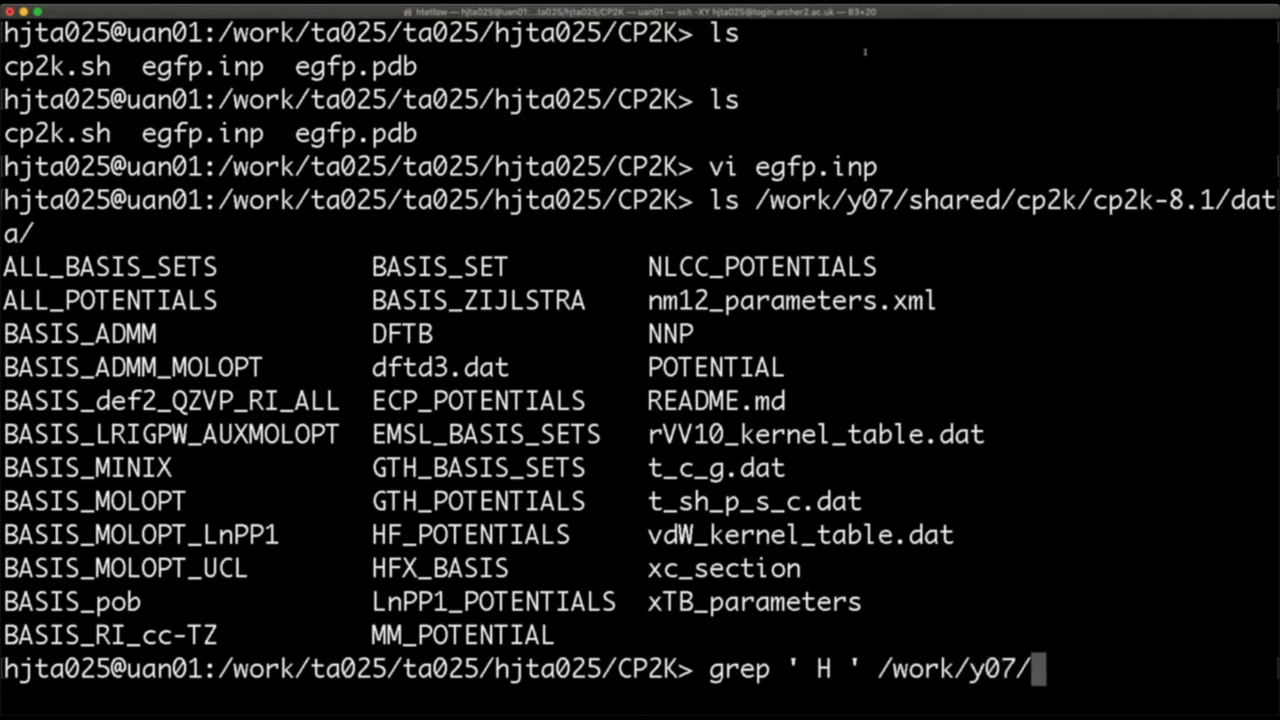
key("Tab")
type("c")
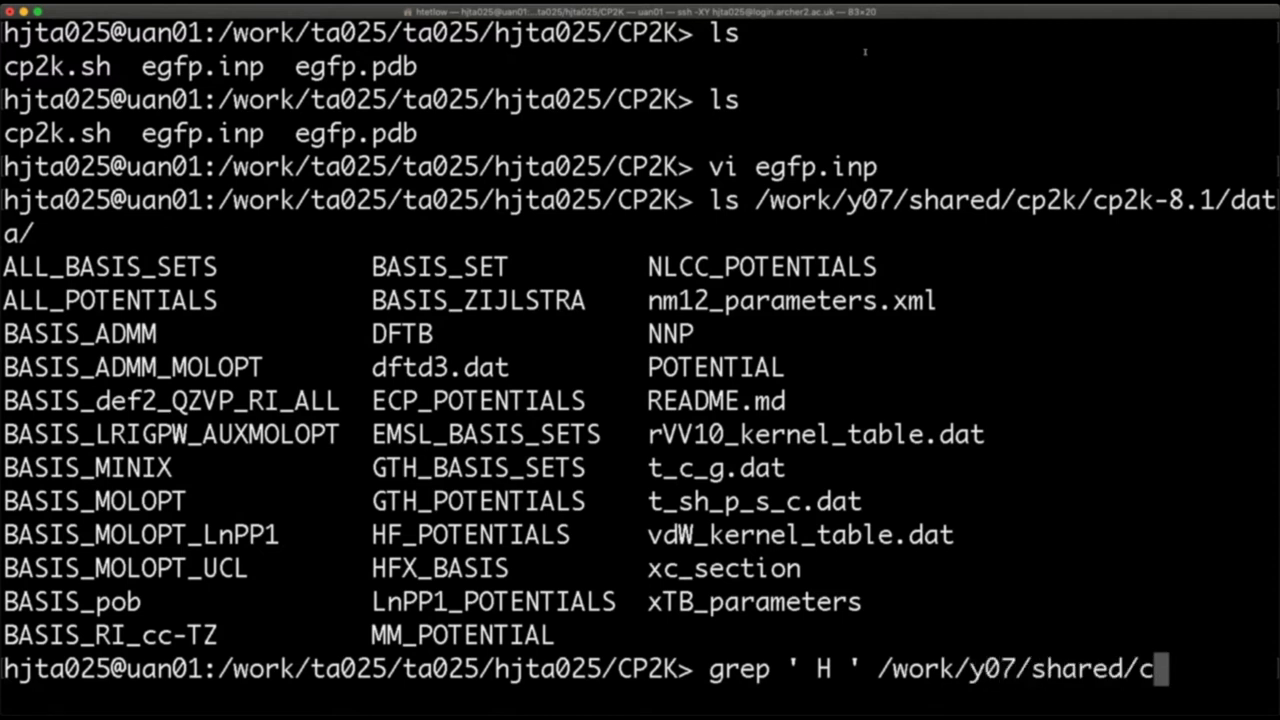
type("p2k/cp2k-")
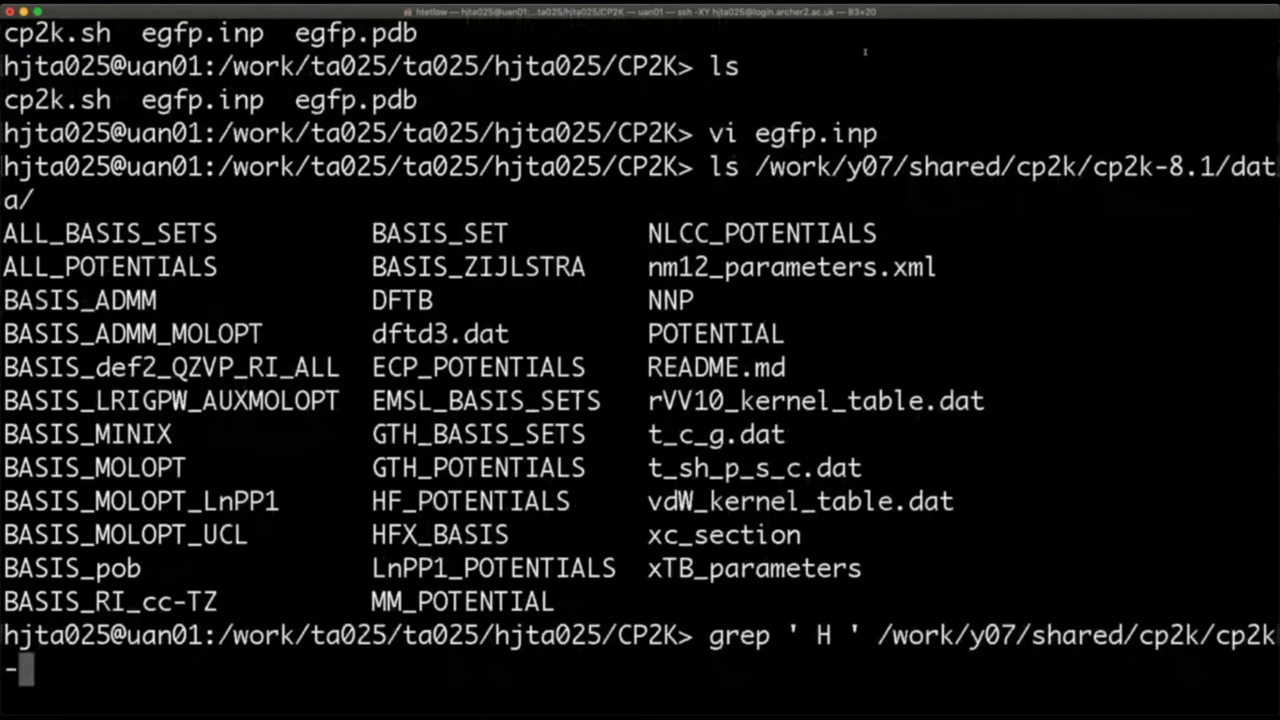
type("8.1/data/")
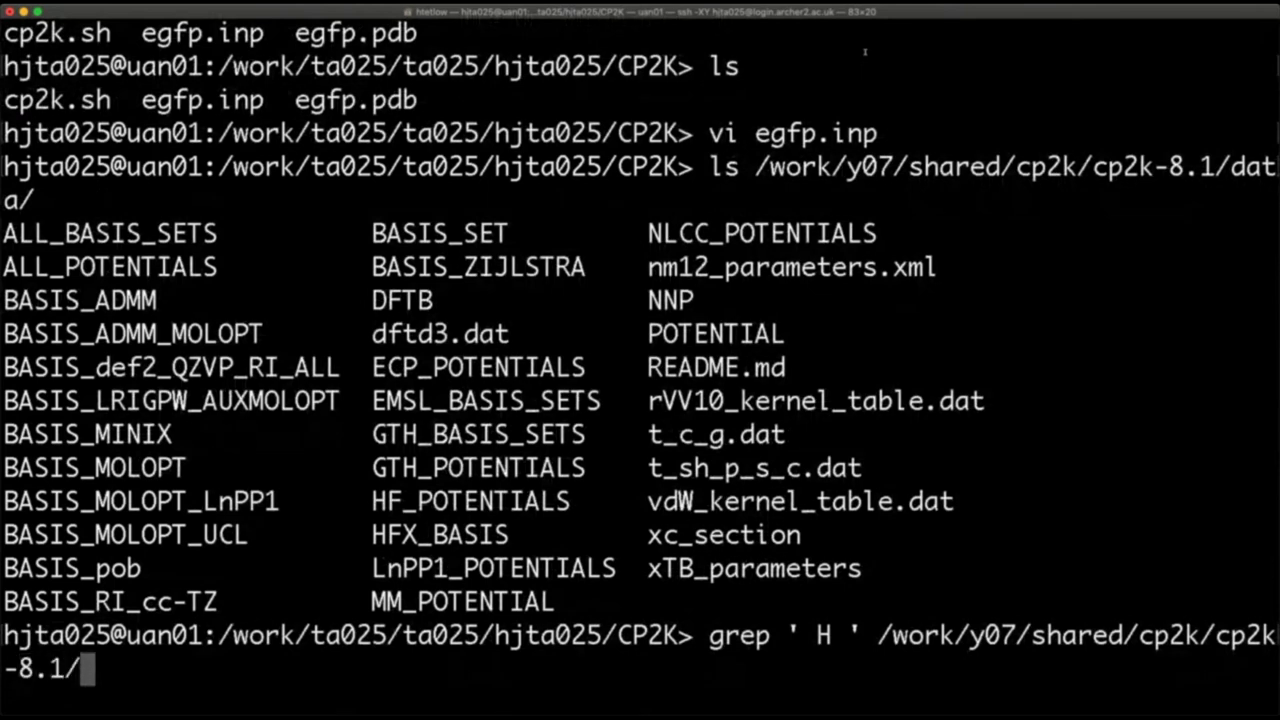
key("Tab")
type("B")
key("Tab")
type("MO")
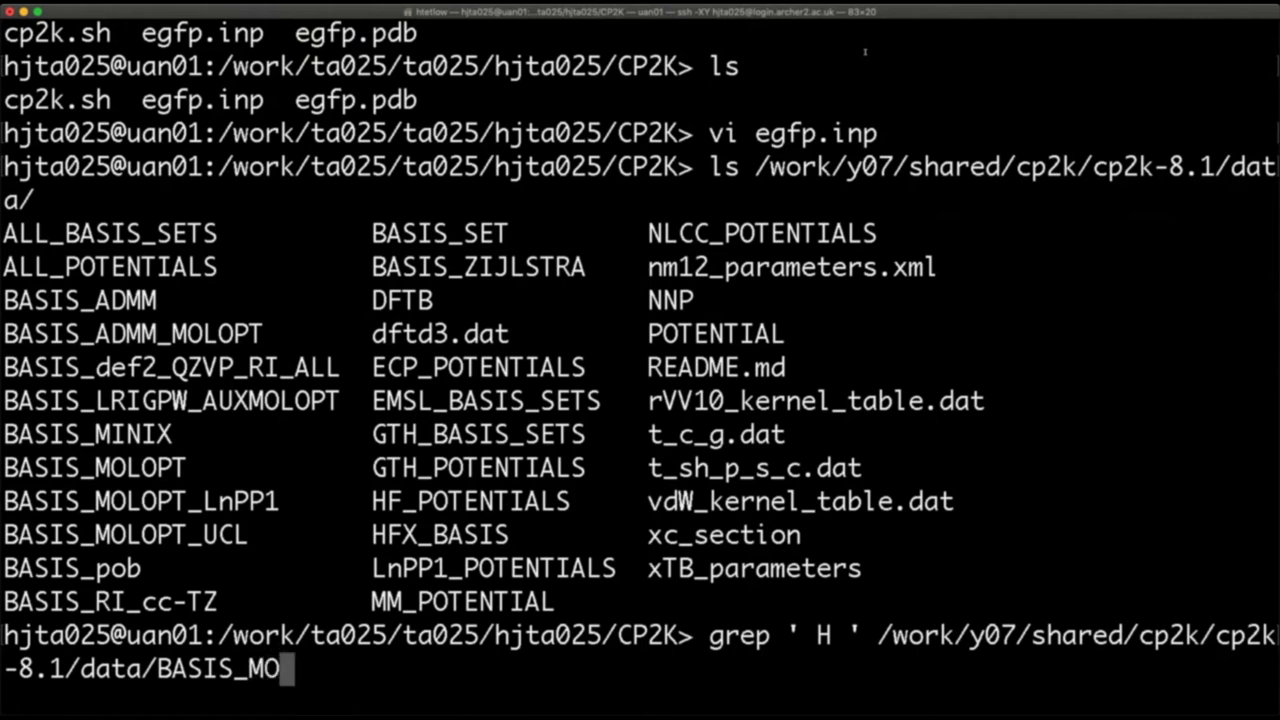
key("Tab")
key("Return")
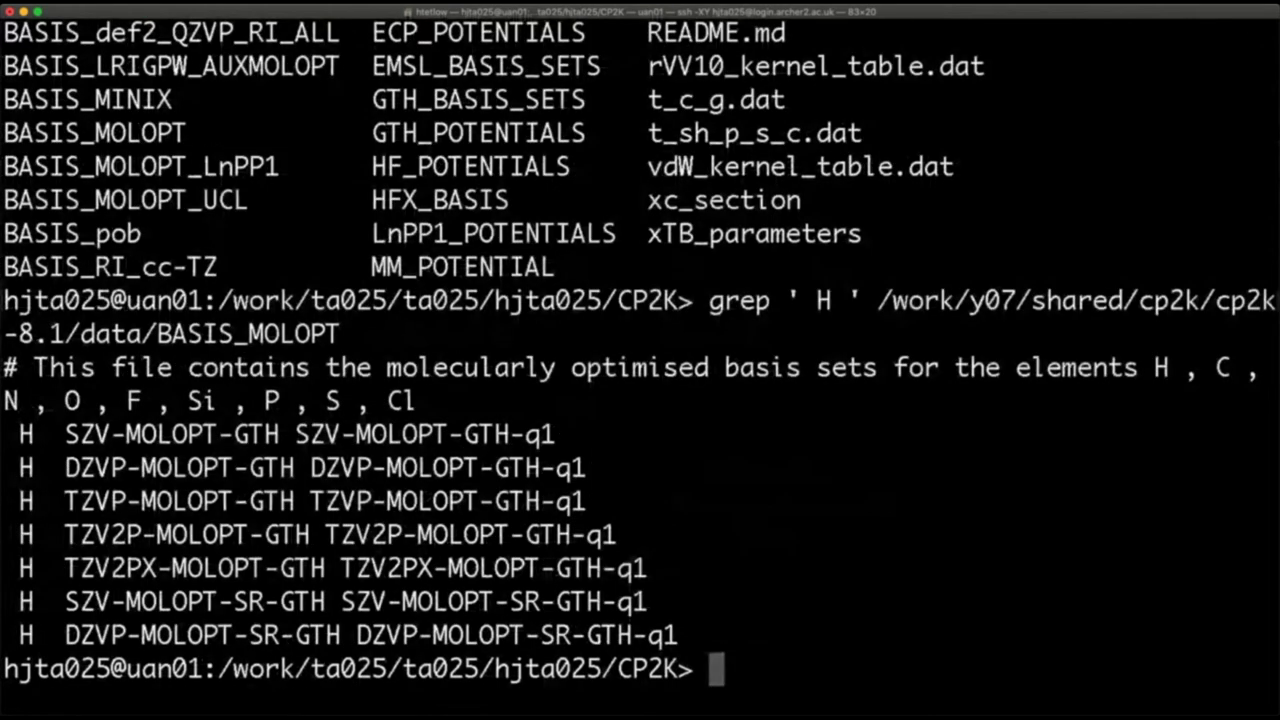
scroll(640, 400, "down", 1)
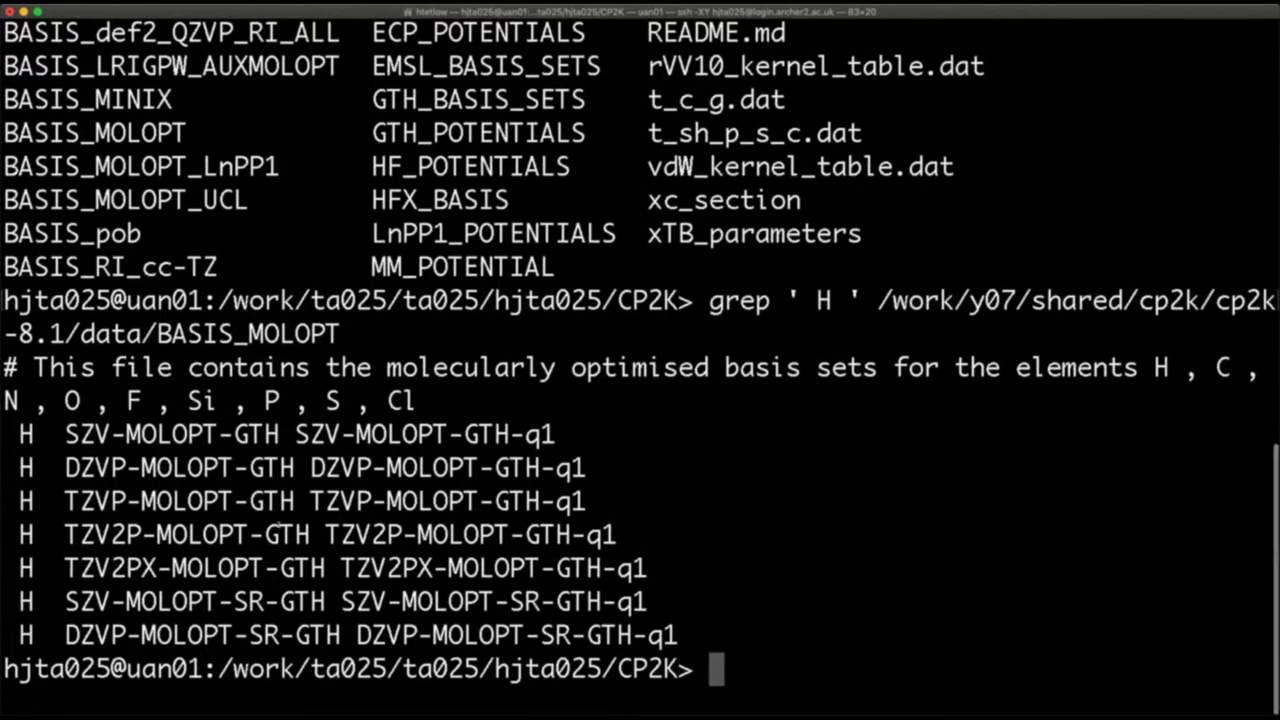
left_click_drag(64, 468, 297, 468)
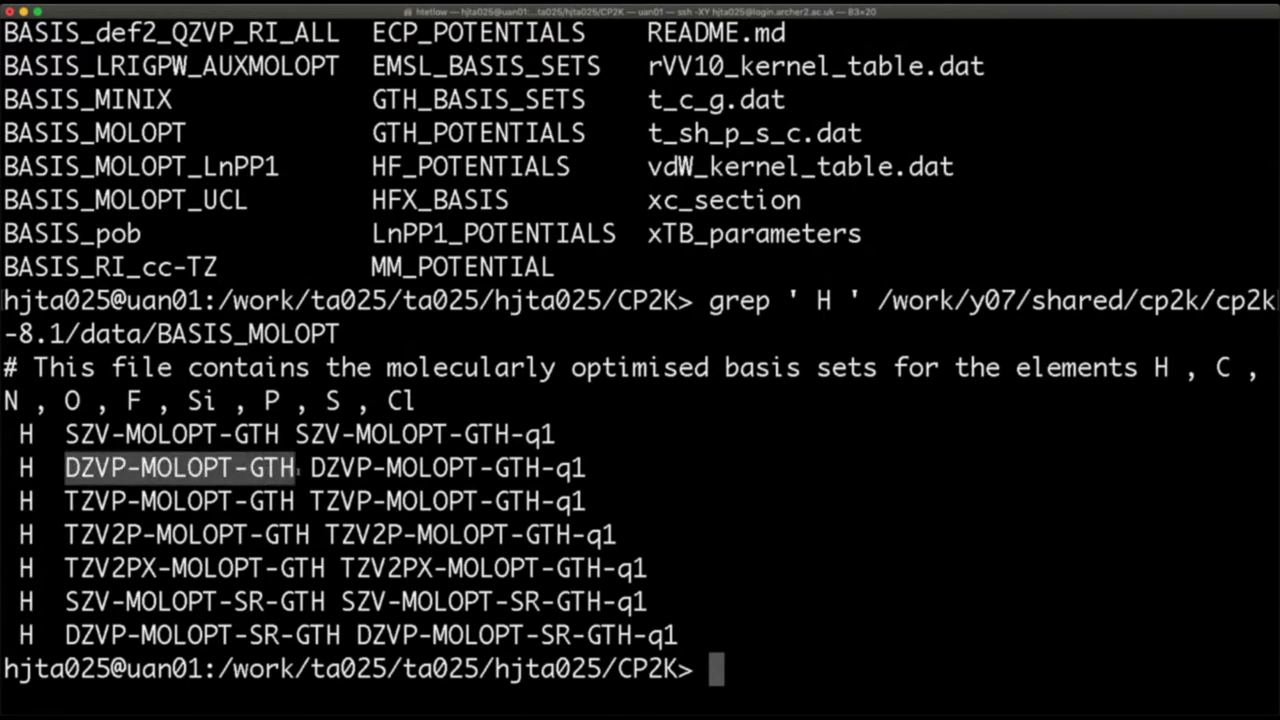
scroll(653, 454, "down", 1)
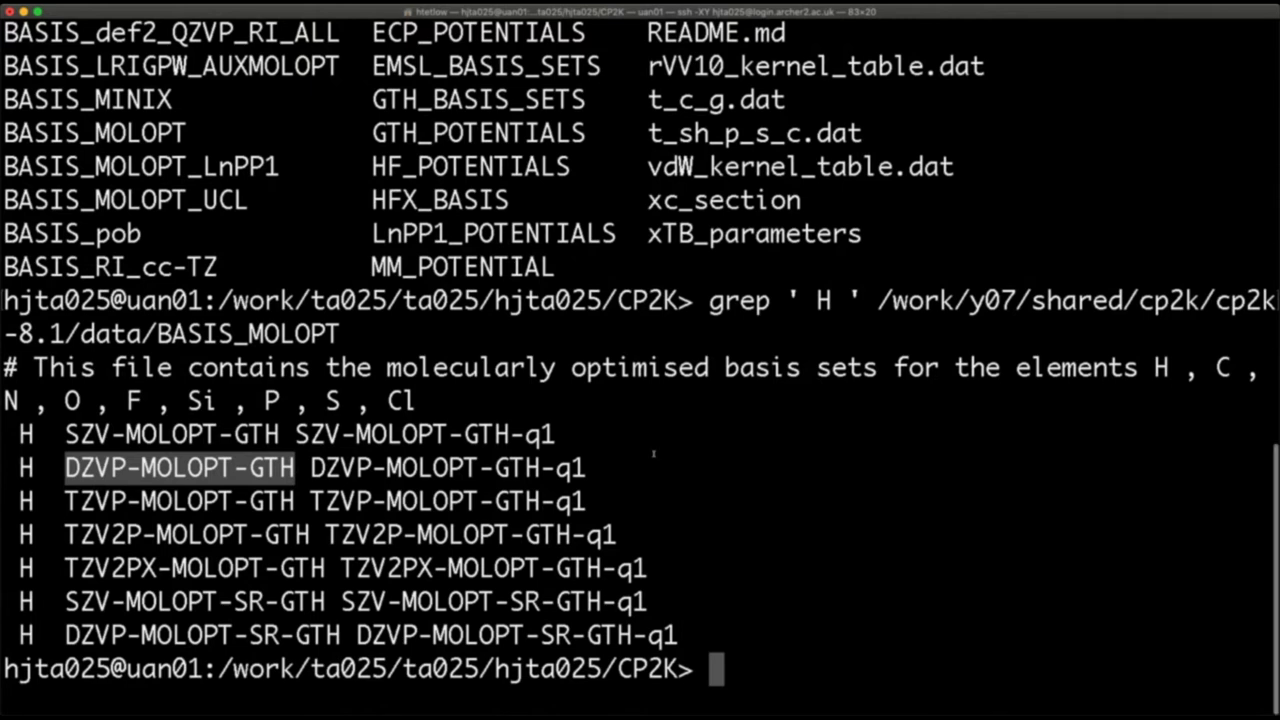
Rerun the grep on BASIS_MOLOPT for ' C ' and compare the carbon basis sets with the hydrogen ones.
key("Up")
key("Left")
key("Left")
key("Left")
key("Left")
key("Left")
key("Left")
key("Left")
key("Left")
key("Left")
key("Left")
key("Left")
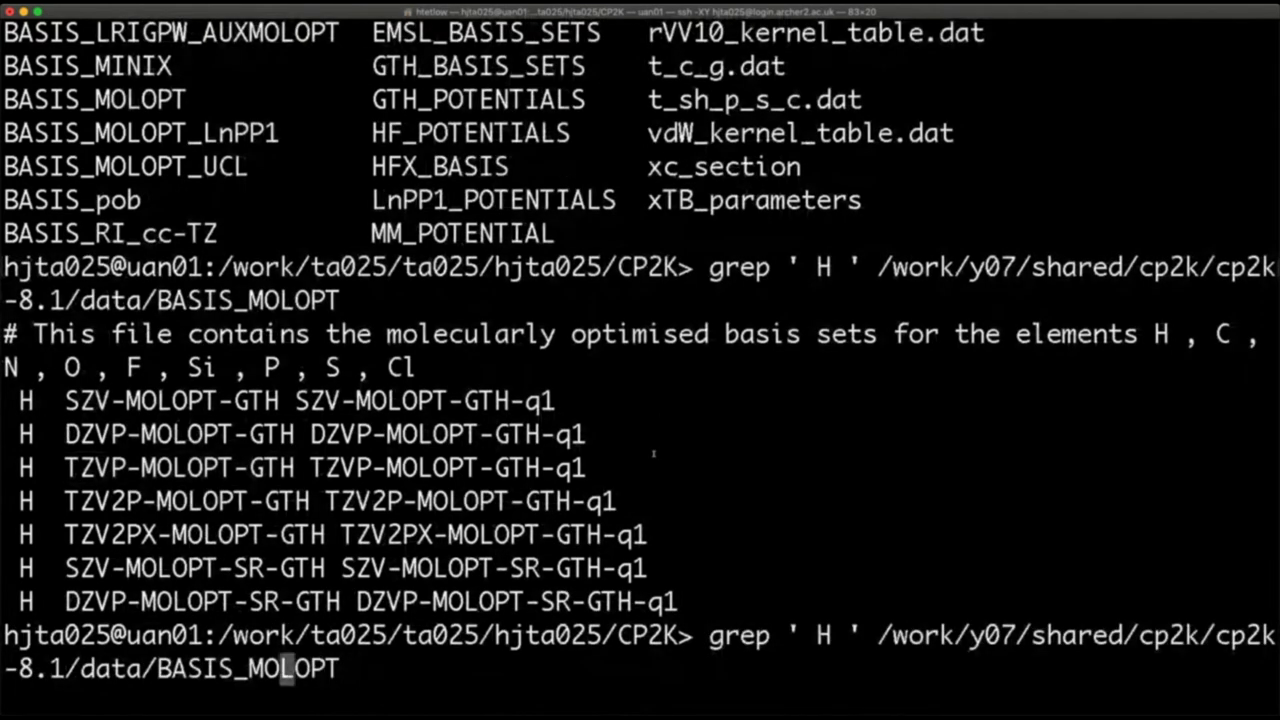
key("Left")
key("Left")
key("Left")
key("Left")
key("Left")
key("Left")
key("Left")
key("Left")
key("Left")
key("Left")
key("Left")
key("Left")
key("Left")
key("Left")
key("Left")
key("Left")
key("Left")
key("Left")
key("Left")
key("Left")
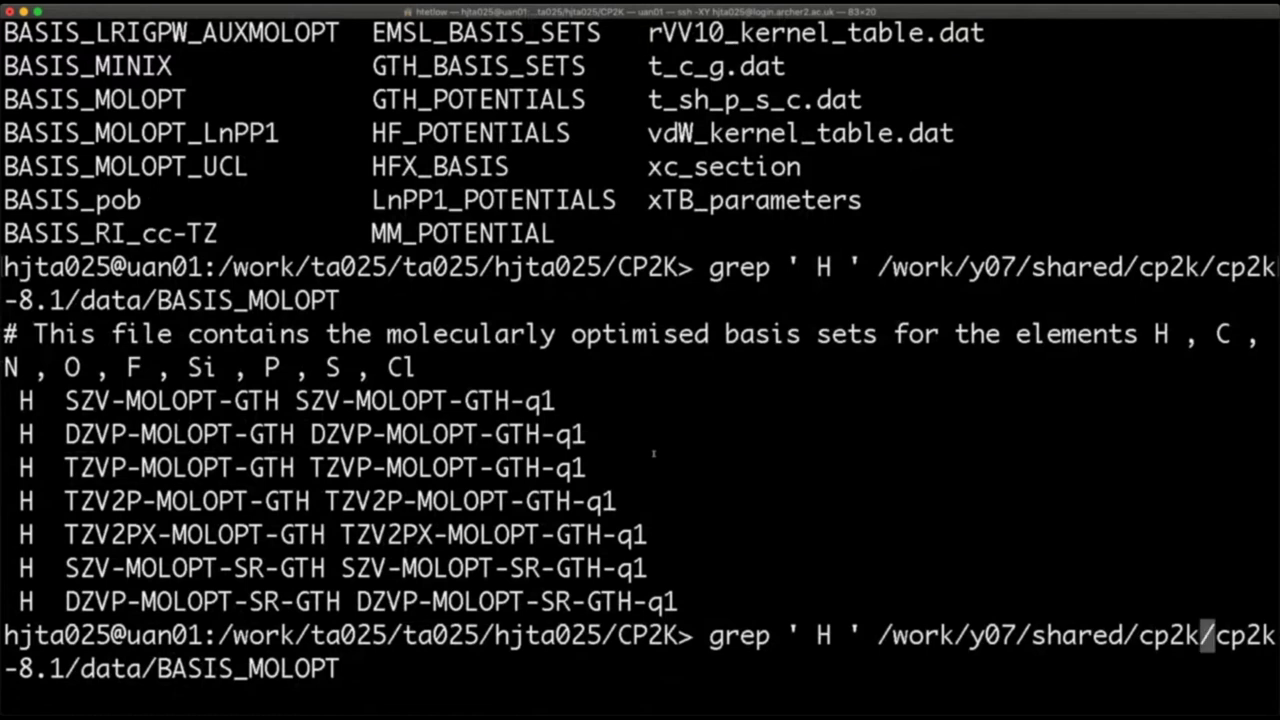
key("Left")
key("Left")
key("Left")
key("Left")
key("Left")
key("Left")
key("Left")
key("Left")
key("Left")
key("Left")
key("Left")
key("Left")
key("Left")
key("Left")
key("Left")
key("Left")
key("Left")
key("BackSpace")
type("C")
key("Return")
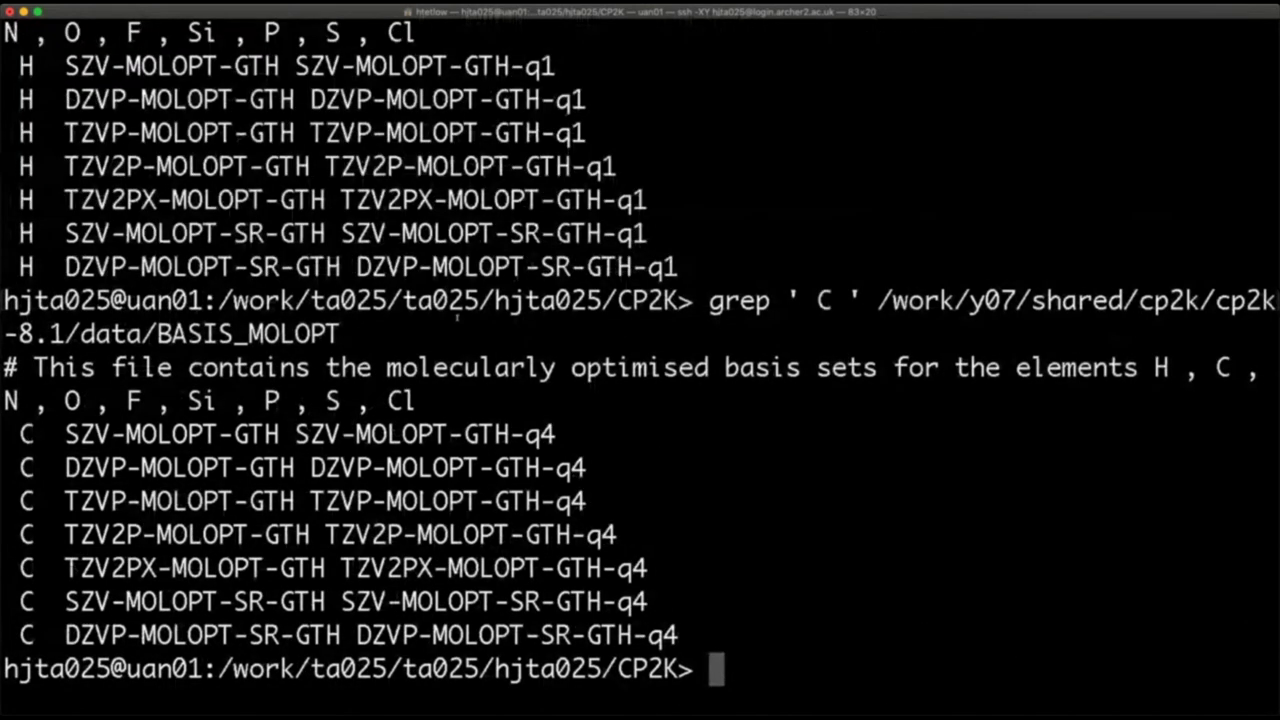
scroll(457, 315, "up", 5)
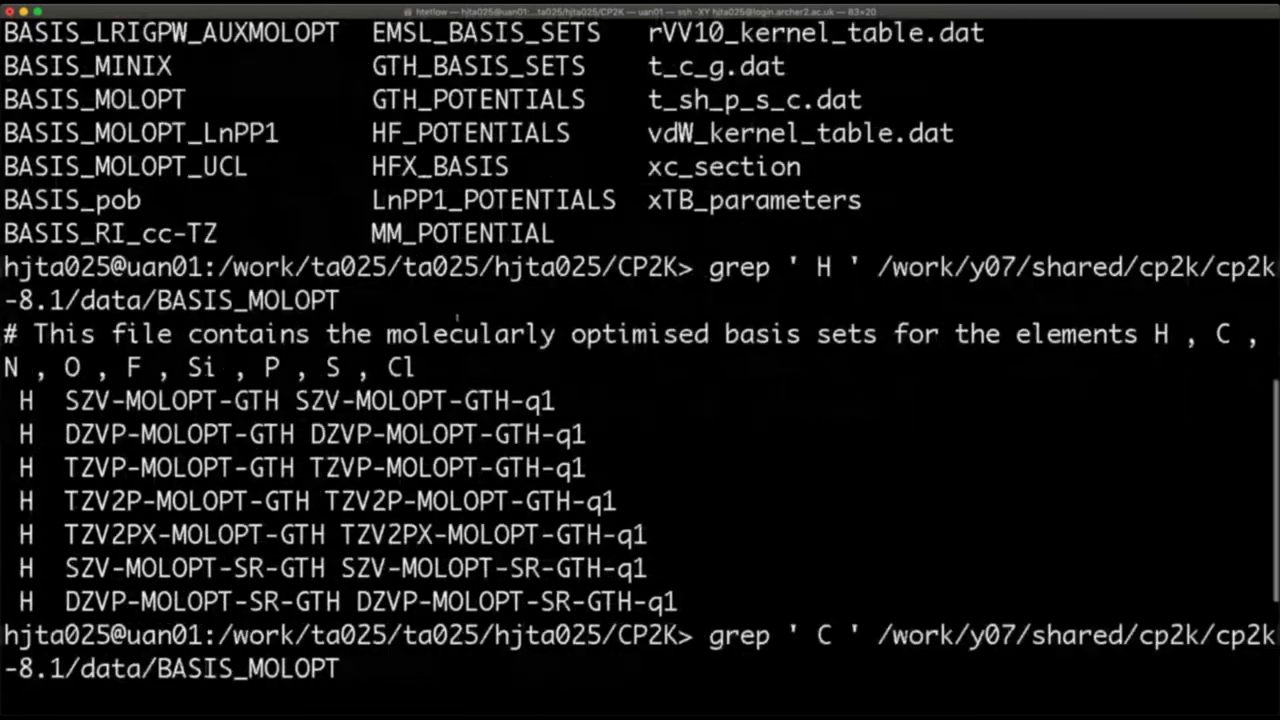
scroll(457, 315, "down", 5)
Search the HFX_BASIS file in the same data directory for ' C ' with grep.
key("Up")
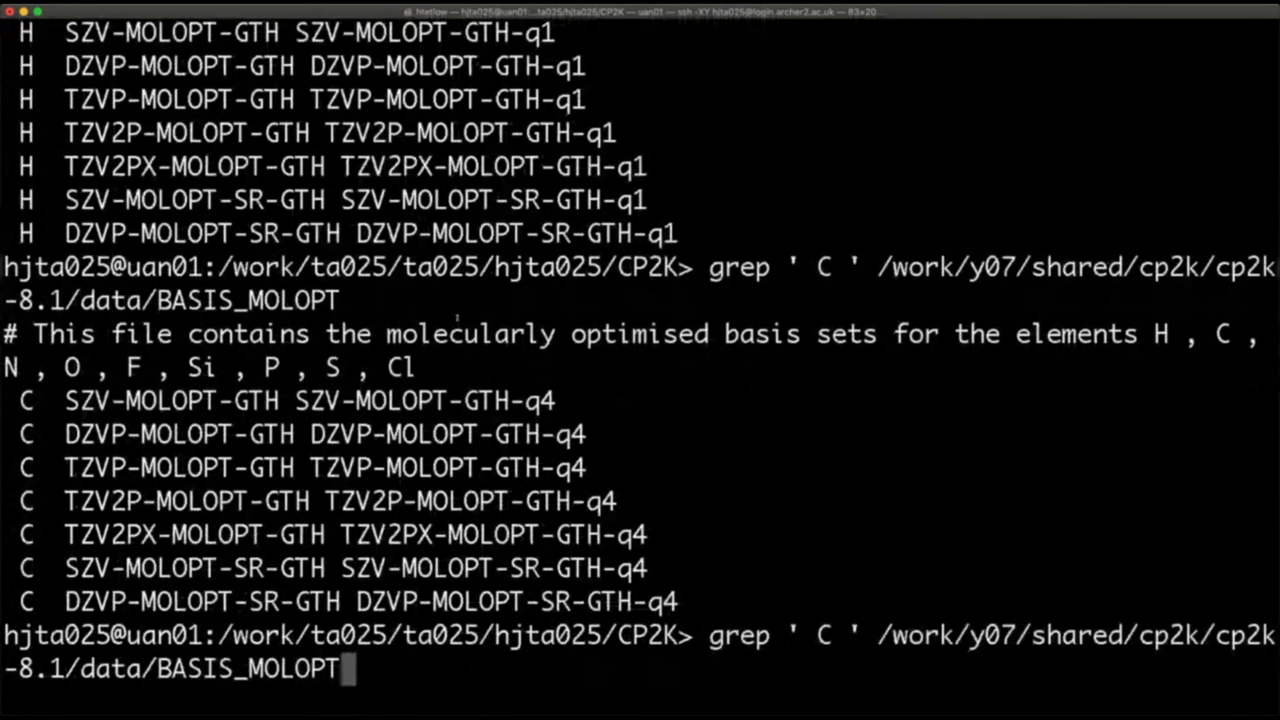
key("BackSpace")
key("BackSpace")
key("BackSpace")
key("BackSpace")
key("BackSpace")
key("BackSpace")
key("BackSpace")
key("BackSpace")
key("BackSpace")
key("BackSpace")
key("BackSpace")
key("BackSpace")
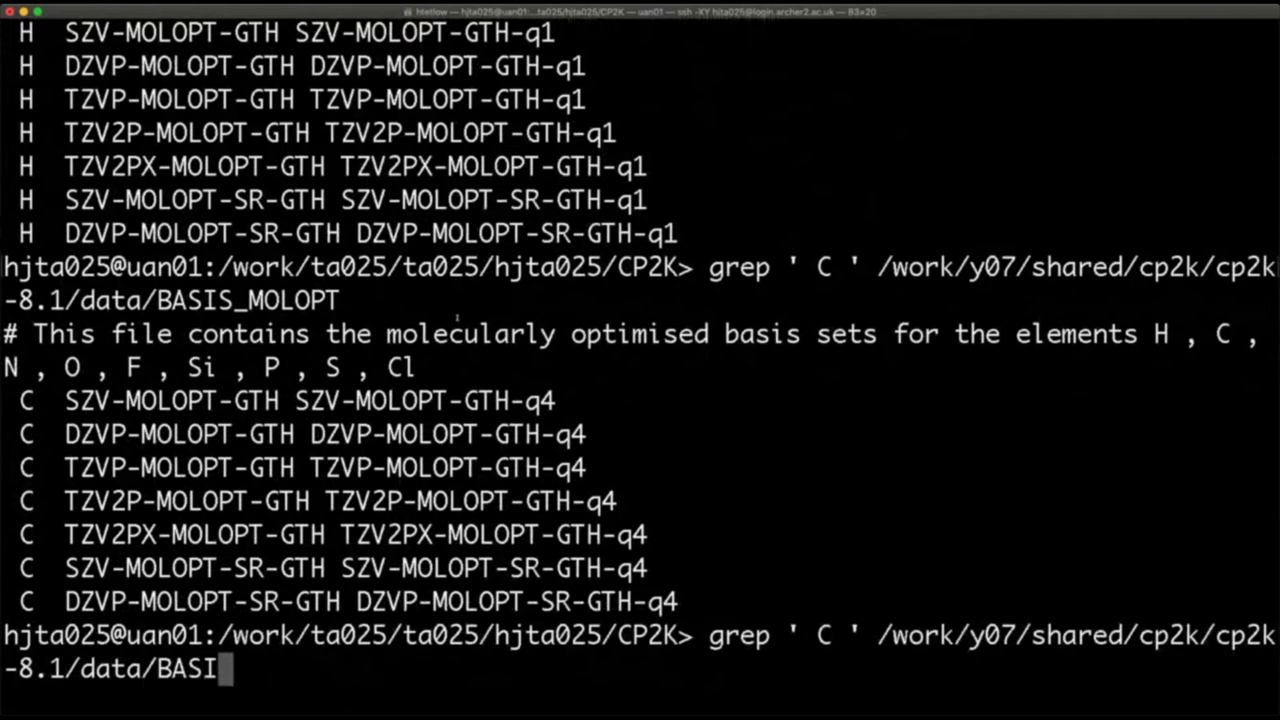
type("HF")
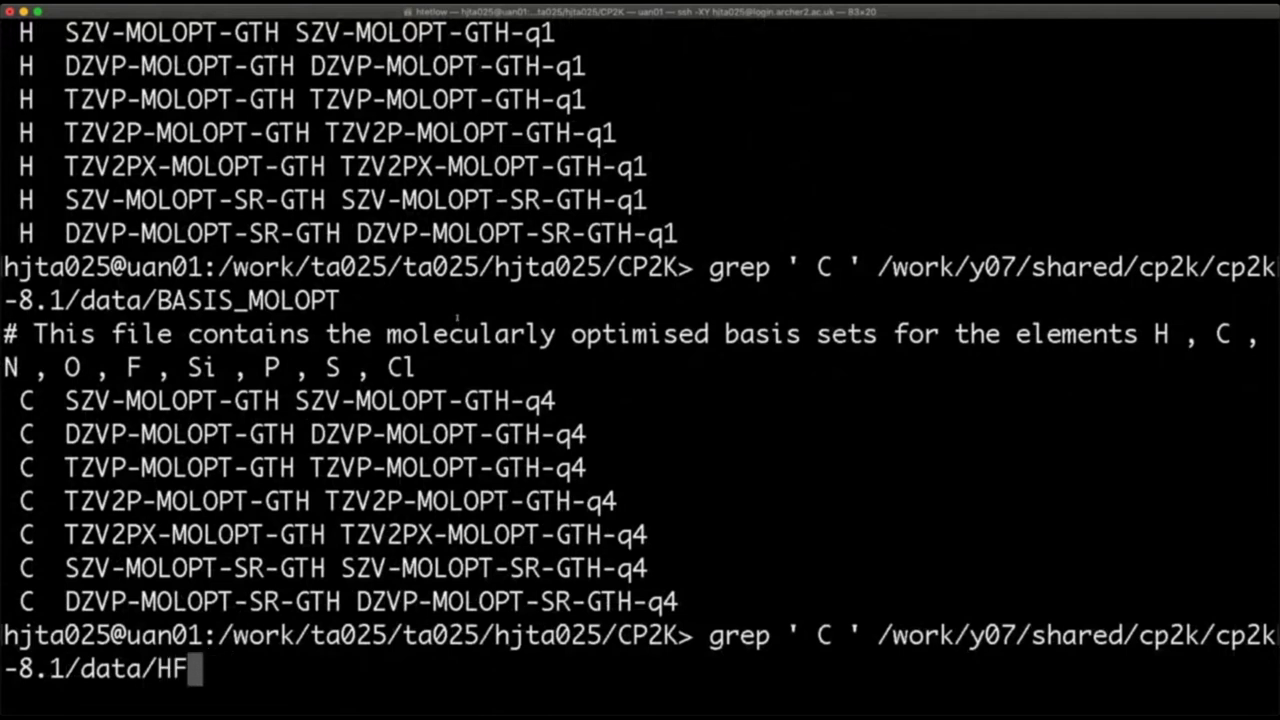
type("X")
key("Tab")
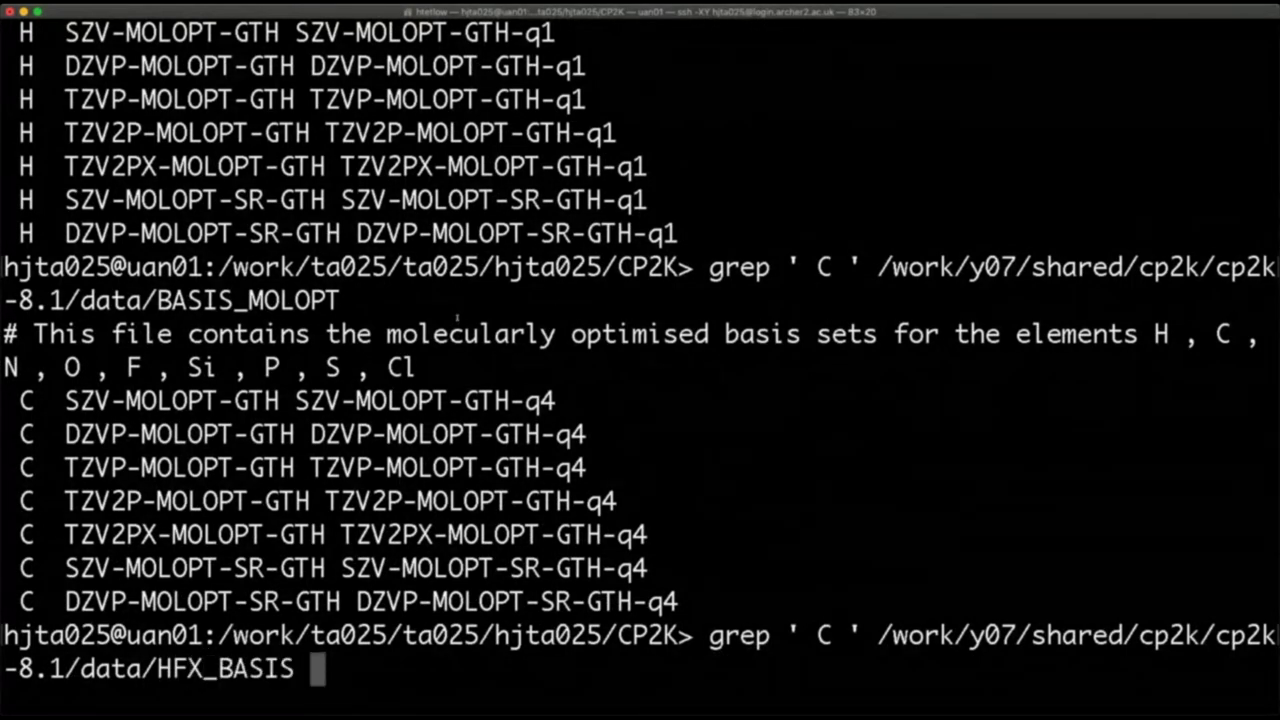
key("Return")
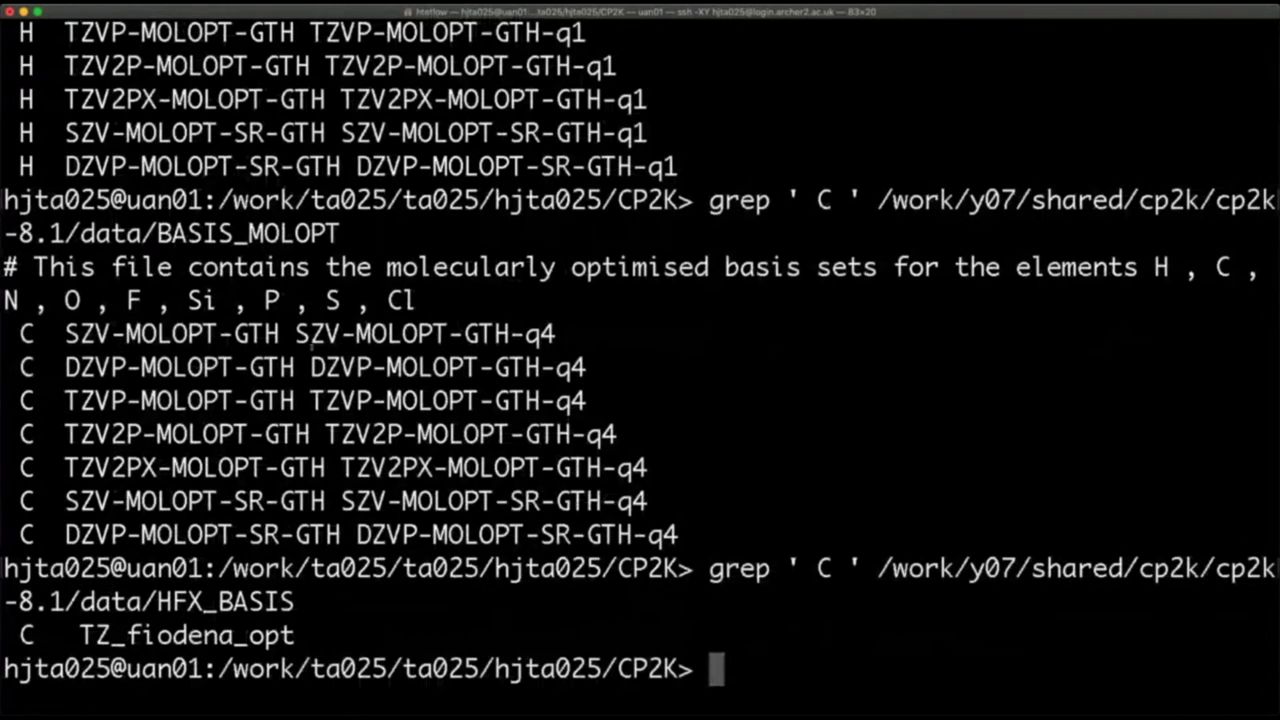
Rerun the grep on HFX_BASIS for the hydrogen entries, using the pattern ' H '.
key("Up")
key("Left")
key("Left")
key("Left")
key("Left")
key("Left")
key("Left")
key("Left")
key("Left")
key("Left")
key("Left")
key("Left")
key("Left")
key("Left")
key("Left")
key("Left")
key("Left")
key("Left")
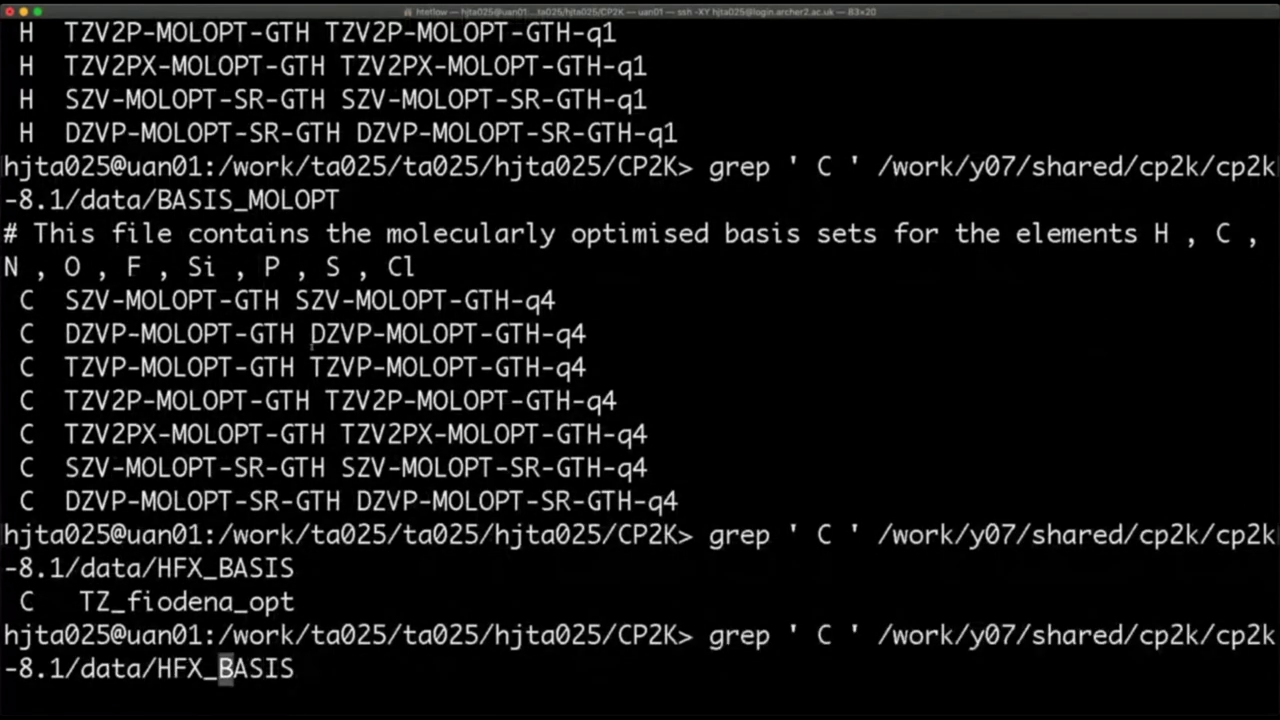
key("Left")
key("Left")
key("Left")
key("Left")
key("Left")
key("Left")
key("Left")
key("Left")
key("Left")
key("Left")
key("Left")
key("Left")
key("Left")
key("Left")
key("Left")
key("Left")
key("Left")
key("Left")
key("Left")
key("Left")
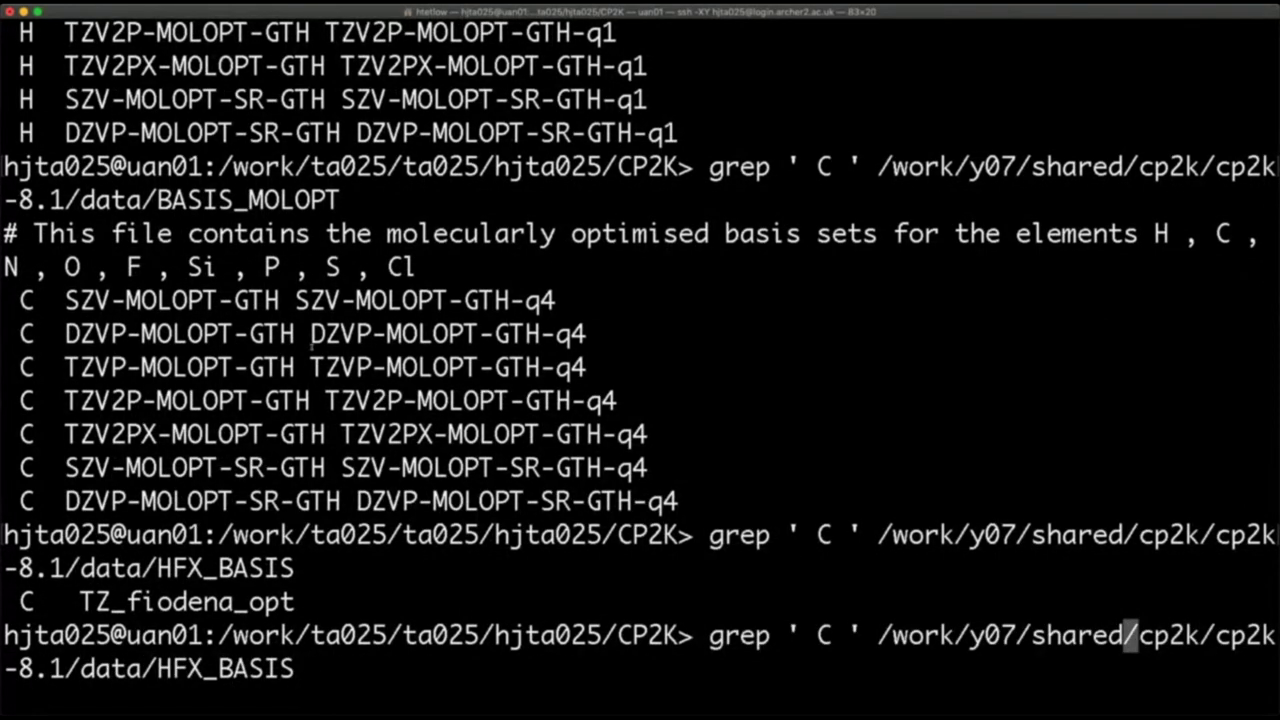
key("Left")
key("Left")
key("Left")
key("Left")
key("Left")
key("Left")
key("Left")
key("BackSpace")
type("H")
key("Return")
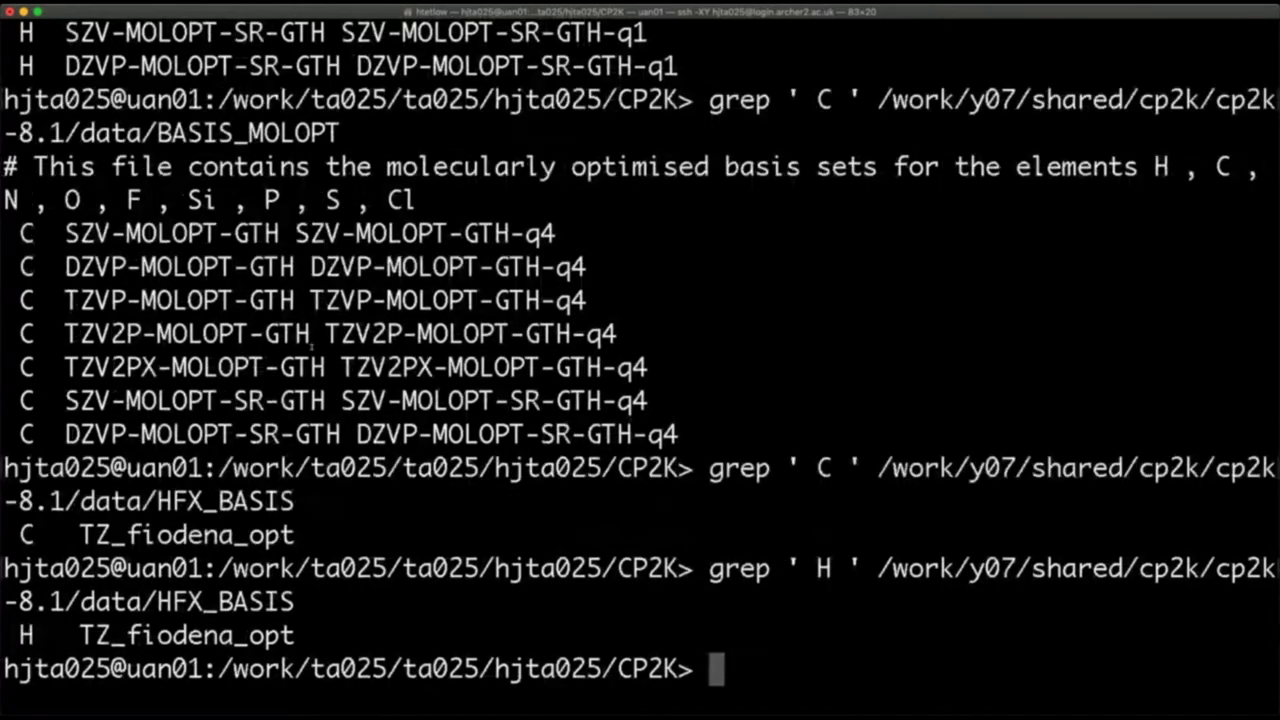
key("Up")
key("Down")
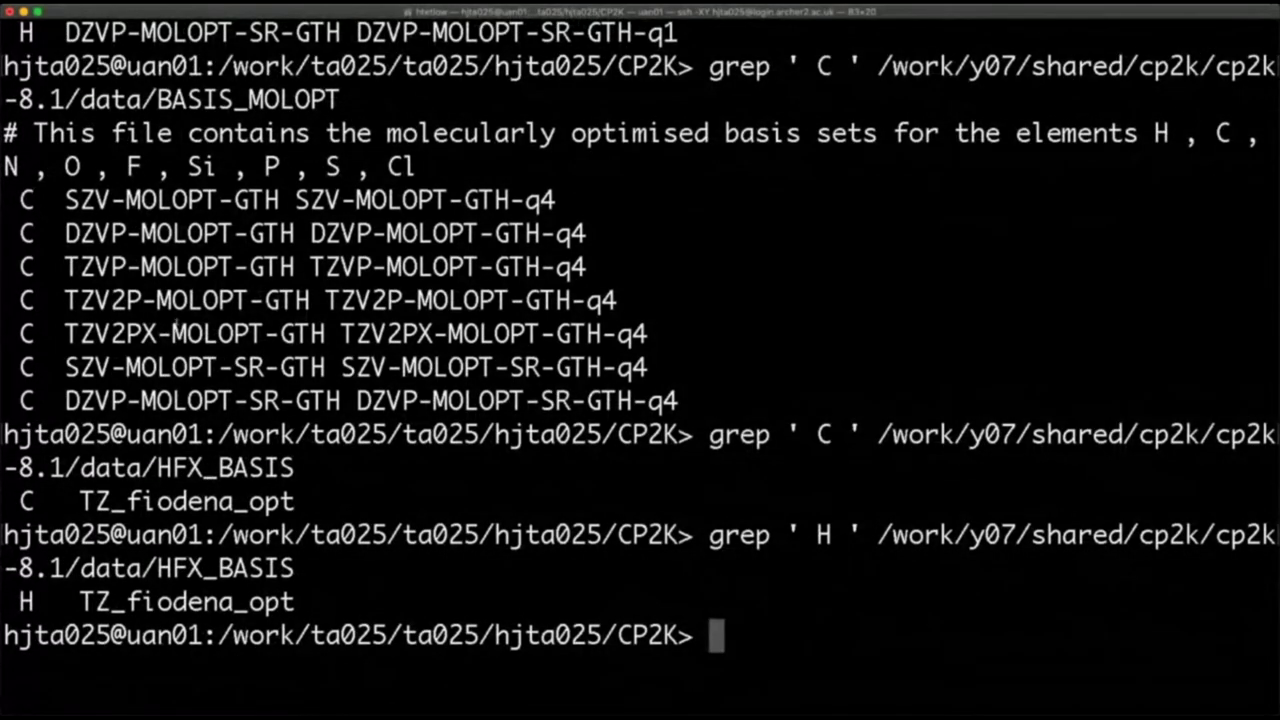
type("v")
key("BackSpace")
key("Up")
key("BackSpace")
key("BackSpace")
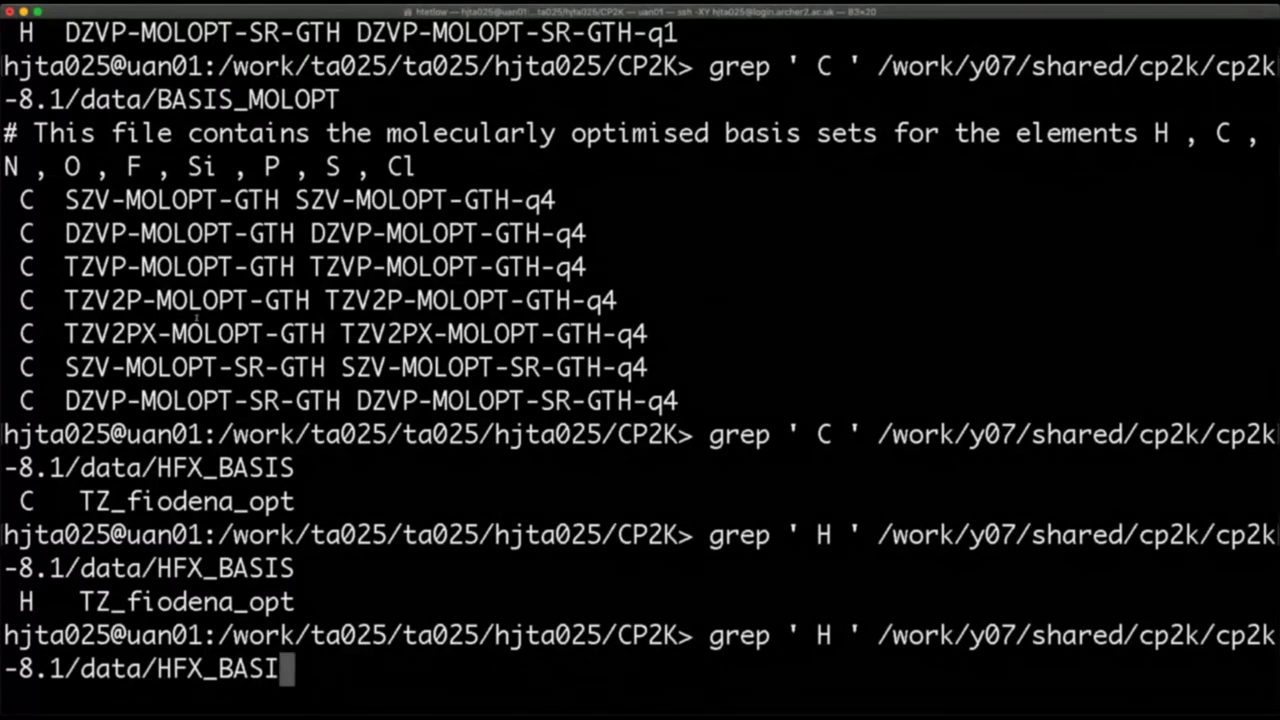
key("ctrl+u")
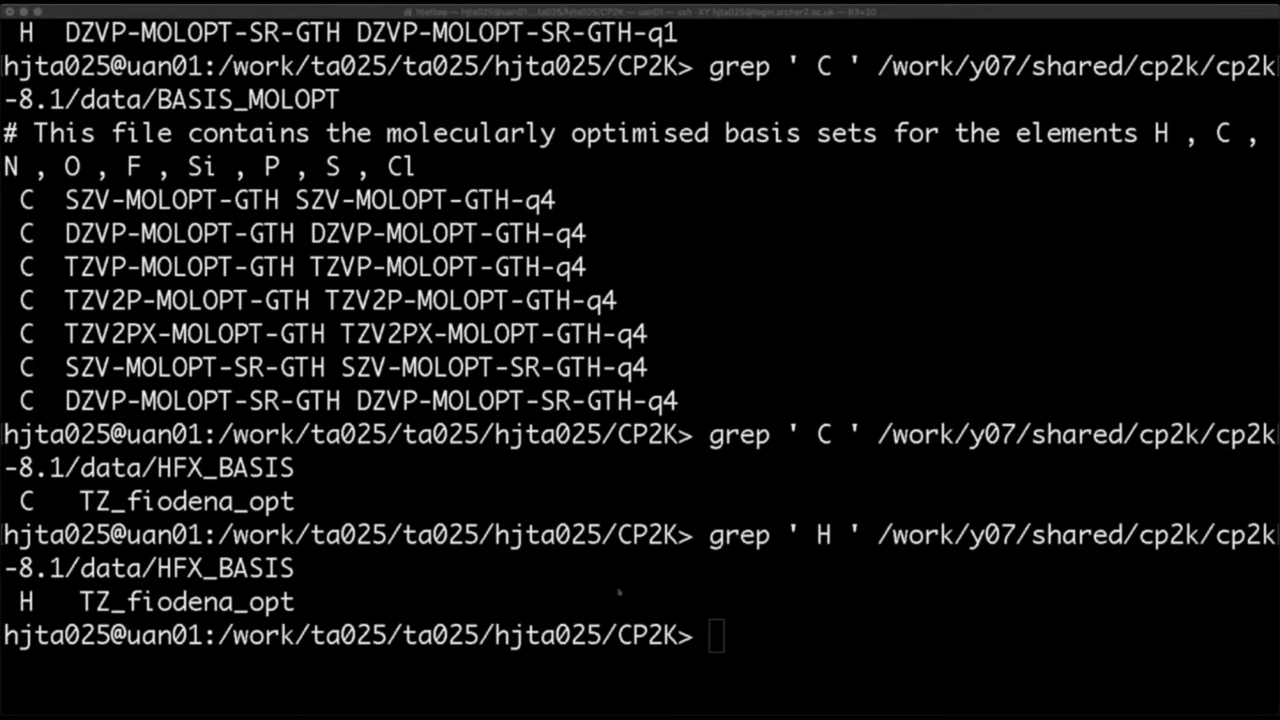
key("Up")
key("BackSpace")
key("Left")
key("Left")
key("Left")
key("Left")
key("Left")
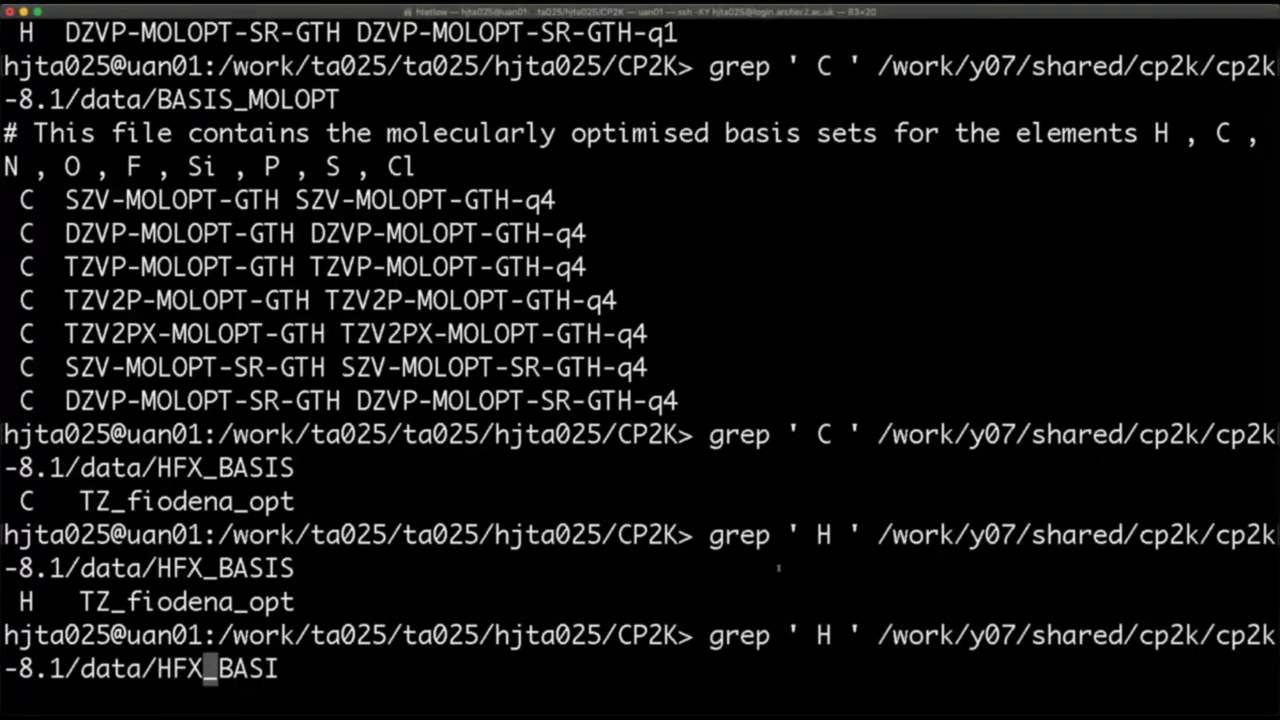
Search BASIS_MOLOPT in the CP2K 8.1 data directory for copper basis sets with grep, using the pattern ' Cu '.
key("Up")
key("Up")
key("Left")
key("Left")
key("Left")
key("Left")
key("Left")
key("Left")
key("Left")
key("Left")
key("Left")
key("Left")
key("Left")
key("Left")
key("Left")
key("Left")
key("Left")
key("Left")
key("Left")
key("Left")
key("Left")
key("Left")
key("Left")
key("Left")
key("Left")
key("Left")
key("Left")
key("Left")
key("Left")
key("Left")
key("Left")
key("Left")
key("Left")
key("Left")
key("Left")
key("Left")
key("Left")
key("Left")
key("Left")
key("Left")
key("Left")
key("Left")
key("Left")
key("Left")
key("Left")
key("Left")
key("Left")
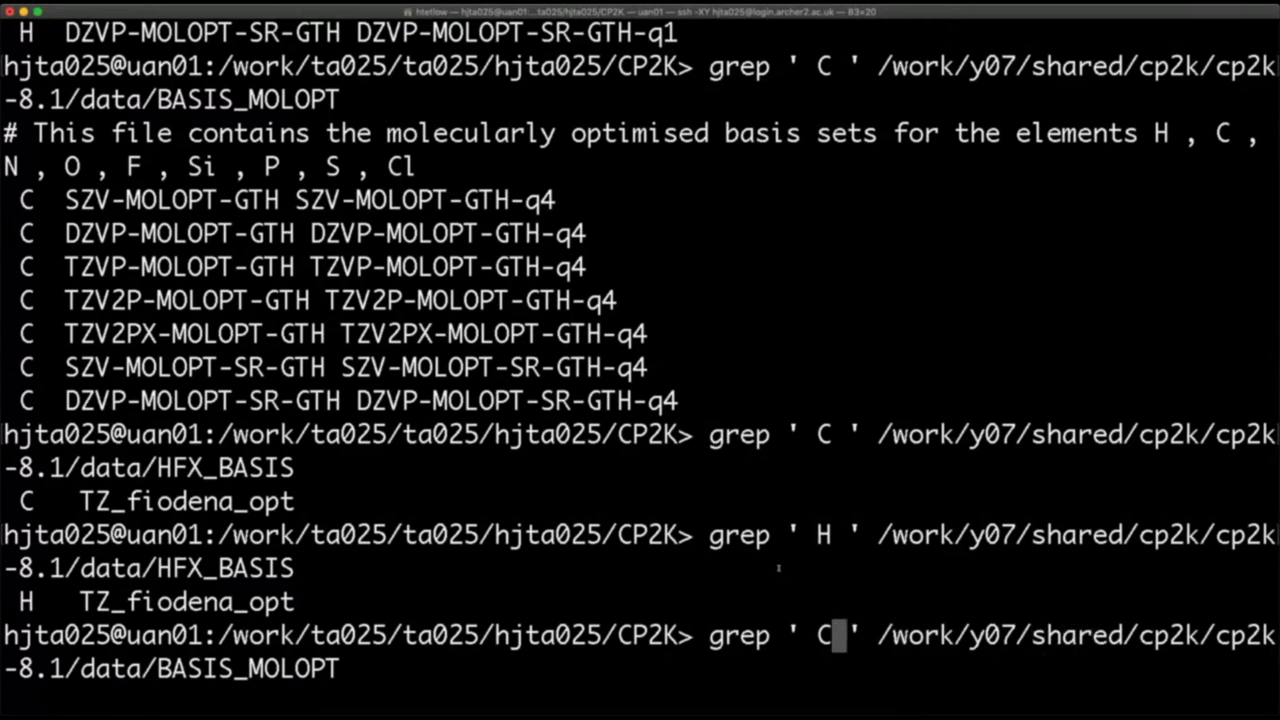
key("BackSpace")
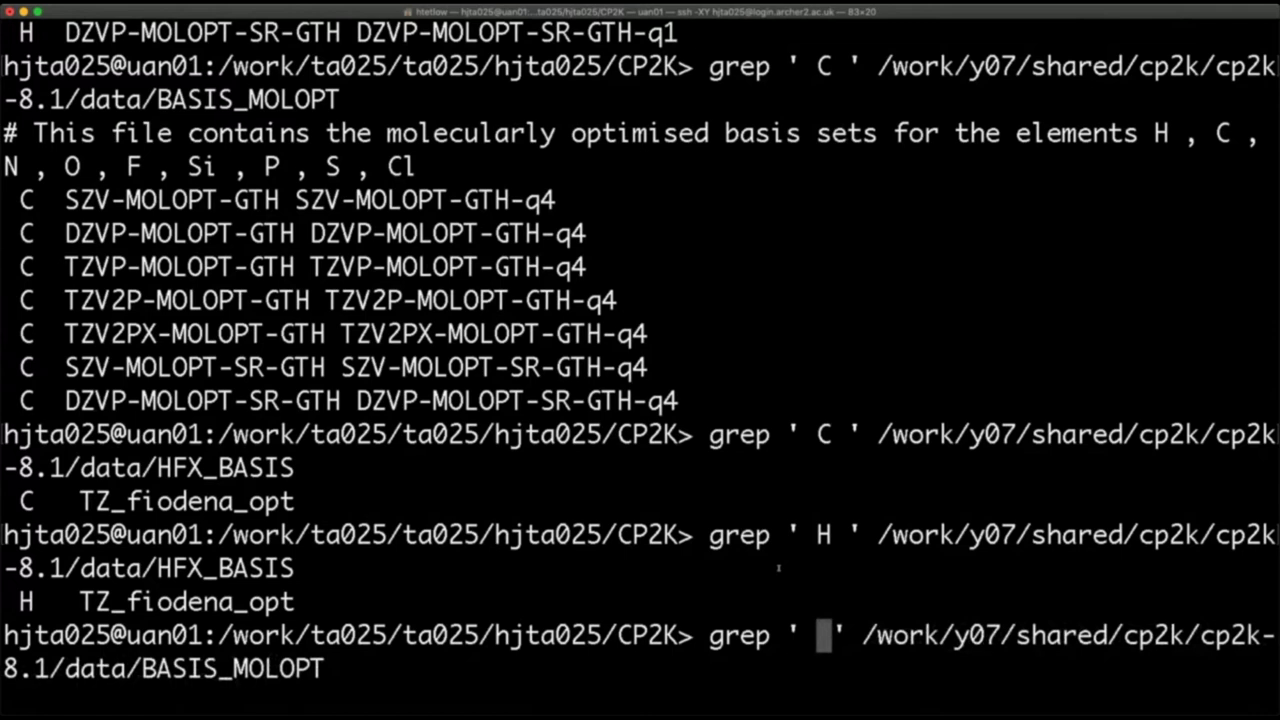
key("Down")
key("Down")
key("Down")
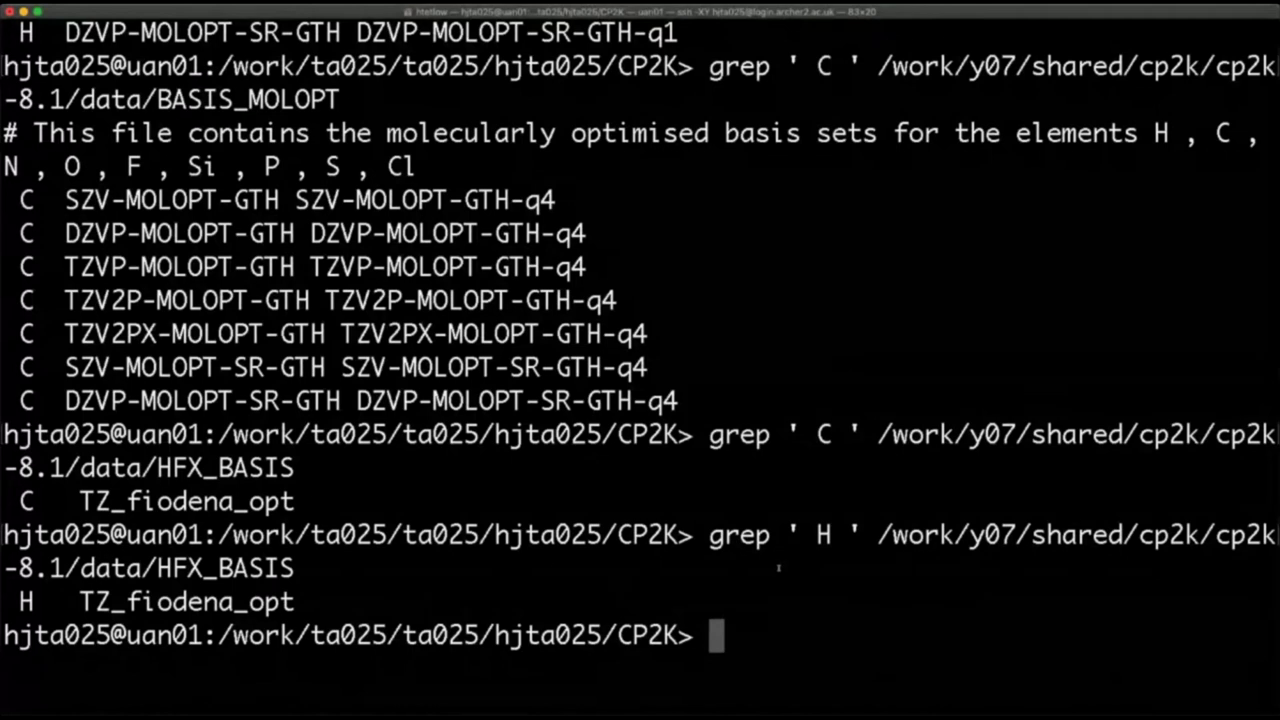
key("Up")
key("Up")
key("Left")
key("Left")
key("Left")
key("Left")
key("Left")
key("Left")
key("Left")
key("Left")
key("Left")
key("Left")
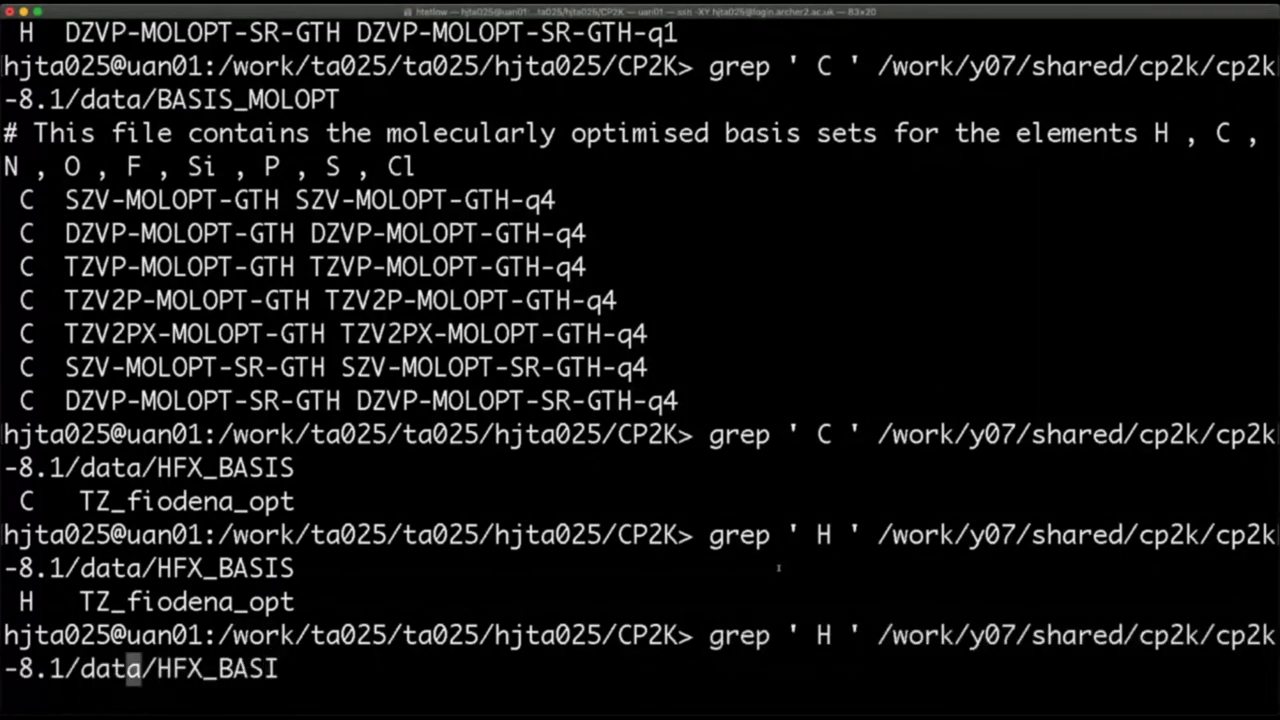
key("End")
key("Up")
key("Left")
key("Left")
key("Left")
key("Left")
key("Left")
key("Left")
key("Left")
key("Left")
key("Left")
key("Left")
key("Left")
key("Left")
key("Left")
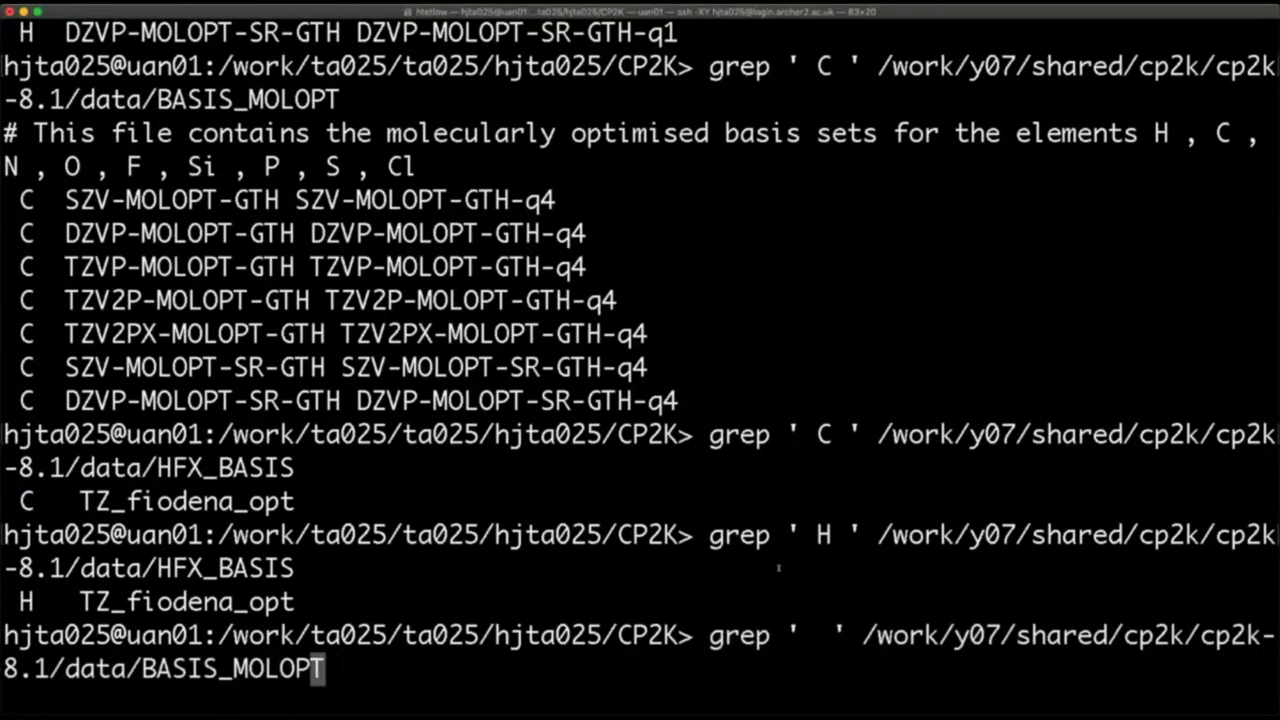
key("Left")
key("Left")
key("Left")
key("Left")
key("Left")
key("Left")
key("Left")
key("Left")
key("Left")
key("Left")
key("Left")
key("Left")
key("Left")
key("Left")
key("Left")
key("Left")
key("Left")
key("Left")
key("Left")
key("Left")
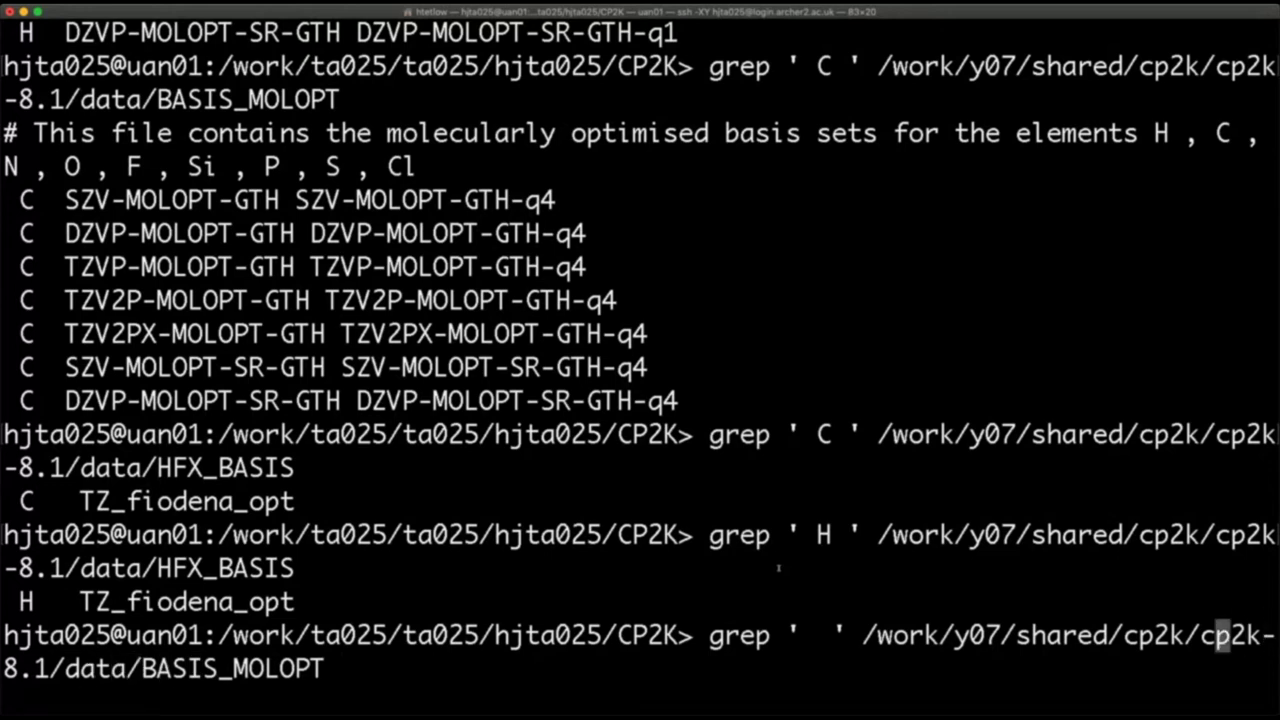
key("Left")
key("Left")
key("Left")
key("Left")
key("Left")
key("Left")
key("Left")
key("Left")
key("Left")
key("Left")
key("Left")
key("Left")
key("Left")
key("Left")
key("Left")
key("Left")
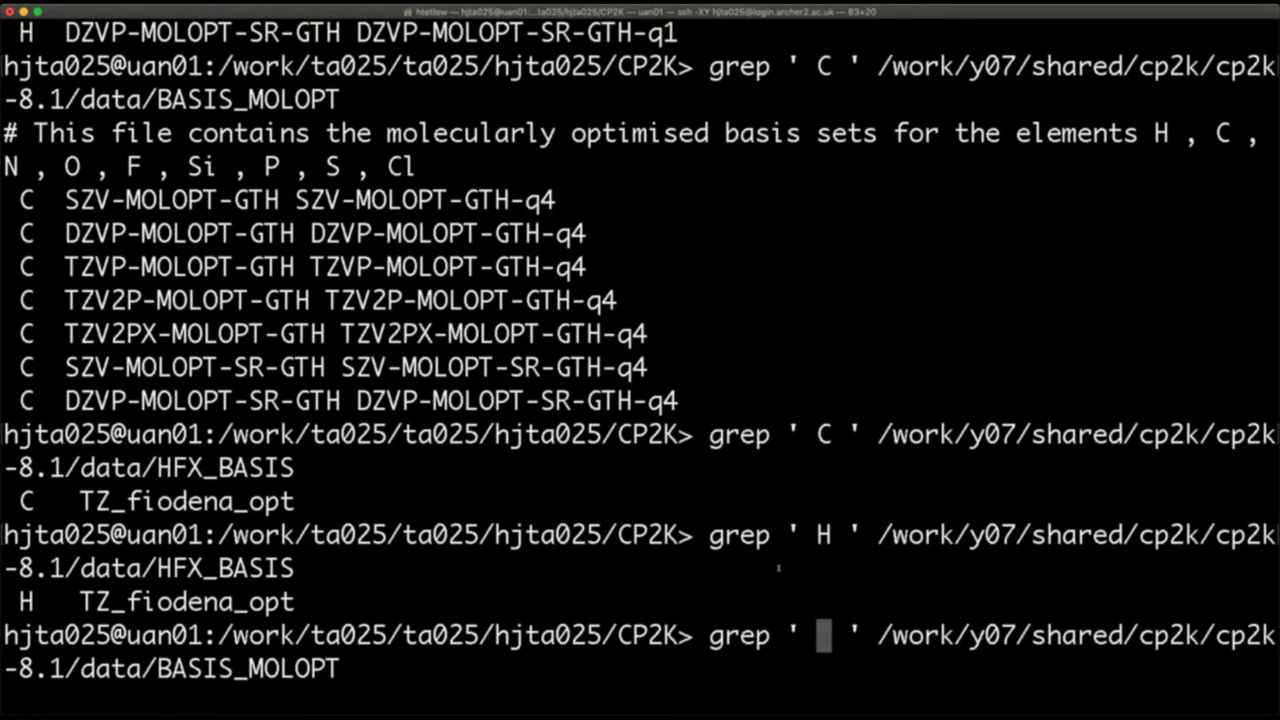
type("Cu")
key("Right")
key("Right")
key("BackSpace")
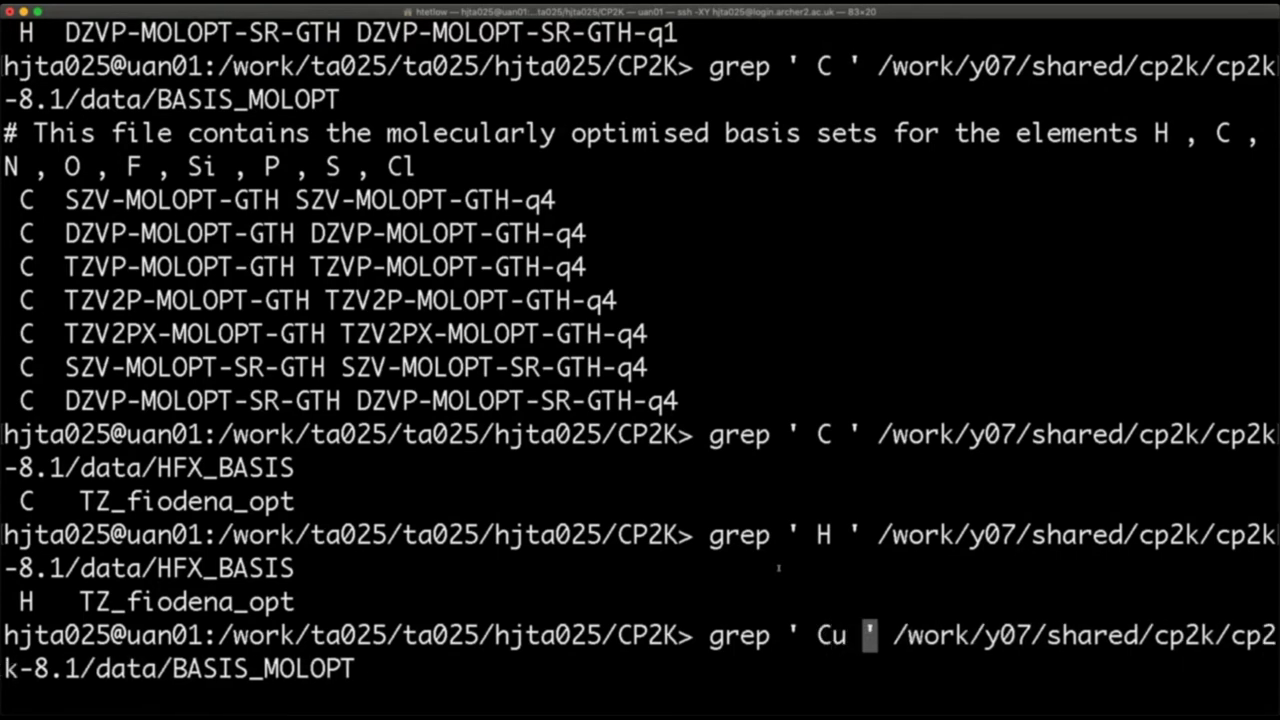
key("Return")
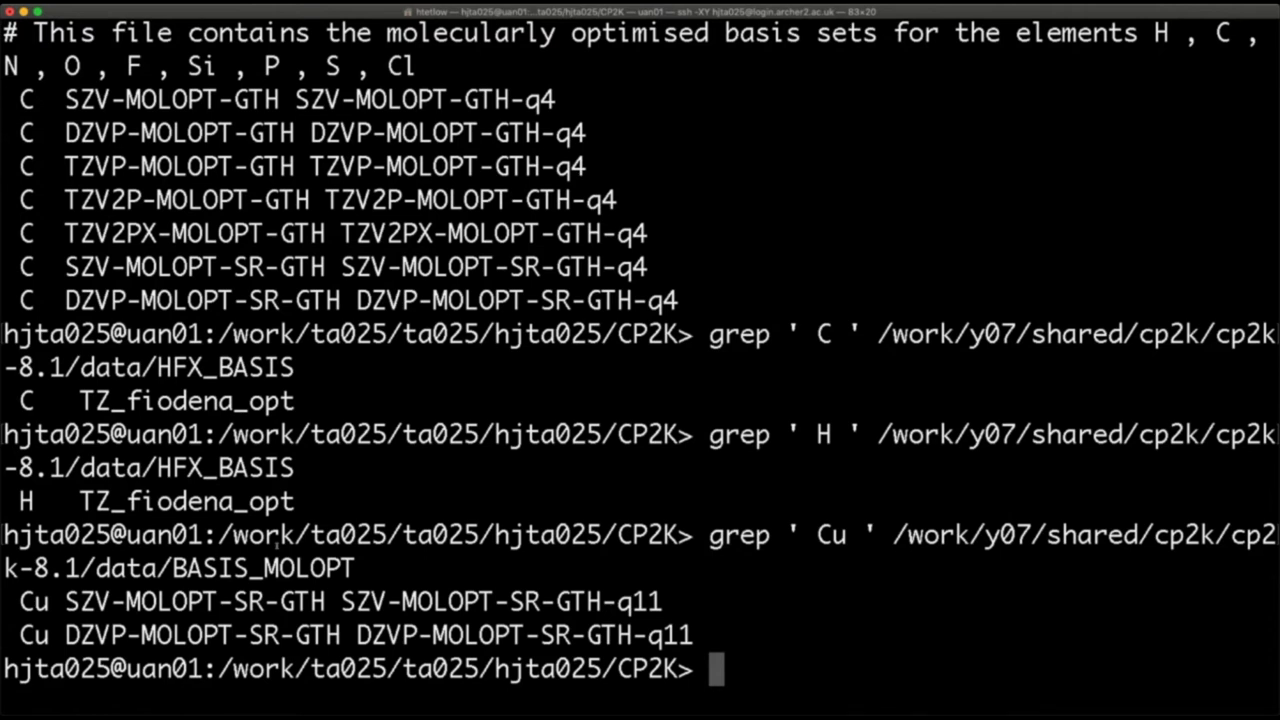
left_click_drag(541, 632, 570, 634)
scroll(640, 354, "down", 1)
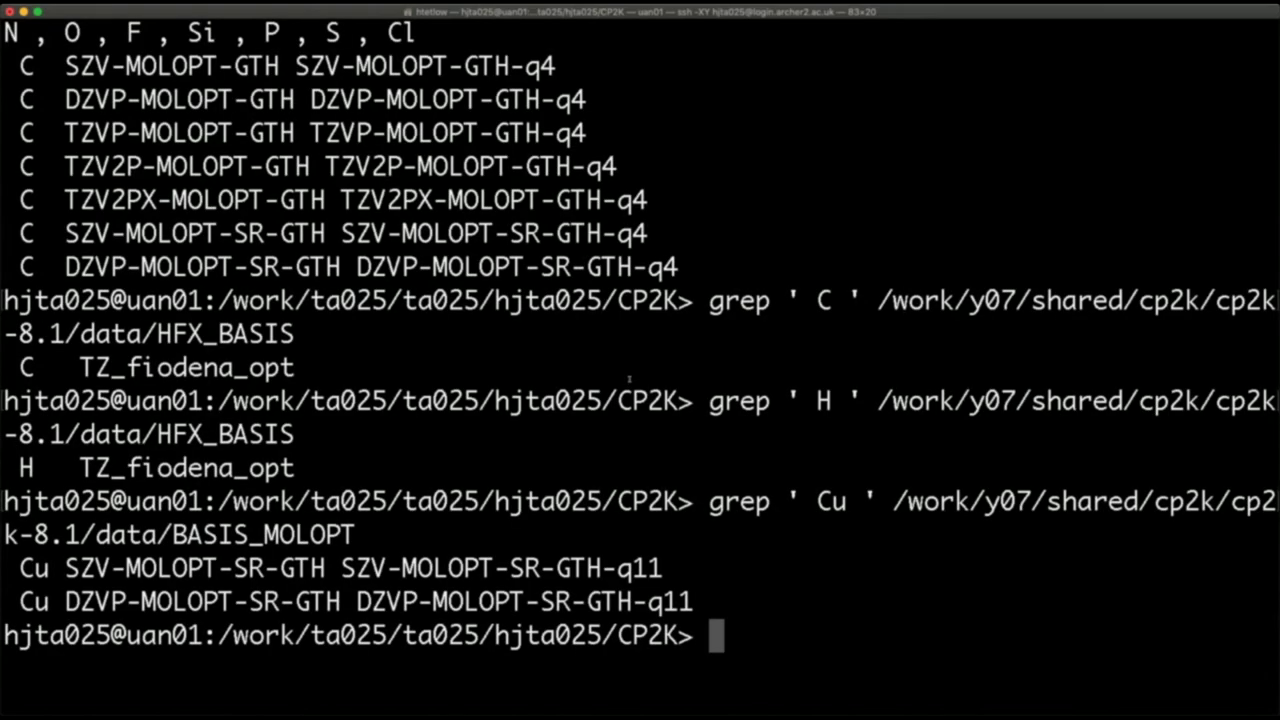
Open egfp.inp in vi.
type("vi ")
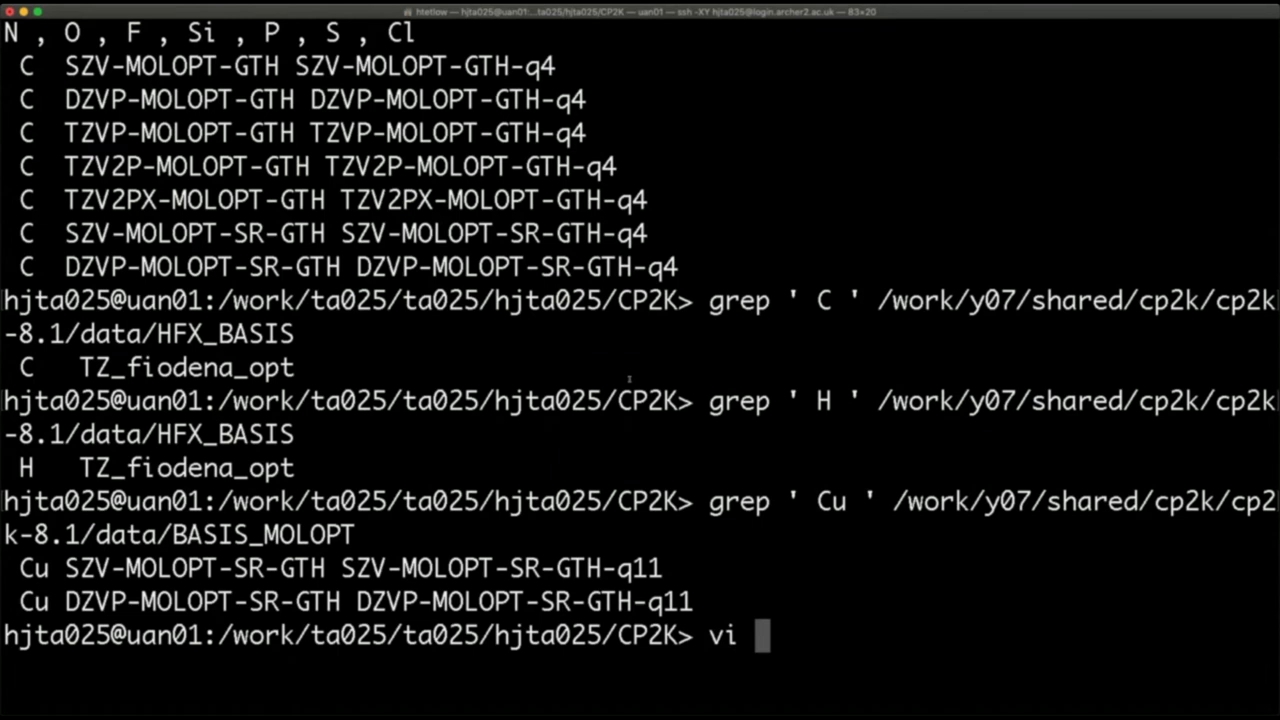
type("H")
key("BackSpace")
type("ef")
key("BackSpace")
type("gfp.inp")
key("Return")
Replace the POTENTIAL_FILE_NAME value in the DFT section of egfp.inp with HFX_BASIS.
scroll(629, 378, "up", 20)
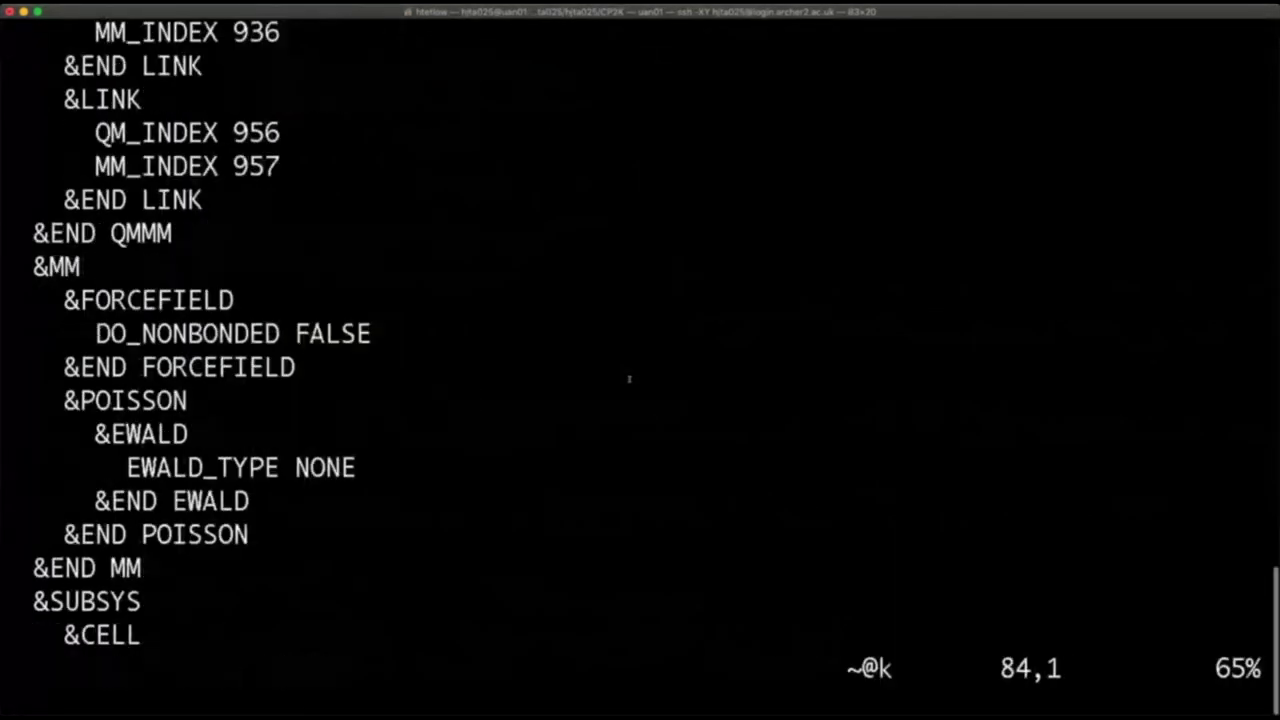
scroll(629, 378, "down", 11)
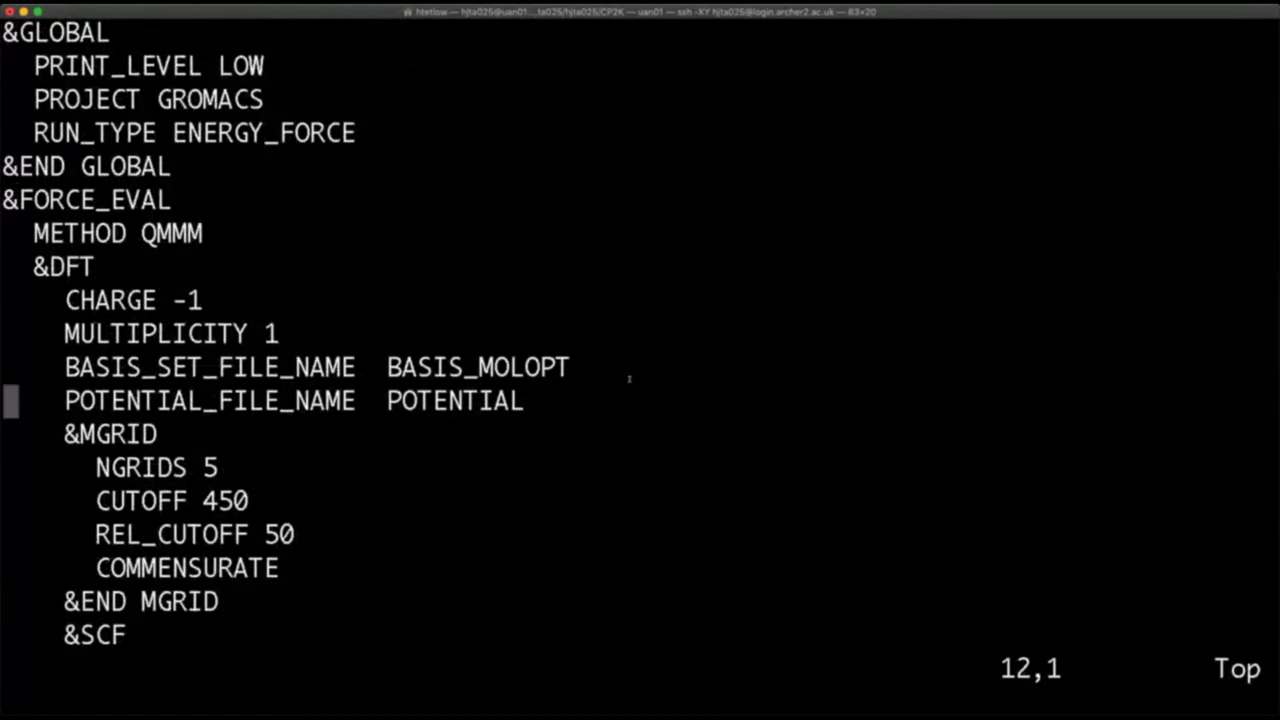
key("shift+a")
key("BackSpace")
key("BackSpace")
key("BackSpace")
key("BackSpace")
key("BackSpace")
key("BackSpace")
key("BackSpace")
key("BackSpace")
key("BackSpace")
type("HFX_BASIS")
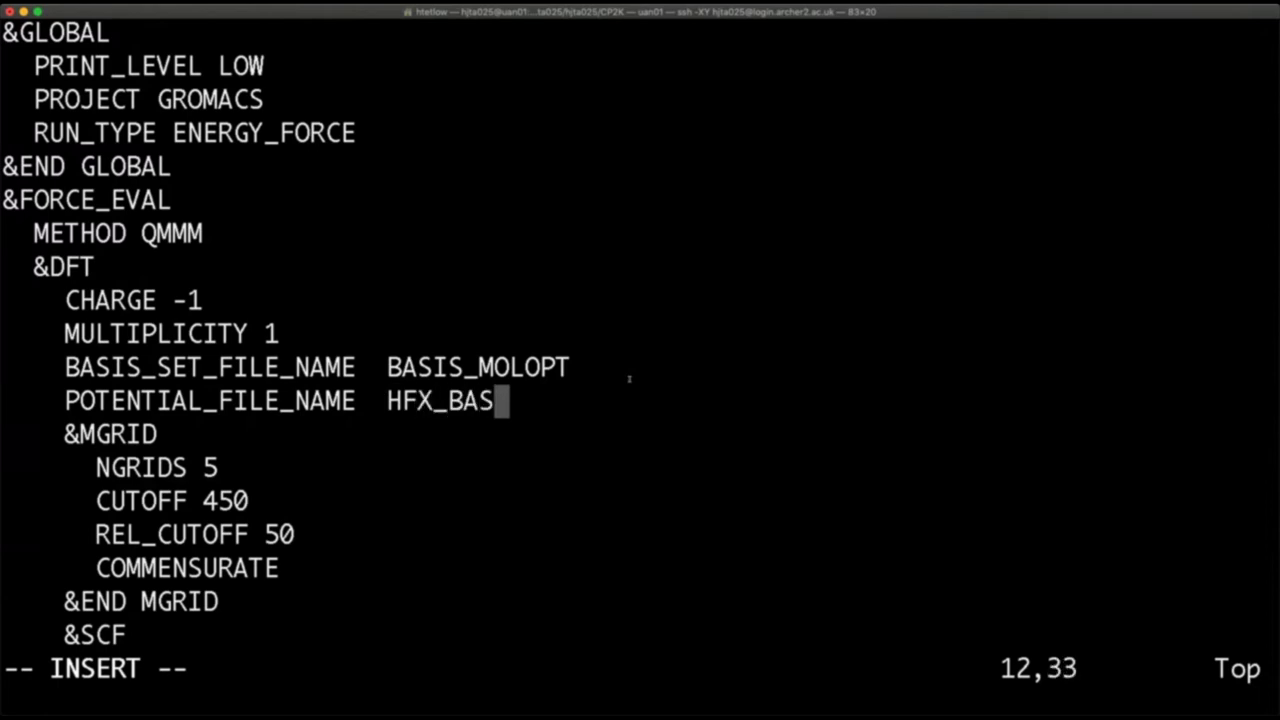
Change the BASIS_SET entry of KIND H to TZV2P-GTH.
key("Down")
key("Down")
key("Down")
key("Down")
key("Down")
key("Down")
key("Down")
key("Down")
key("Down")
key("Down")
key("Down")
key("Down")
key("Down")
key("Down")
key("Down")
key("Down")
key("Down")
key("Down")
key("Down")
key("Down")
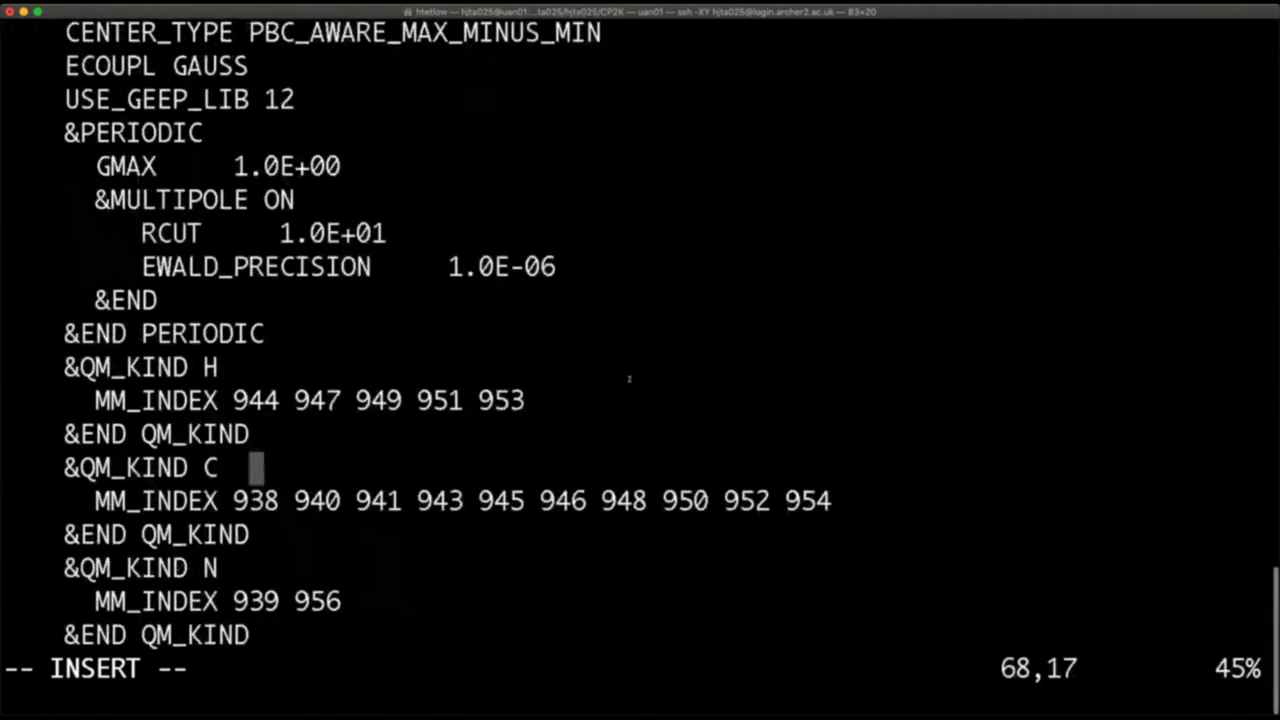
key("Up")
key("Up")
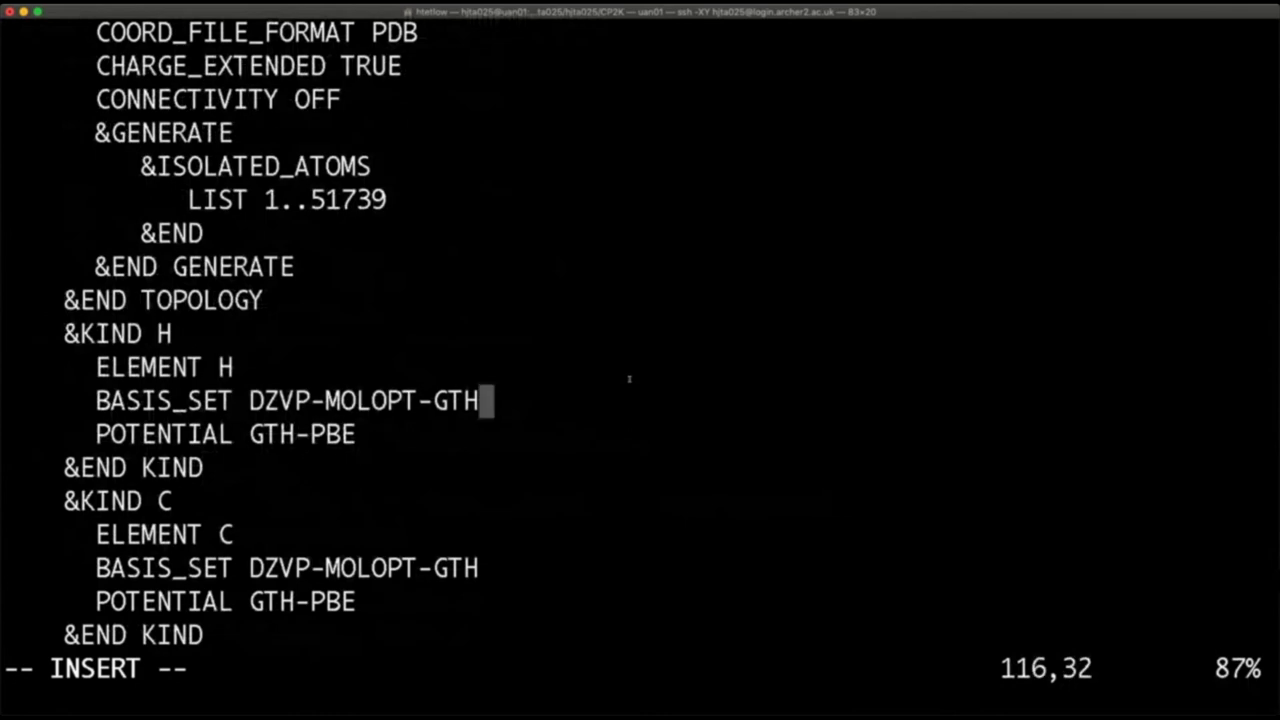
key("BackSpace")
key("BackSpace")
key("BackSpace")
key("BackSpace")
key("BackSpace")
key("BackSpace")
key("BackSpace")
key("BackSpace")
key("BackSpace")
key("BackSpace")
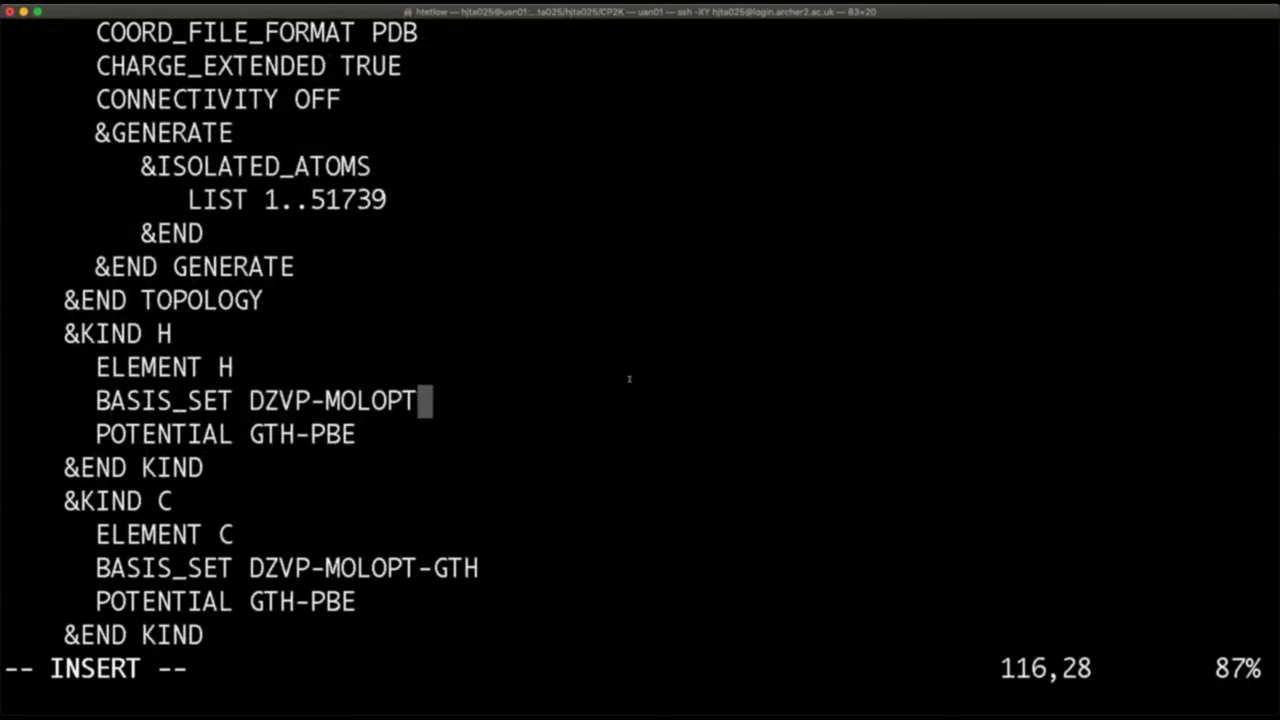
key("BackSpace")
key("BackSpace")
key("BackSpace")
key("BackSpace")
key("BackSpace")
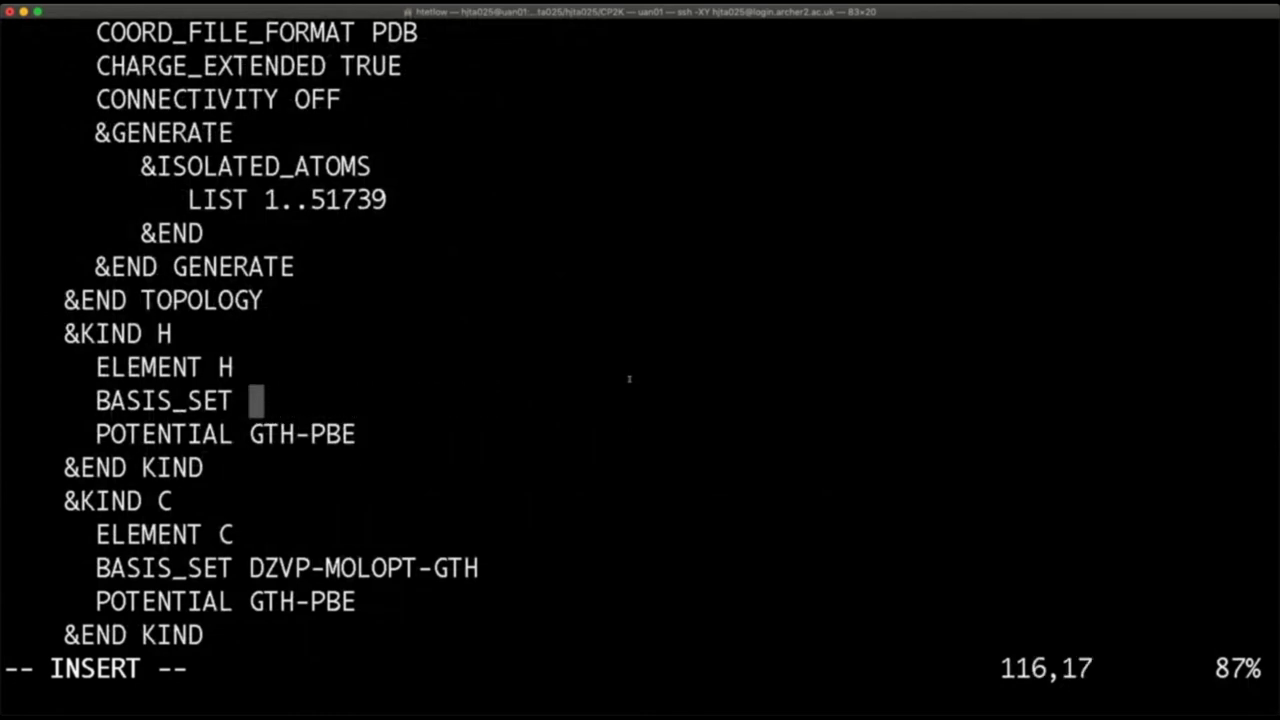
type("TZVP")
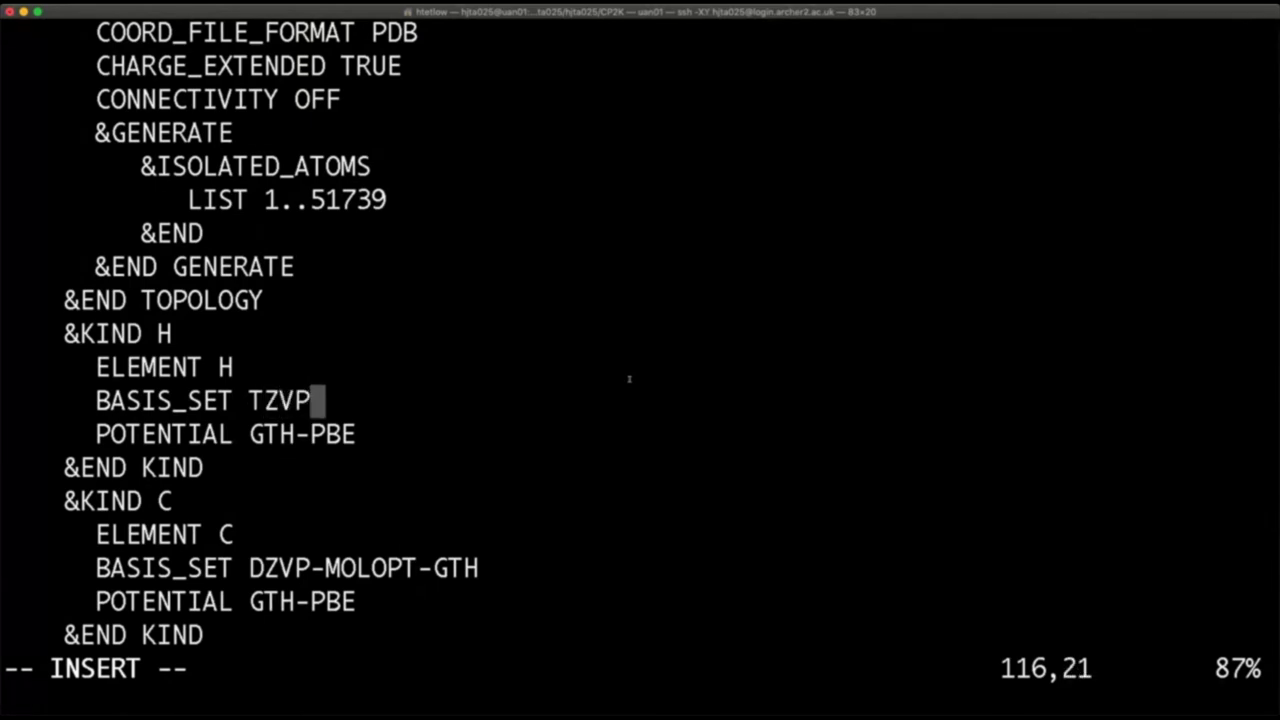
type("2P")
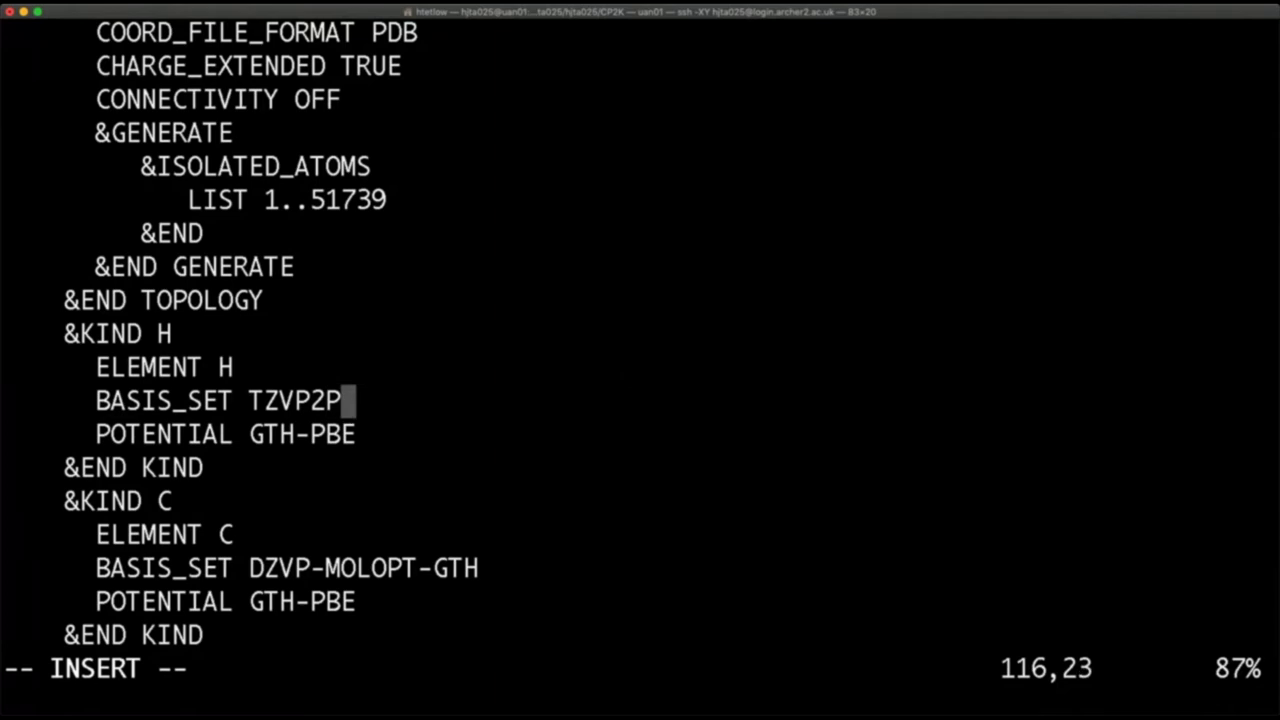
key("BackSpace")
key("BackSpace")
key("Left")
type("2")
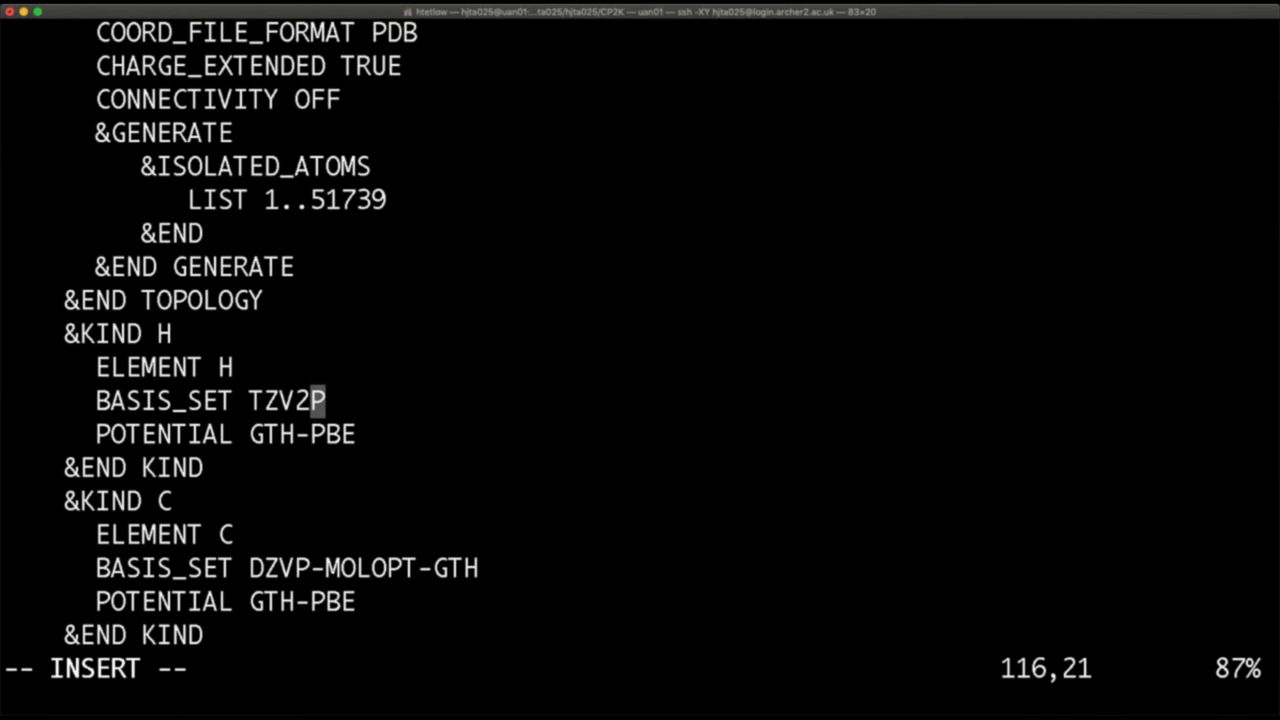
key("super+Tab")
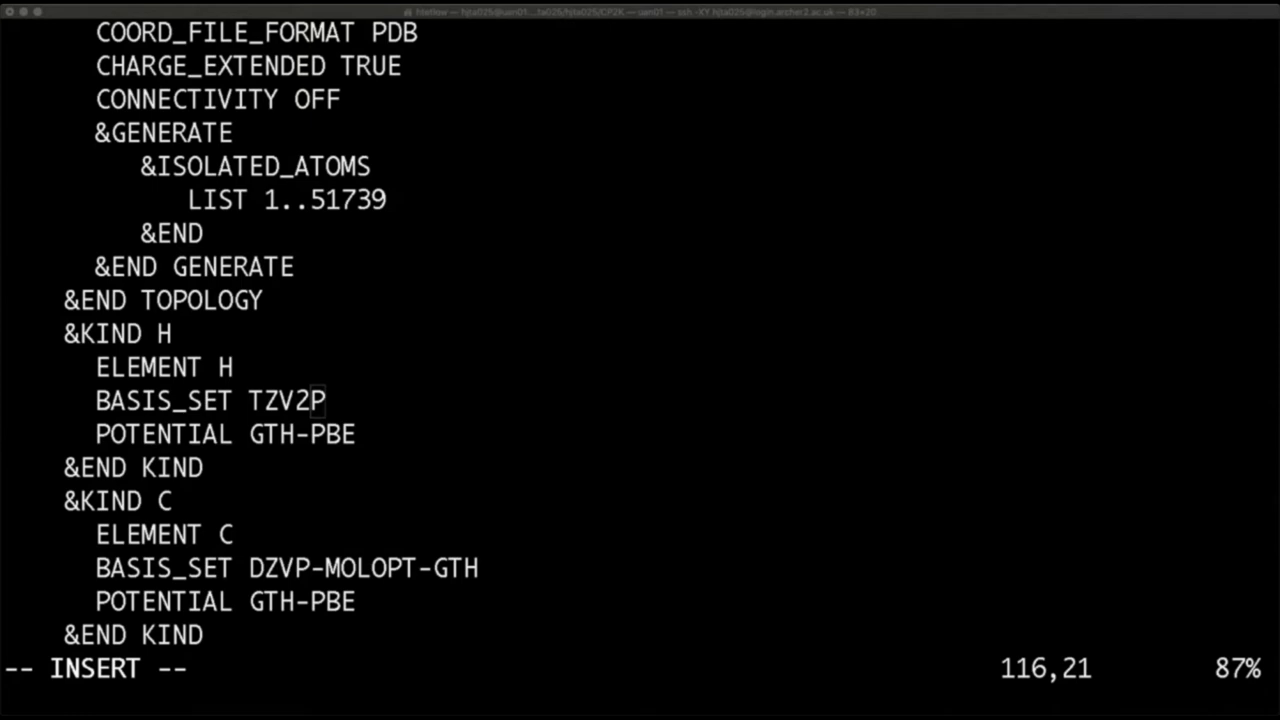
left_click(563, 501)
key("Right")
type("-G")
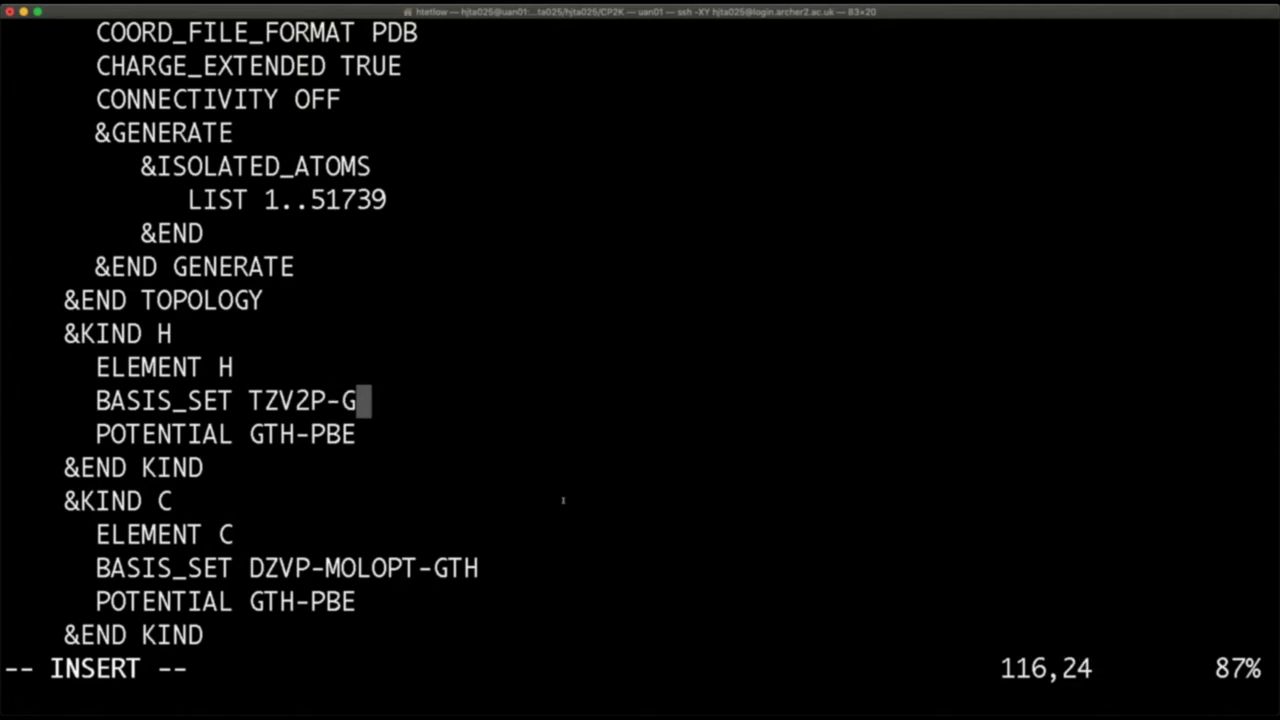
type("TH")
Change the BASIS_SET entry of KIND C to TZV2P-GTH.
key("Down")
key("Down")
key("Down")
key("Down")
key("Down")
key("Right")
key("Right")
key("BackSpace")
key("BackSpace")
key("BackSpace")
key("BackSpace")
key("BackSpace")
key("BackSpace")
key("BackSpace")
key("BackSpace")
key("BackSpace")
key("BackSpace")
key("BackSpace")
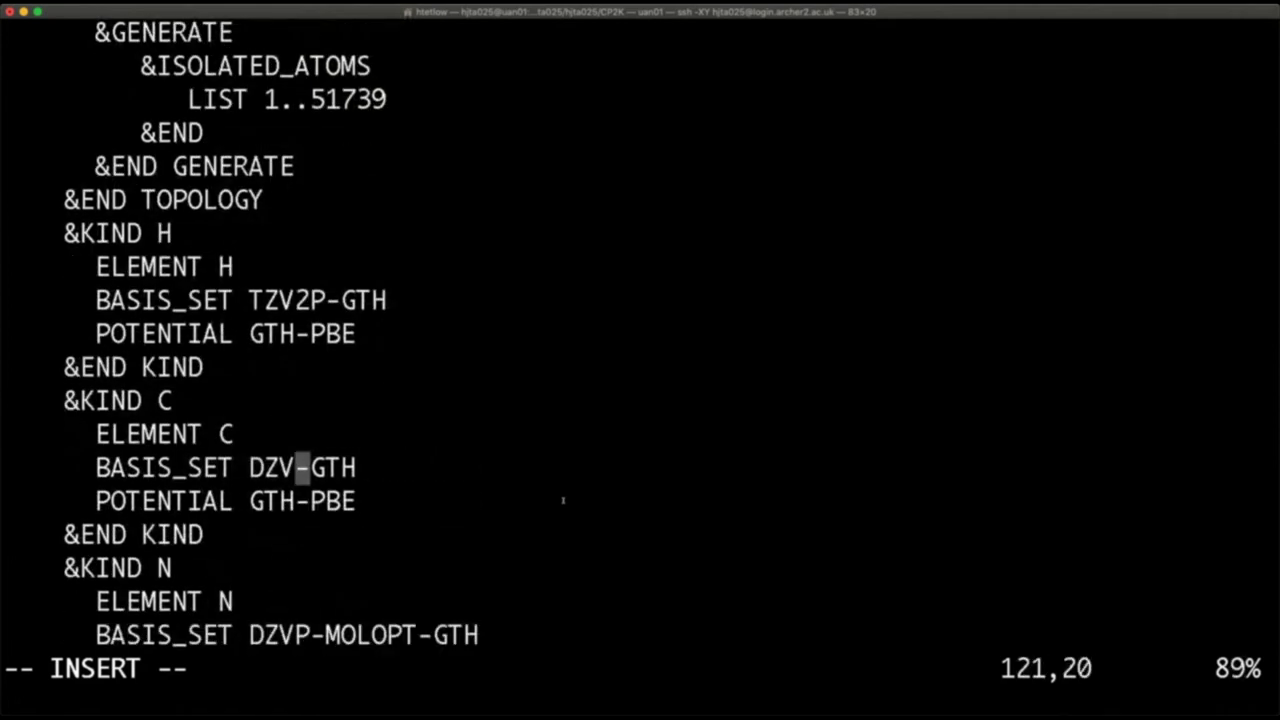
type("TZ")
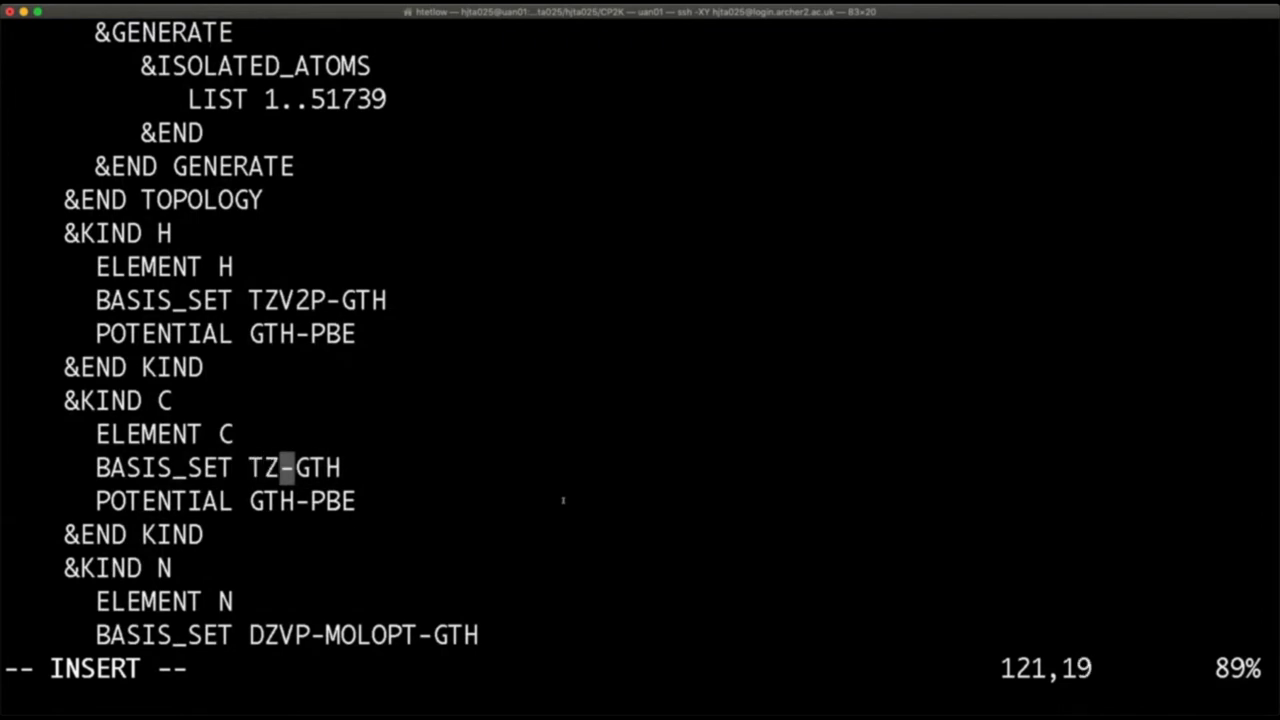
type("V2P")
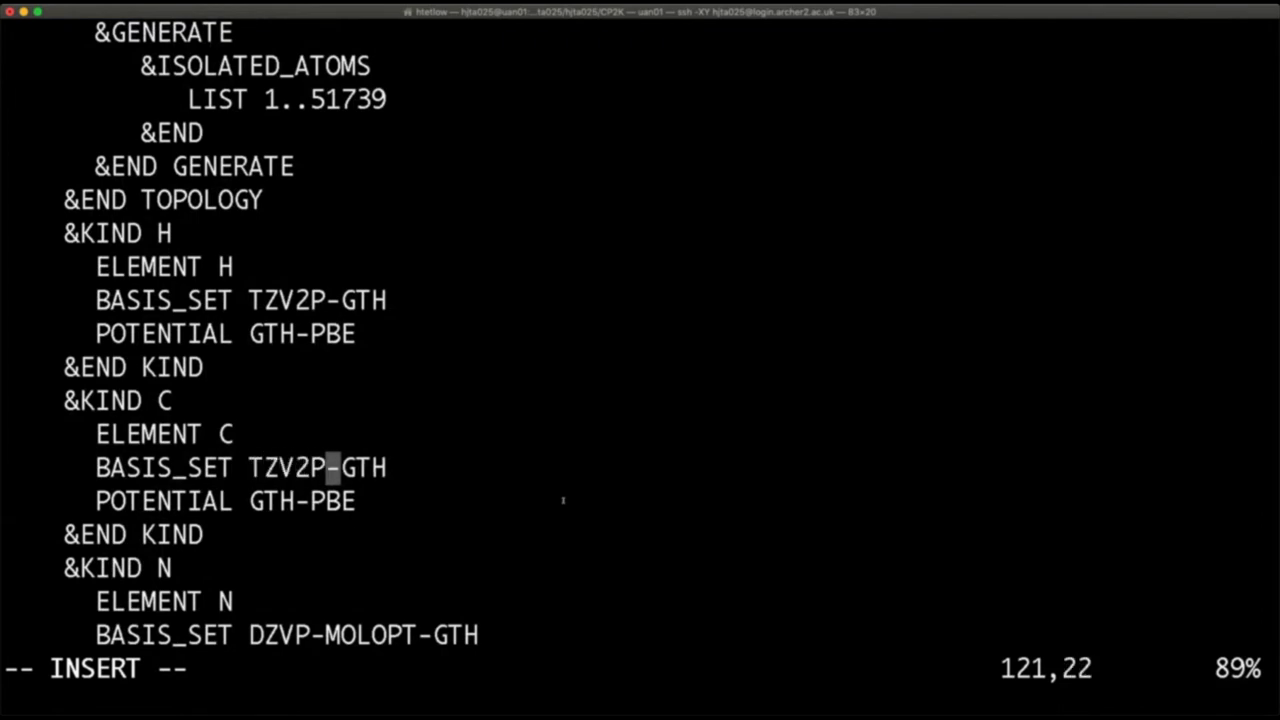
Change the BASIS_SET entry of KIND N to TZV2P-GTH.
key("Down")
key("Down")
key("Down")
key("Down")
key("Down")
key("Right")
key("Right")
key("Right")
key("Right")
key("Right")
key("Right")
key("BackSpace")
key("BackSpace")
key("BackSpace")
key("BackSpace")
key("BackSpace")
key("BackSpace")
key("BackSpace")
key("BackSpace")
key("BackSpace")
key("BackSpace")
key("BackSpace")
type("TV")
key("BackSpace")
type("X")
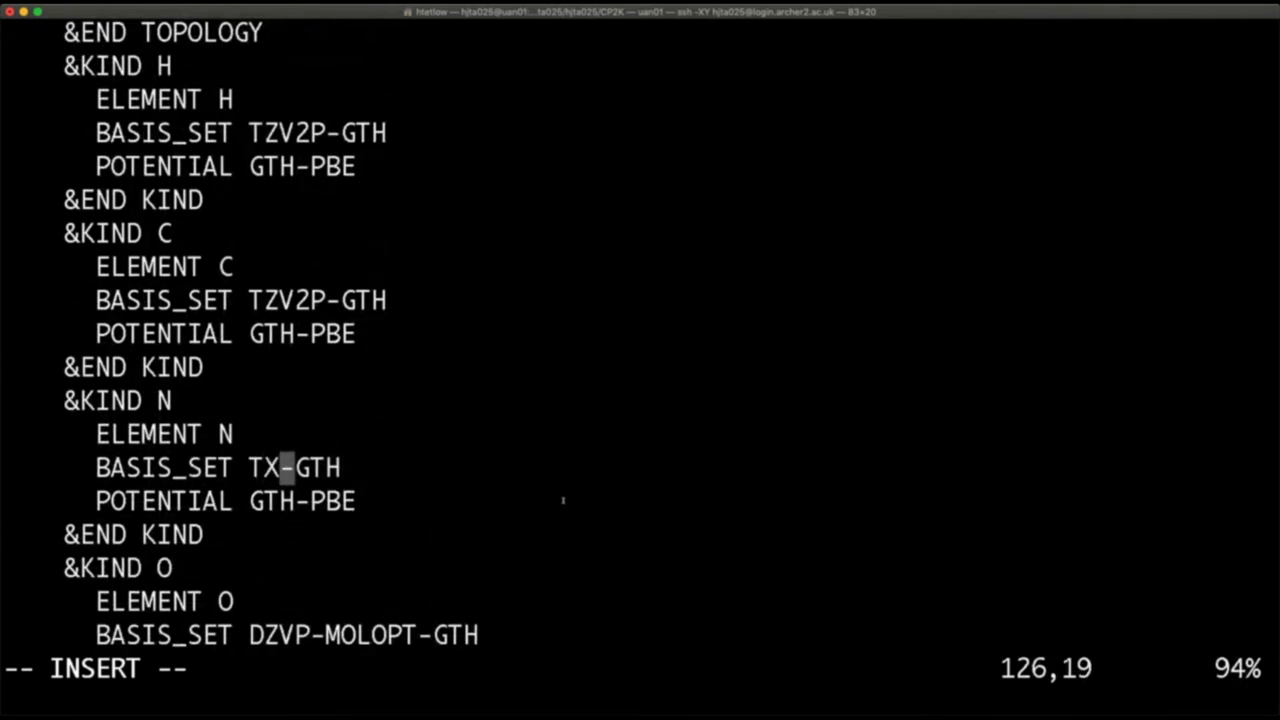
key("BackSpace")
type("ZV2")
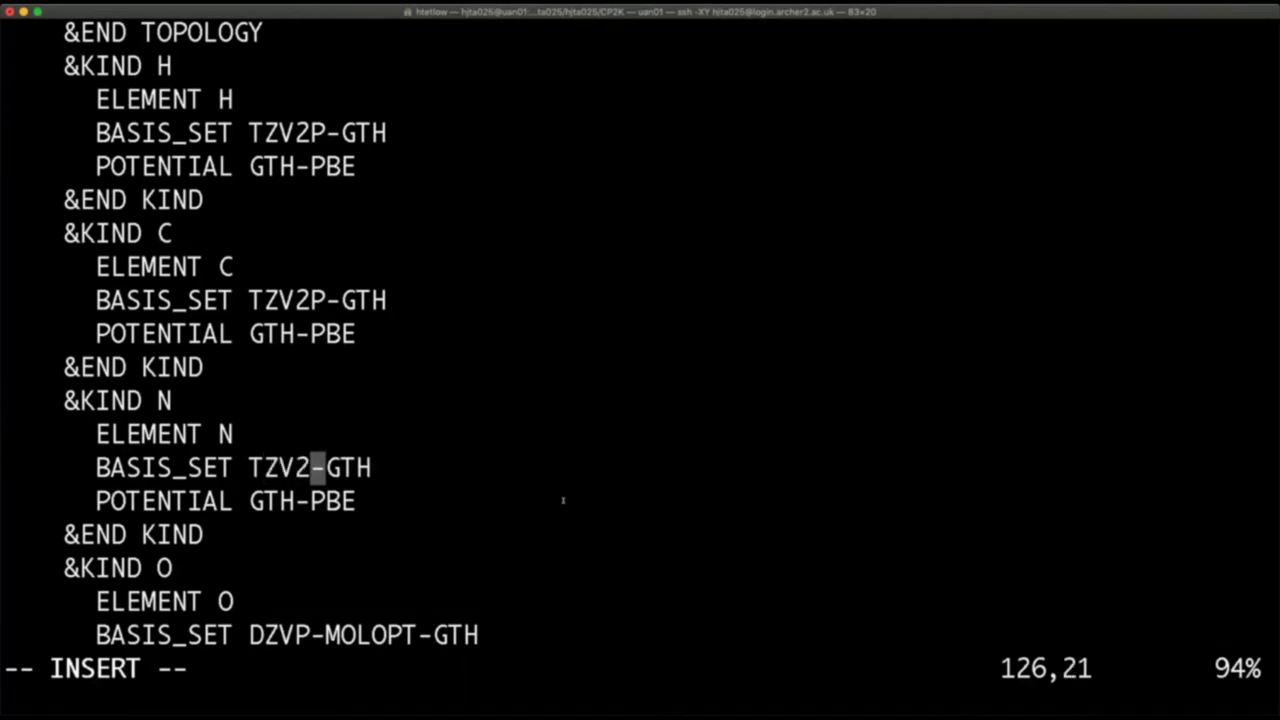
type("P")
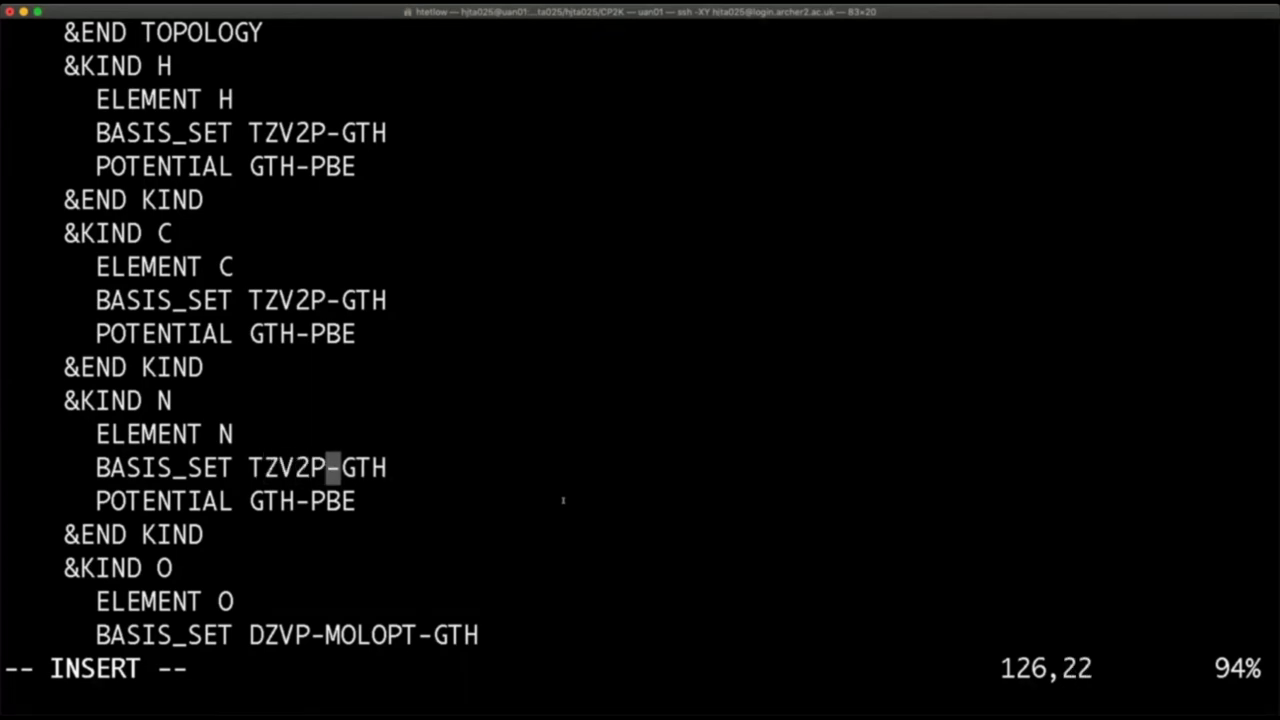
Change the BASIS_SET entry of KIND O to TZV2P-GTH.
key("Down")
key("Down")
key("Down")
key("Down")
key("Down")
key("Right")
key("Right")
key("Right")
key("Right")
key("Right")
key("Right")
key("BackSpace")
key("BackSpace")
key("BackSpace")
key("BackSpace")
key("BackSpace")
key("BackSpace")
key("BackSpace")
key("BackSpace")
key("BackSpace")
key("BackSpace")
key("BackSpace")
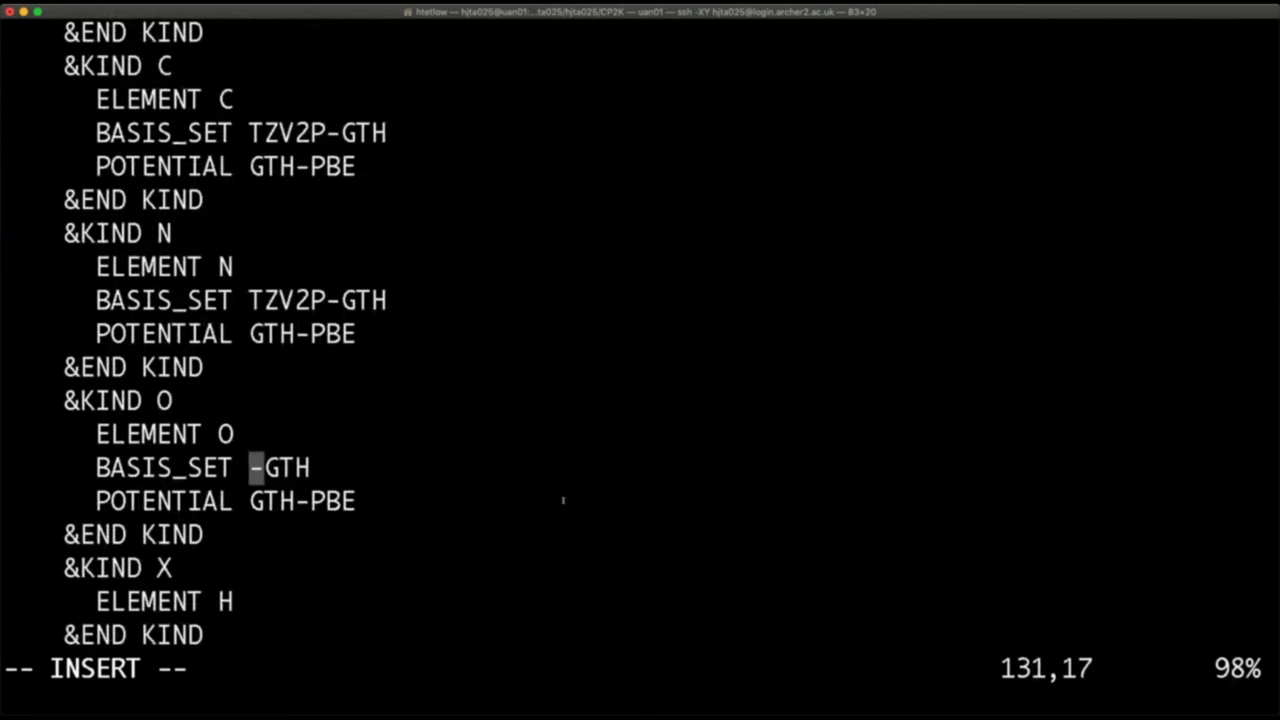
type("TV")
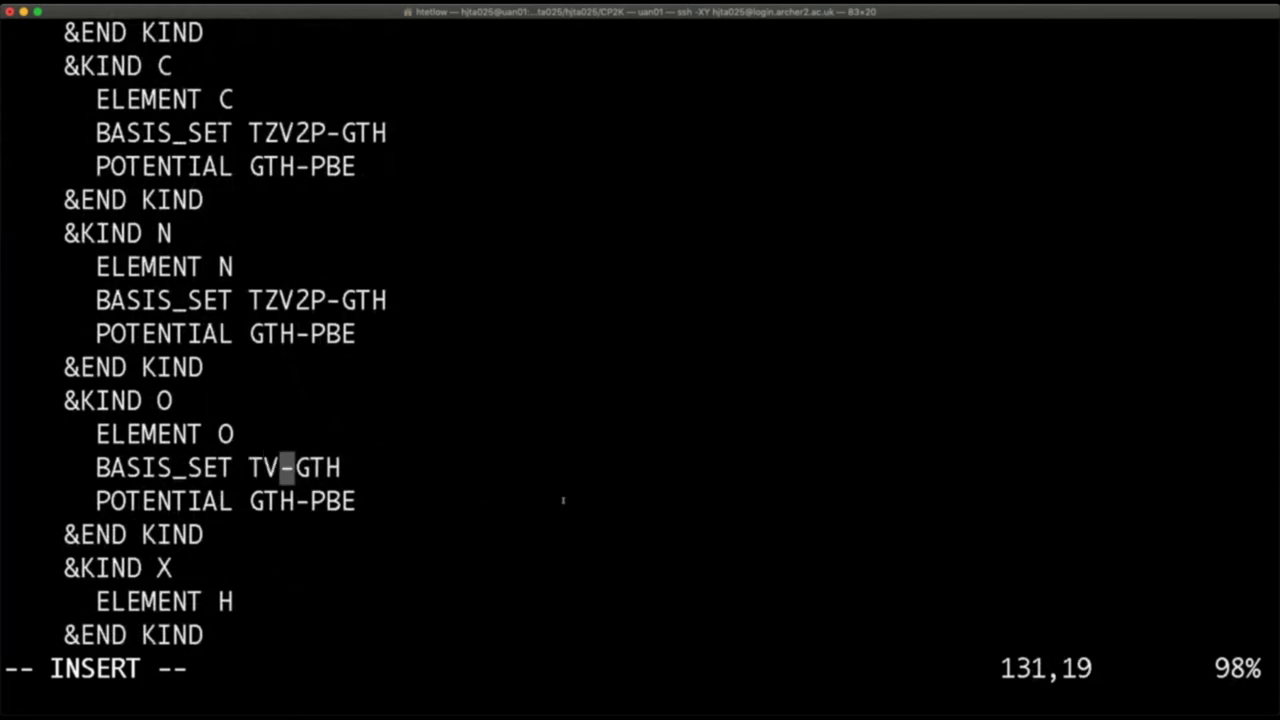
key("BackSpace")
type("ZV2P")
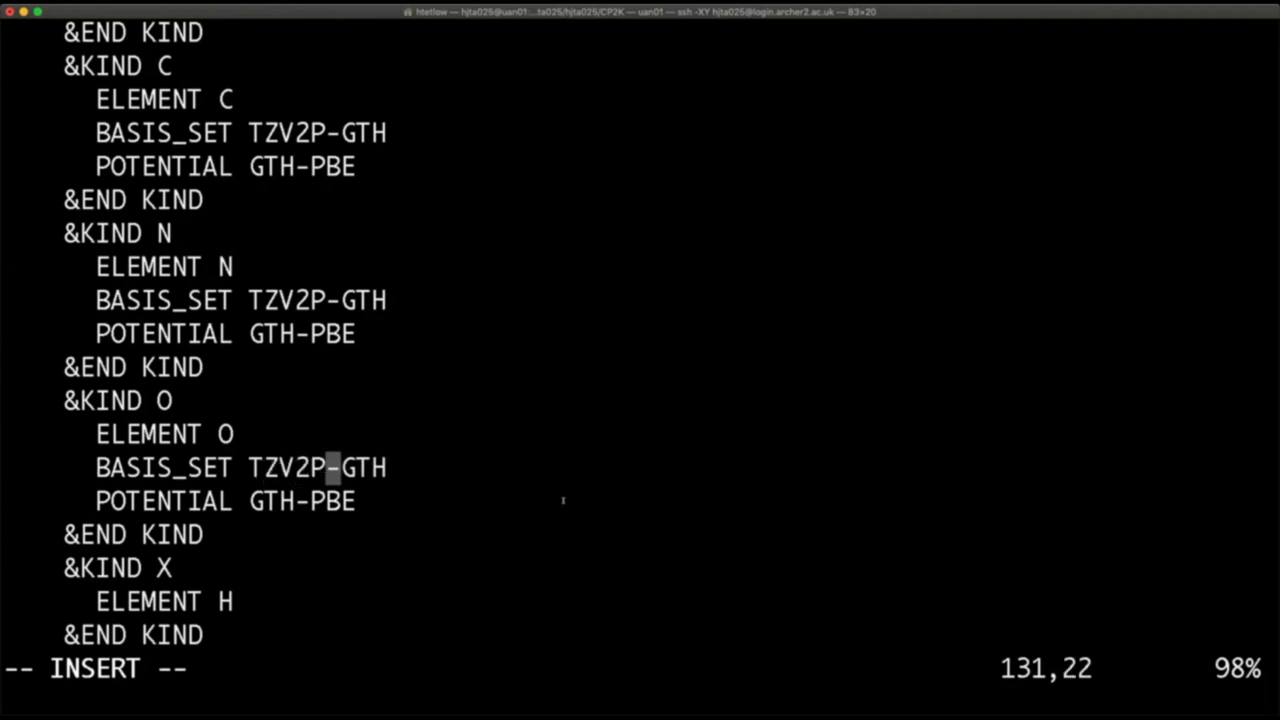
Save the changes to egfp.inp and quit vi.
key("Escape")
type(":wq")
key("Return")
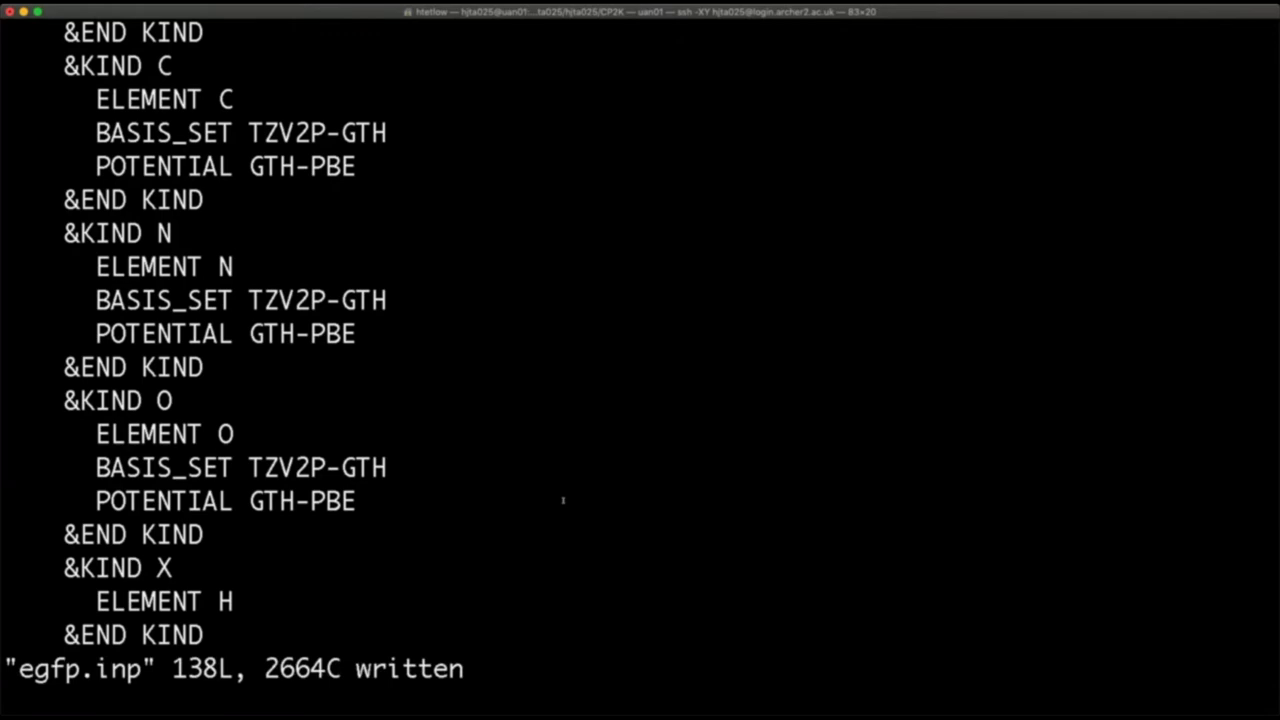
Submit the cp2k.sh job script to the batch queue with sbatch.
type("sbatch c")
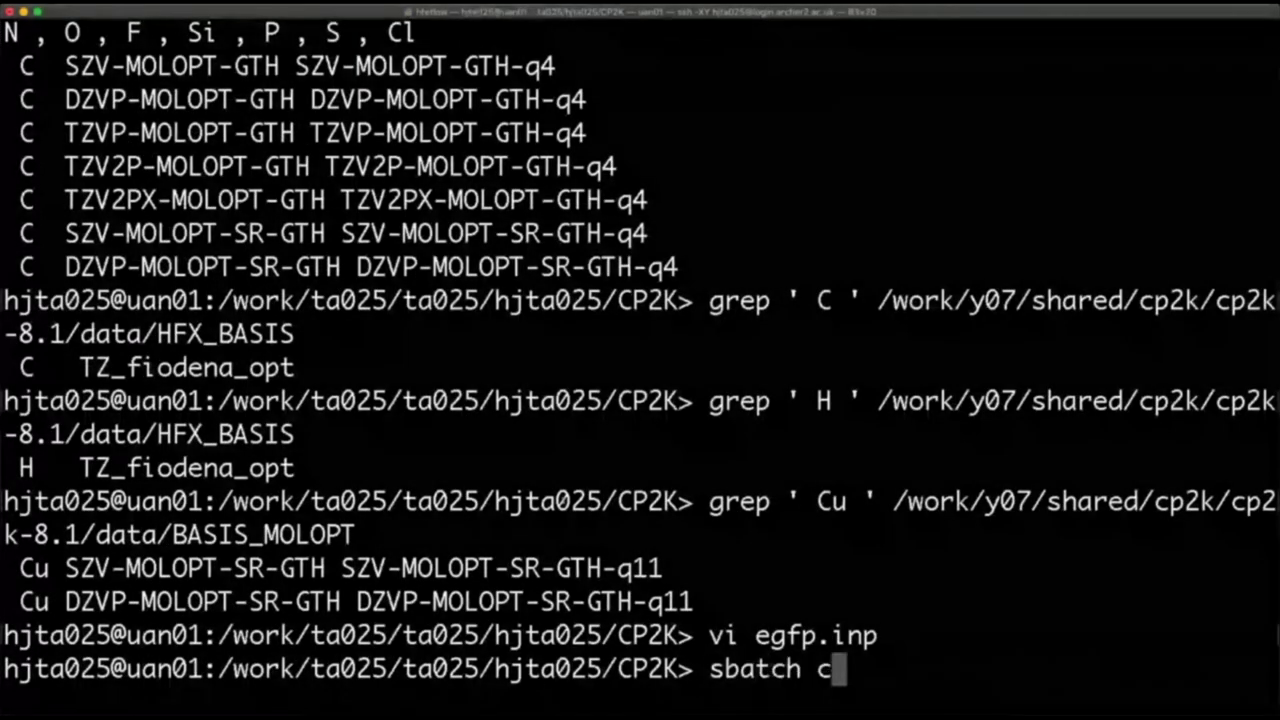
type("p2k.sh")
key("Return")
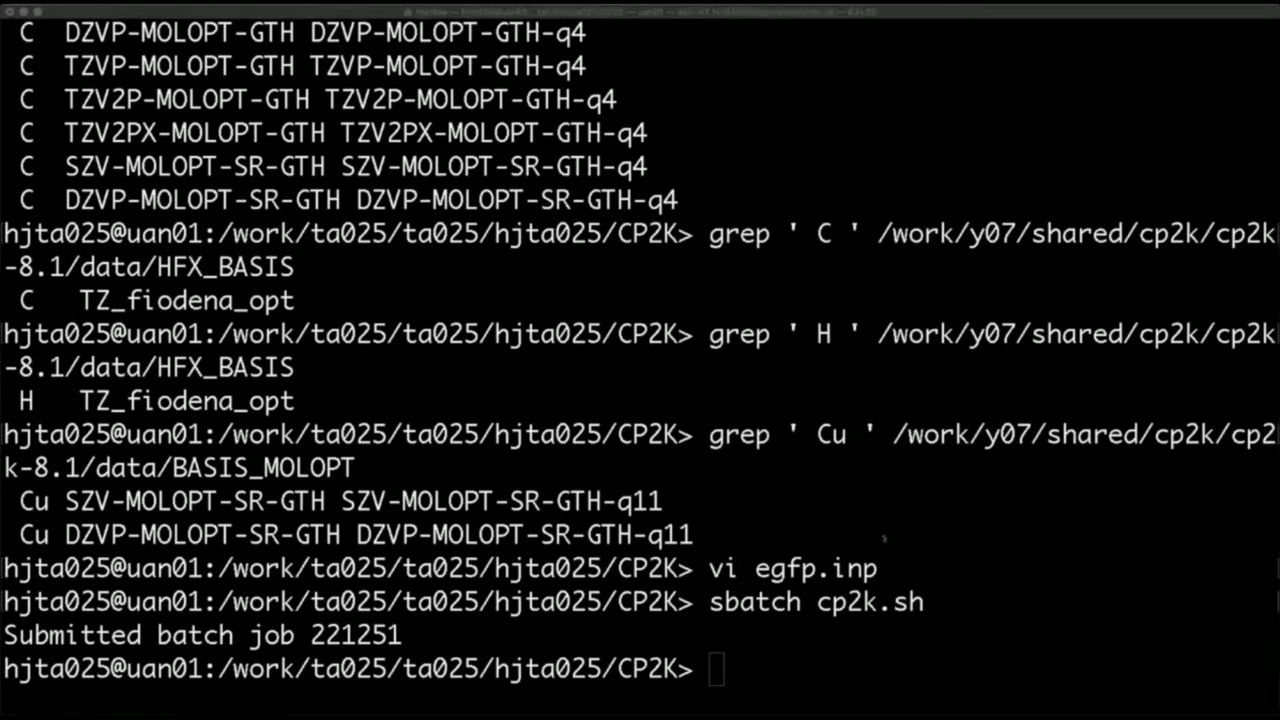
List the contents of the CP2K working directory to check for the job's output files.
type("ls")
key("Return")
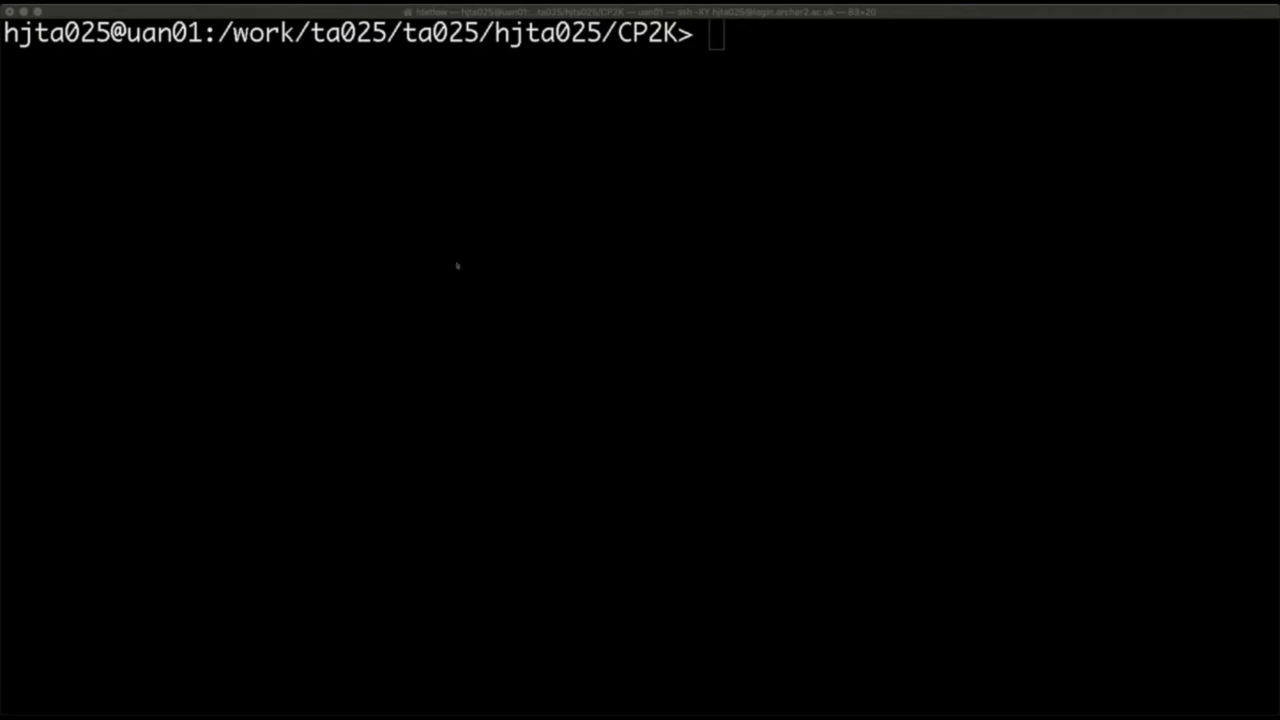
left_click(718, 248)
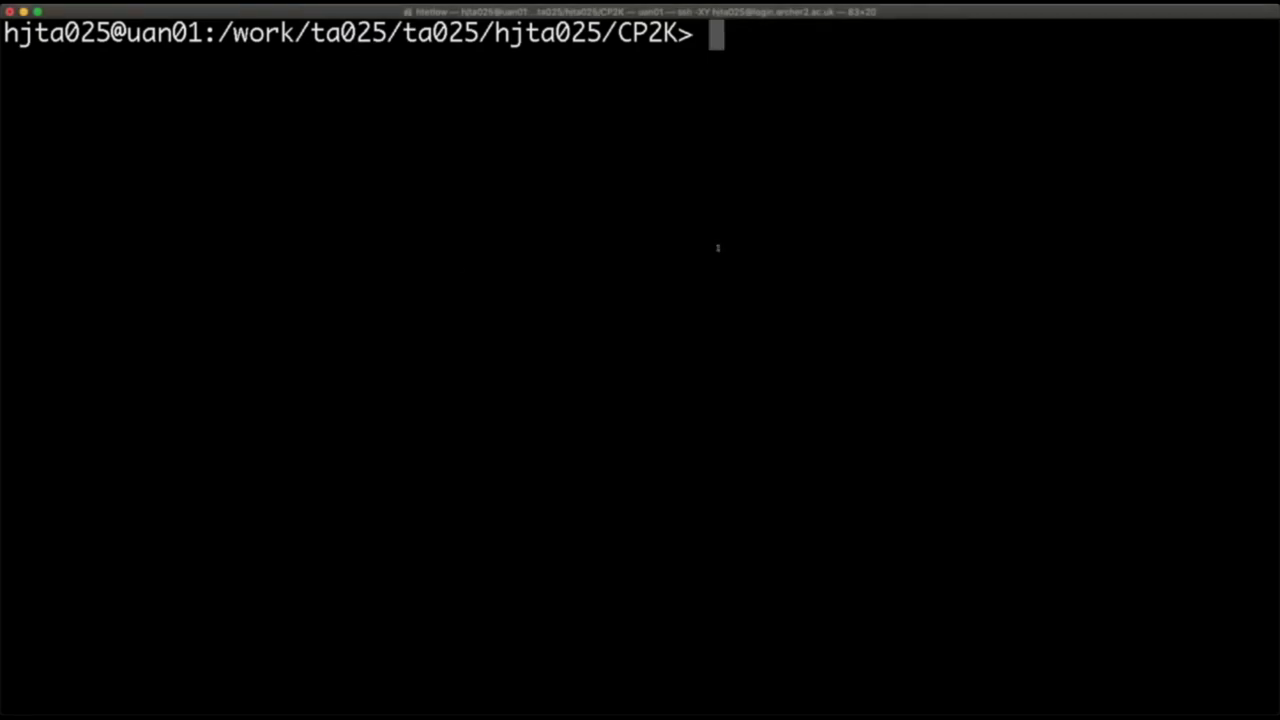
type("ls")
key("Return")
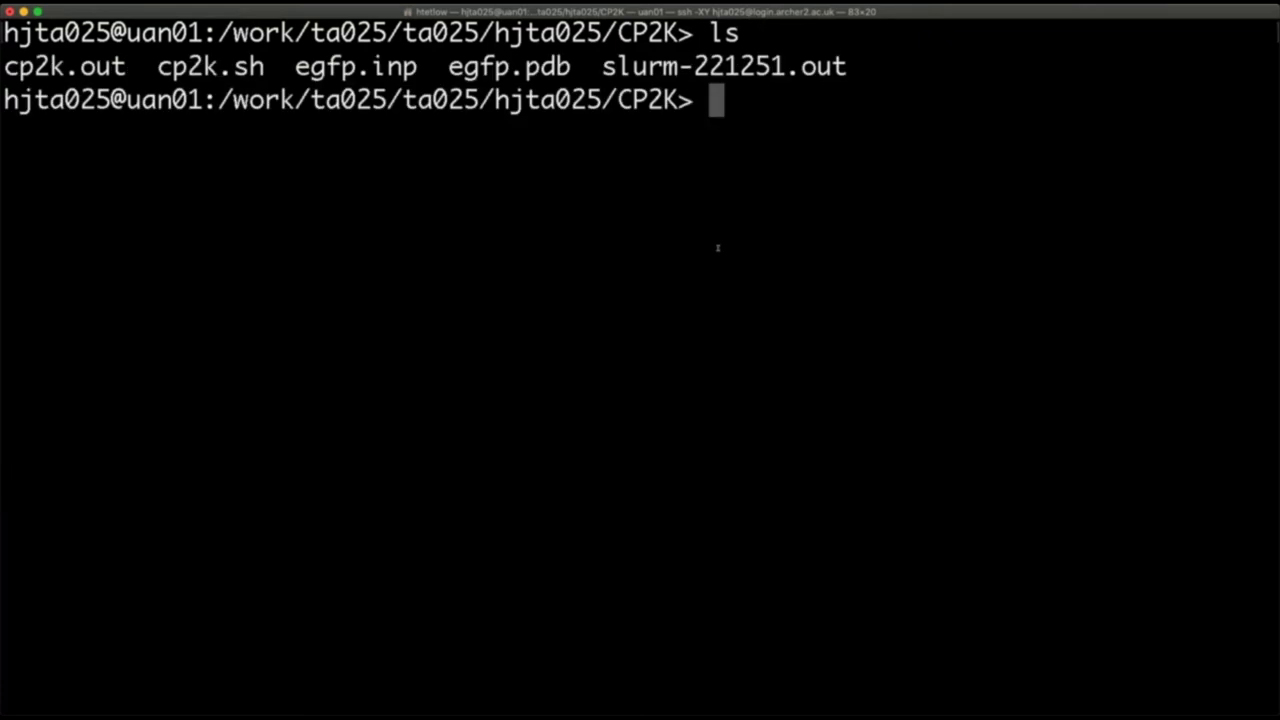
View the end of cp2k.out in vi to check how the run finished, and quit without changes.
type("vi ")
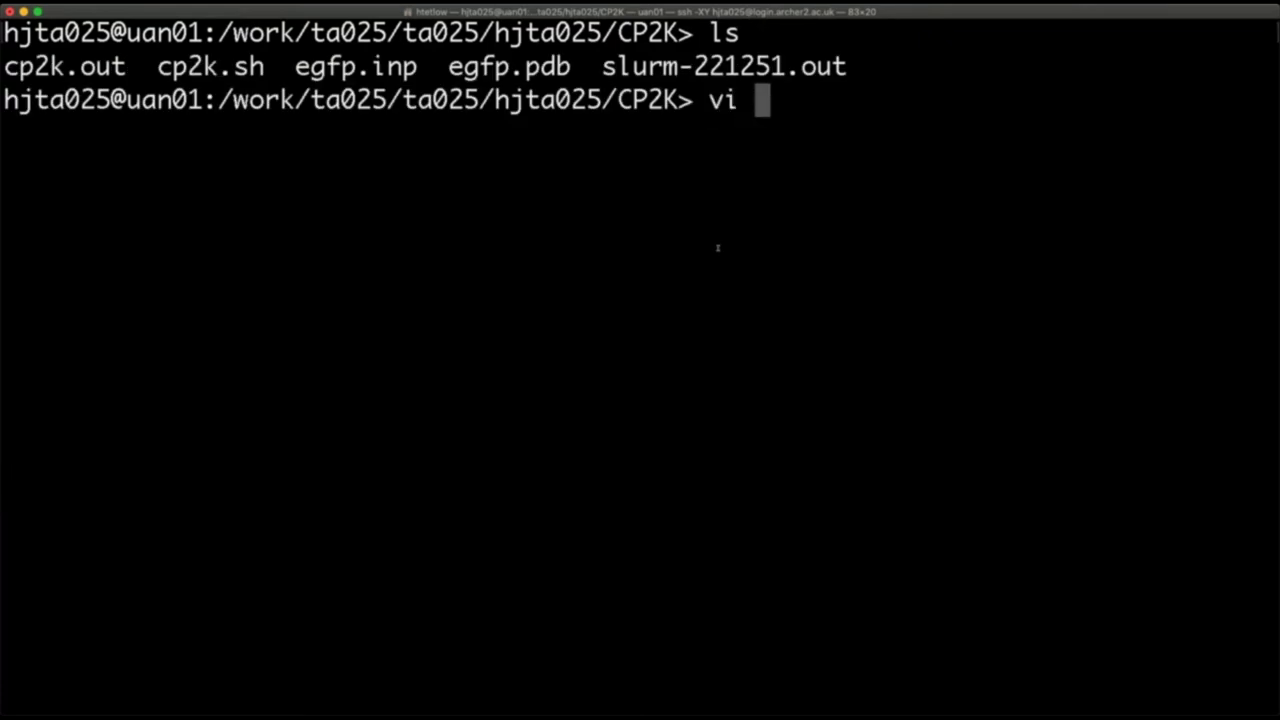
type("cp2k.o")
key("Tab")
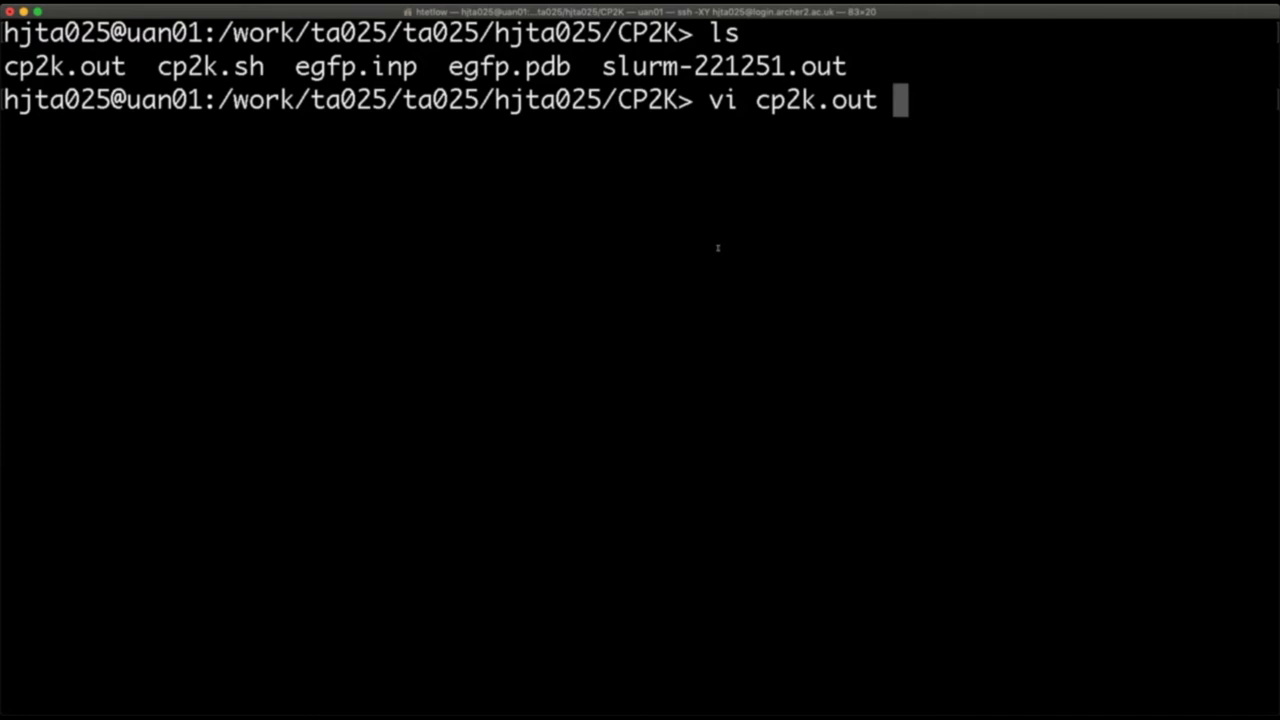
key("Return")
scroll(717, 247, "down", 20)
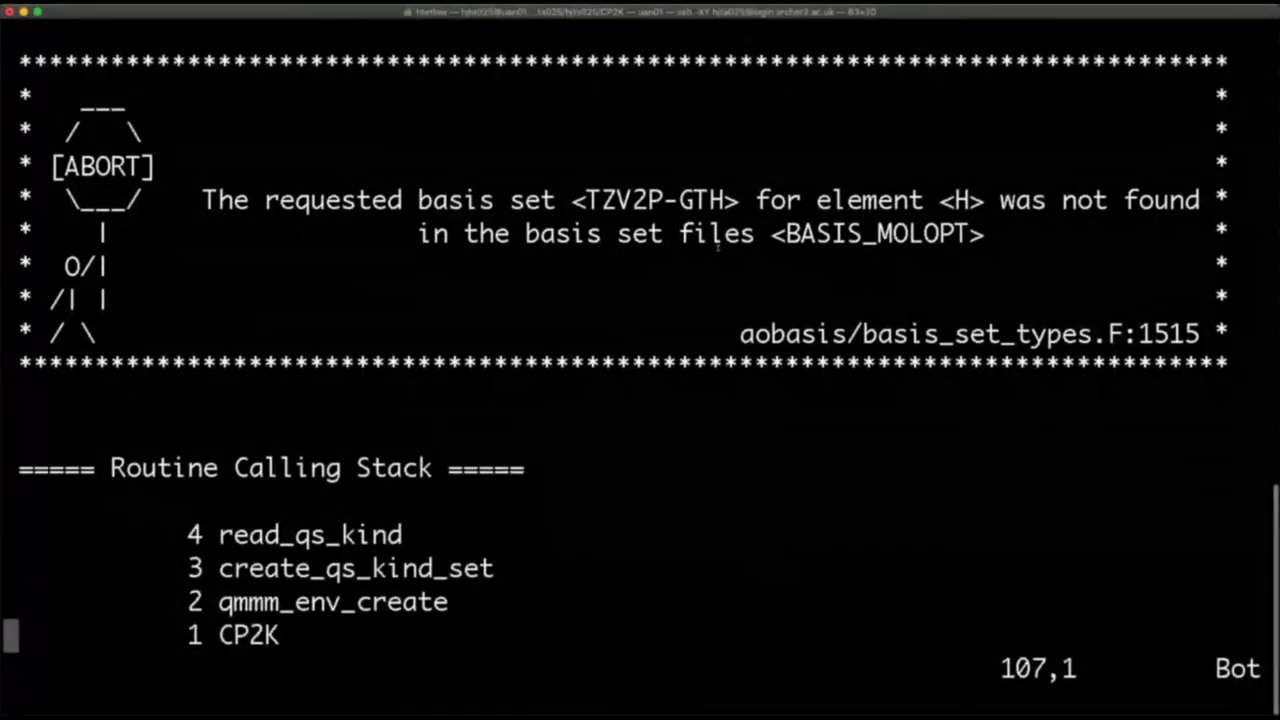
type(":q")
key("Return")
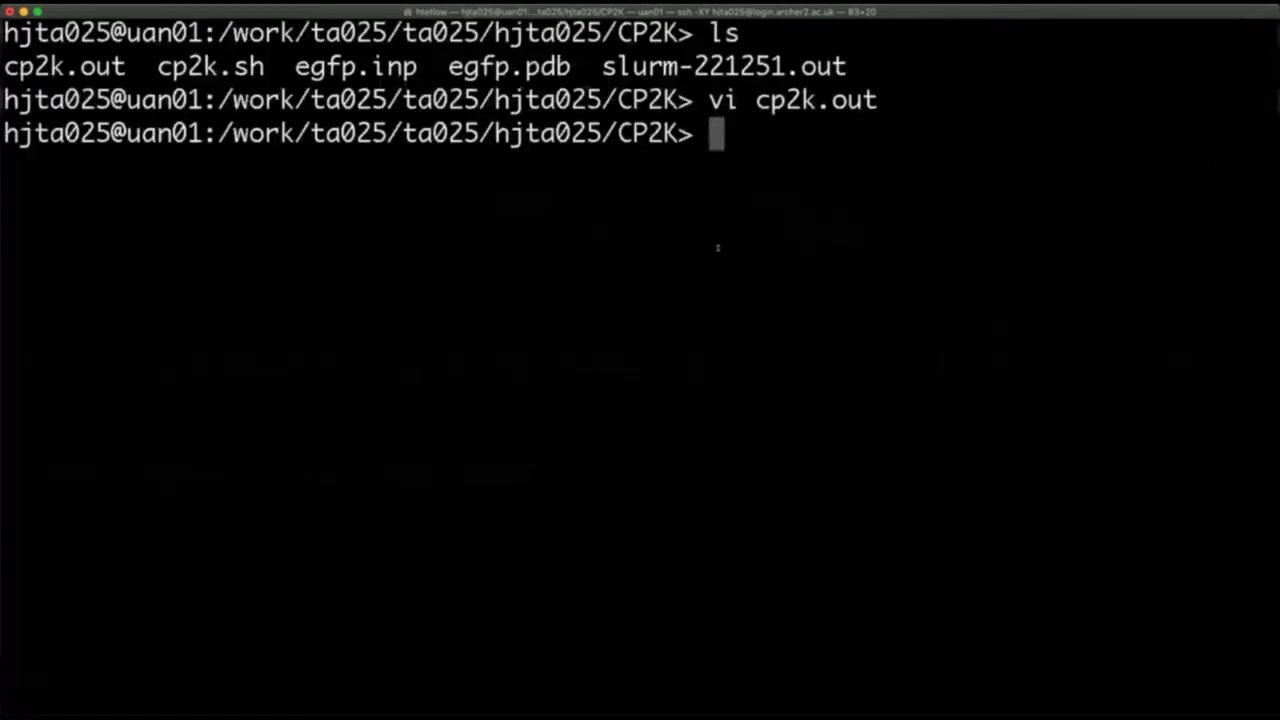
Reopen cp2k.out in vi to read the abort message about the requested basis set, and quit without changes.
key("Up")
key("Down")
key("Up")
key("Down")
key("Up")
key("Return")
type(":q")
key("Return")
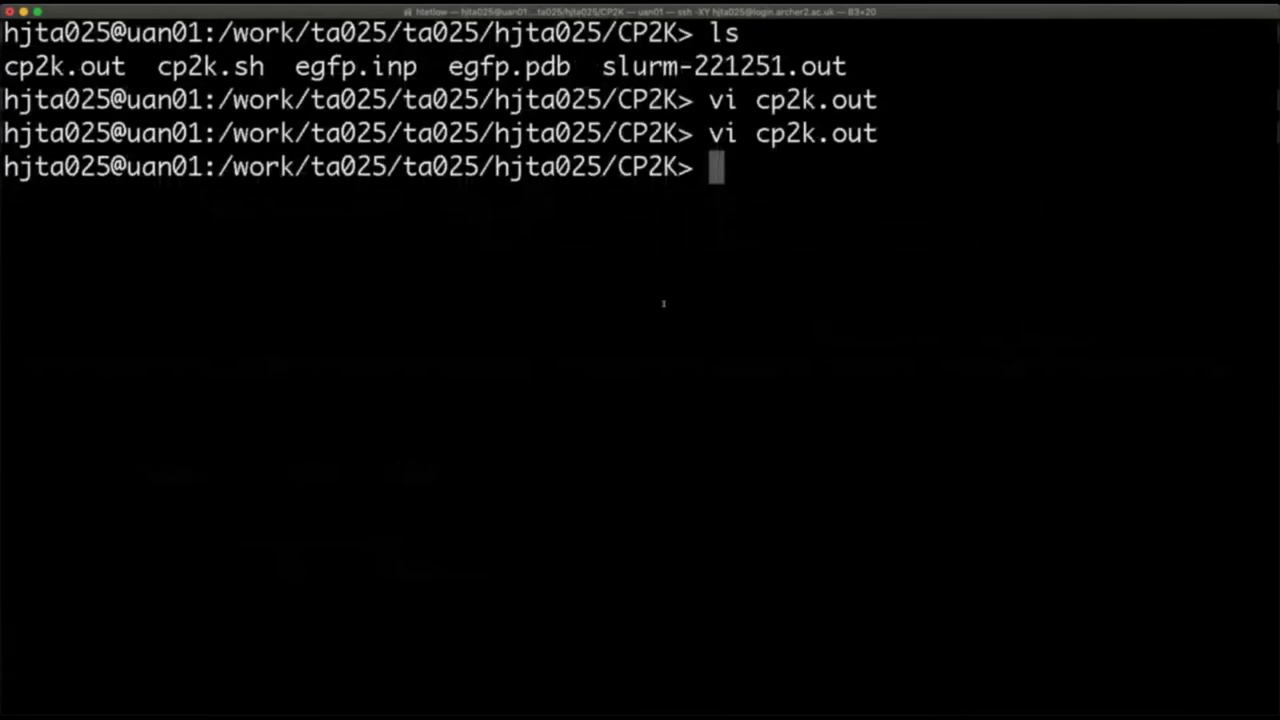
type("vi cp2k.out")
key("Return")
type(":q")
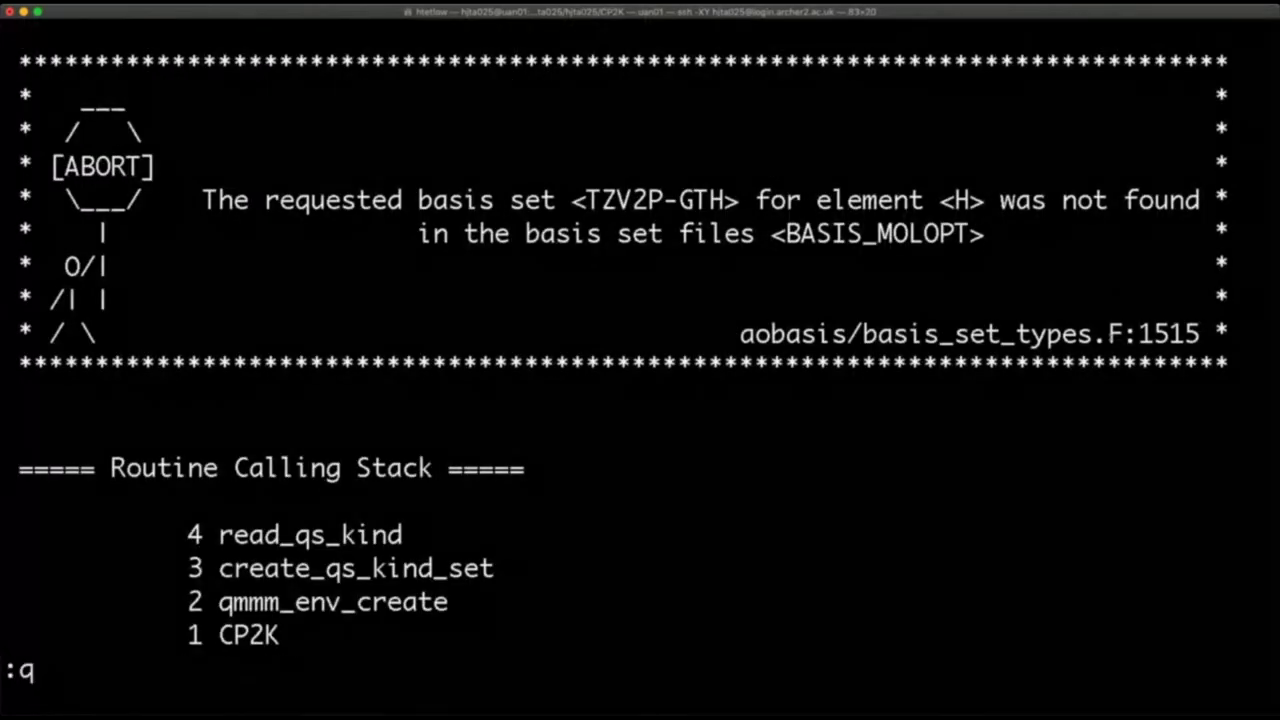
key("Return")
Open egfp.inp in vi at the start of the file.
type("vi ")
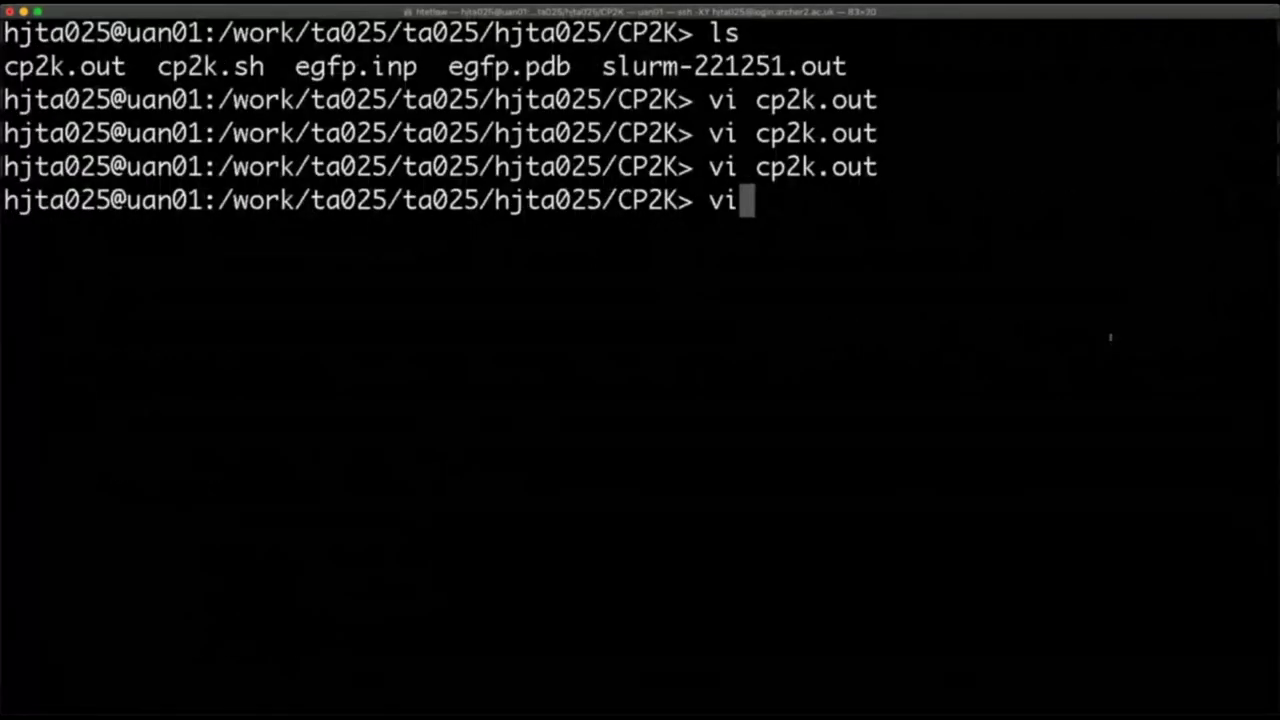
type("ef")
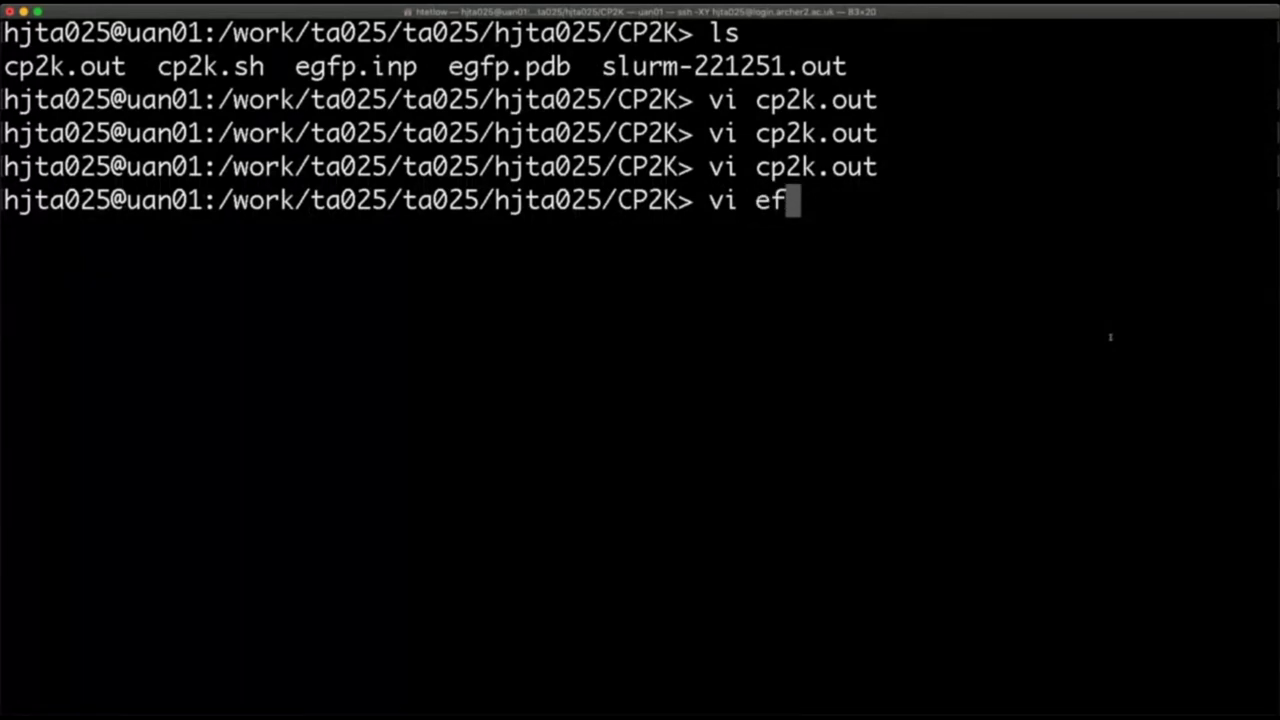
key("BackSpace")
type("gfp.i")
key("Tab")
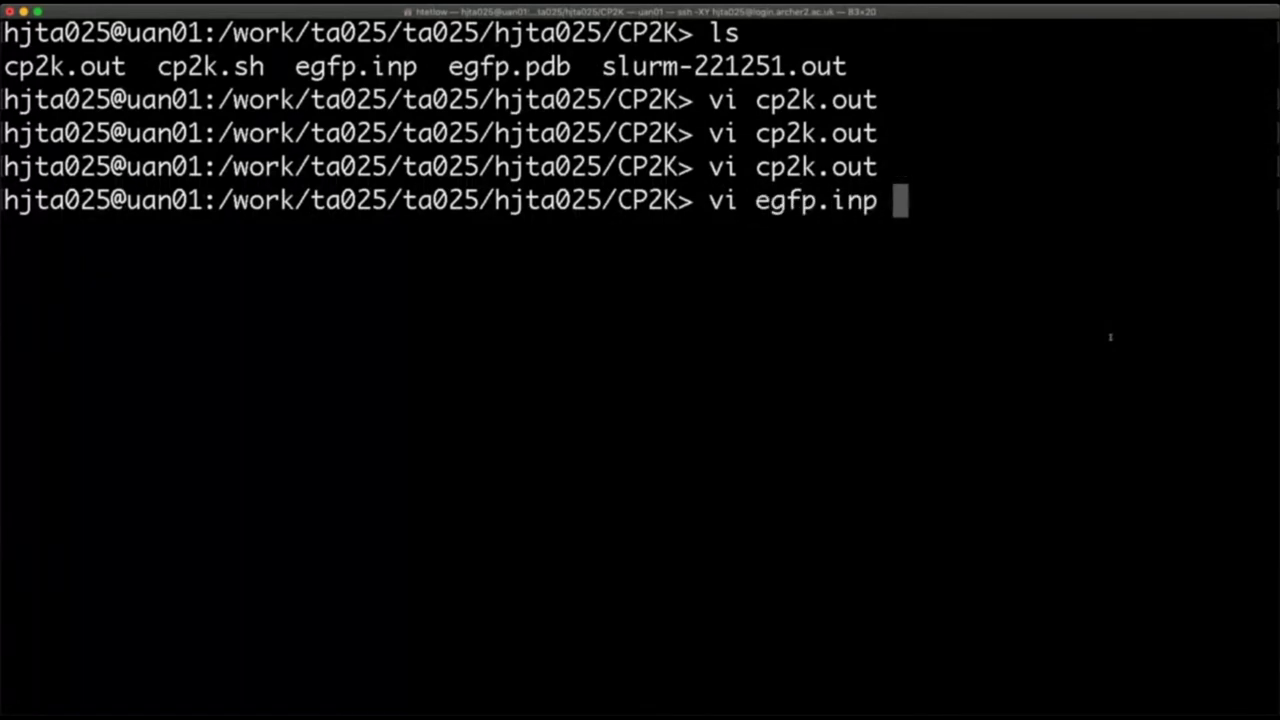
key("Return")
key("g")
key("g")
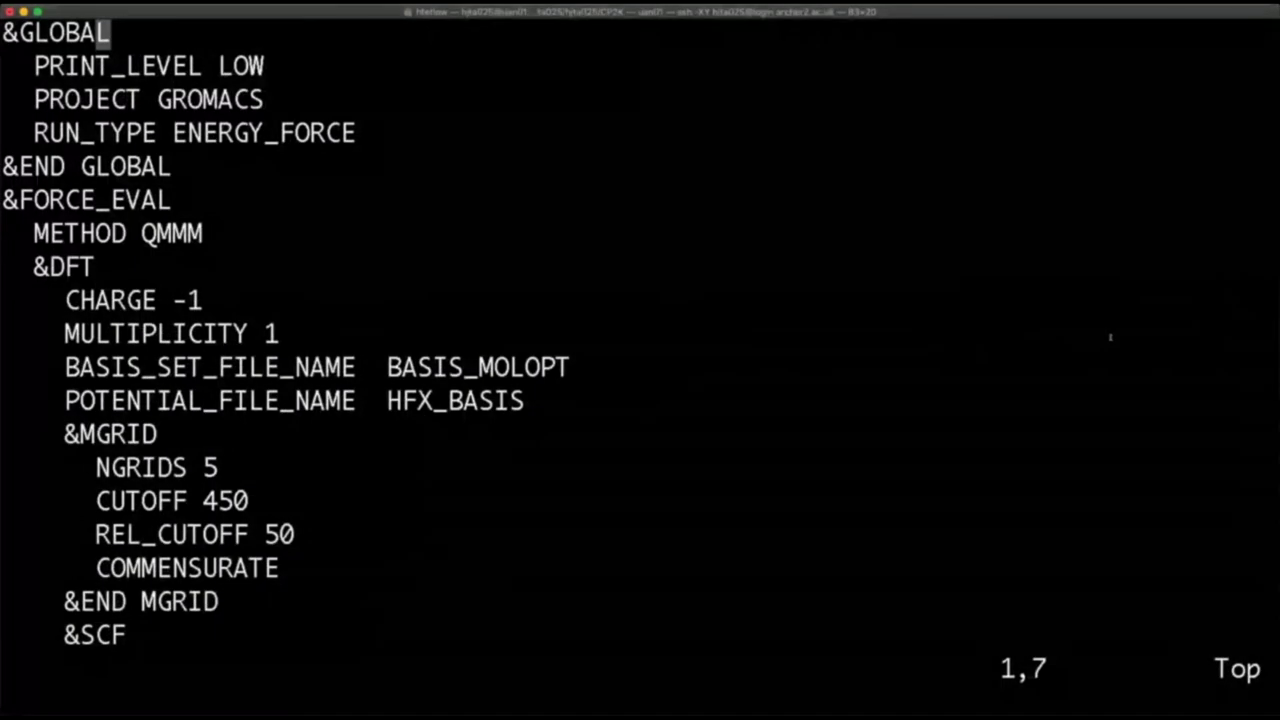
Change the POTENTIAL_FILE_NAME entry in the DFT section to POTENTIAL.
key("j")
key("j")
key("j")
key("j")
key("j")
key("j")
key("j")
key("j")
key("j")
key("j")
key("j")
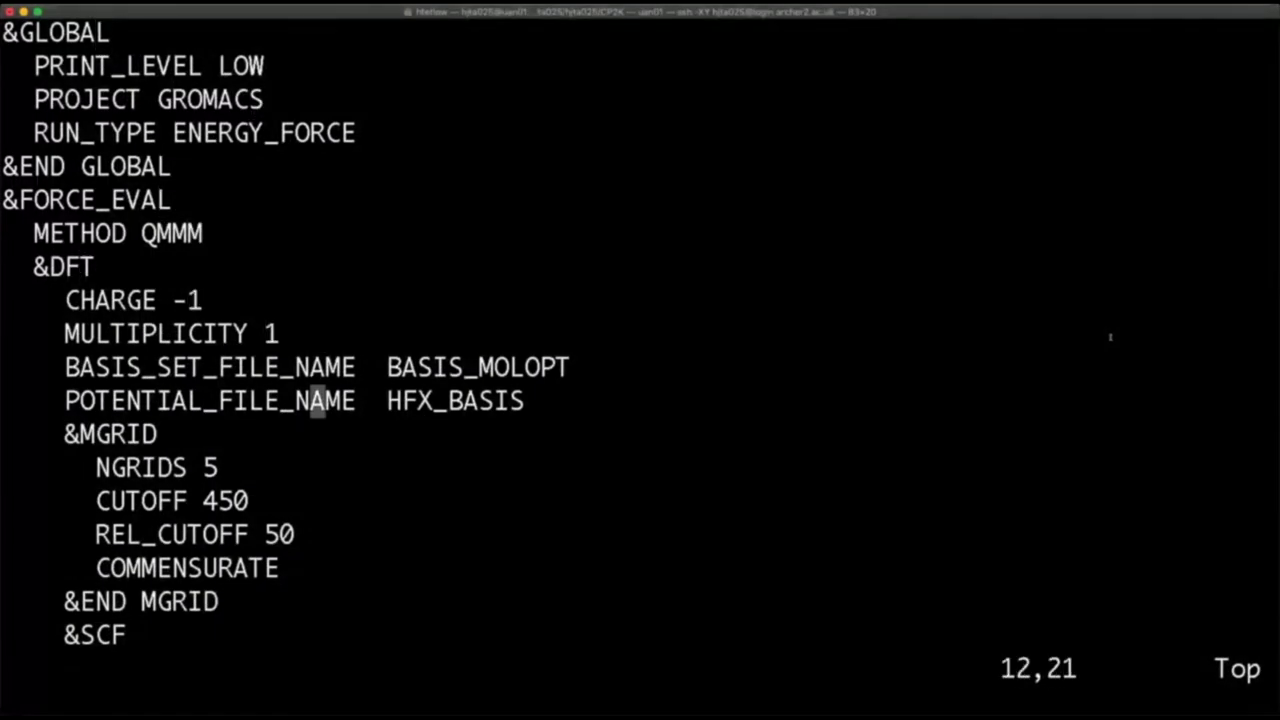
key("A")
key("BackSpace")
key("BackSpace")
key("BackSpace")
key("BackSpace")
key("BackSpace")
key("BackSpace")
key("BackSpace")
key("BackSpace")
key("BackSpace")
type("PTO")
key("BackSpace")
key("BackSpace")
type("OTEN")
key("BackSpace")
type("ENTIAL")
Change the BASIS_SET_FILE_NAME entry in the DFT section to HFX_BASIS, and save and close egfp.inp.
key("Up")
key("Right")
key("Right")
key("Right")
key("BackSpace")
key("BackSpace")
key("BackSpace")
key("BackSpace")
key("BackSpace")
key("BackSpace")
key("BackSpace")
key("Left")
key("Left")
key("Left")
key("Left")
key("Left")
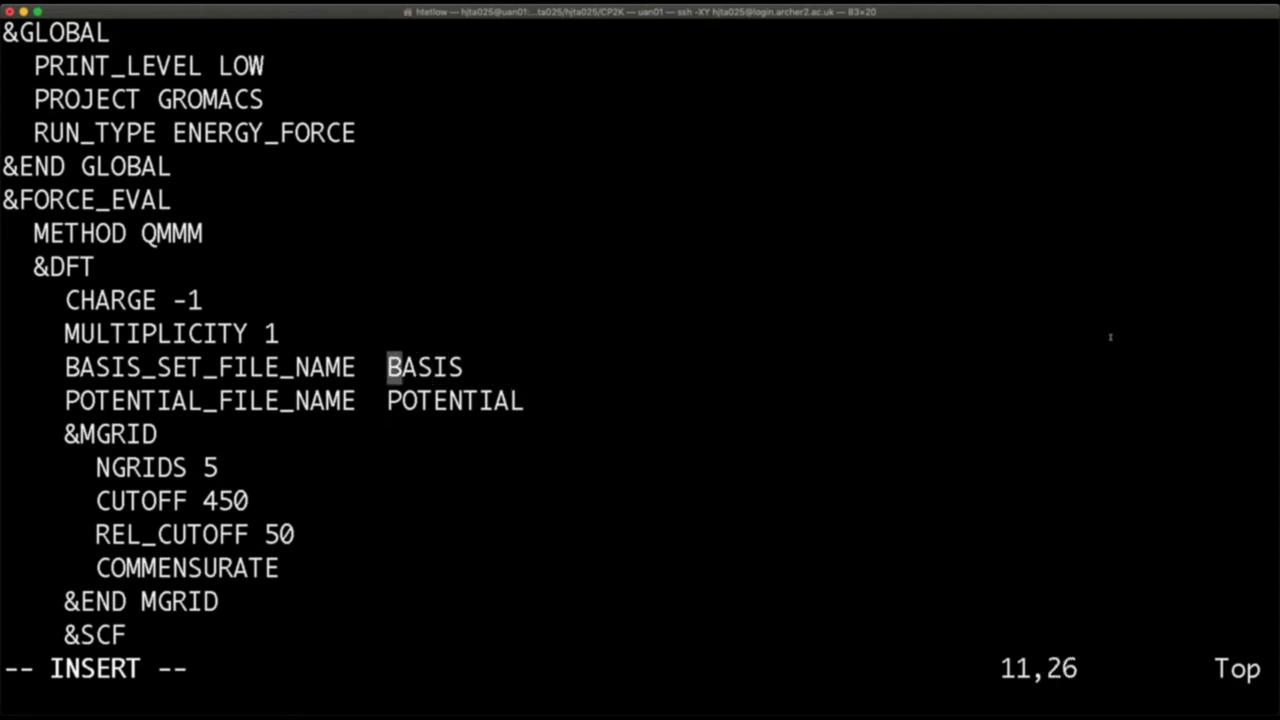
type("HFX_")
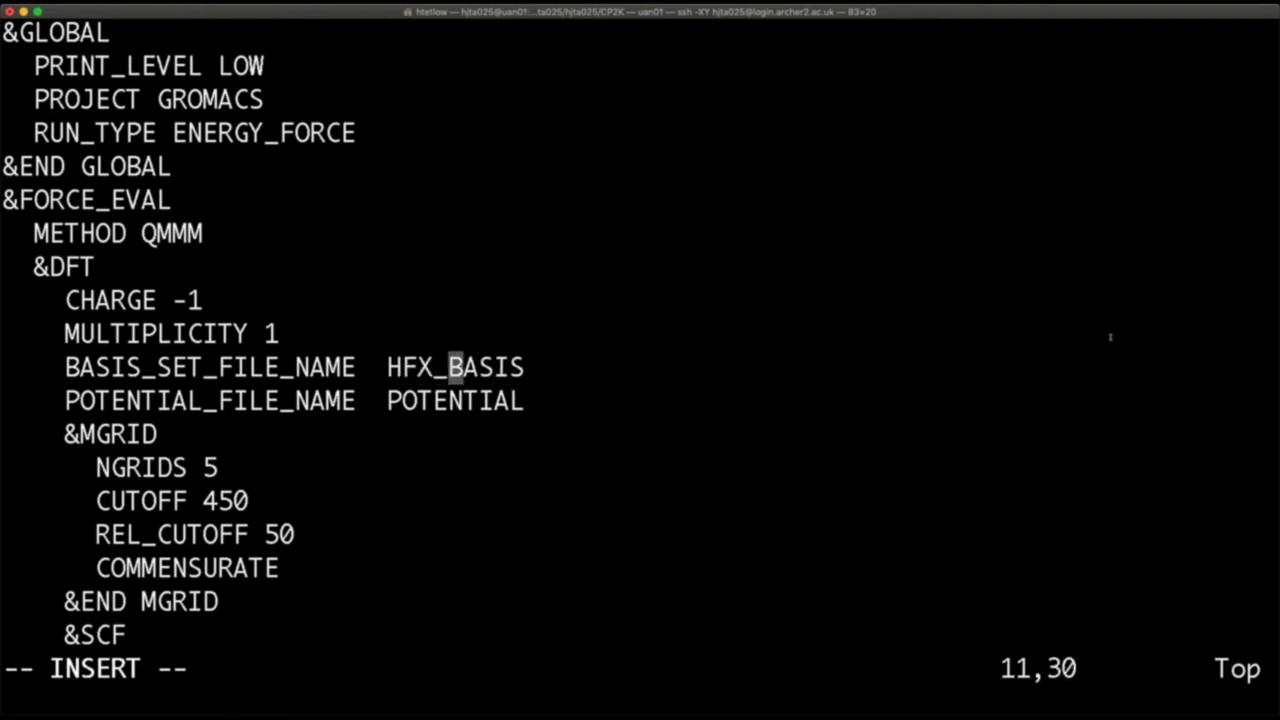
key("Escape")
type(":wq")
key("Return")
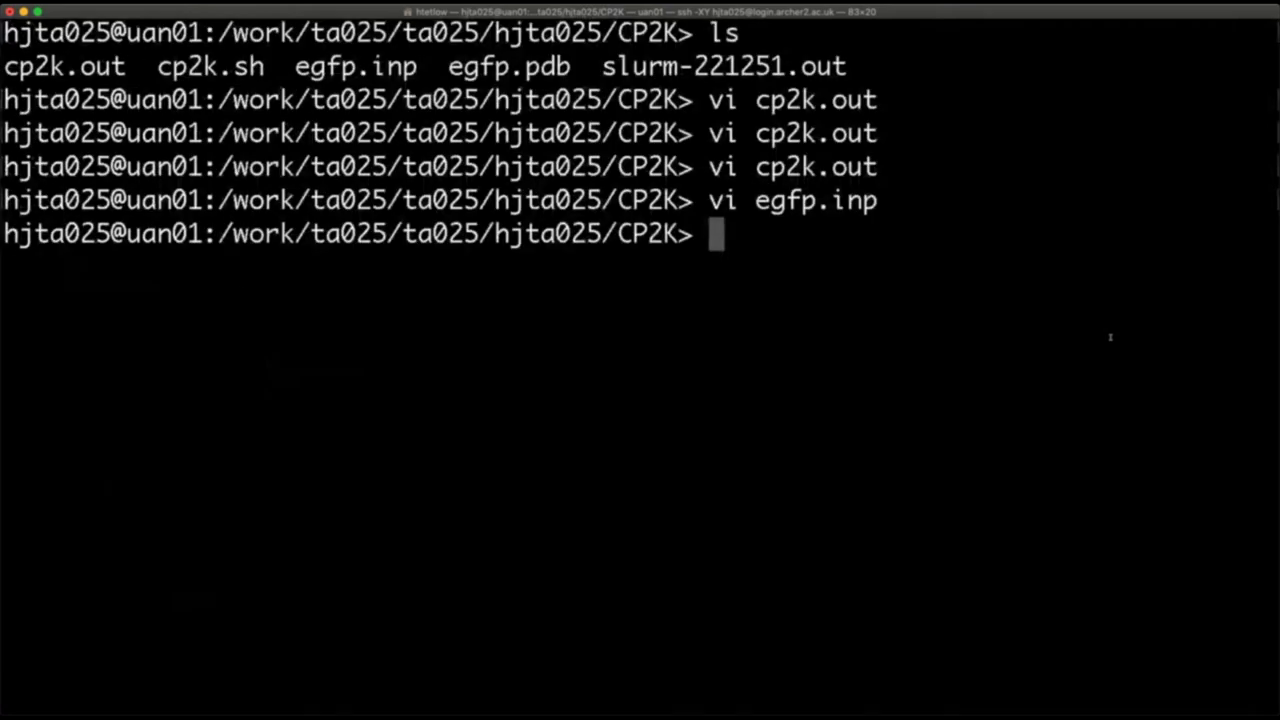
Resubmit the cp2k.sh job script to the batch queue with sbatch.
type("sbatch c")
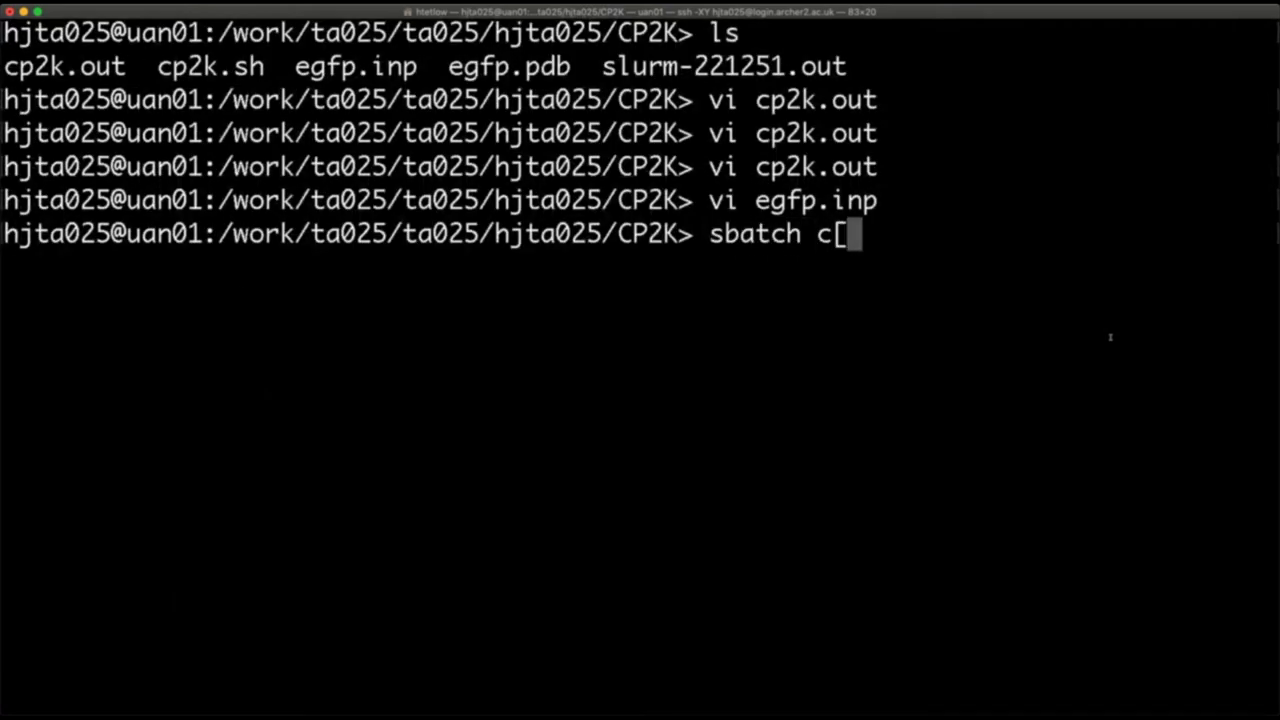
type("p2k.s")
key("Tab")
key("Return")
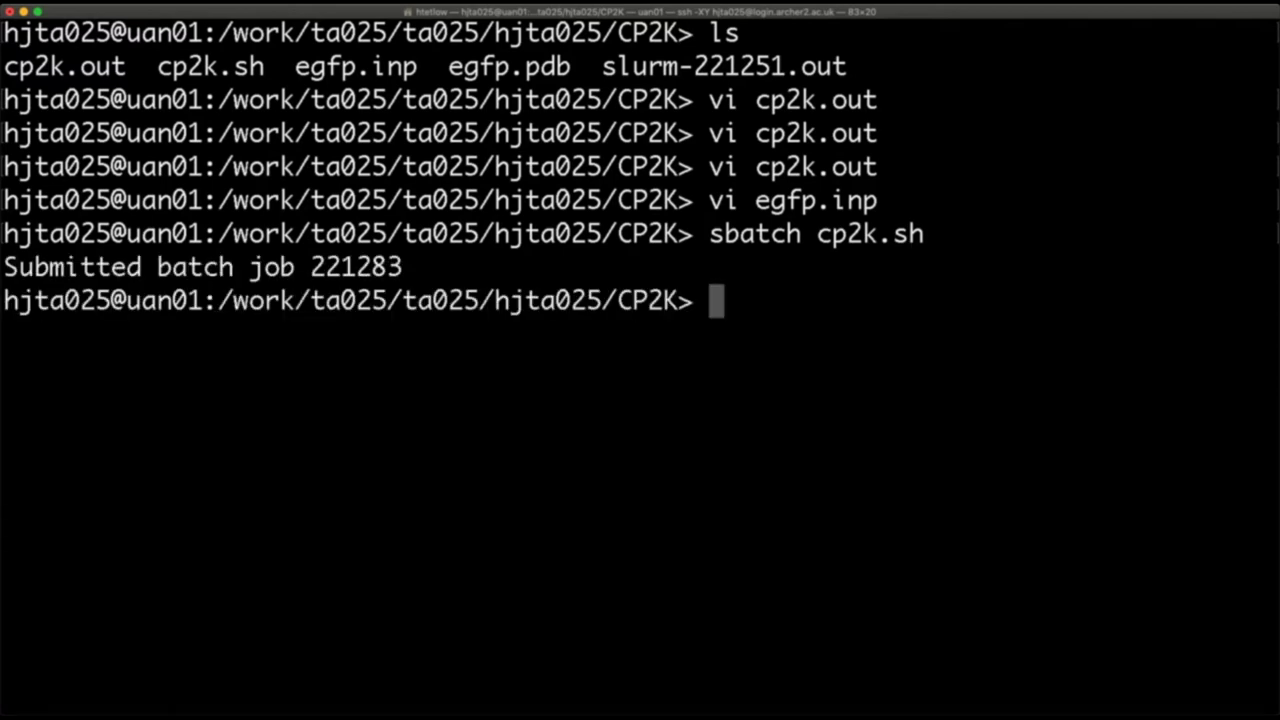
List the CP2K working directory to check for files written by the resubmitted job.
key("super+Tab")
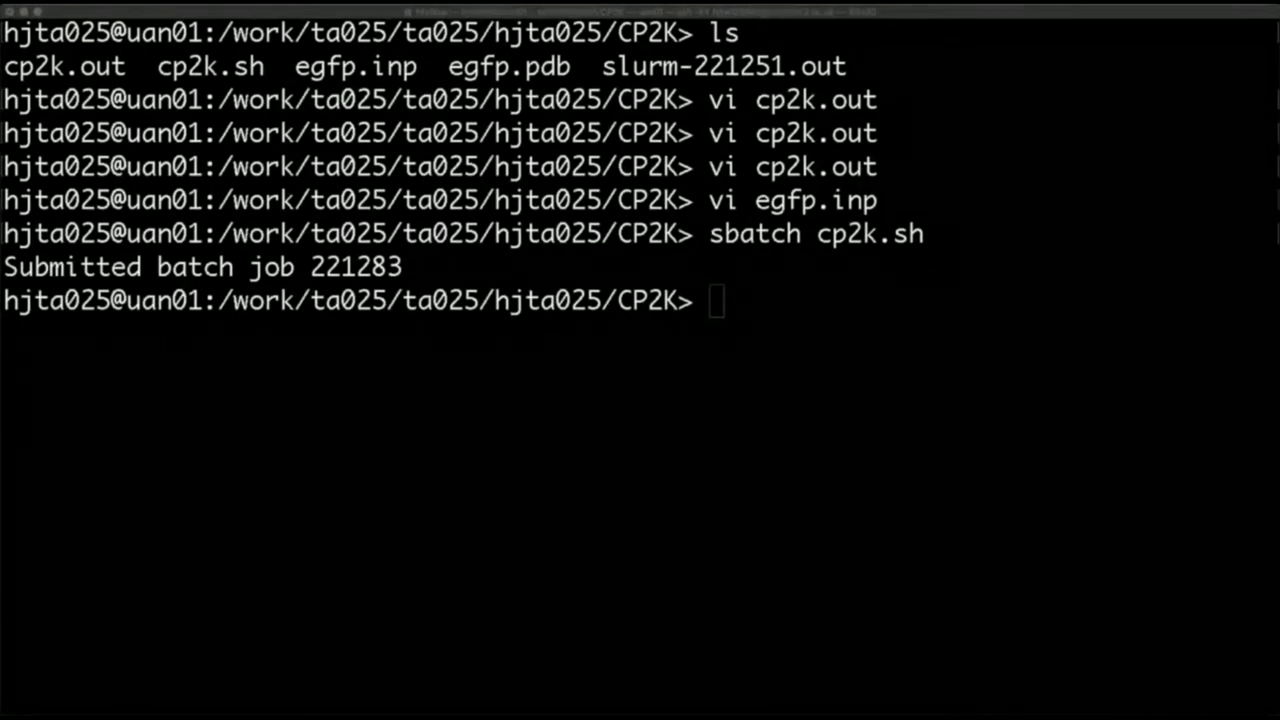
left_click(603, 411)
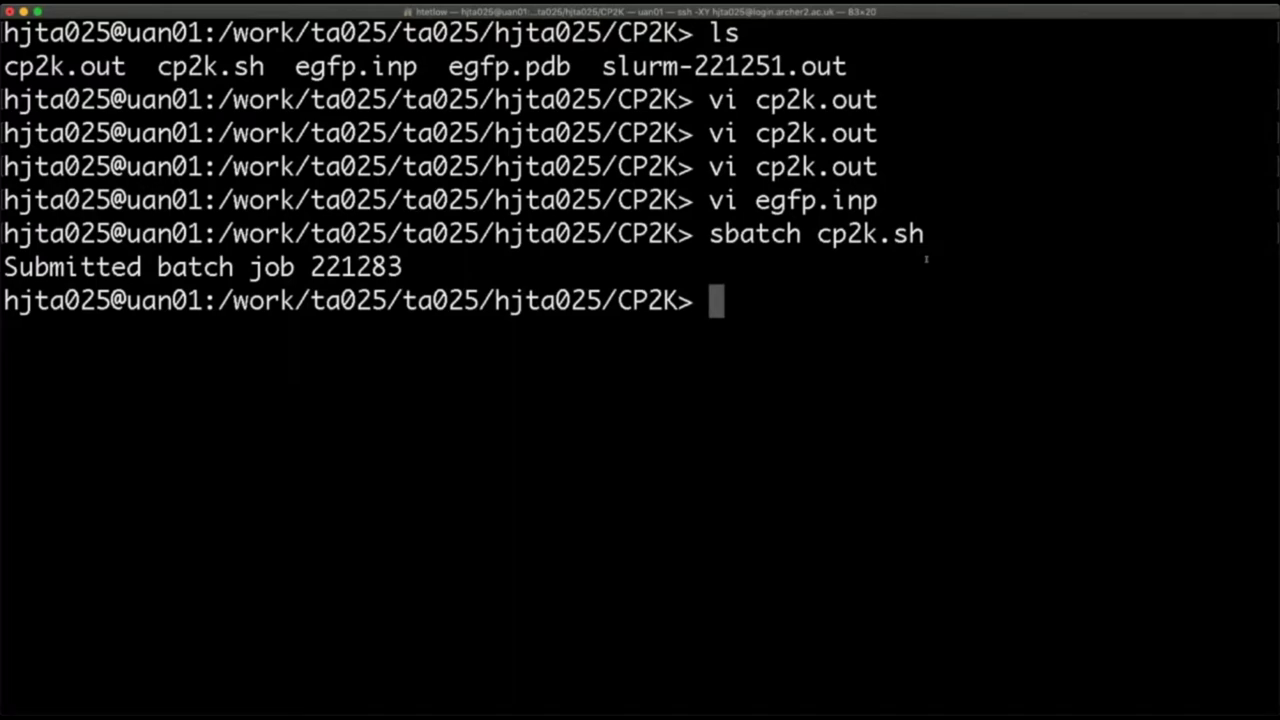
type("ls")
key("Return")
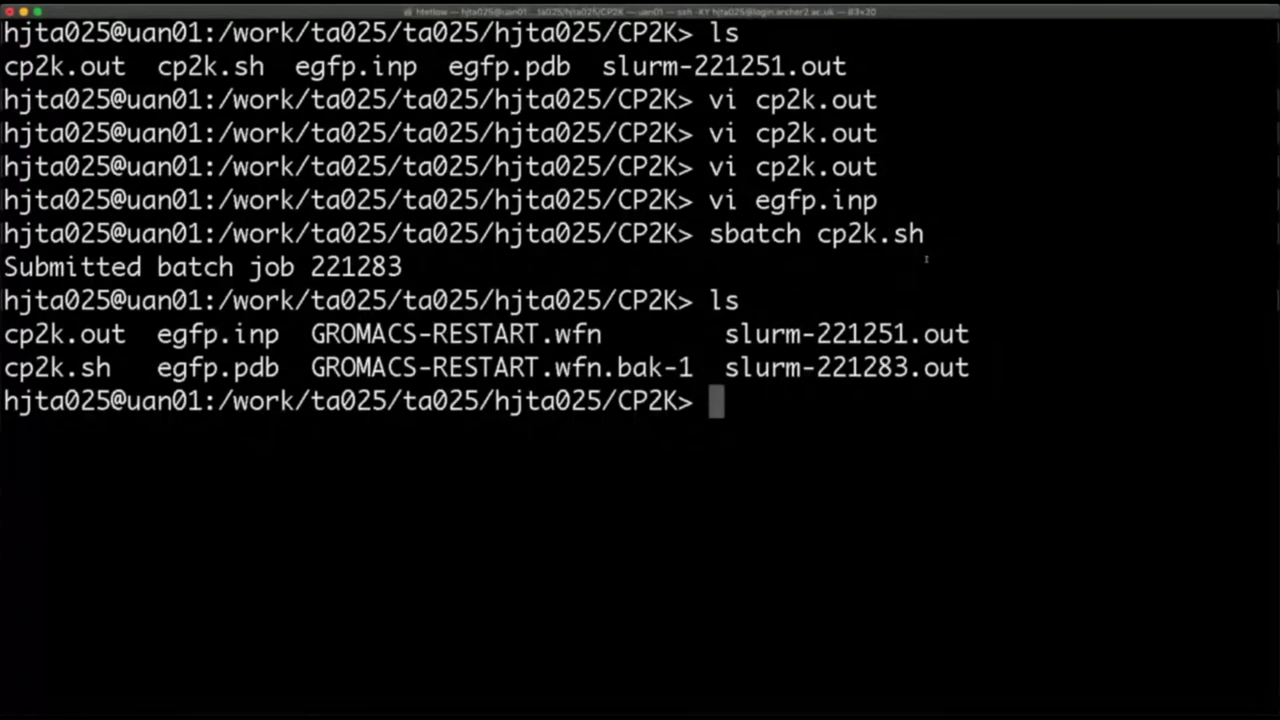
Open the new cp2k.out in vi and review its opening part through the system memory details.
type("vi cp2k.")
key("Tab")
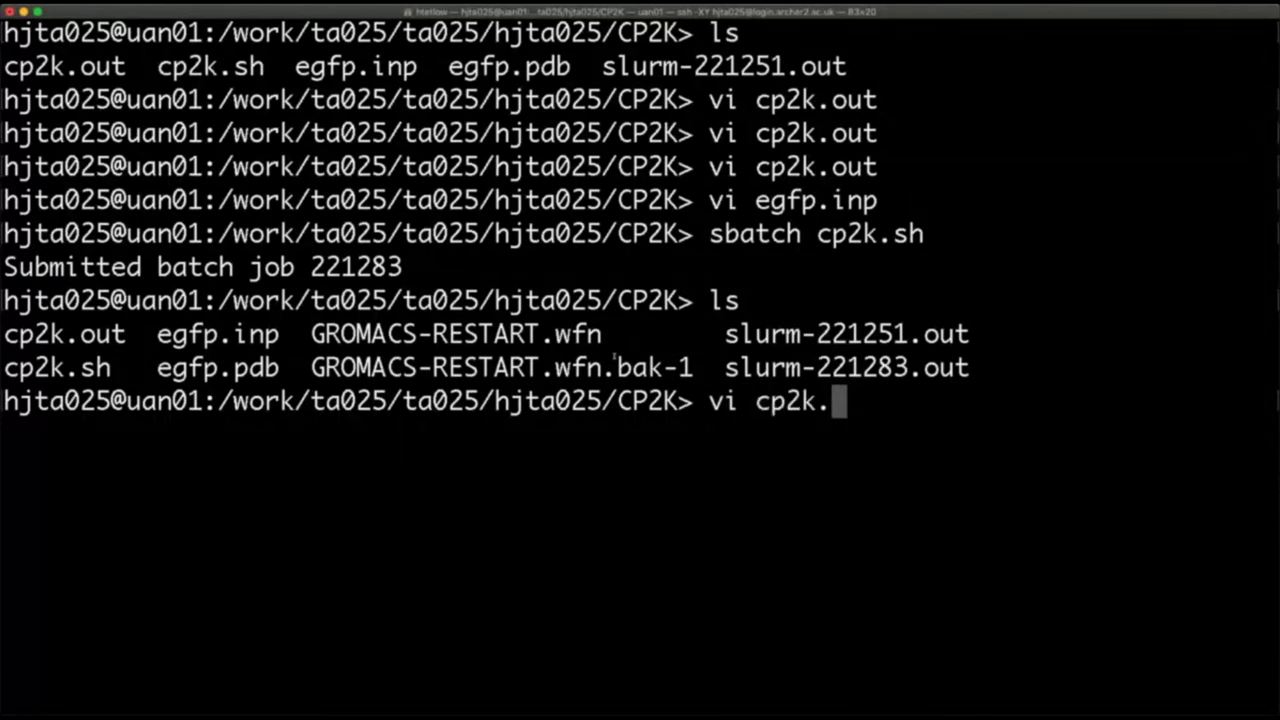
type("o")
key("Tab")
key("Return")
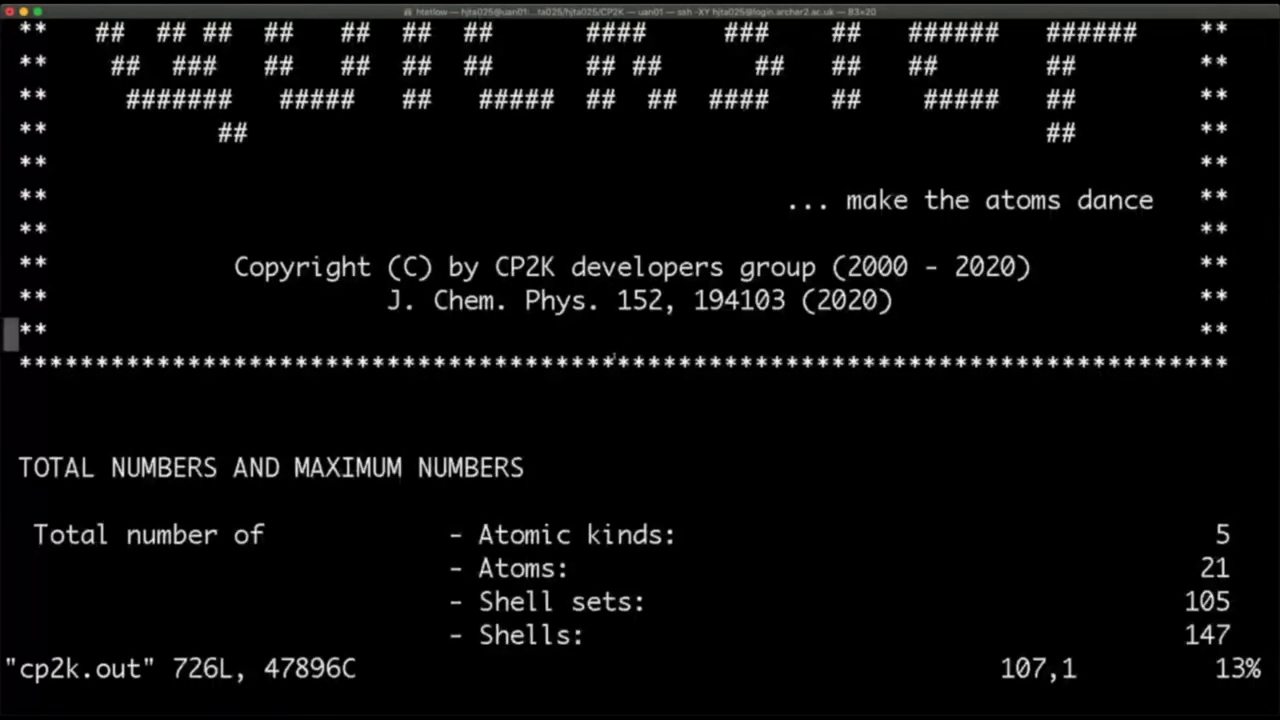
scroll(618, 330, "up", 8)
scroll(618, 330, "up", 20)
scroll(617, 325, "down", 4)
scroll(709, 343, "down", 1)
scroll(709, 343, "up", 1)
scroll(709, 343, "down", 8)
scroll(709, 339, "down", 8)
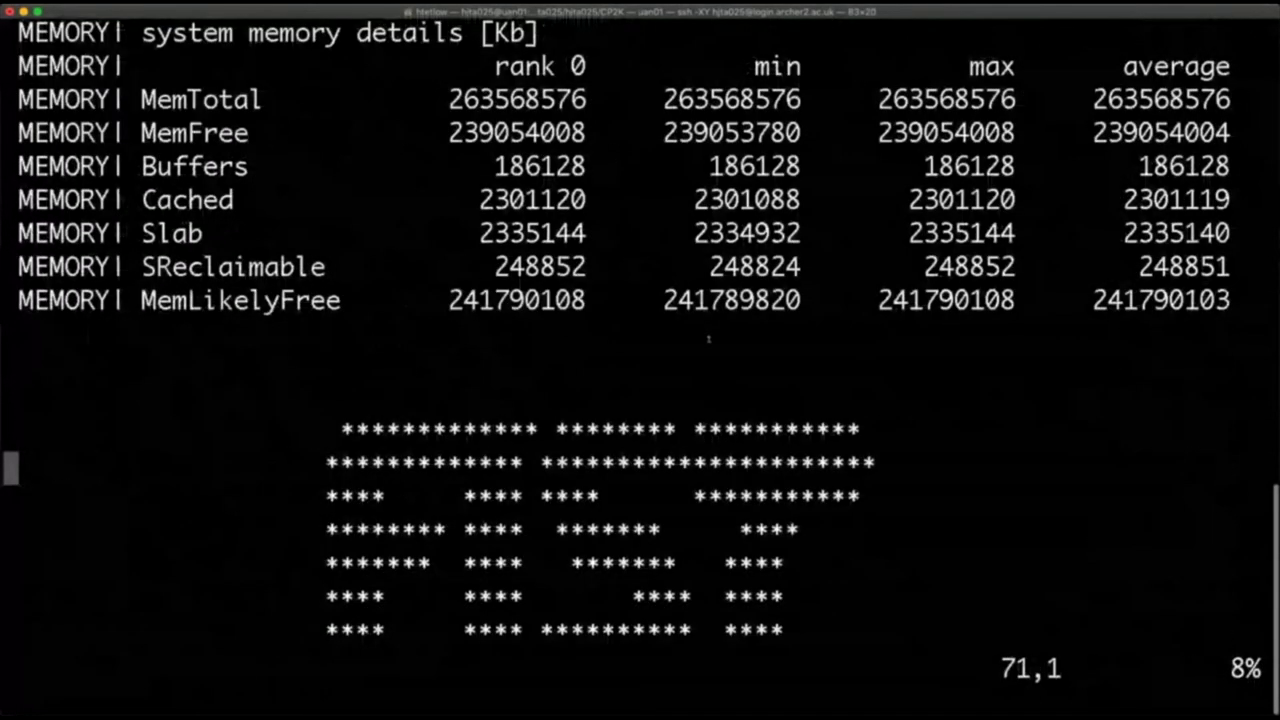
Review the Quickstep totals, the SCF parameters and the start of the QMMM calculation in cp2k.out.
scroll(709, 339, "down", 8)
scroll(709, 339, "up", 5)
scroll(709, 340, "down", 4)
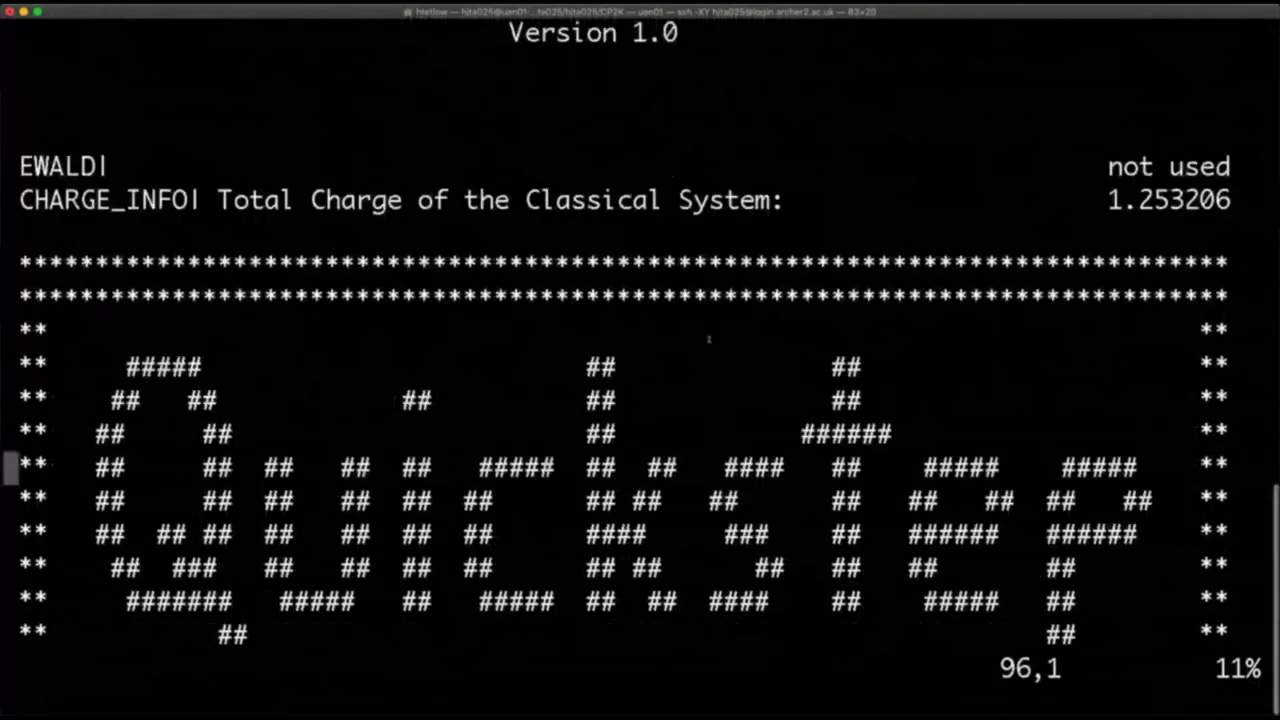
scroll(709, 339, "down", 7)
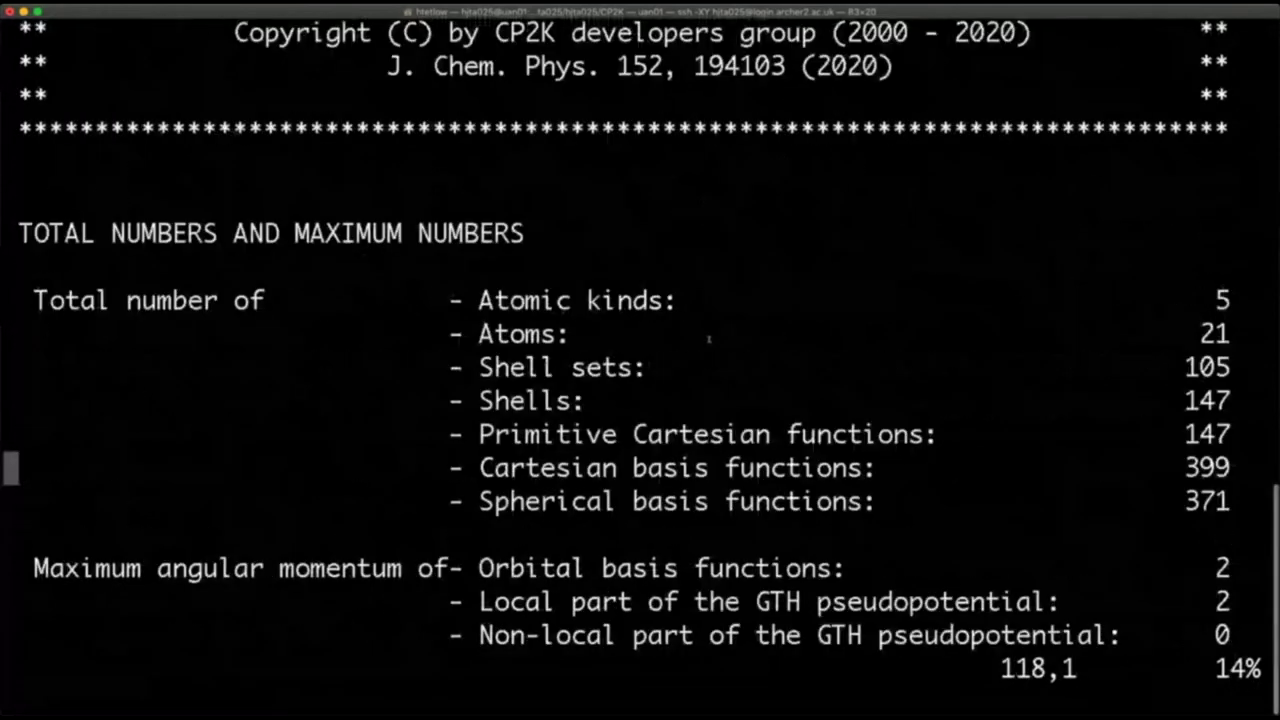
scroll(709, 339, "down", 7)
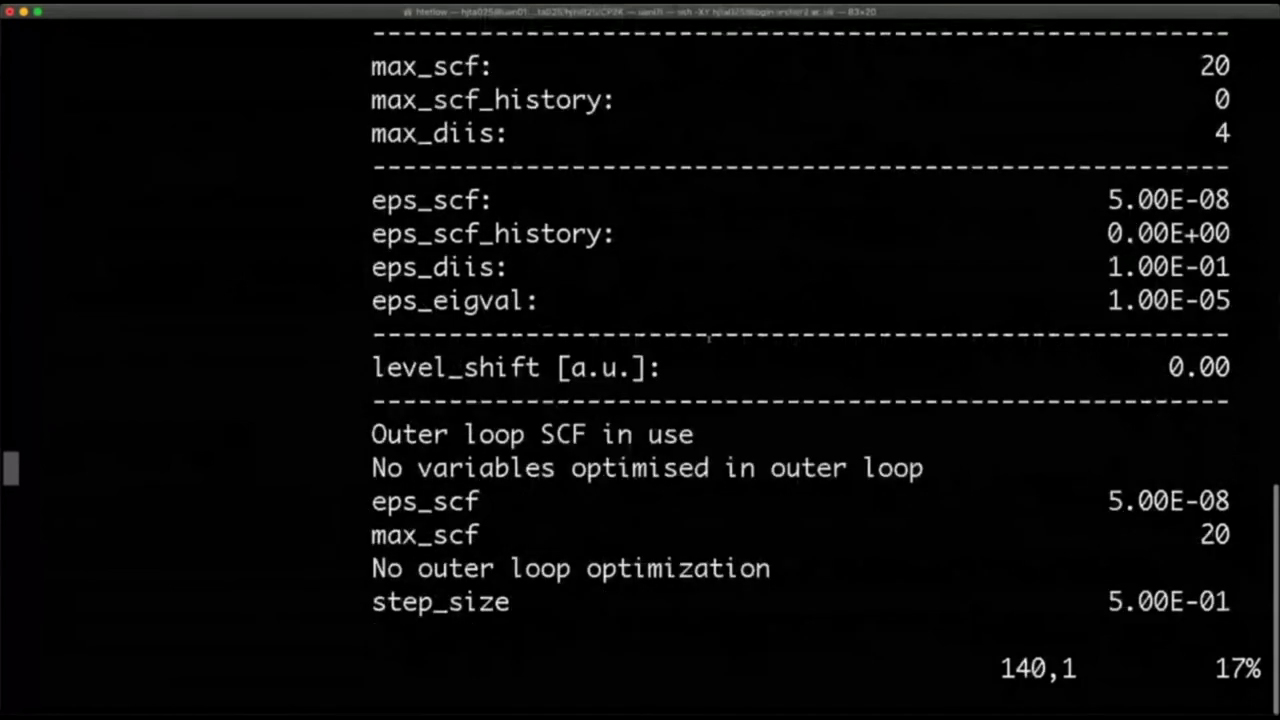
scroll(709, 339, "down", 5)
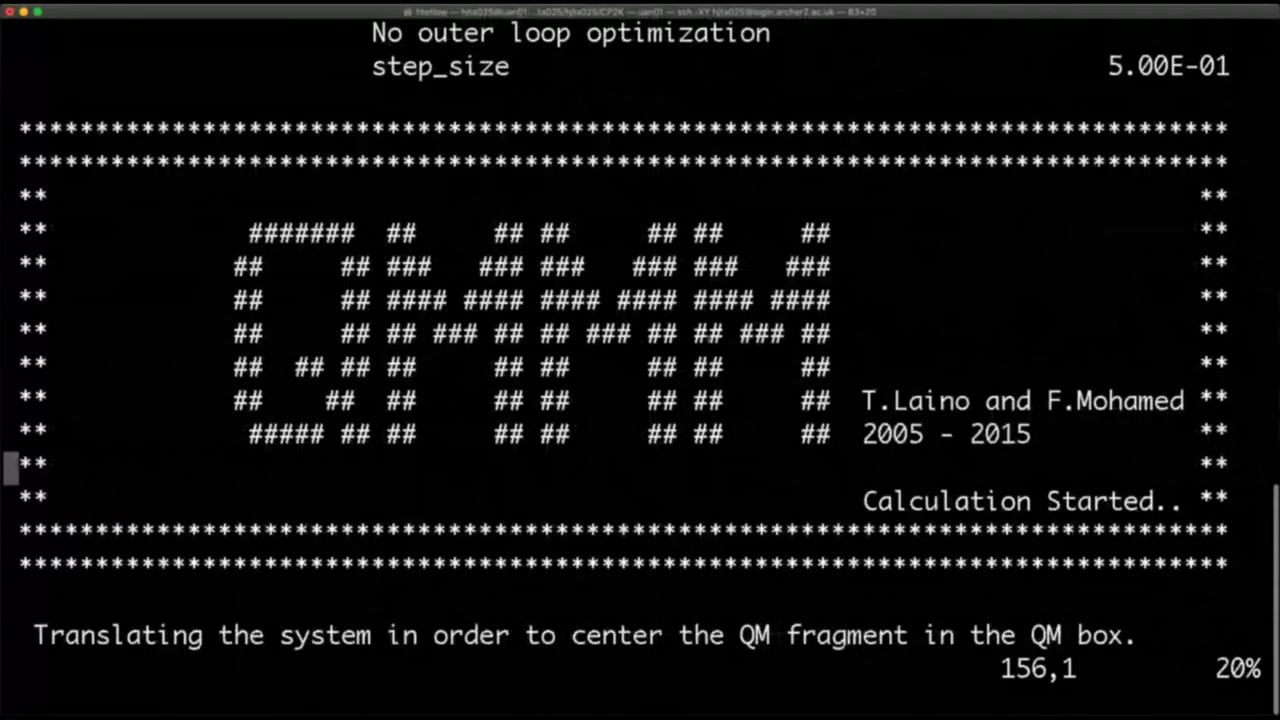
scroll(709, 339, "down", 3)
scroll(709, 339, "up", 3)
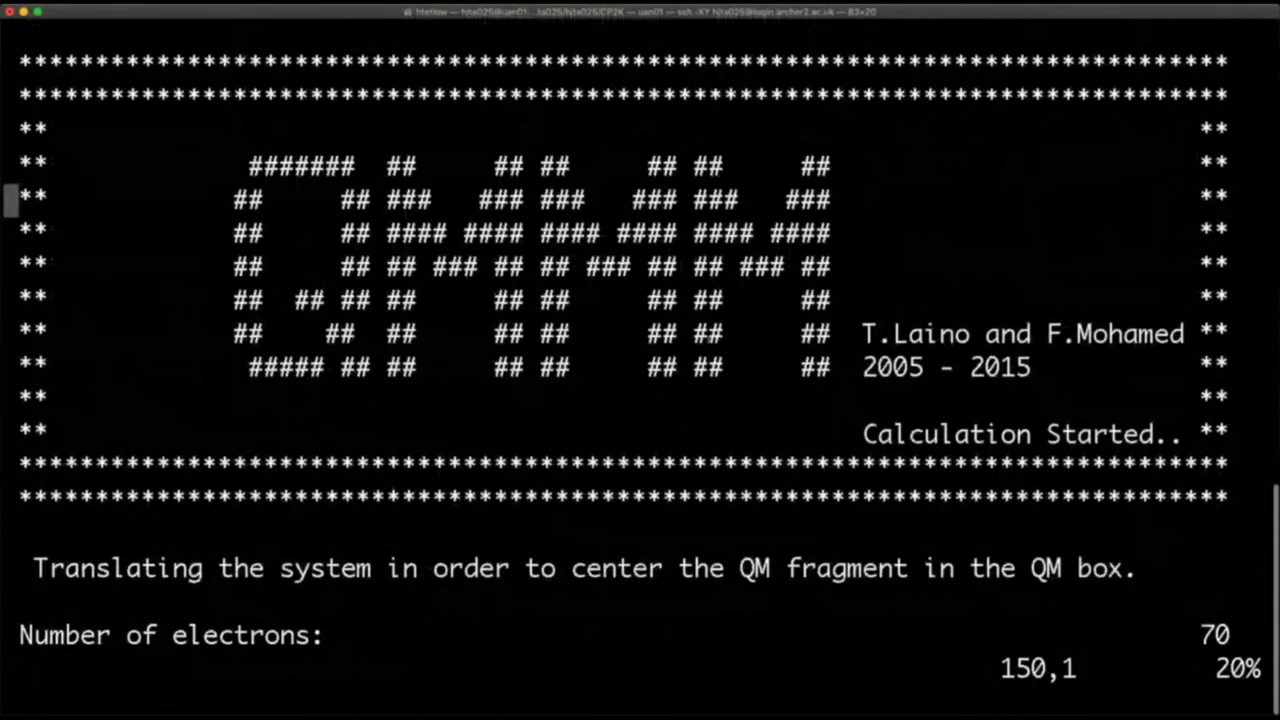
Examine the OT minimizer settings and the convergence and total energy across the first inner SCF loop.
scroll(709, 339, "down", 8)
scroll(709, 339, "down", 7)
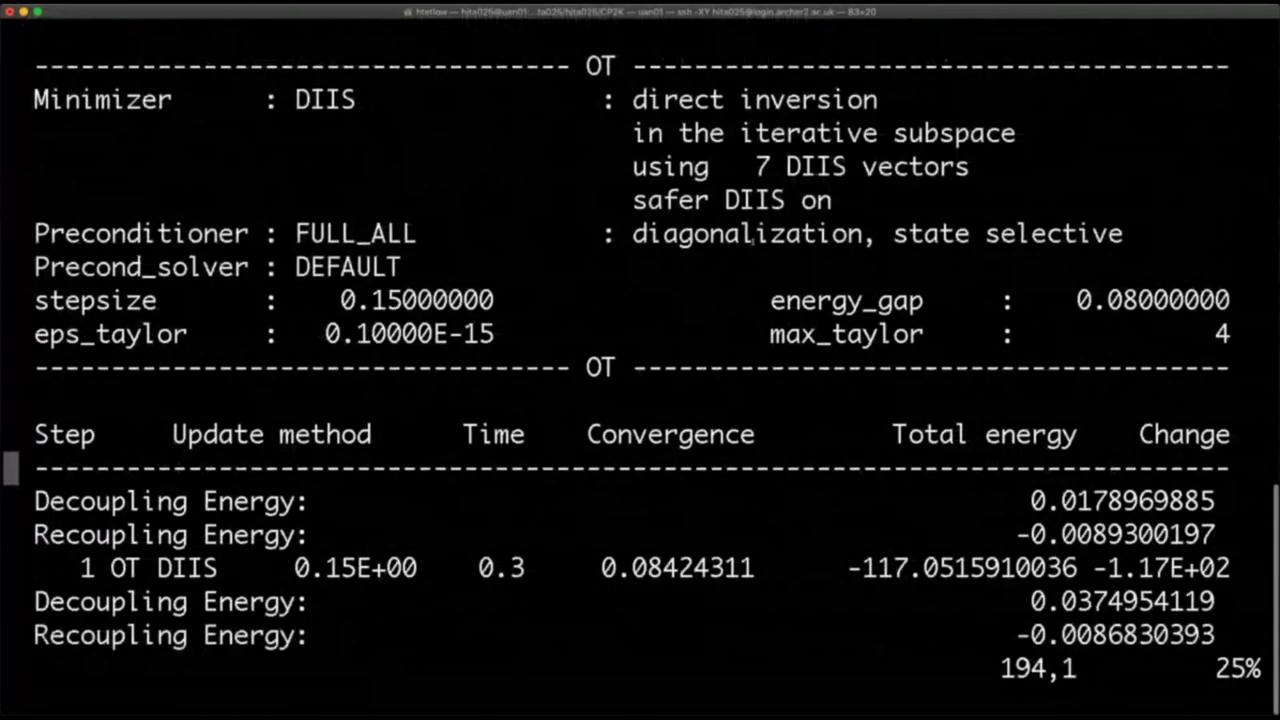
scroll(752, 240, "down", 1)
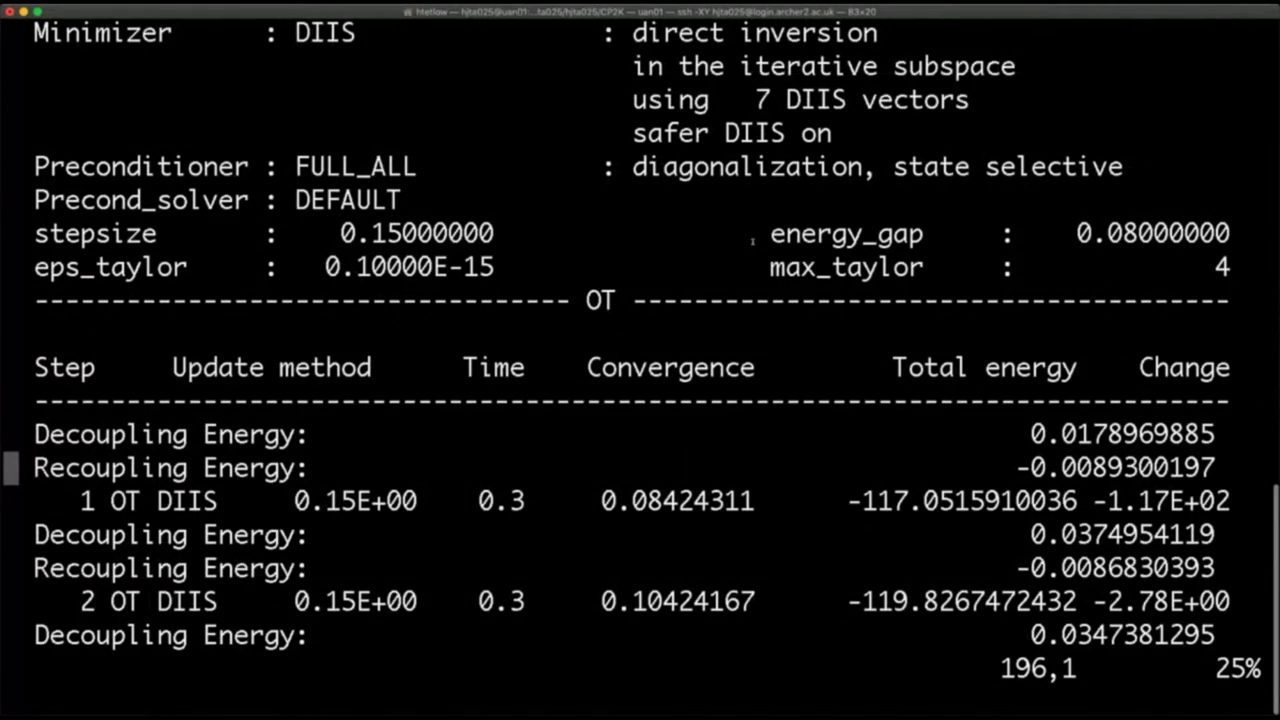
scroll(624, 478, "down", 5)
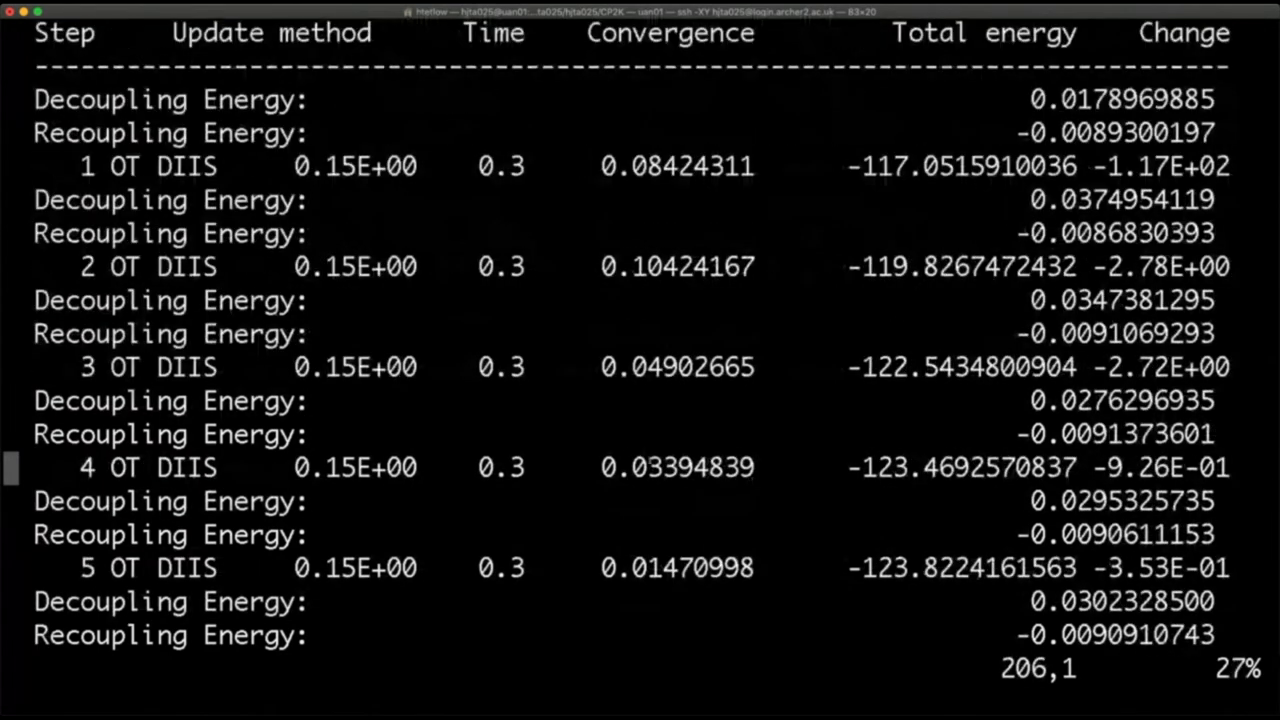
scroll(611, 527, "down", 4)
scroll(768, 562, "down", 4)
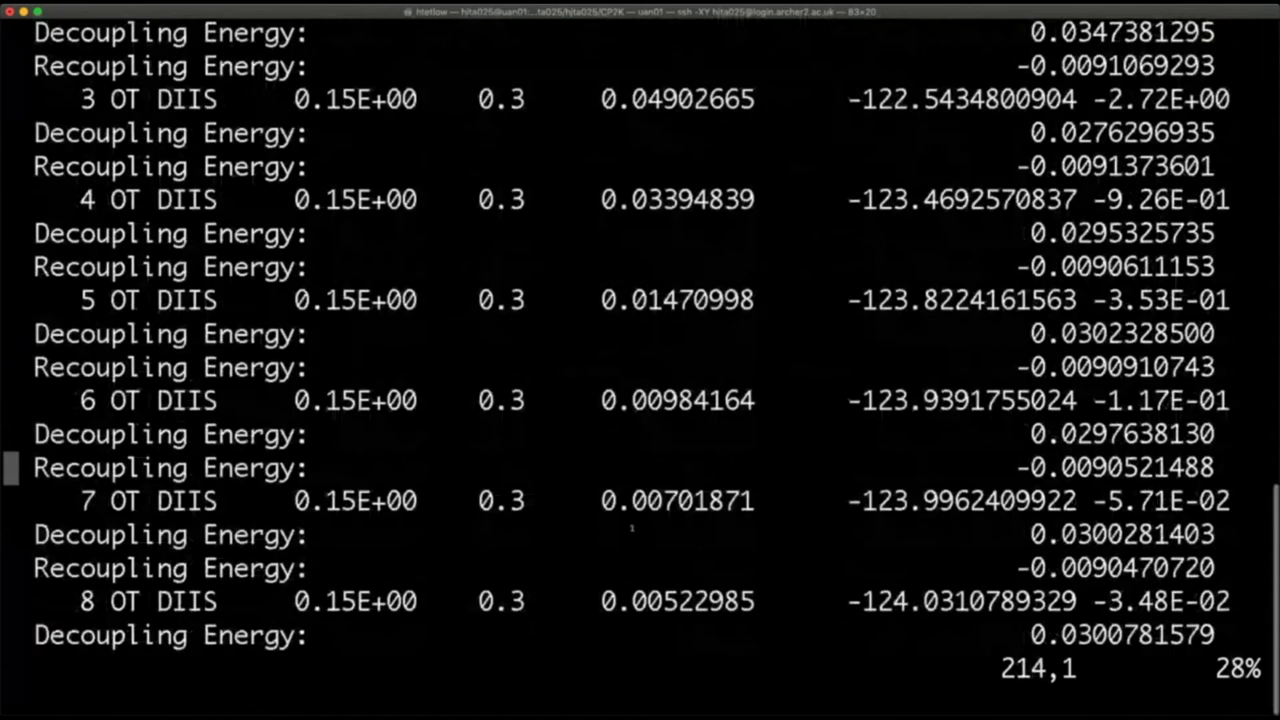
scroll(640, 349, "down", 17)
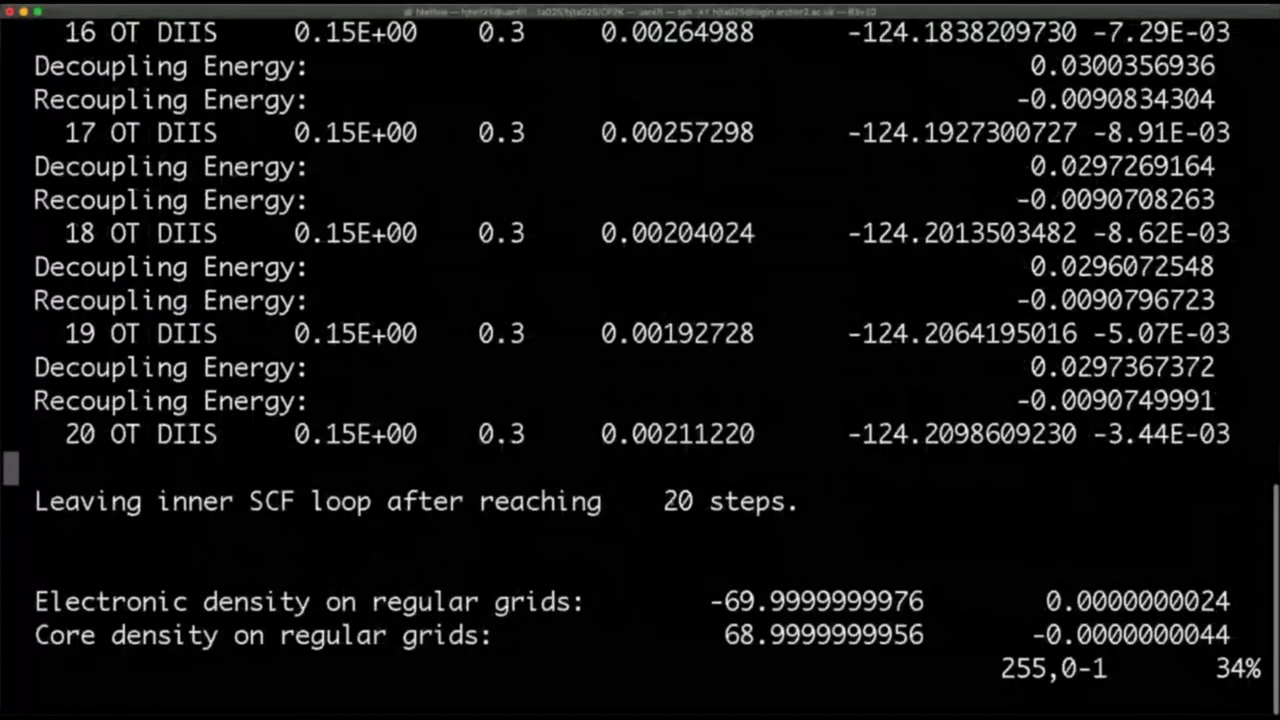
scroll(632, 348, "down", 1)
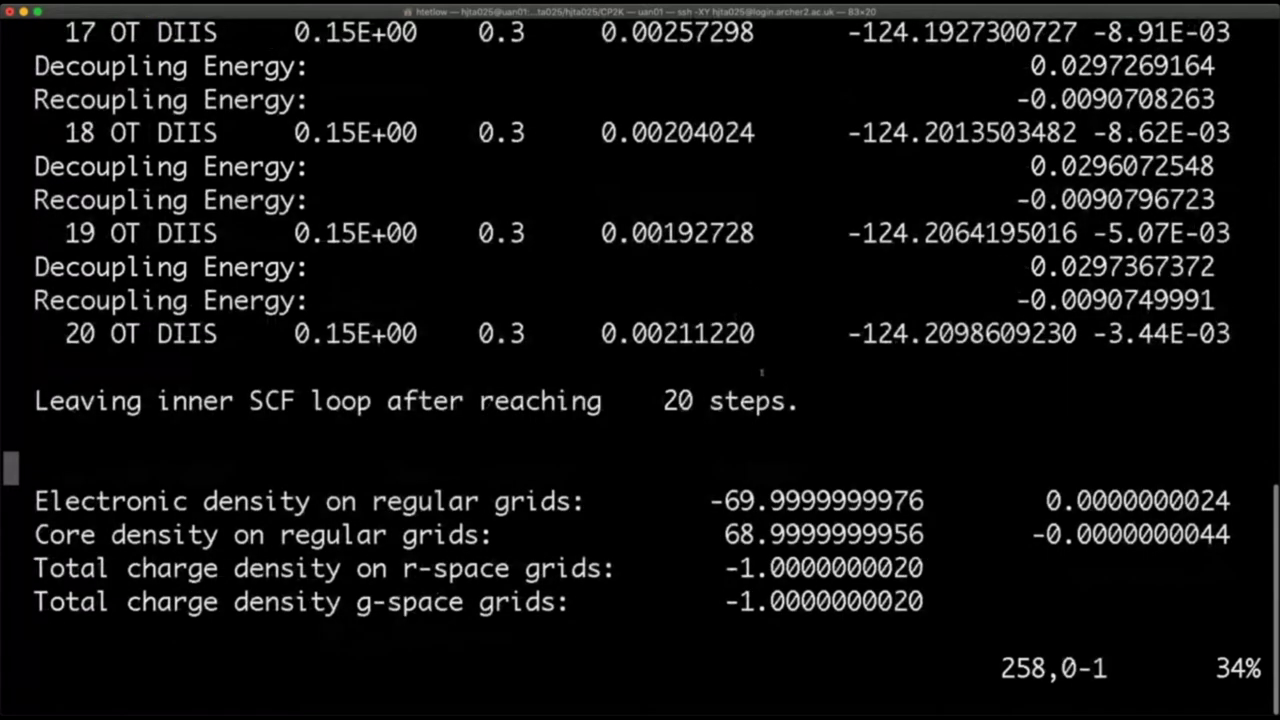
scroll(757, 372, "down", 1)
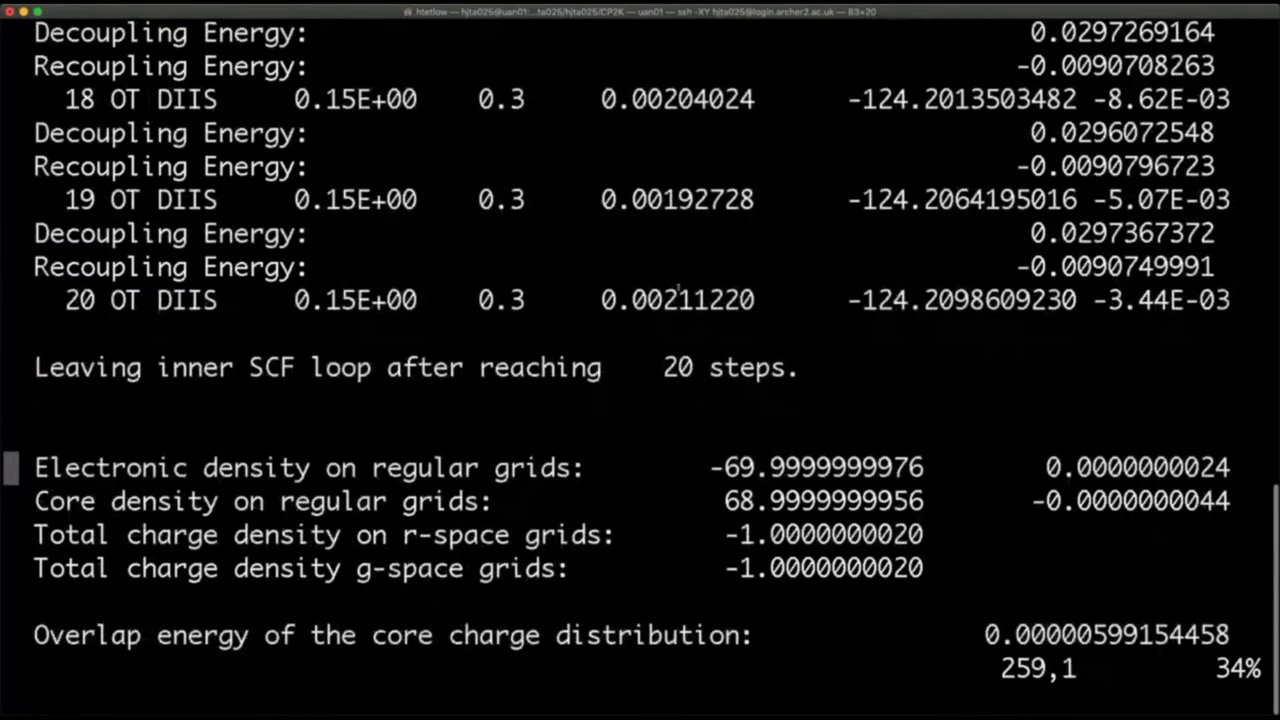
Review the density and energy breakdown after the first inner SCF loop, plus the outer SCF iteration 1 line and repeated OT settings.
scroll(679, 289, "down", 5)
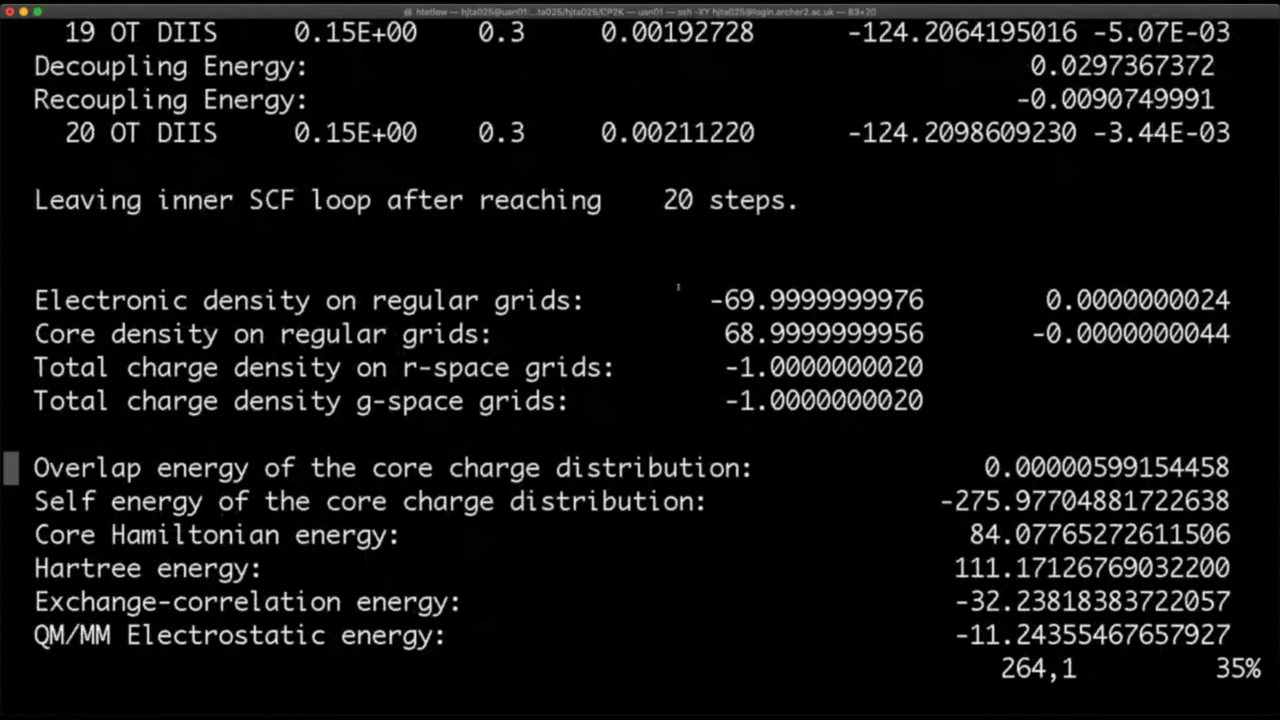
scroll(679, 289, "down", 3)
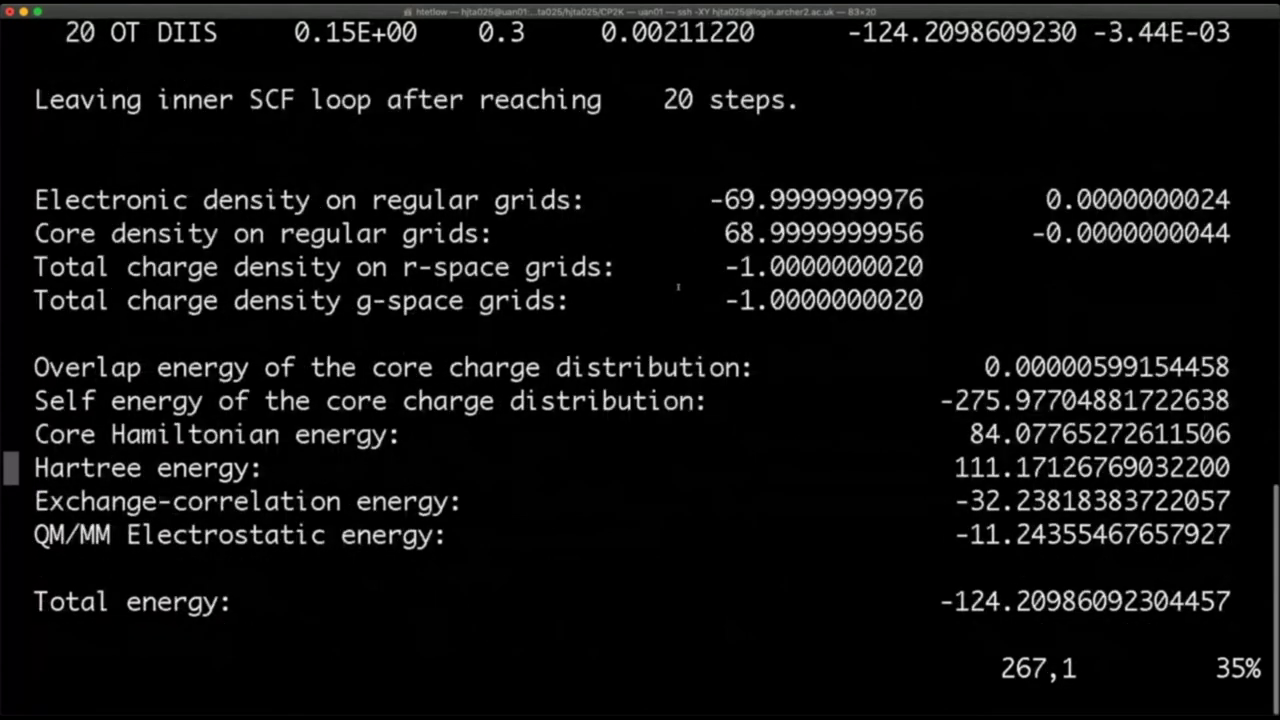
scroll(678, 287, "down", 11)
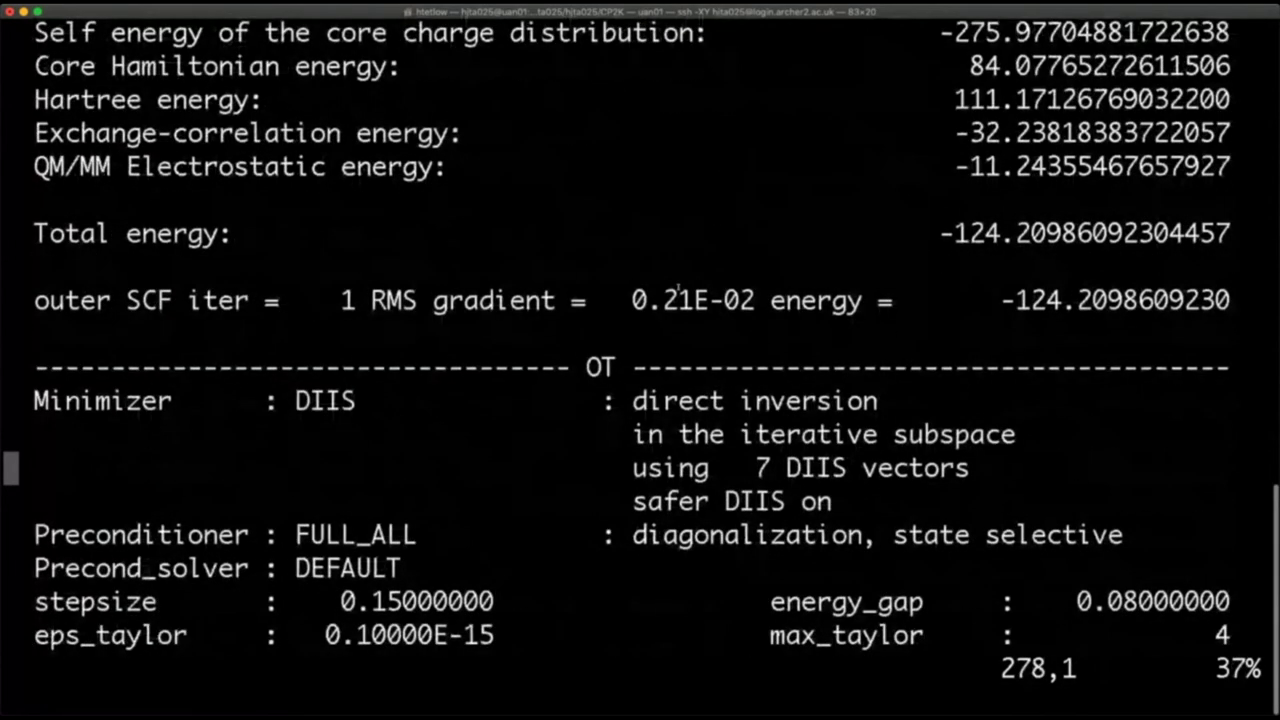
scroll(679, 289, "down", 4)
scroll(679, 289, "down", 7)
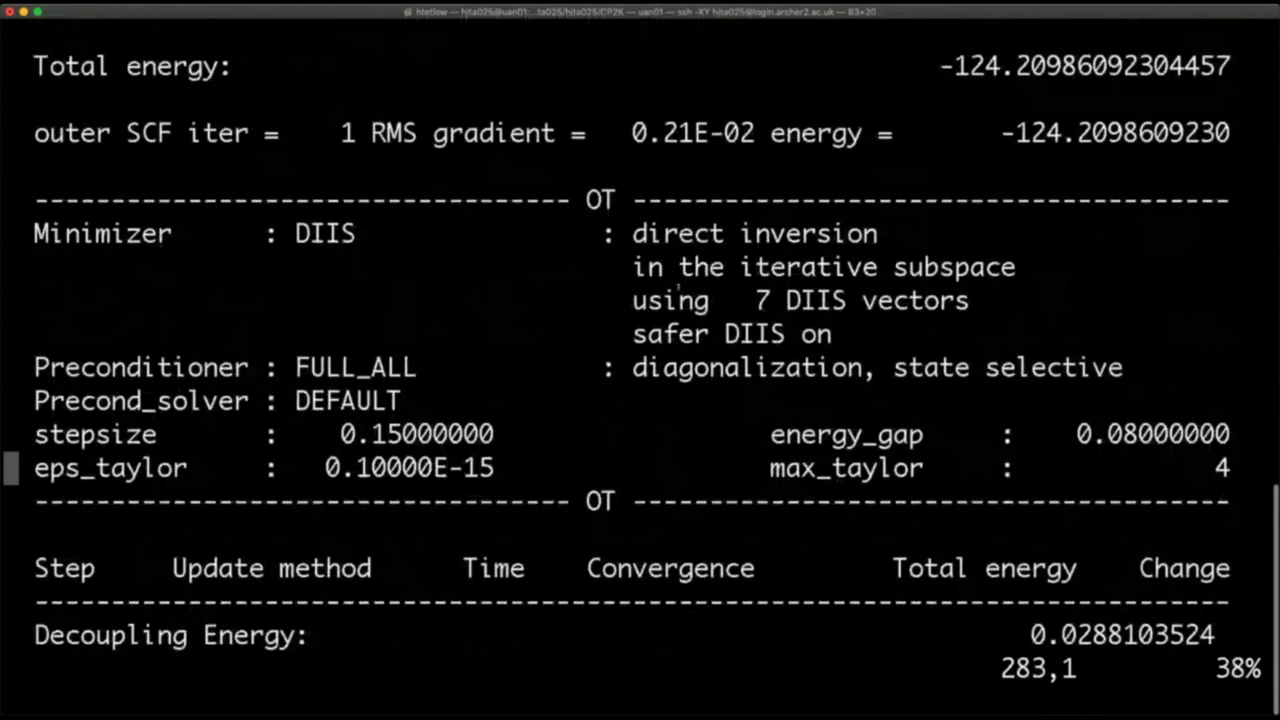
scroll(678, 287, "down", 4)
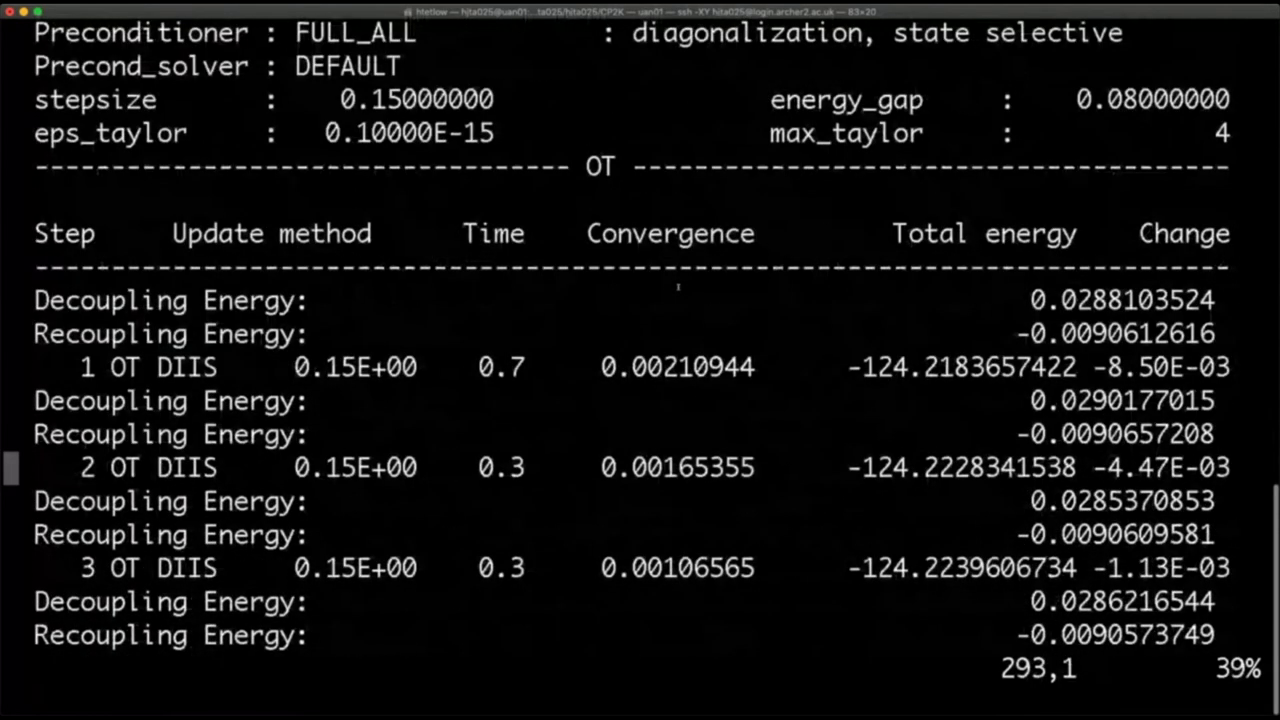
Follow the second inner SCF loop to its convergence line and check the total FORCE_EVAL (QMMM) energy.
scroll(678, 287, "down", 15)
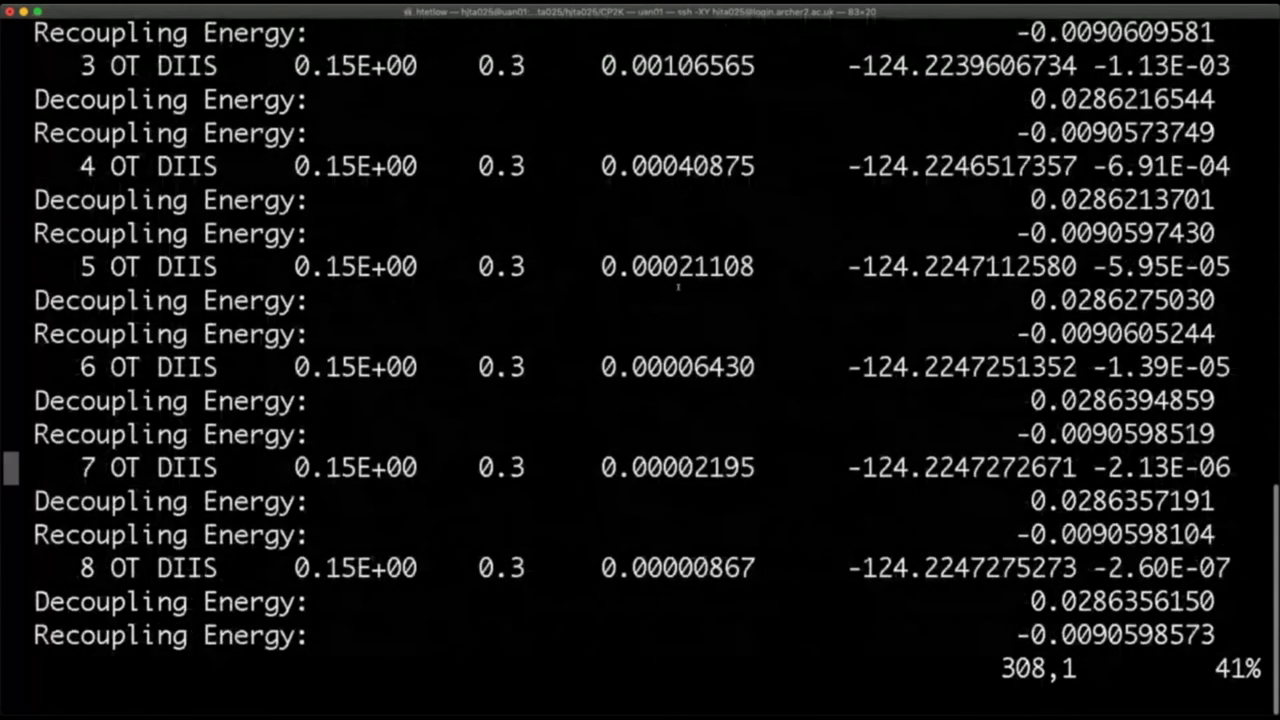
scroll(679, 287, "down", 11)
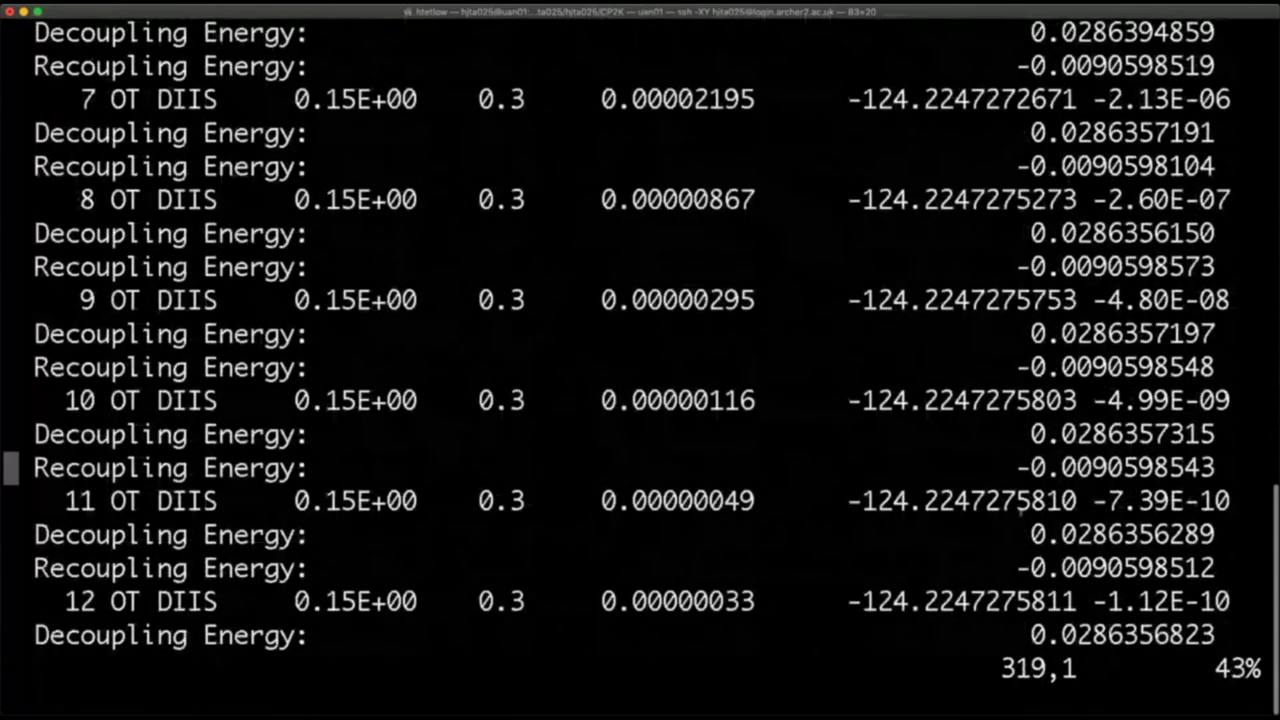
scroll(645, 462, "down", 13)
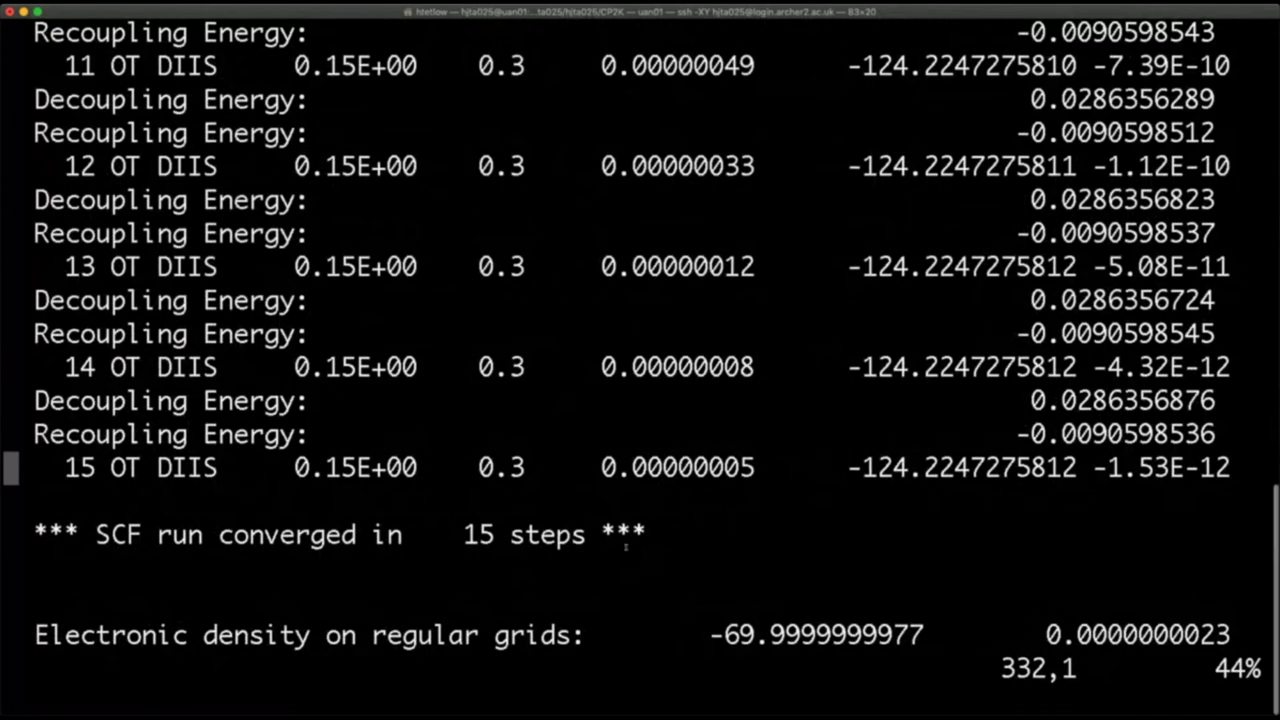
scroll(626, 546, "down", 2)
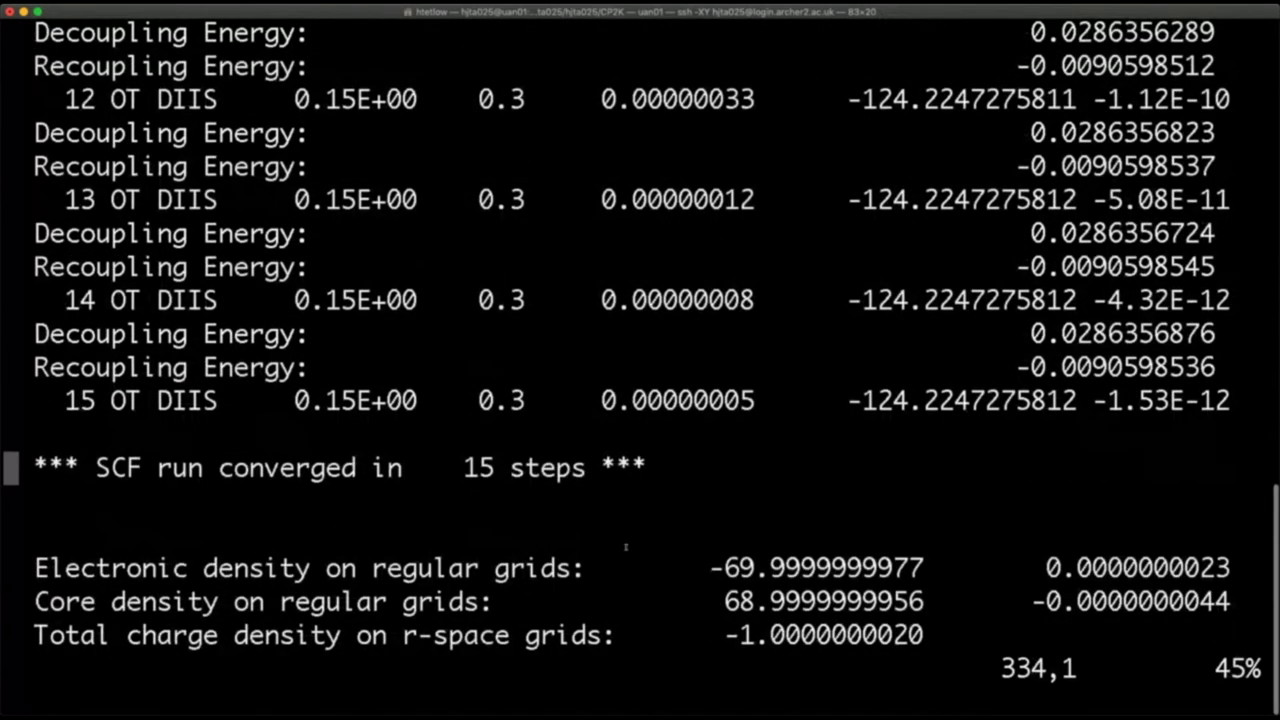
scroll(626, 546, "down", 8)
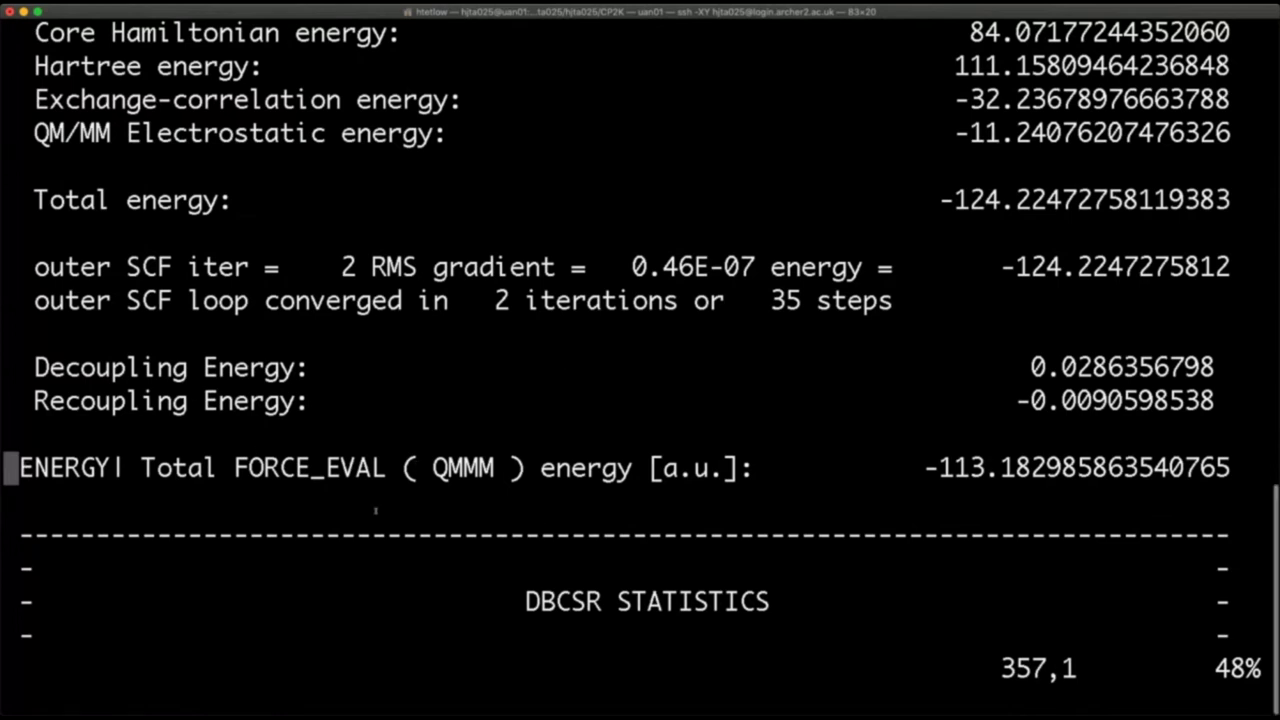
scroll(693, 467, "down", 1)
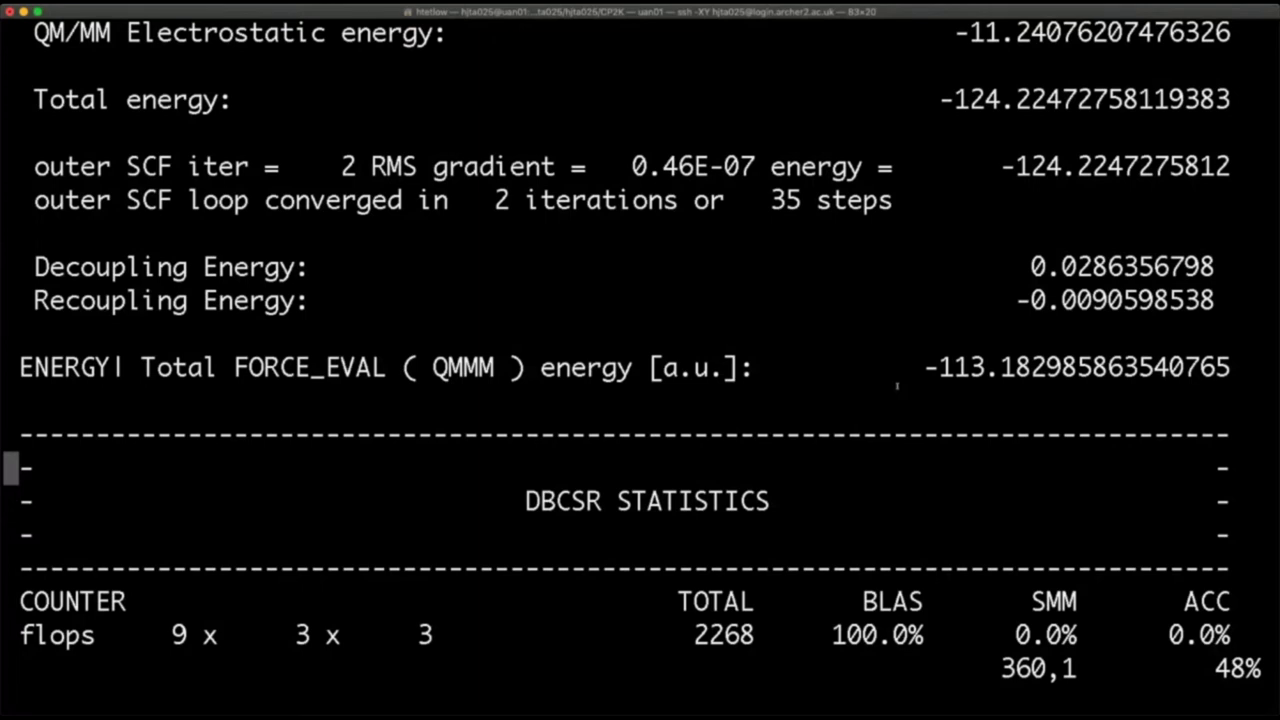
Skim the DBCSR statistics, the message passing performance tables and the reference list in cp2k.out.
scroll(897, 385, "down", 6)
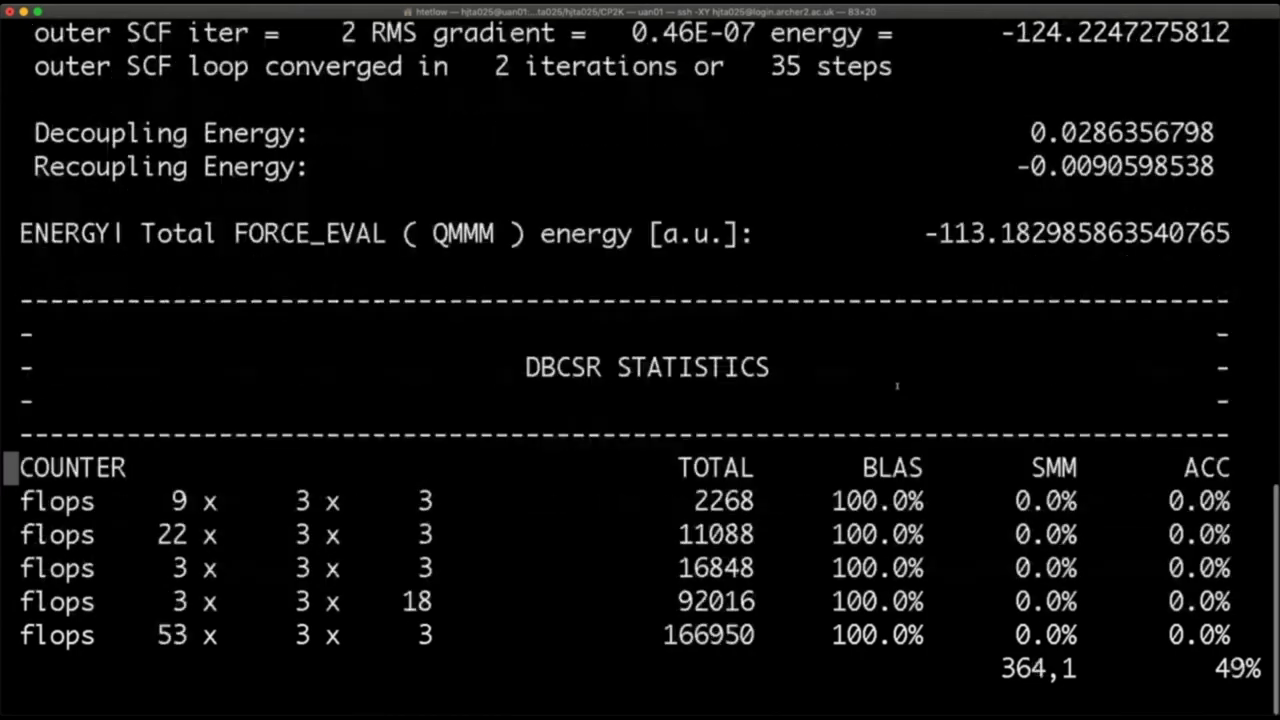
scroll(897, 388, "down", 20)
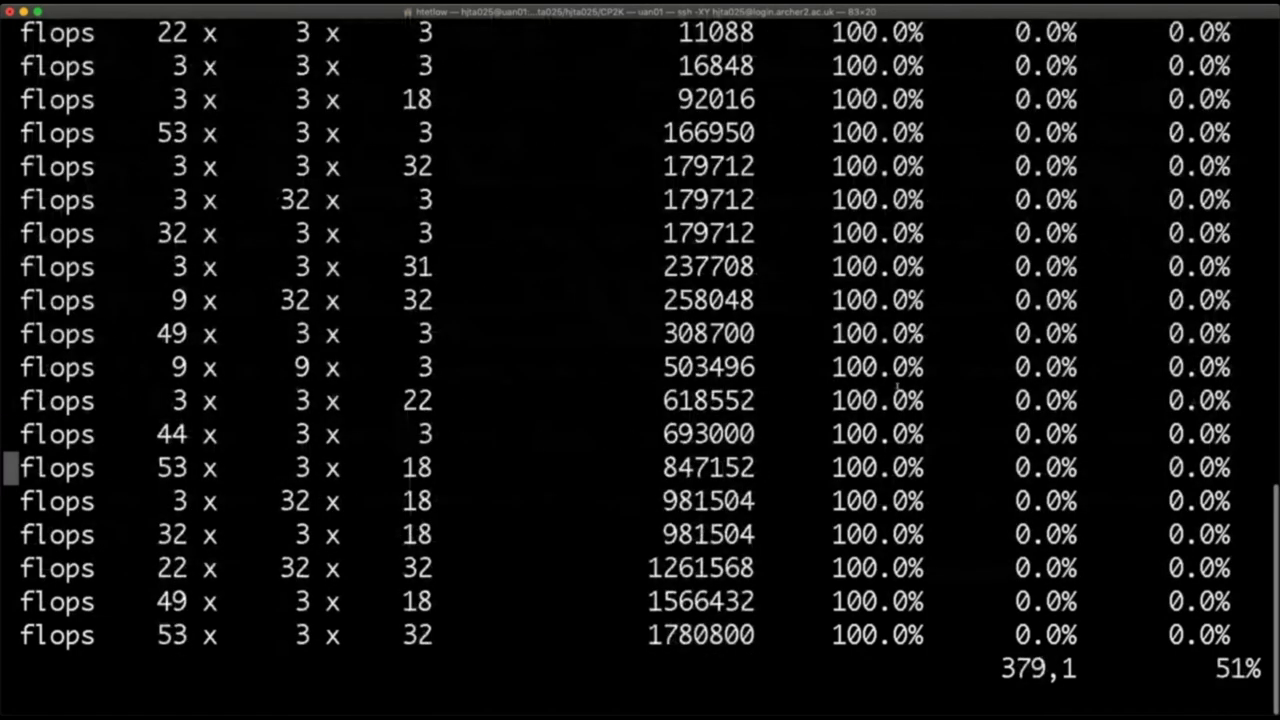
scroll(897, 388, "down", 20)
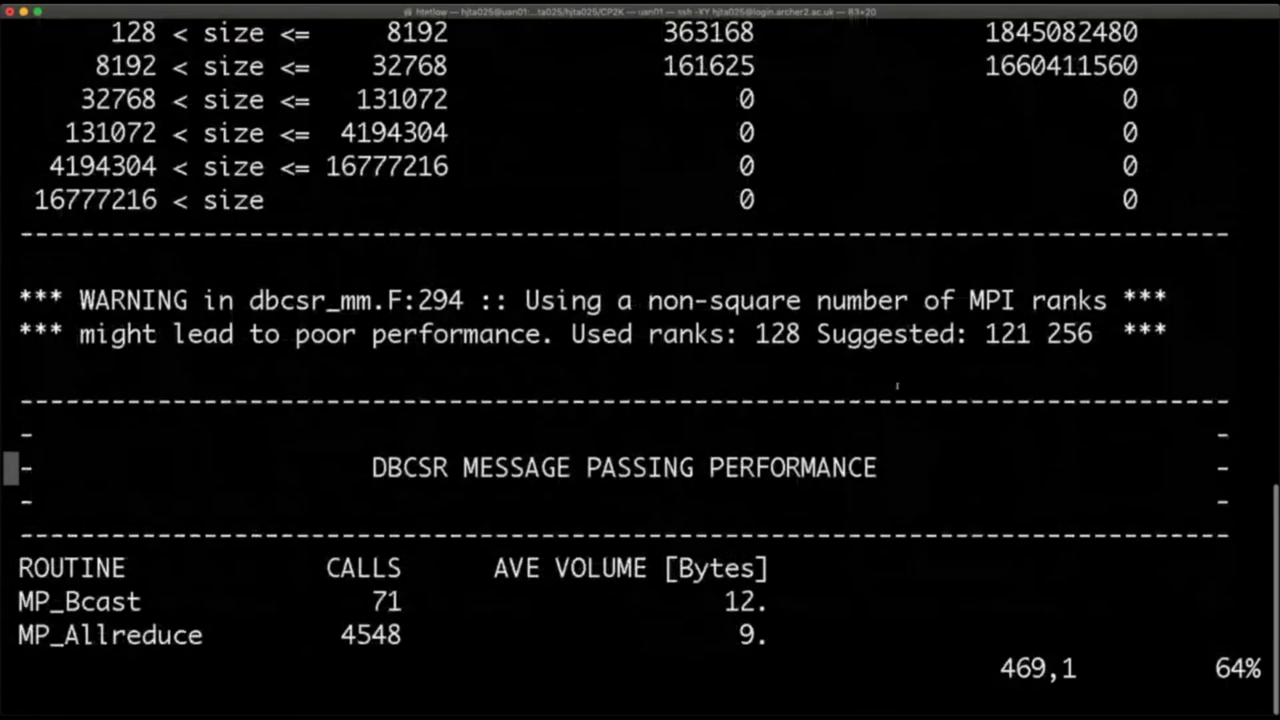
scroll(897, 385, "down", 6)
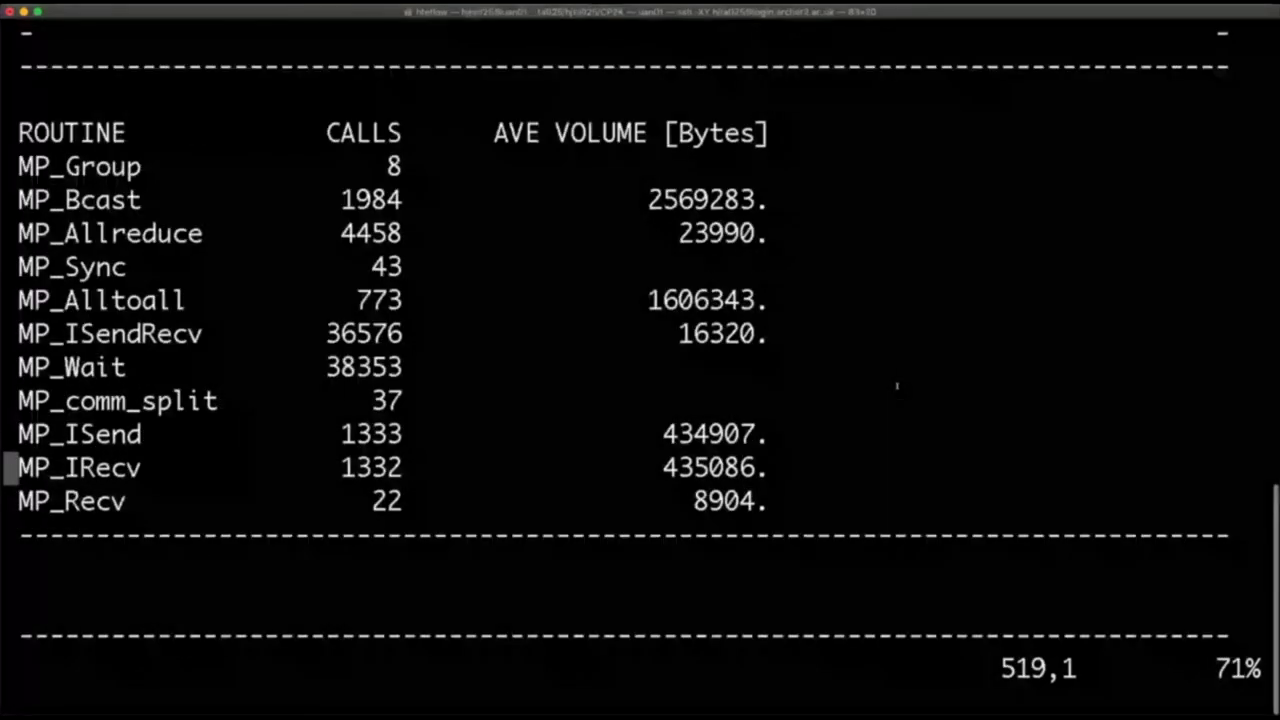
scroll(897, 385, "down", 20)
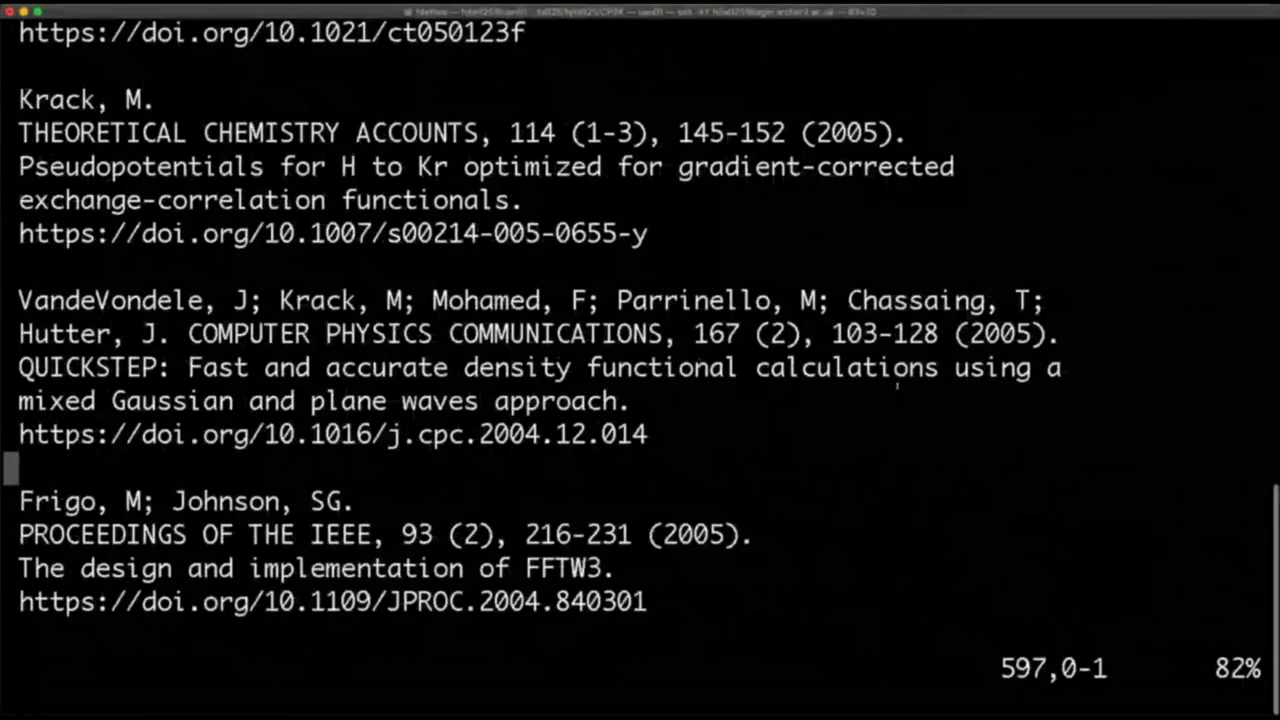
scroll(897, 390, "down", 12)
Examine the CP2K row of the TIMING table, highlighting its subroutine name and maximum total time.
scroll(729, 326, "up", 4)
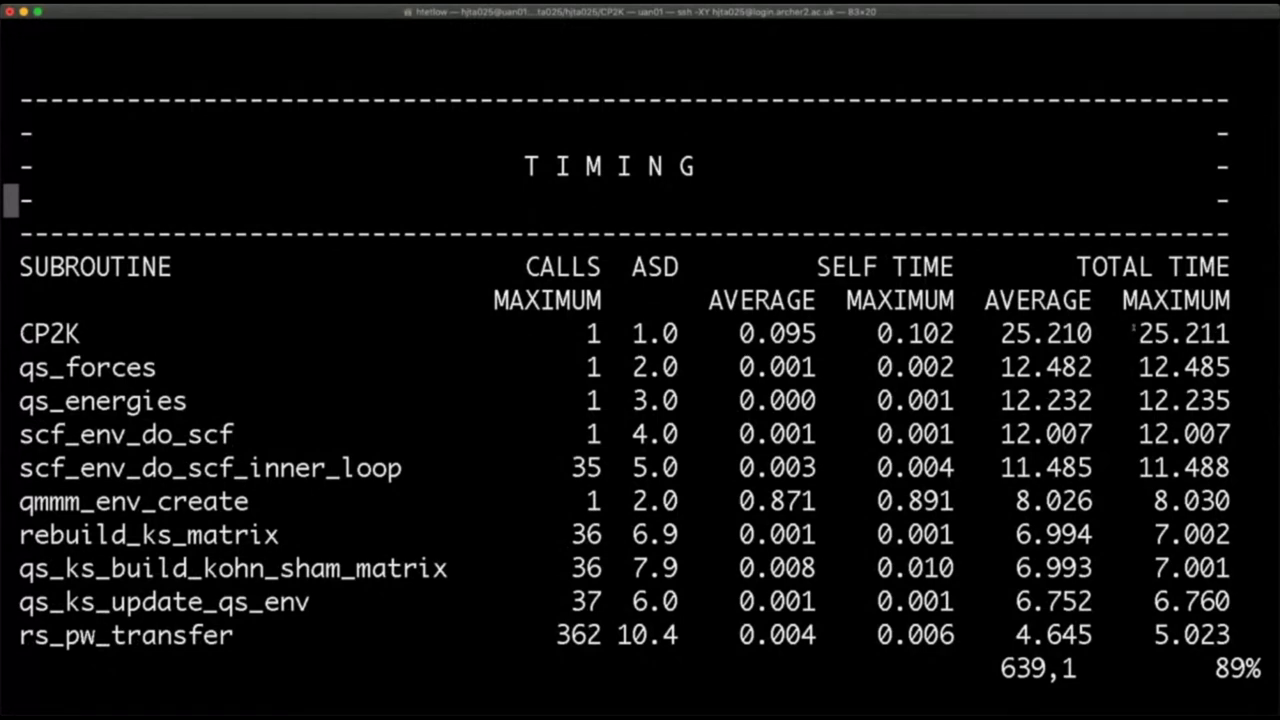
scroll(1134, 326, "down", 1)
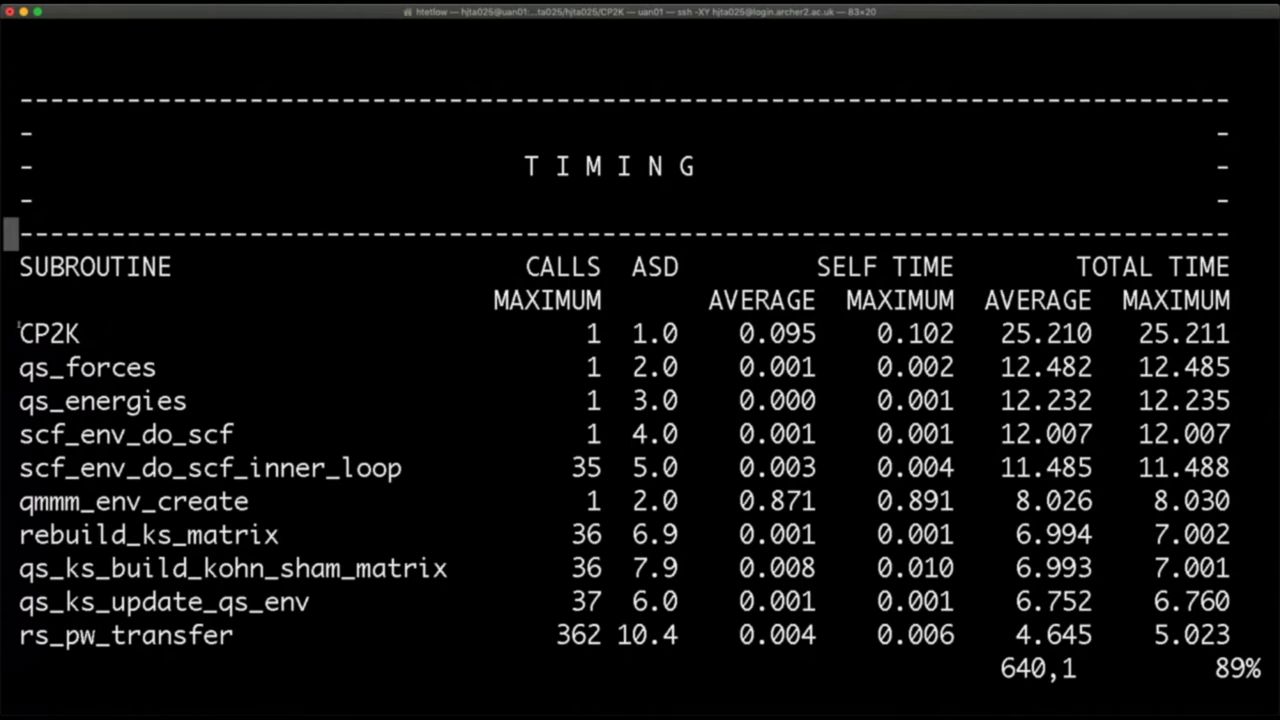
left_click_drag(22, 333, 98, 333)
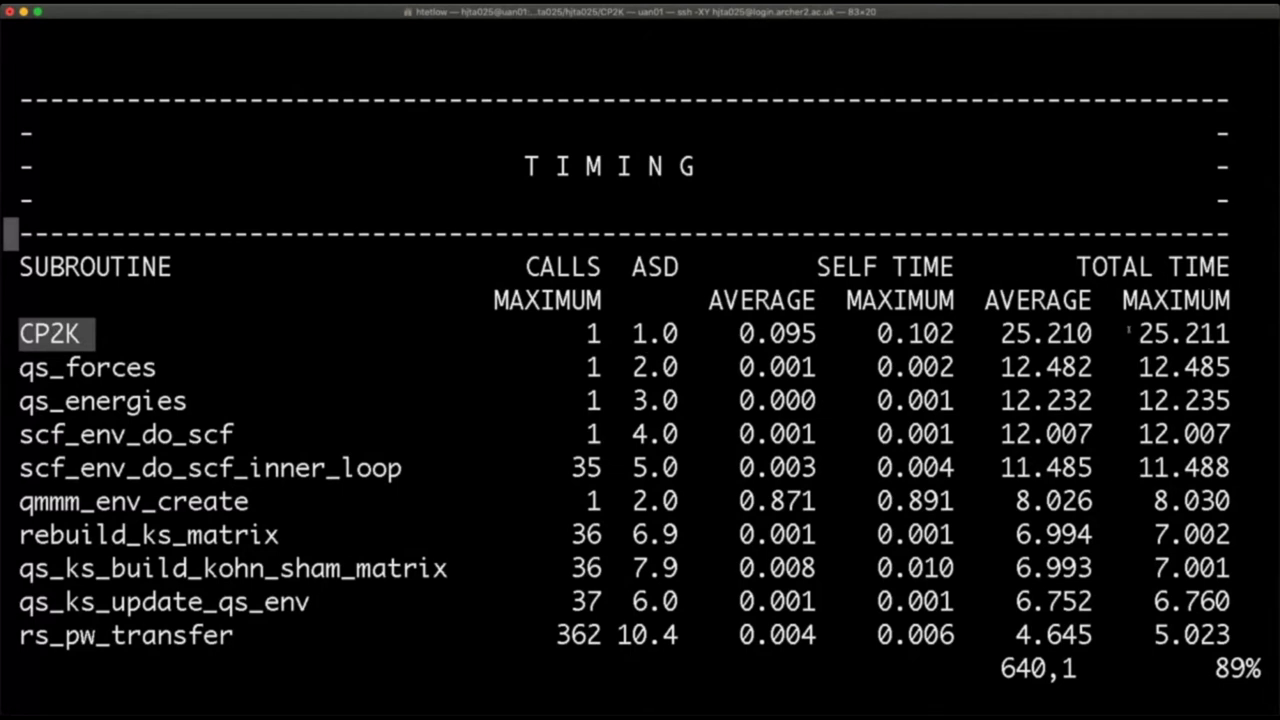
left_click_drag(1130, 333, 1228, 333)
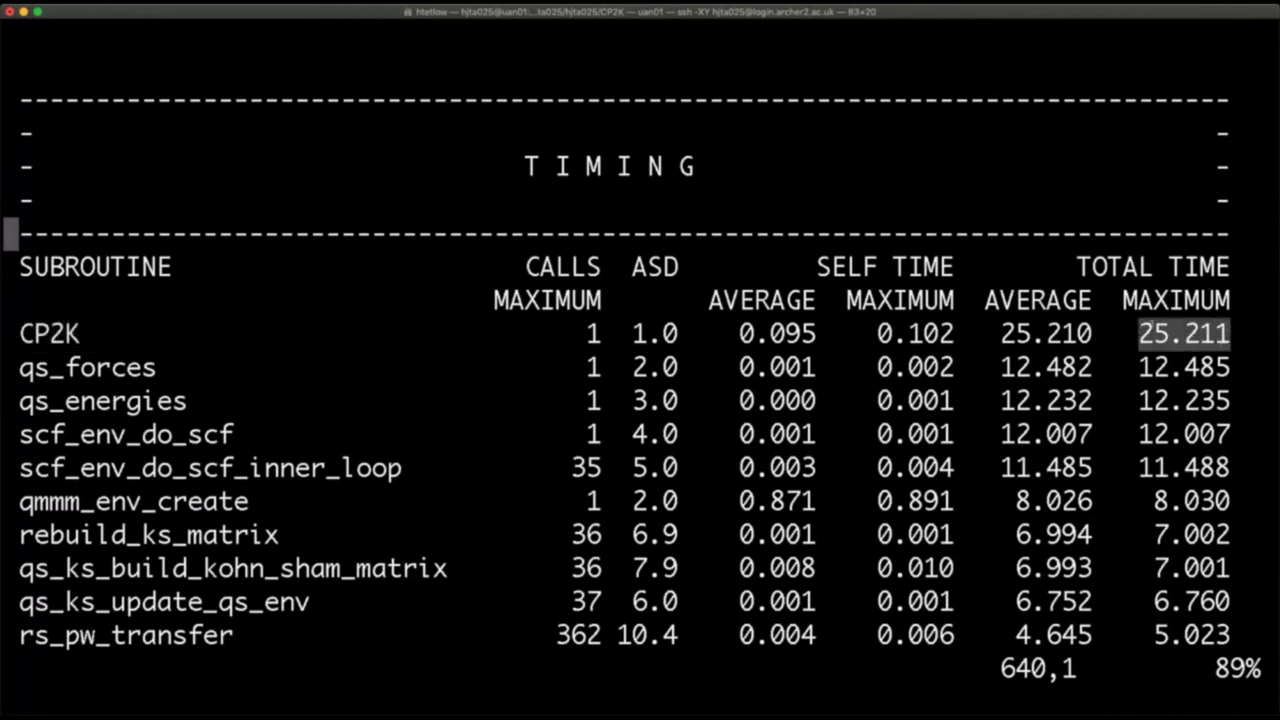
scroll(640, 450, "down", 1)
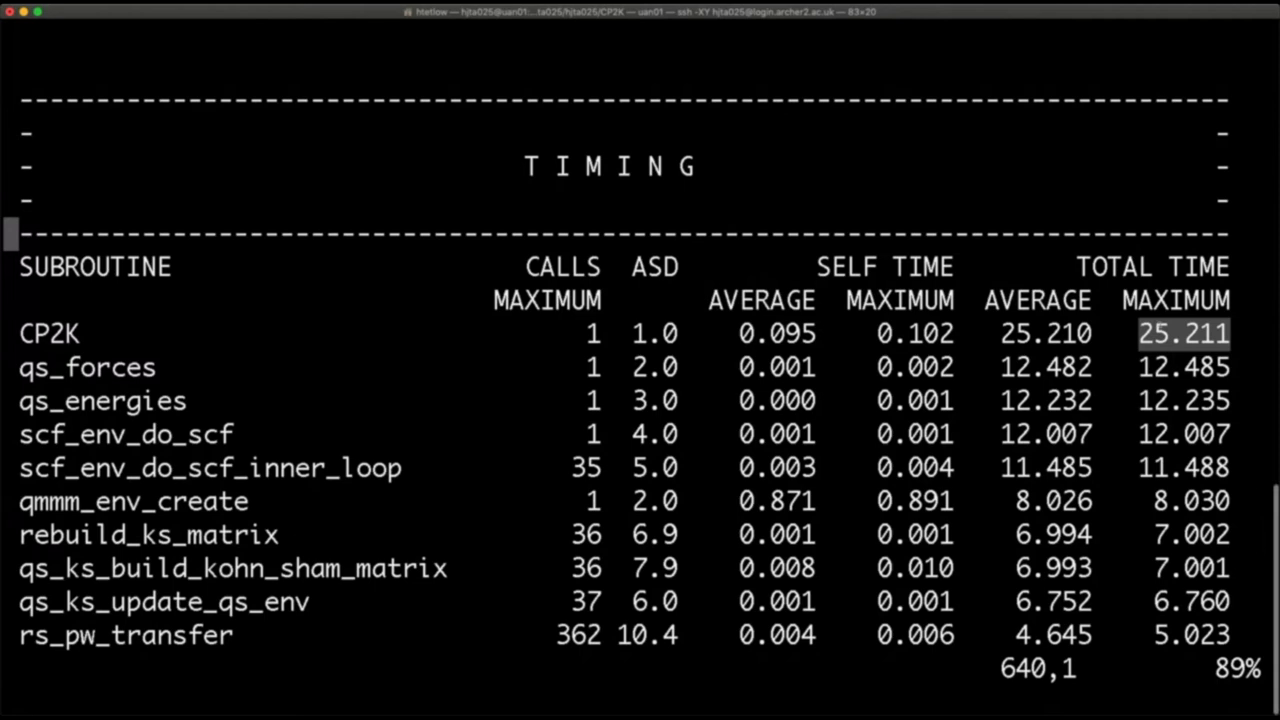
Look through the subroutine timings below the CP2K row and return to the TIMING table's header.
key("Down")
key("Down")
key("Down")
key("Down")
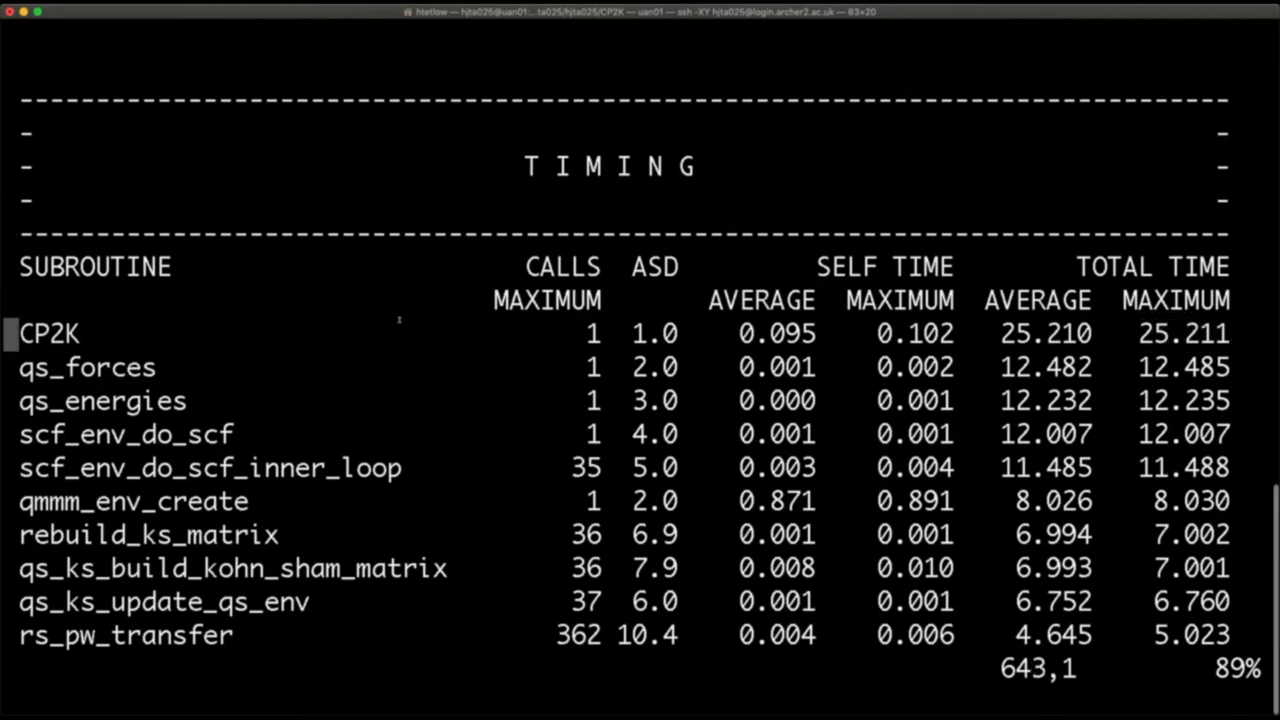
key("Down")
key("Down")
key("Down")
key("Down")
key("Down")
key("Down")
key("Down")
key("Down")
key("Down")
key("Down")
key("Down")
key("Down")
key("Down")
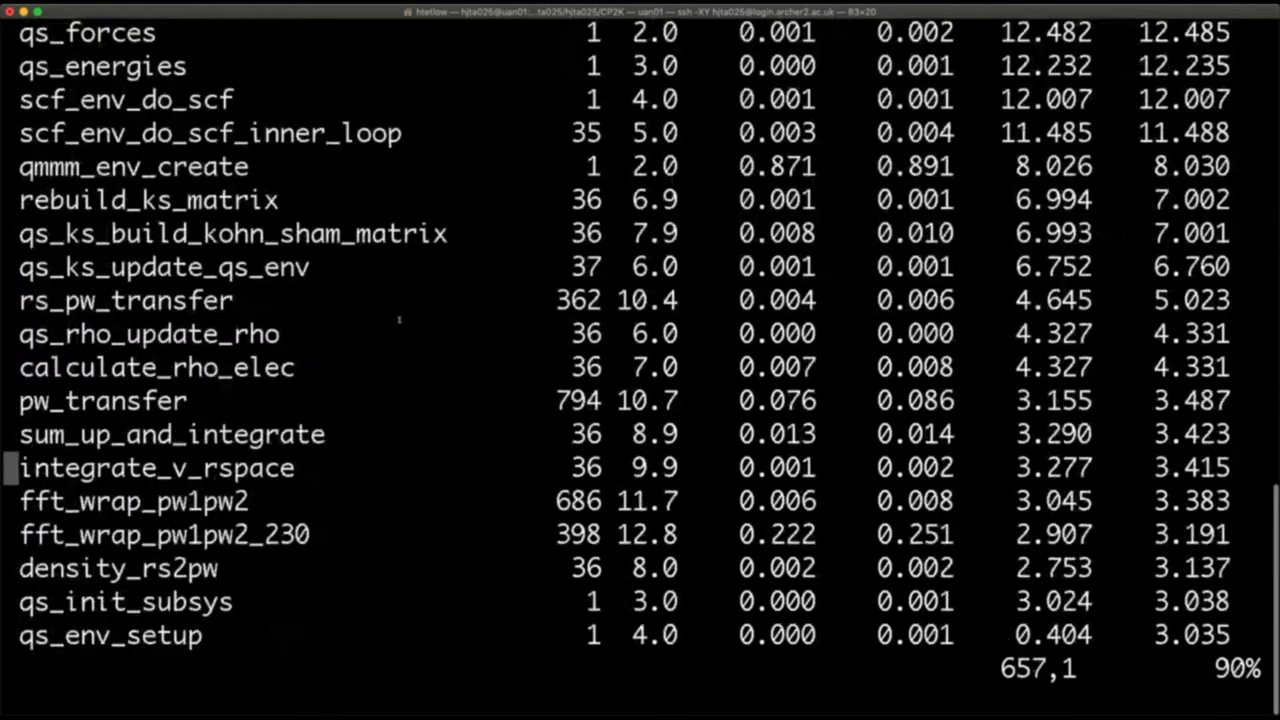
key("Down")
key("Down")
key("Down")
key("Down")
key("Down")
key("Down")
key("Down")
key("Down")
key("Up")
key("Up")
key("Up")
key("Up")
key("Up")
key("Up")
key("Up")
key("Up")
key("Up")
key("Up")
key("Up")
key("Up")
key("Up")
key("Up")
key("Up")
key("Up")
key("Up")
key("Up")
key("Up")
key("Up")
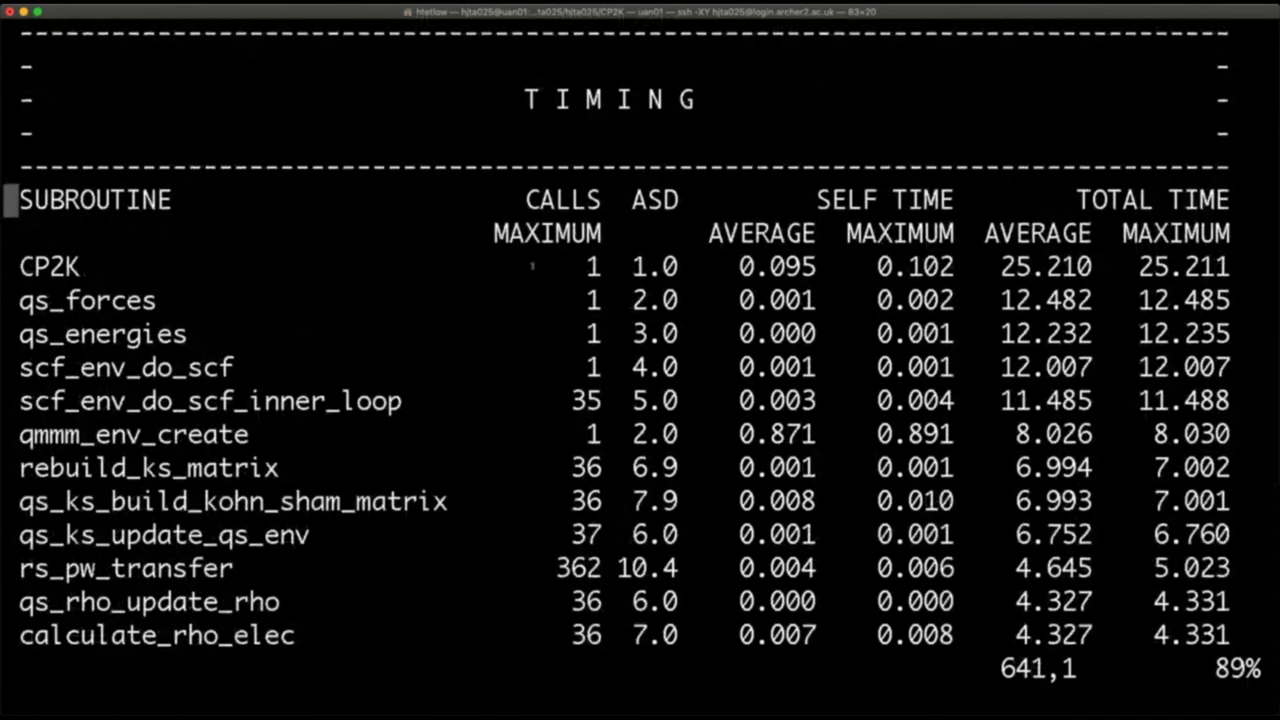
Recheck the CP2K row's maximum total time and quit vi without changing cp2k.out.
double_click(1175, 269)
left_click(1175, 267)
scroll(1176, 268, "up", 8)
scroll(1176, 268, "up", 10)
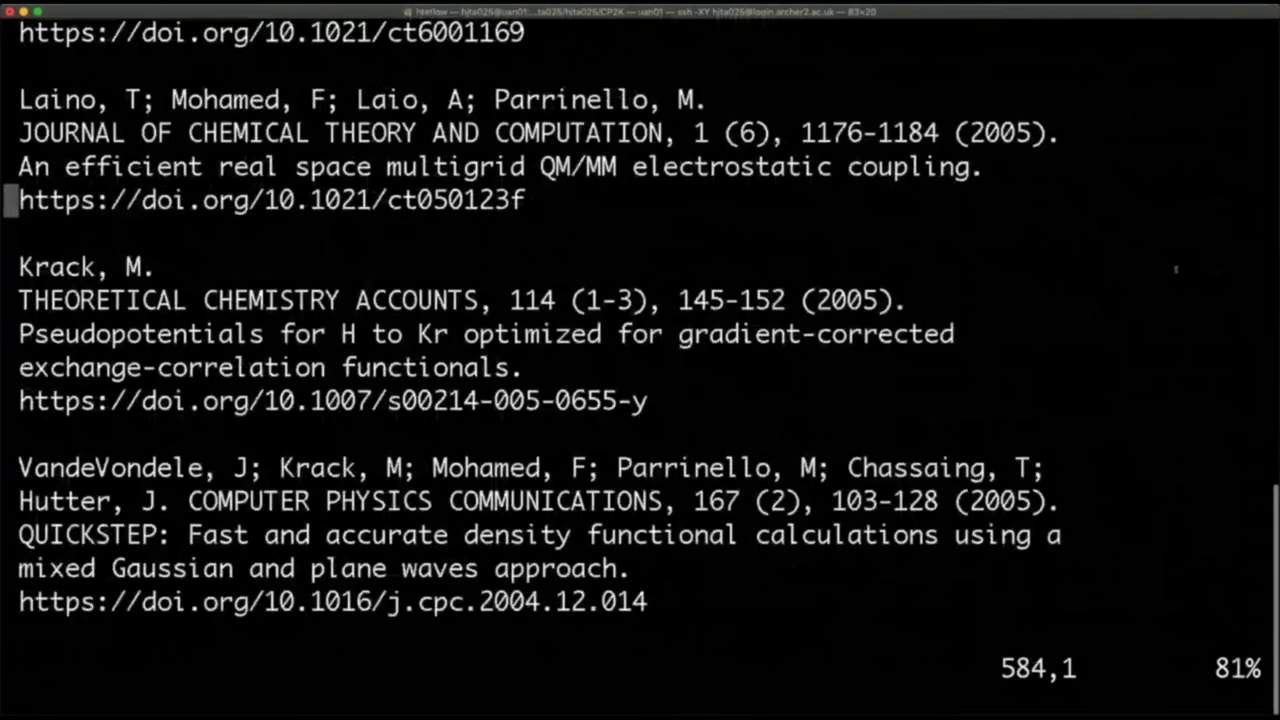
type(":q")
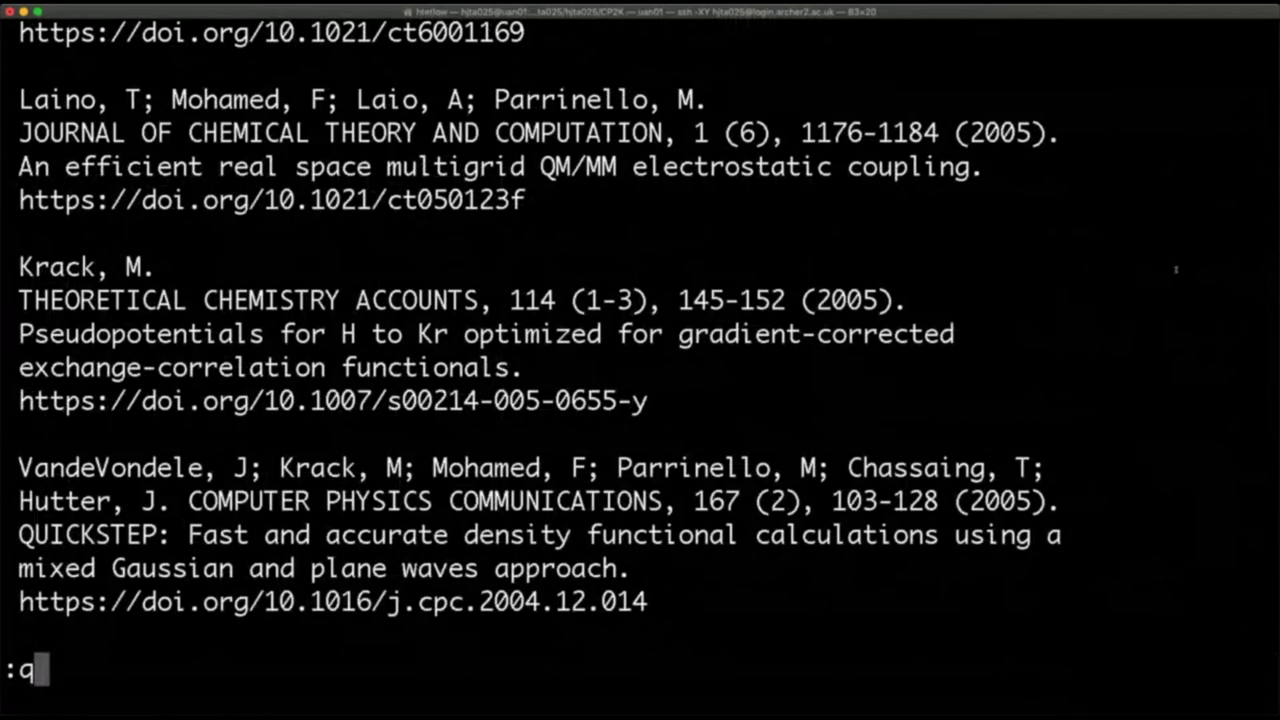
key("Return")
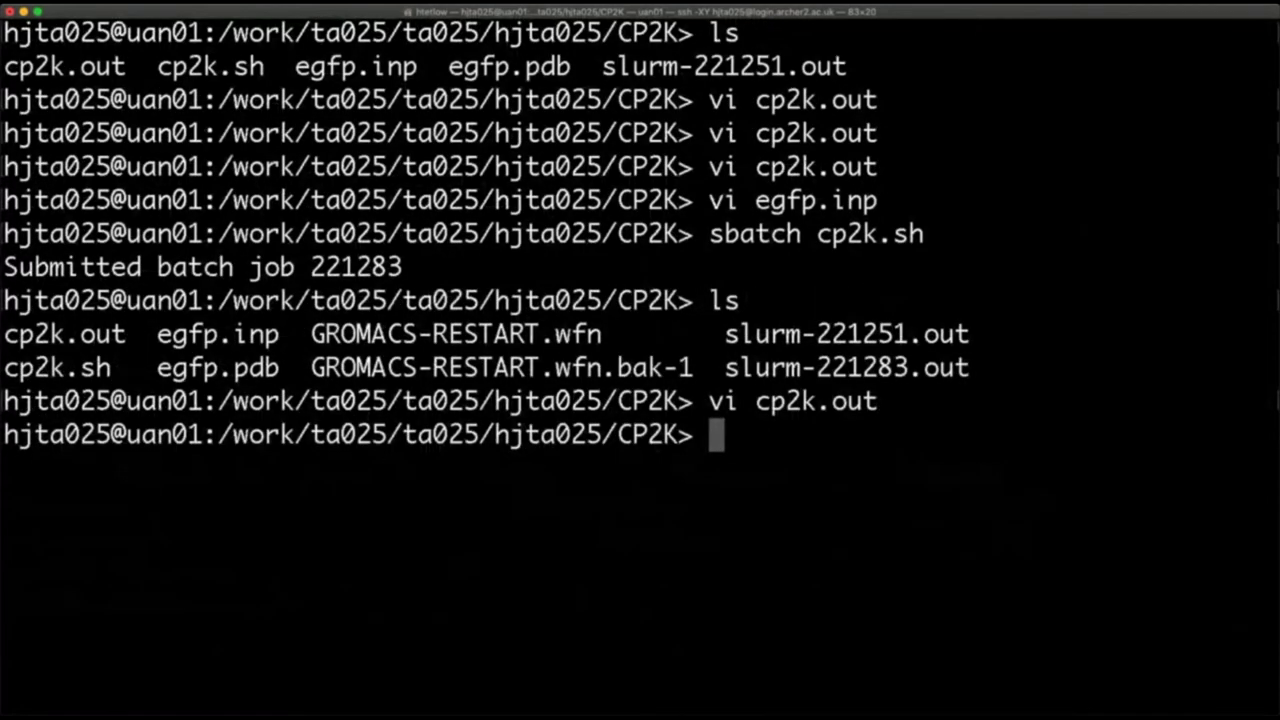
Return to the terminal and list the CP2K working directory's files.
key("super+Tab")
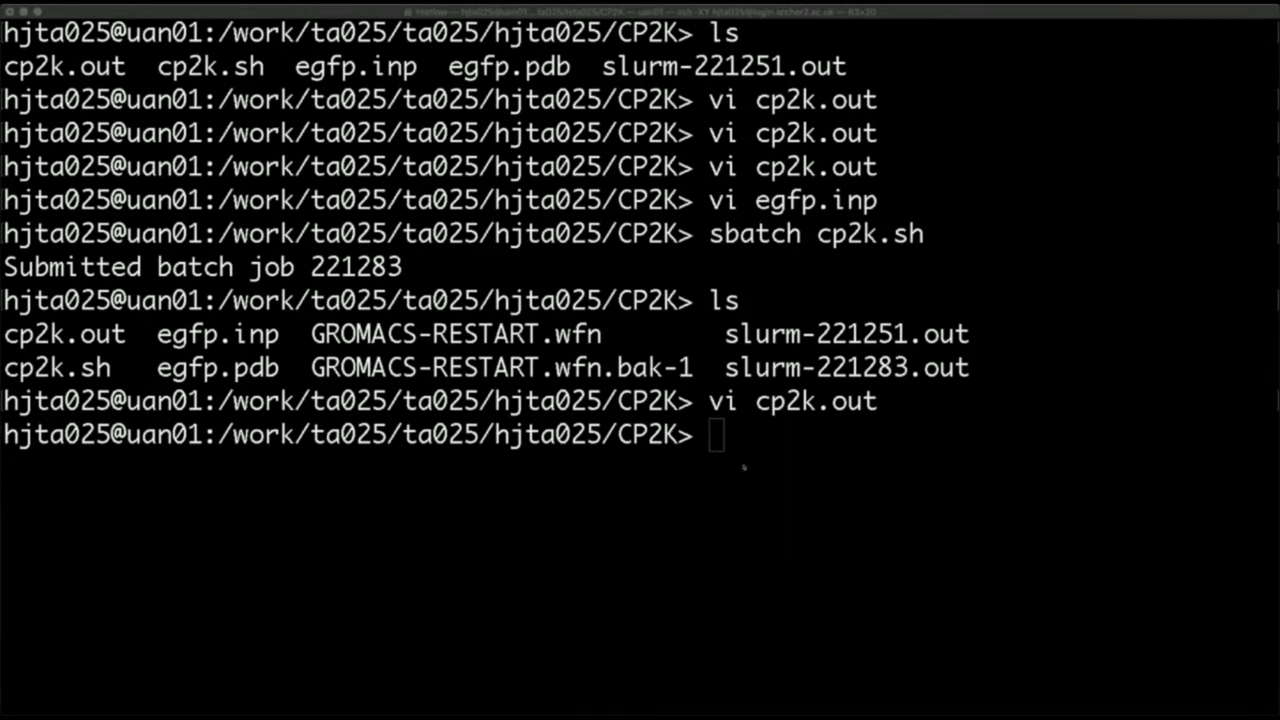
type("ls")
key("Return")
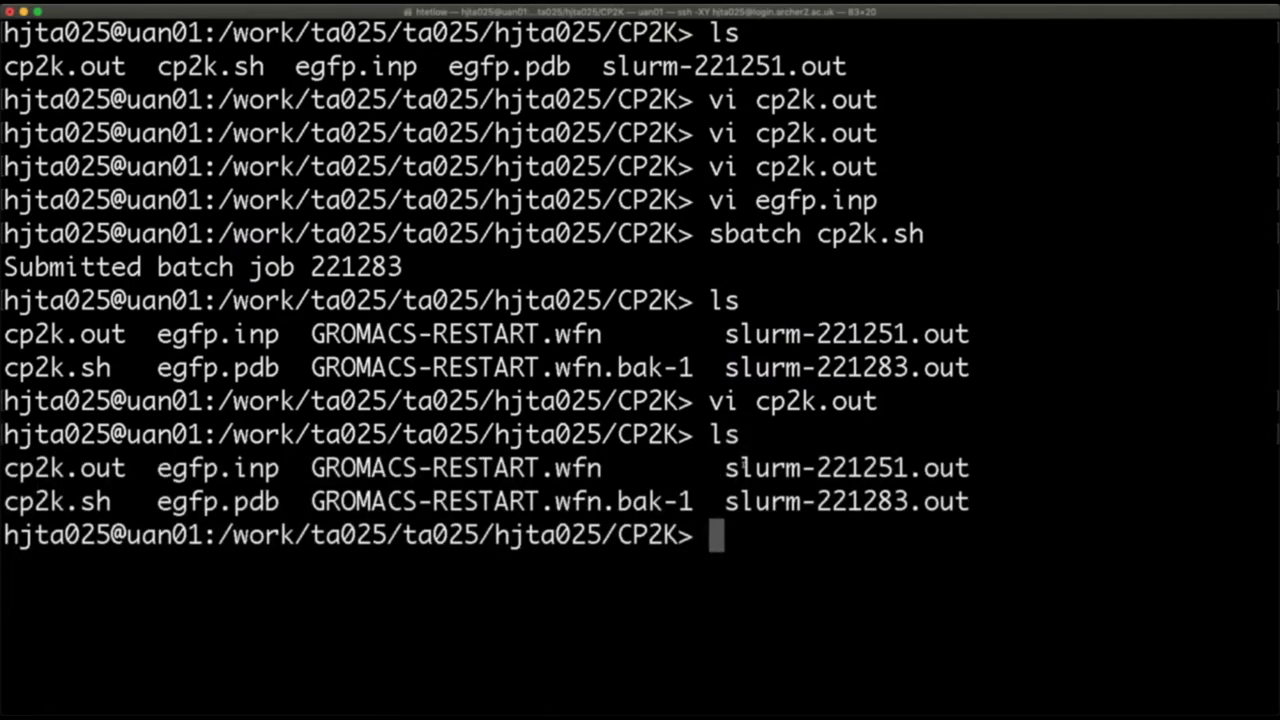
Rename GROMACS-RESTART.wfn to EGFP-RESTART.wfn and list the working directory's files.
type("mv")
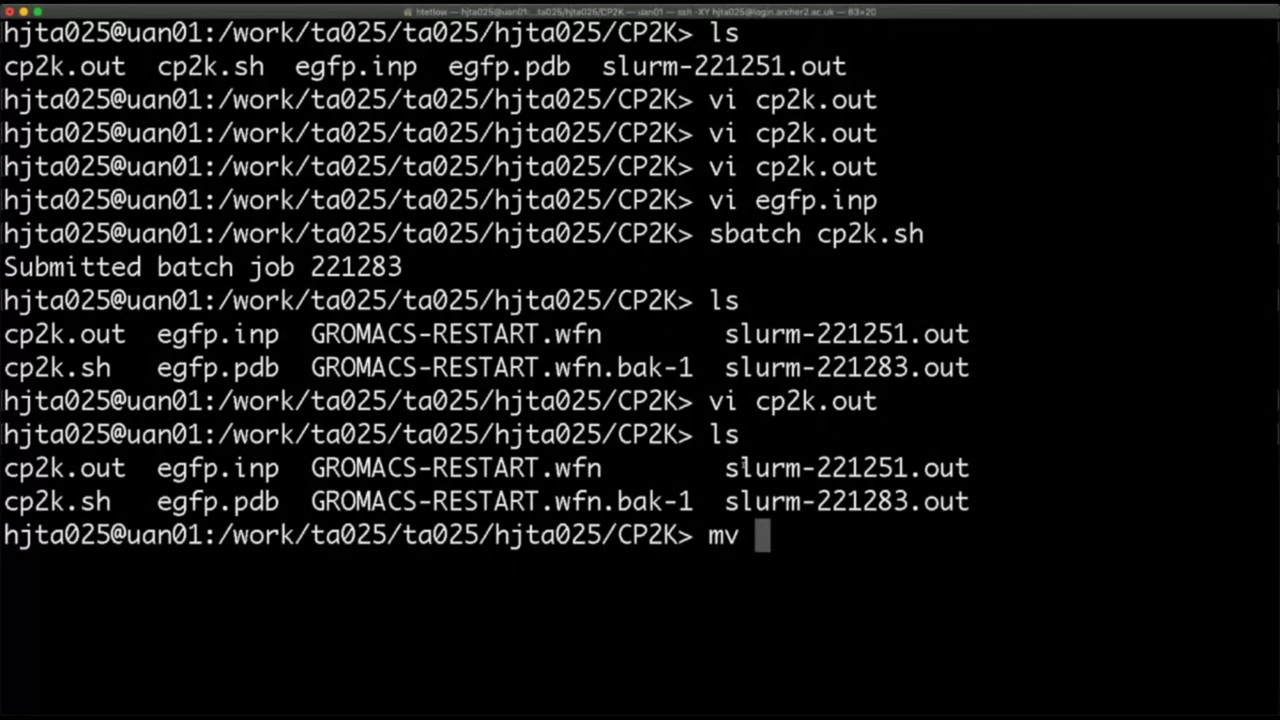
type("G")
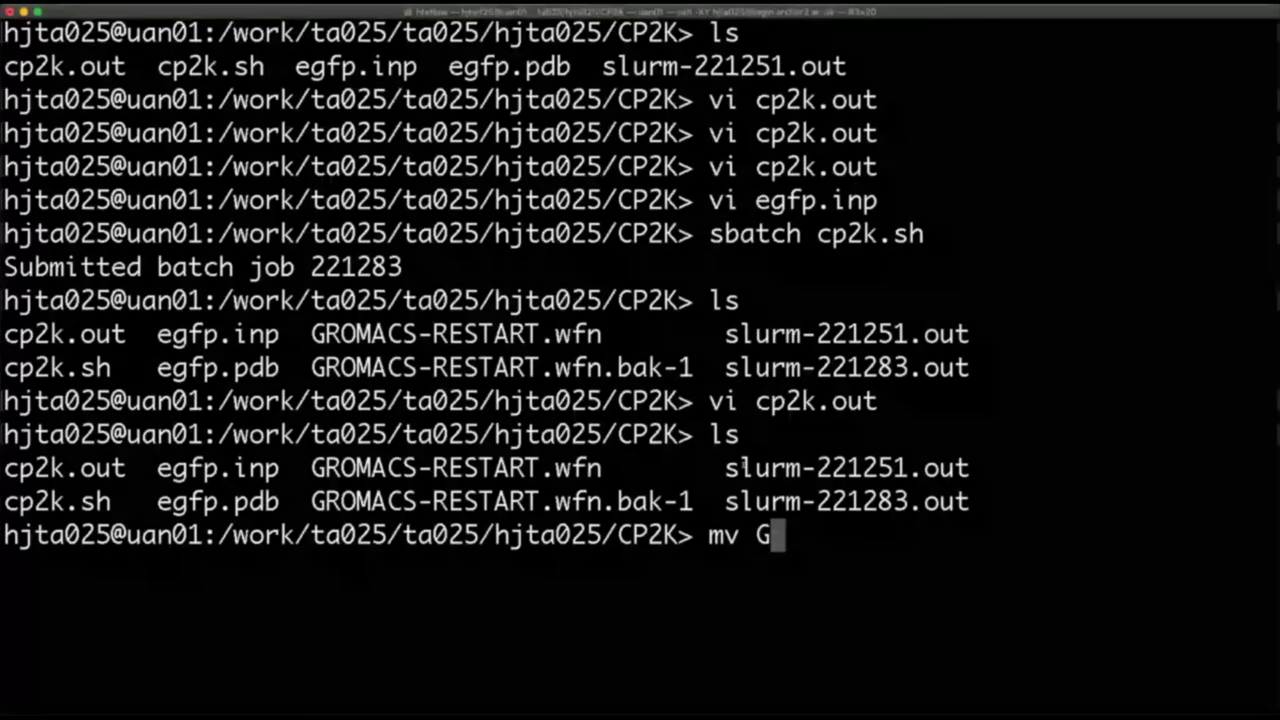
key("Tab")
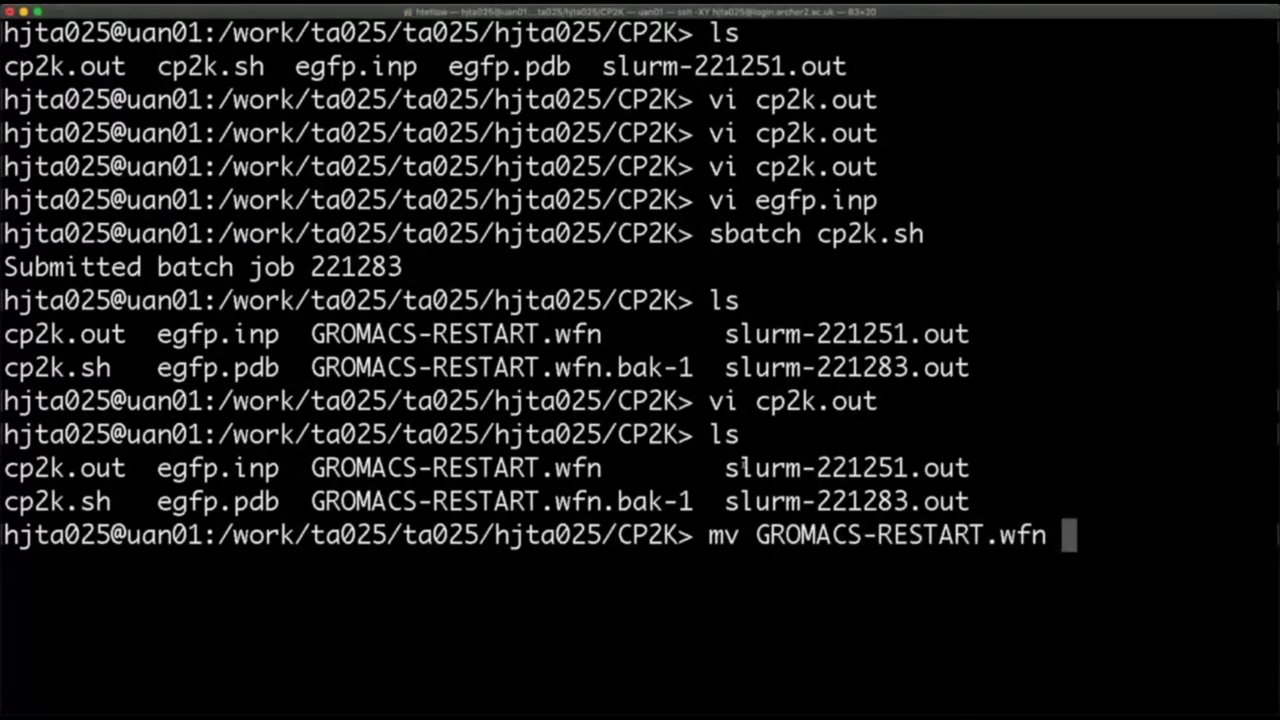
type("EGFP-REST")
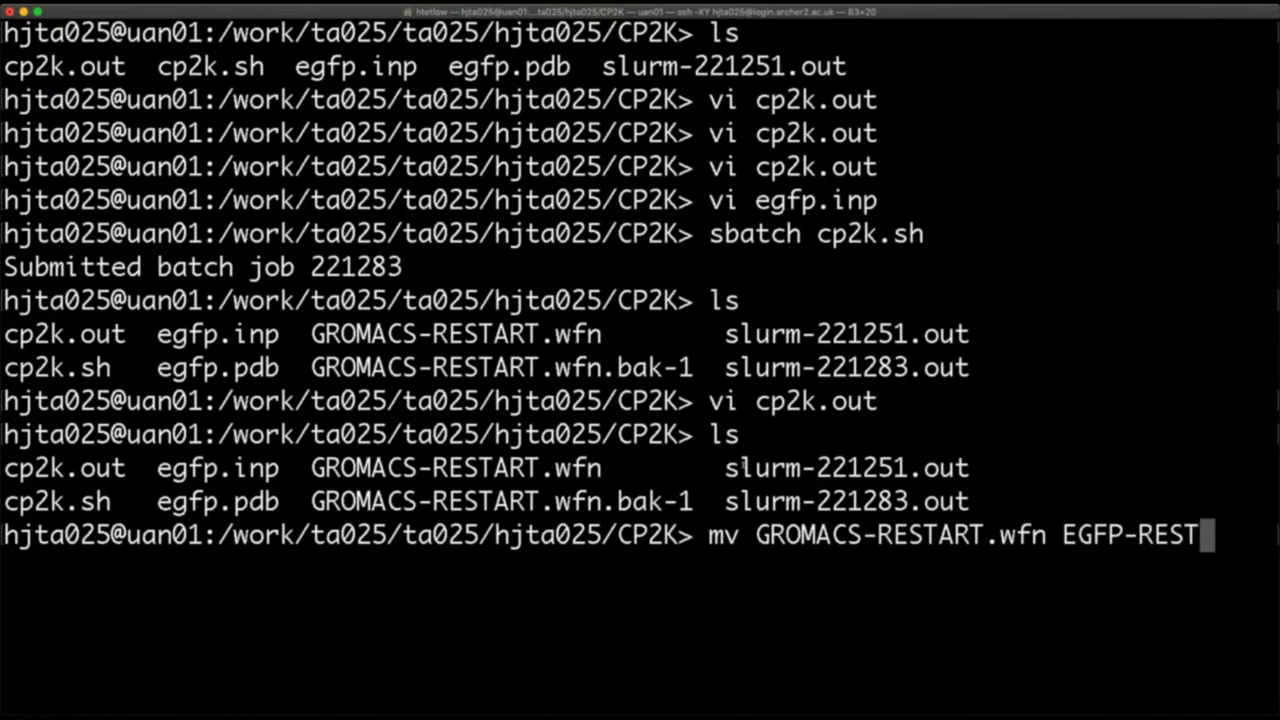
type("ART.wfn")
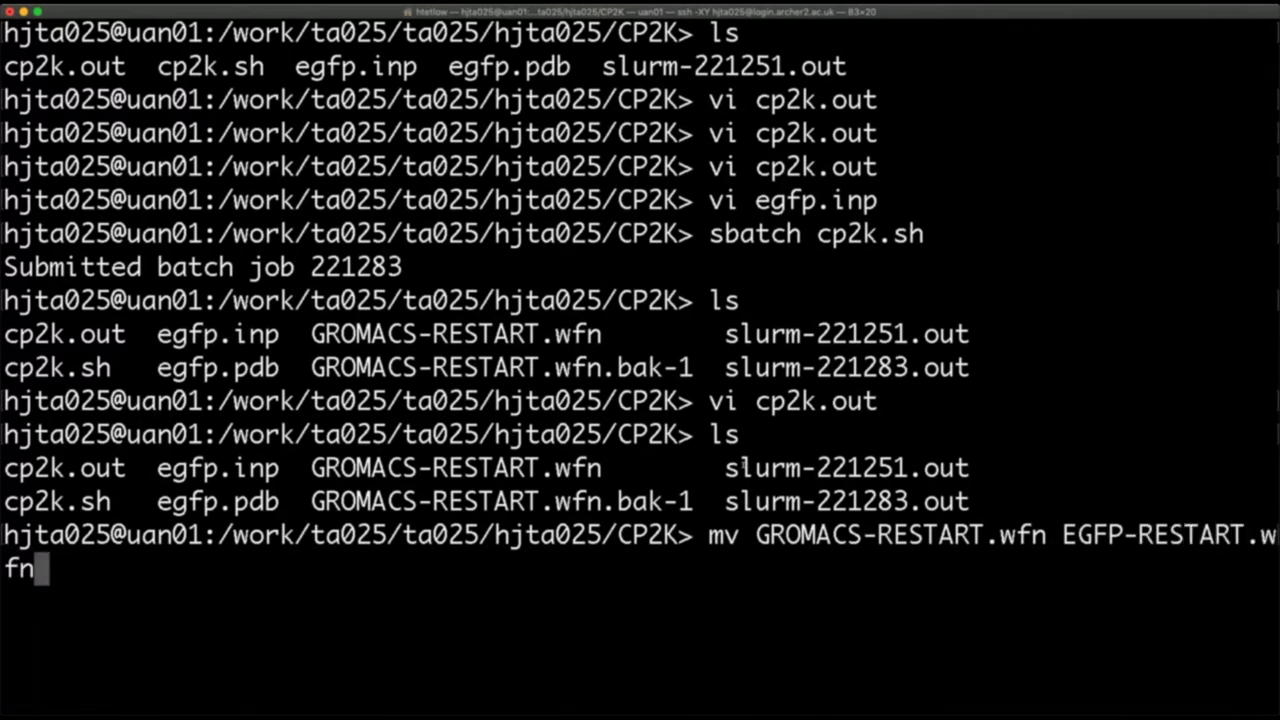
key("Return")
type("ls")
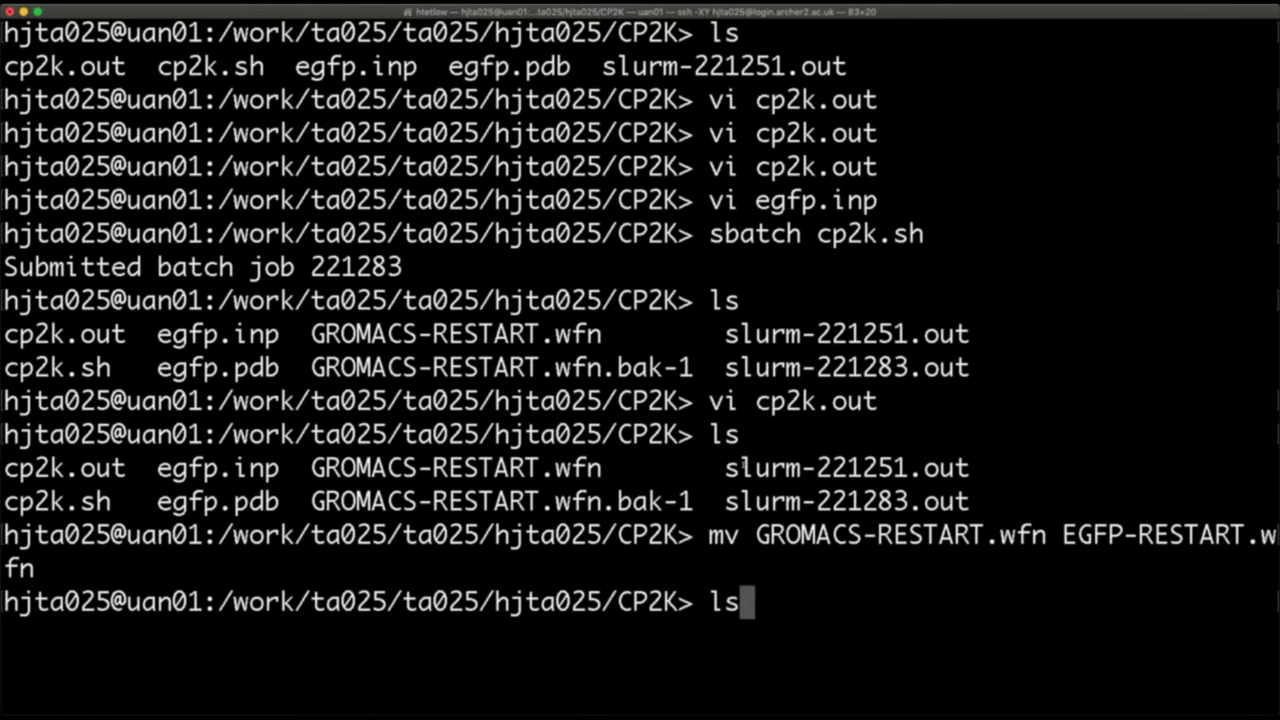
key("Return")
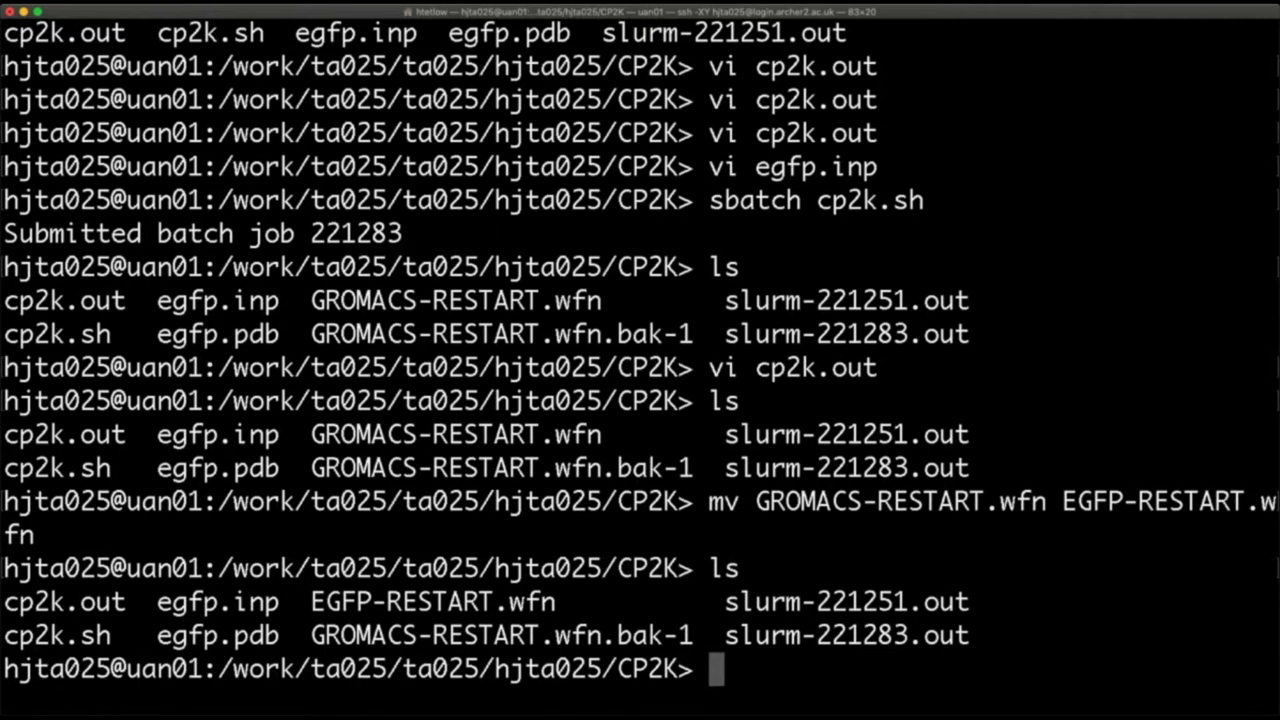
Return to the terminal and open the CP2K input file egfp.inp in vi.
key("super+Tab")
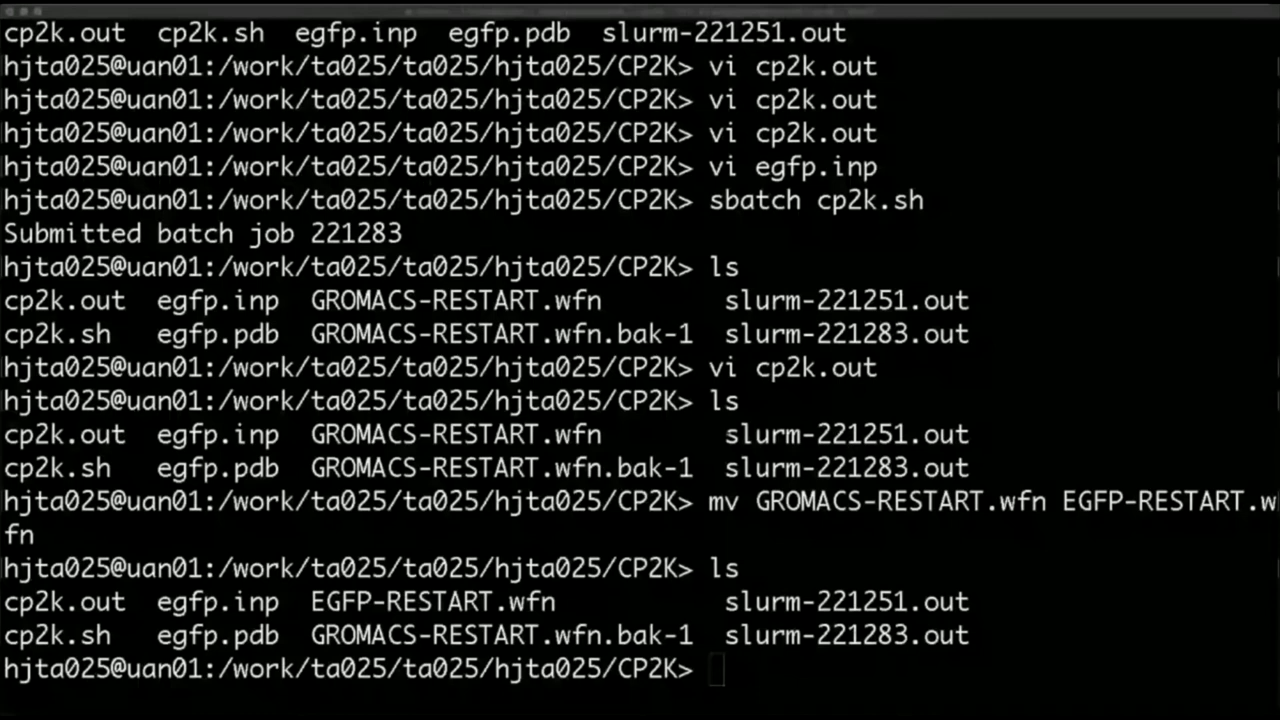
left_click(757, 436)
type("vi ")
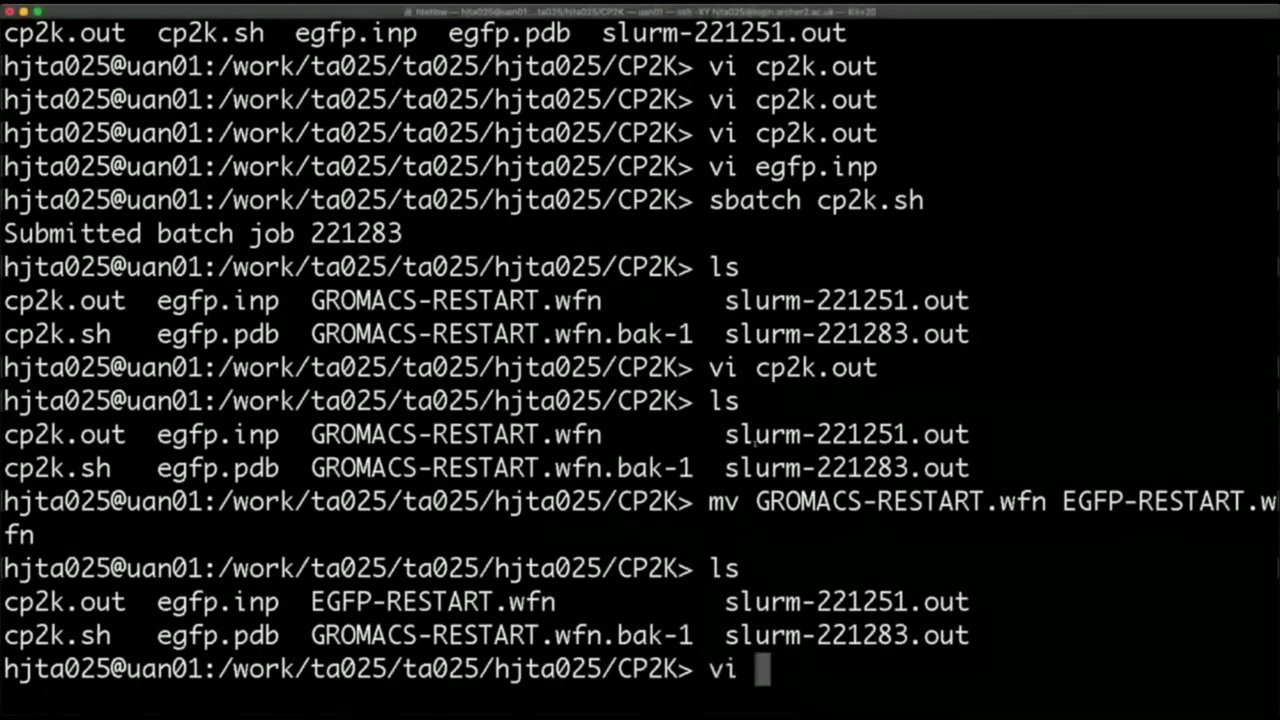
type("egf")
key("BackSpace")
type("g")
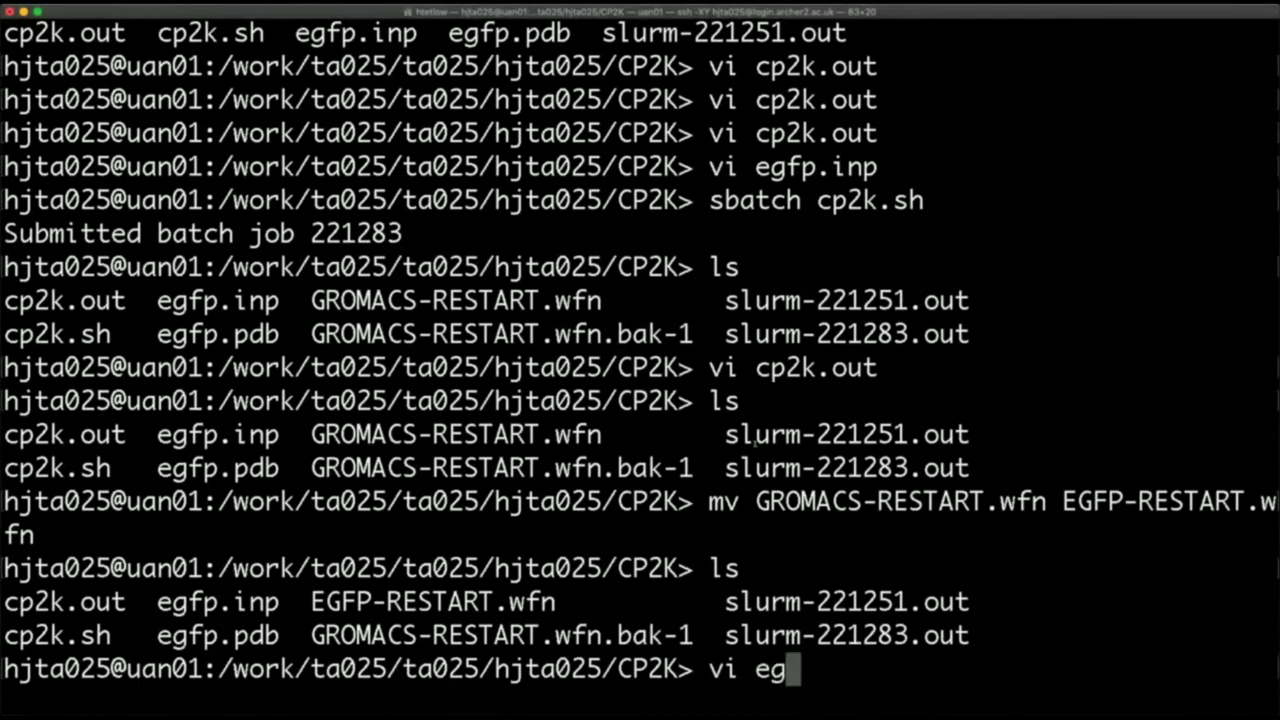
type("fp.inp")
key("Return")
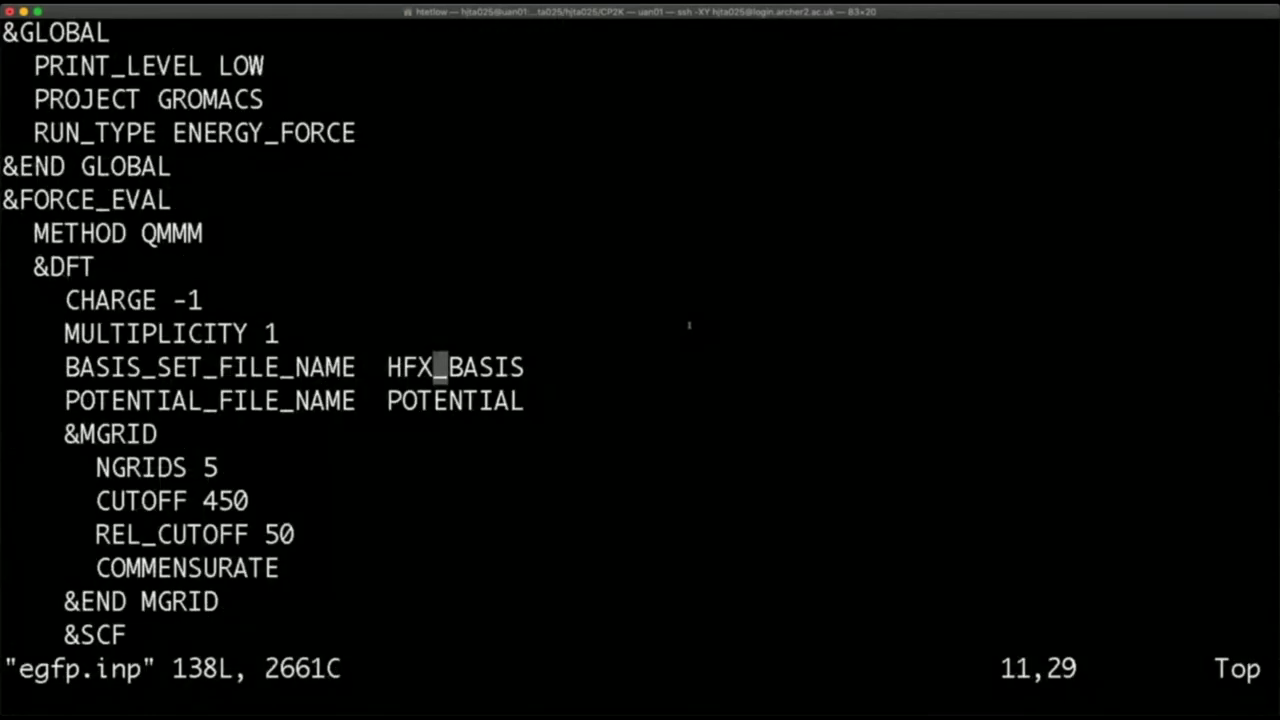
Look through the SUBSYS, KIND, MM and QM_KIND sections of egfp.inp, and quit vi without changing the file.
scroll(694, 290, "down", 20)
scroll(694, 290, "down", 6)
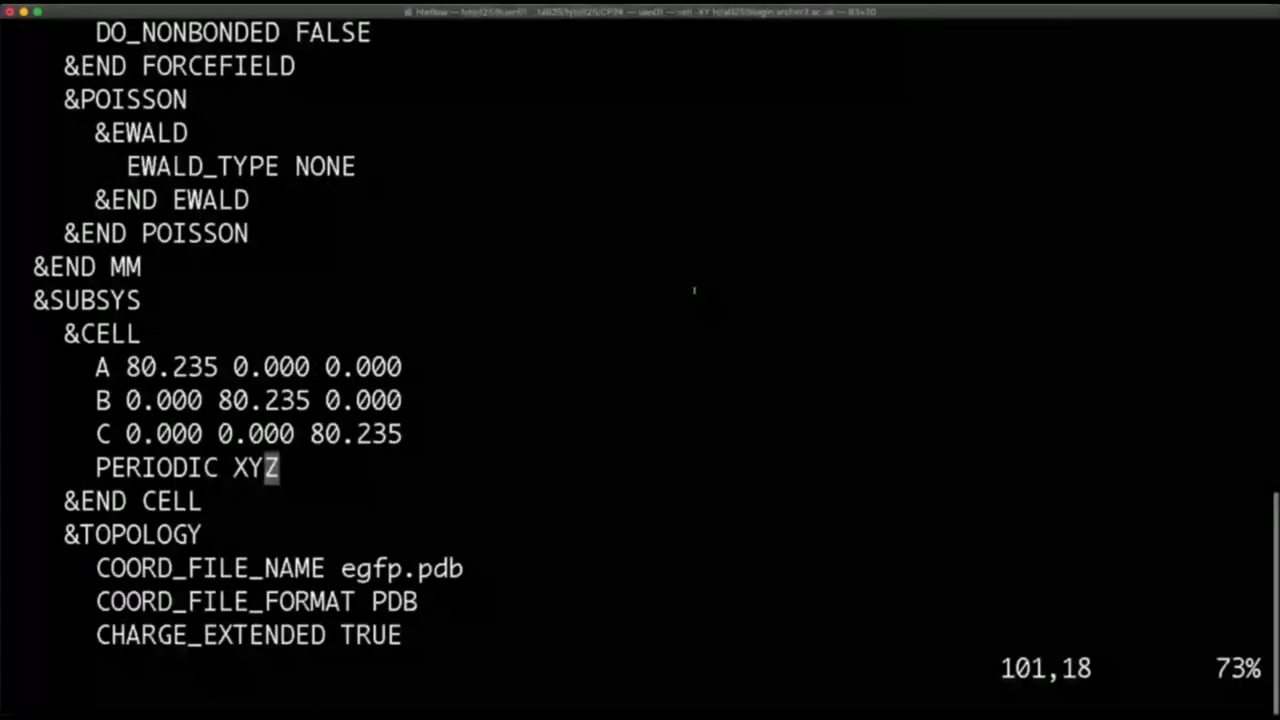
scroll(694, 290, "down", 9)
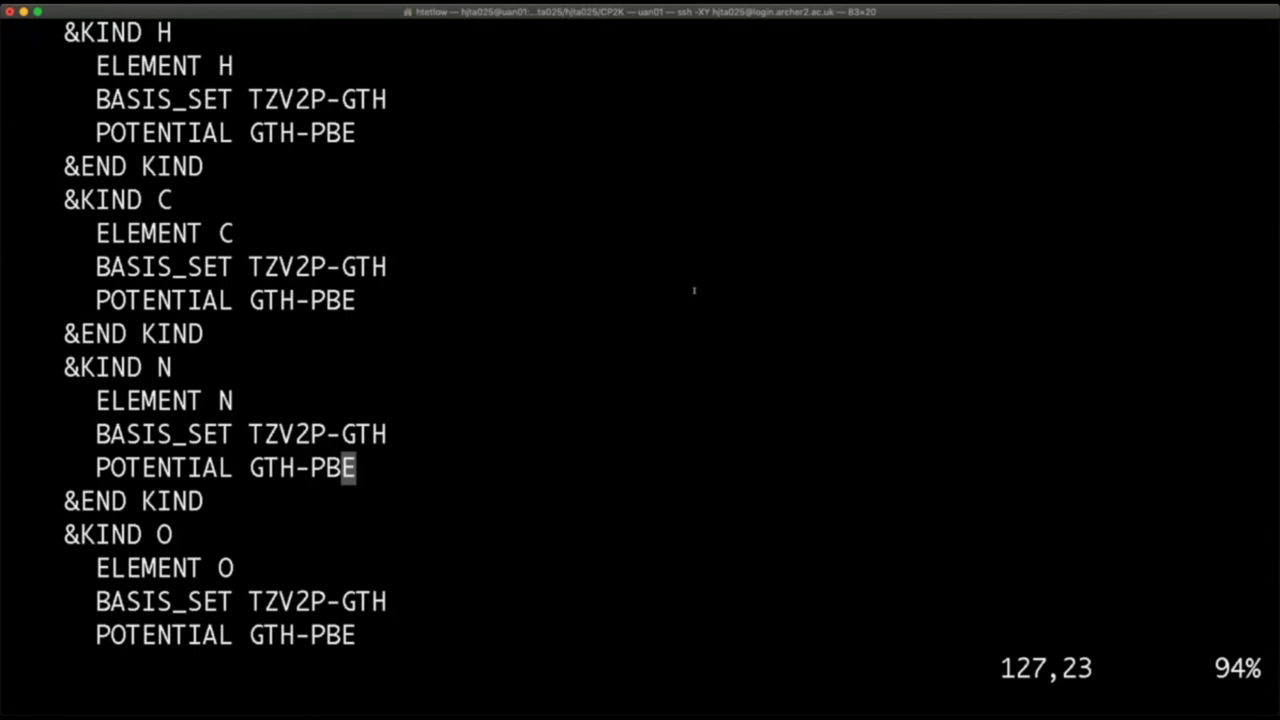
scroll(694, 290, "up", 10)
scroll(694, 290, "down", 7)
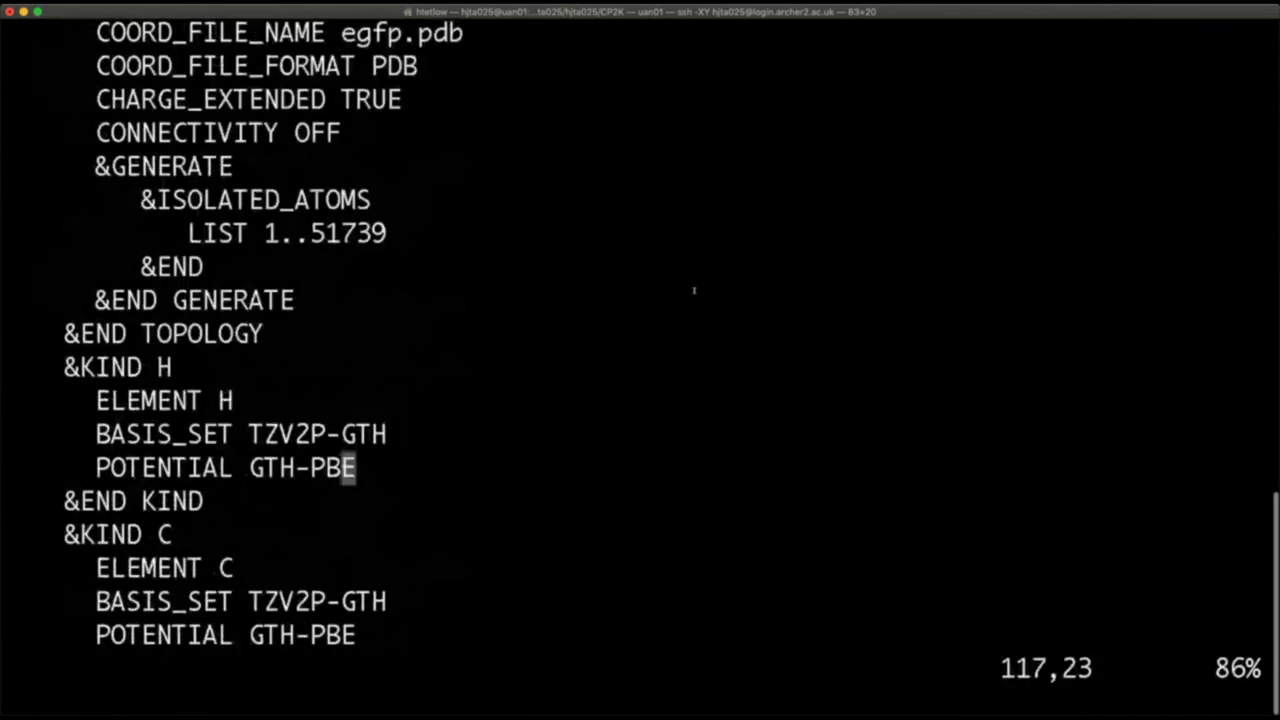
scroll(694, 290, "down", 7)
scroll(694, 290, "up", 17)
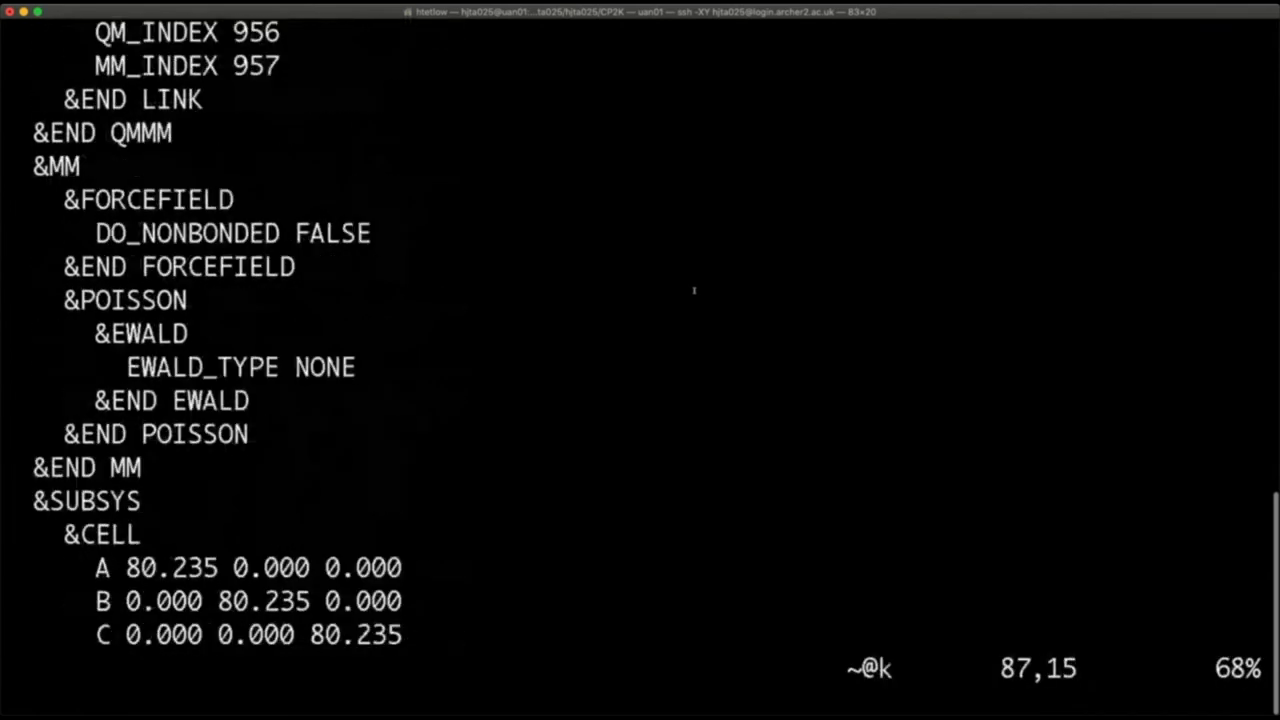
scroll(694, 290, "up", 6)
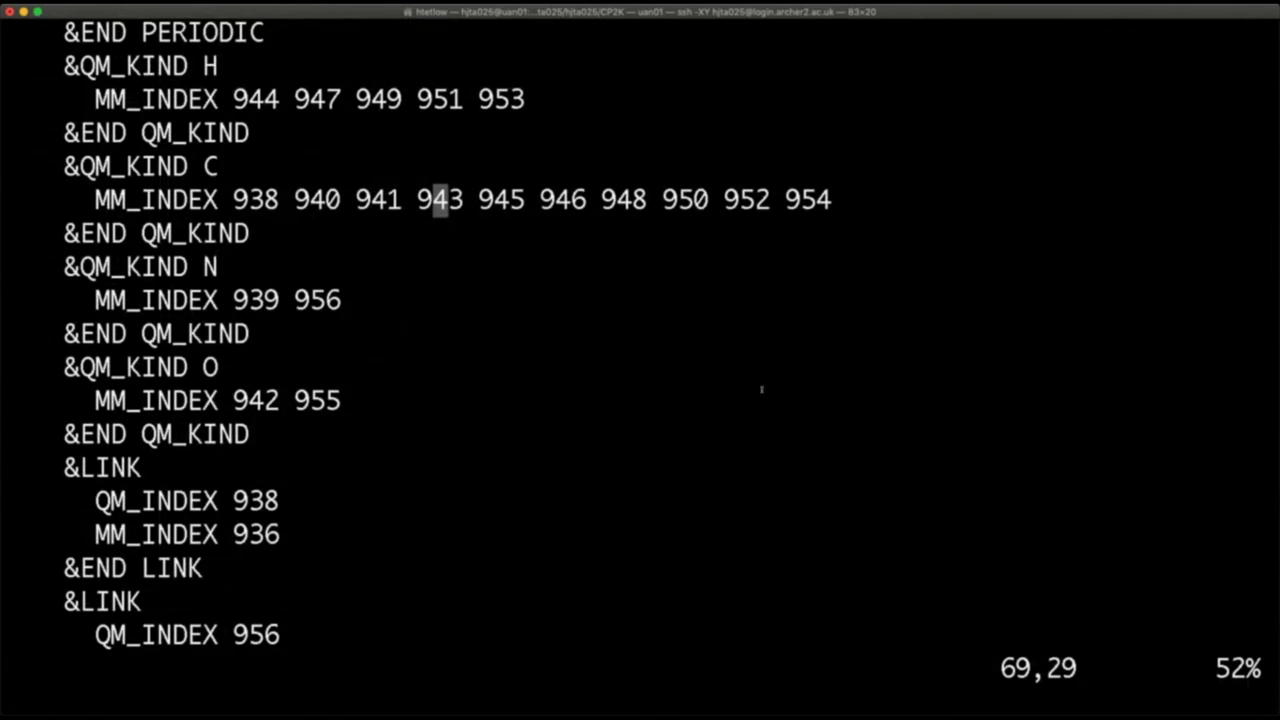
type(":q")
key("Return")
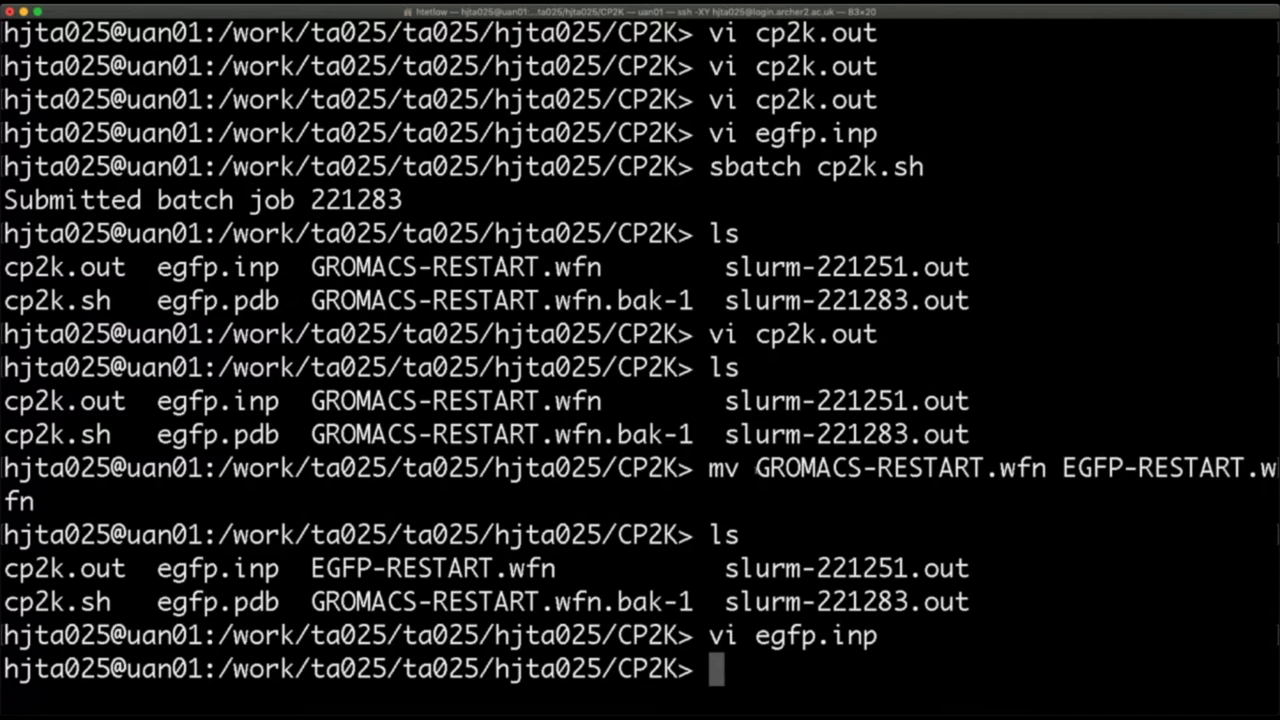
Reopen egfp.inp in vi, highlight the PROJECT name in the GLOBAL section, and quit without editing.
type("vi eg")
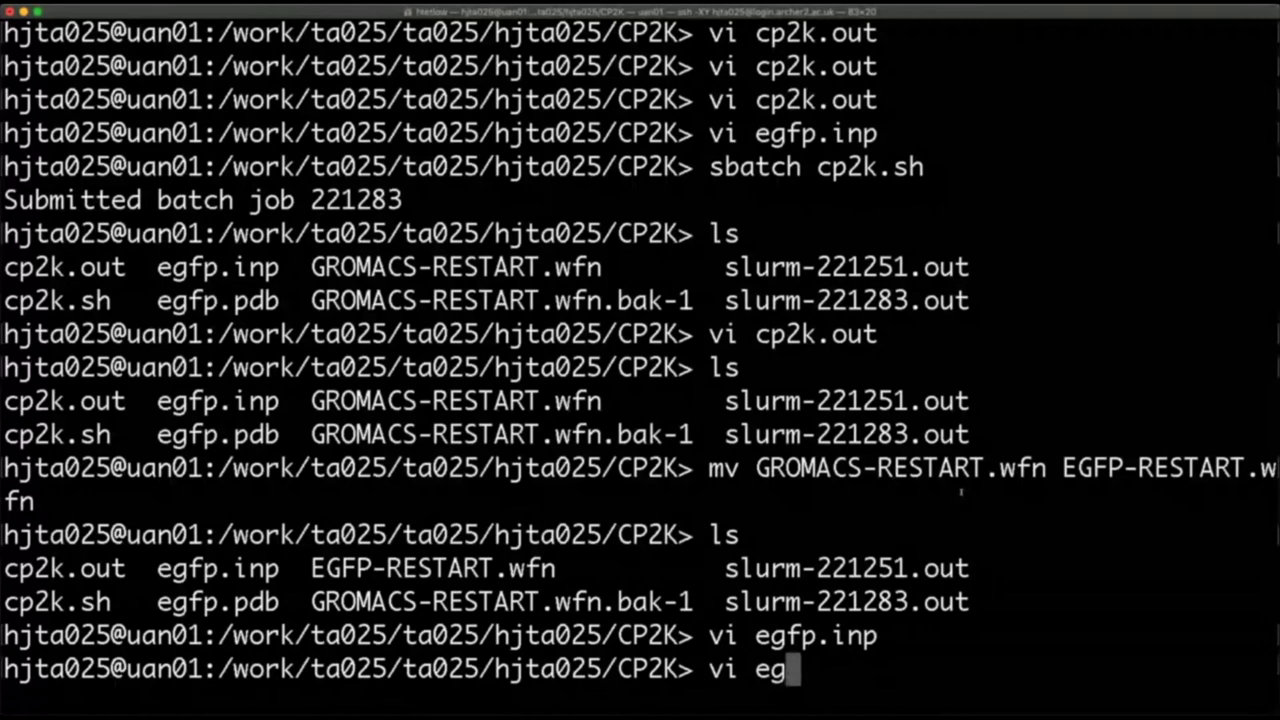
key("Tab")
type("i")
key("Tab")
key("Return")
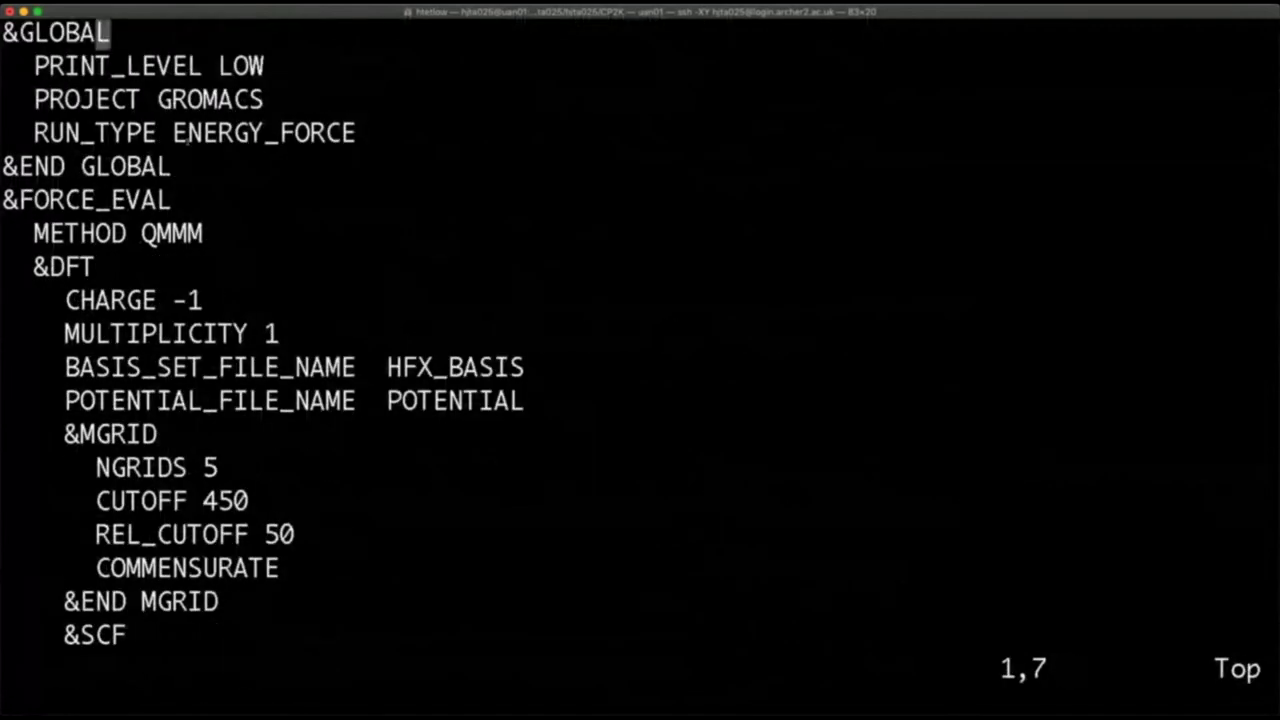
left_click_drag(157, 100, 289, 100)
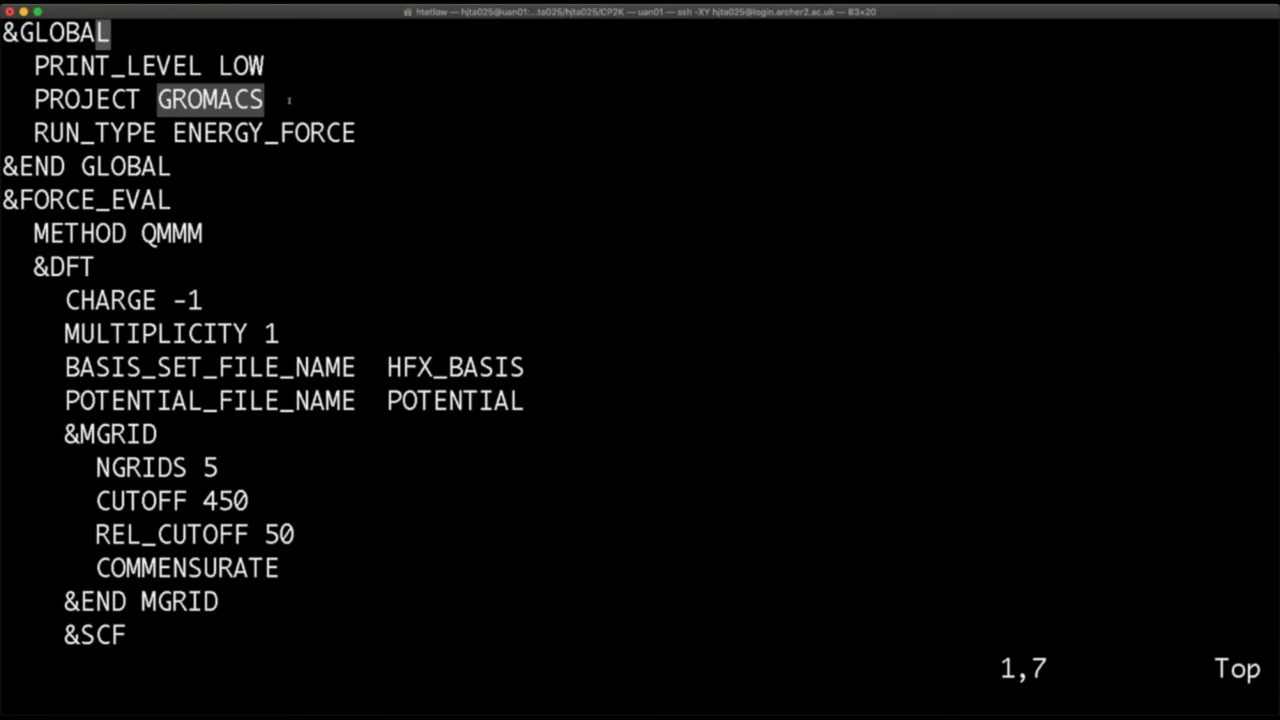
type(":q")
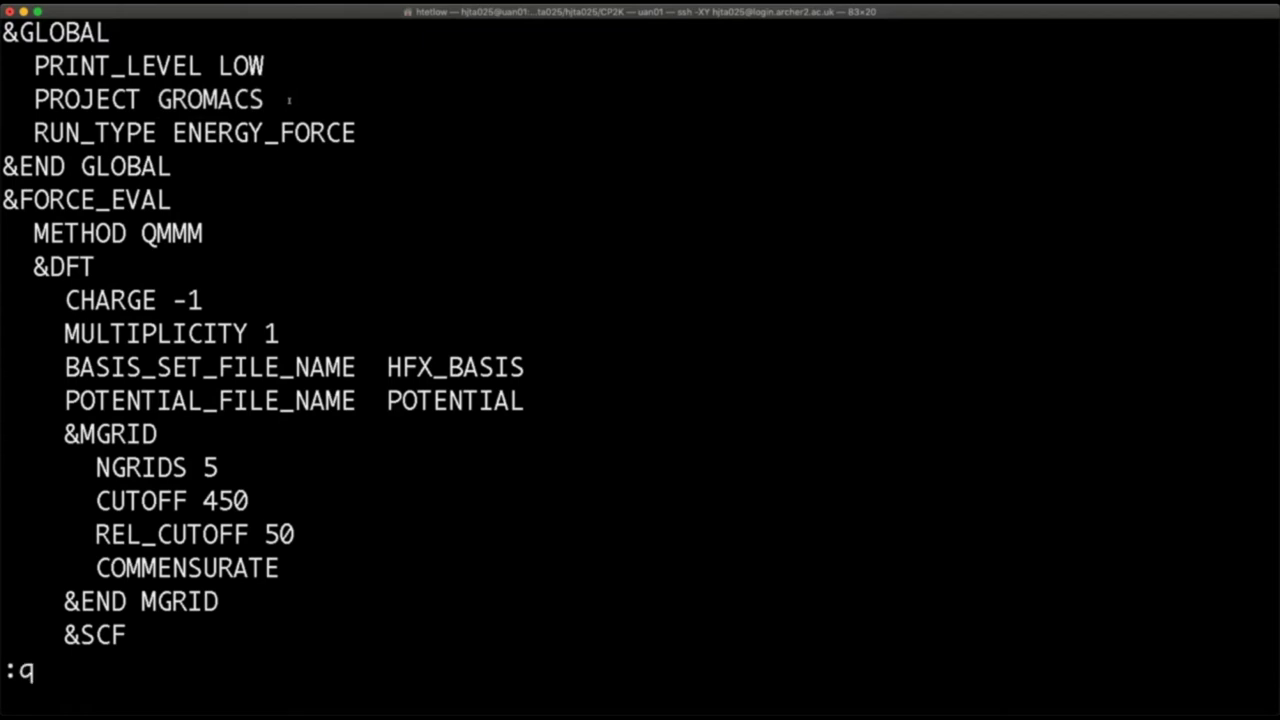
key("Return")
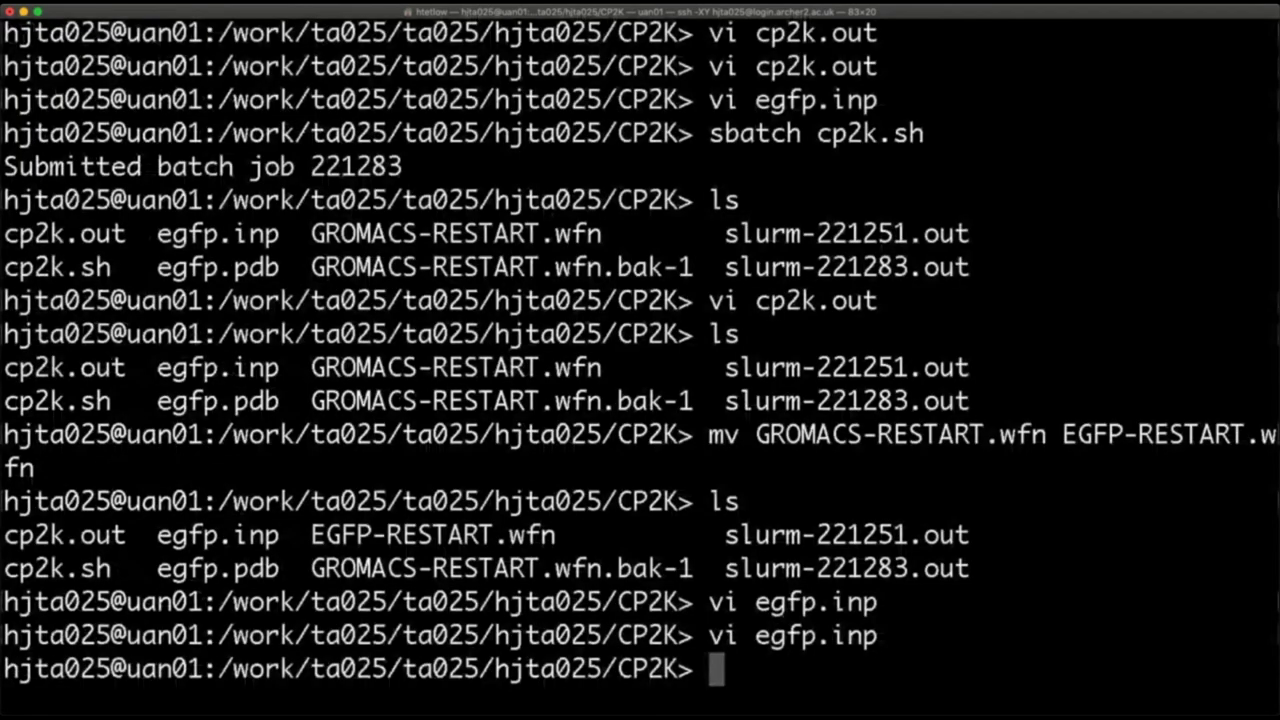
Clear the terminal screen.
type("cat")
key("BackSpace")
key("BackSpace")
key("BackSpace")
type("clear")
key("Return")
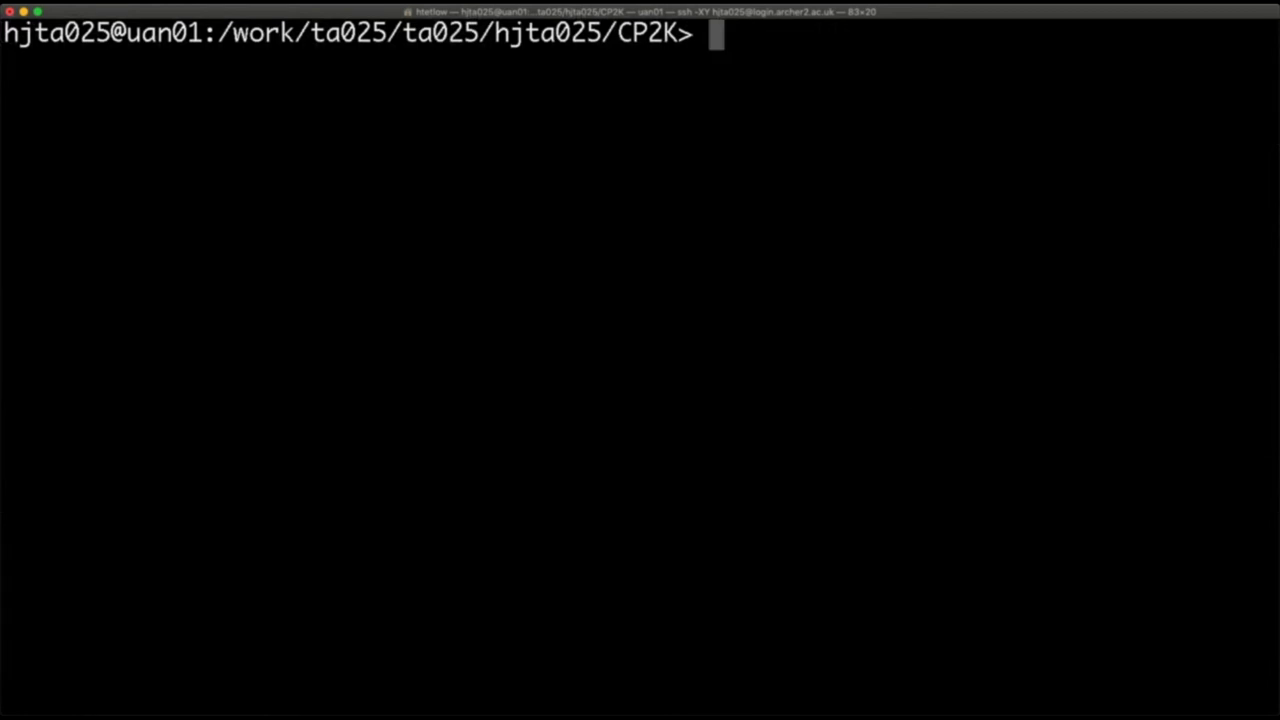
Return to the terminal, open egfp.inp in vi and move the cursor down to the end of the XC section.
key("super+Tab")
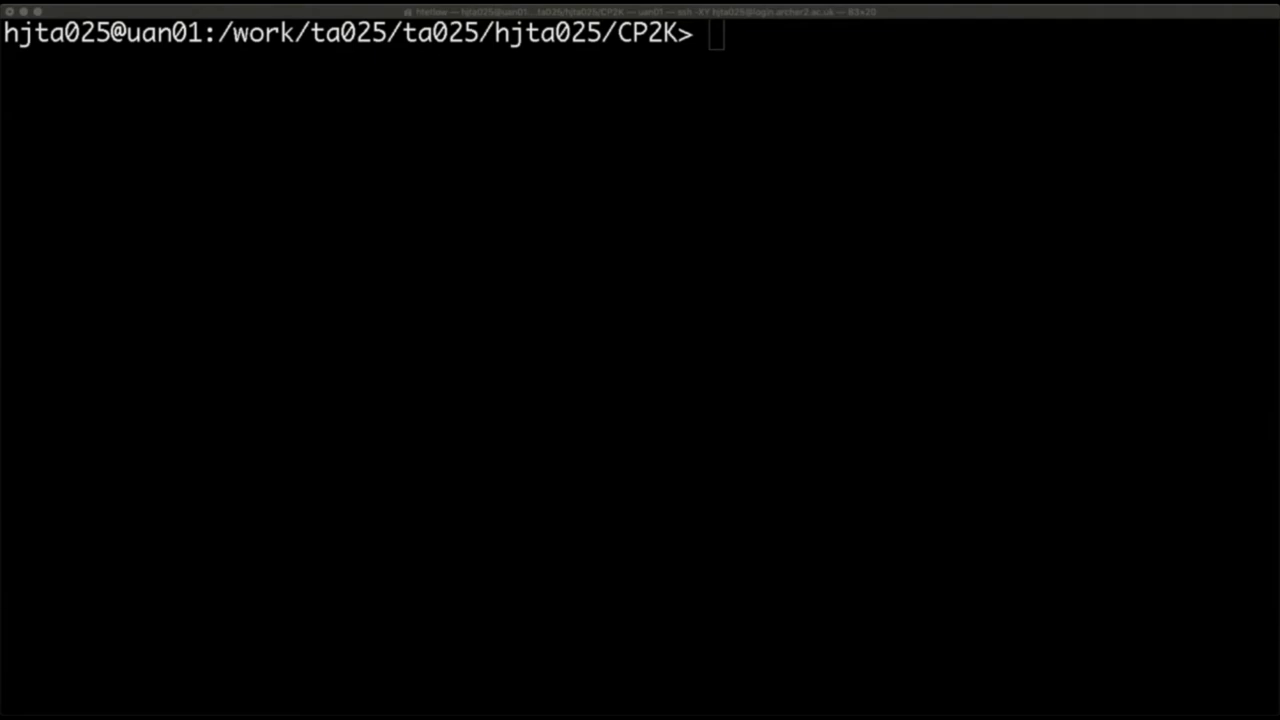
left_click(243, 166)
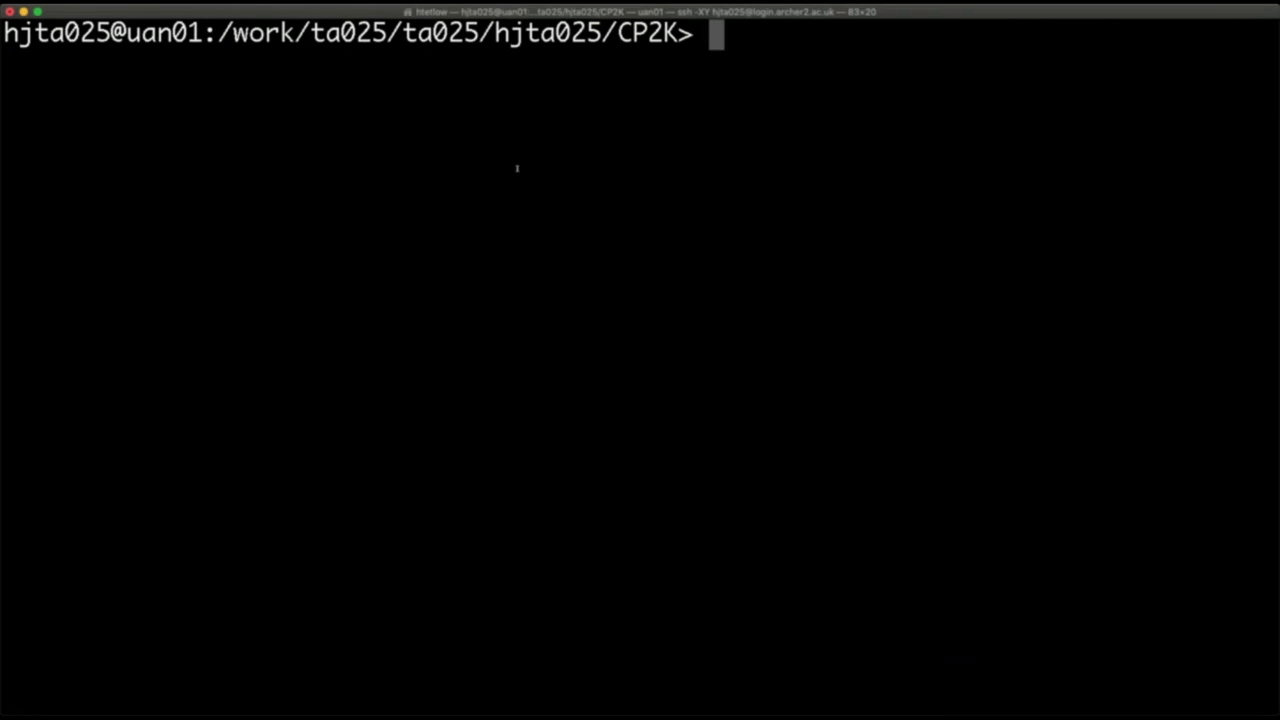
type("vi eg")
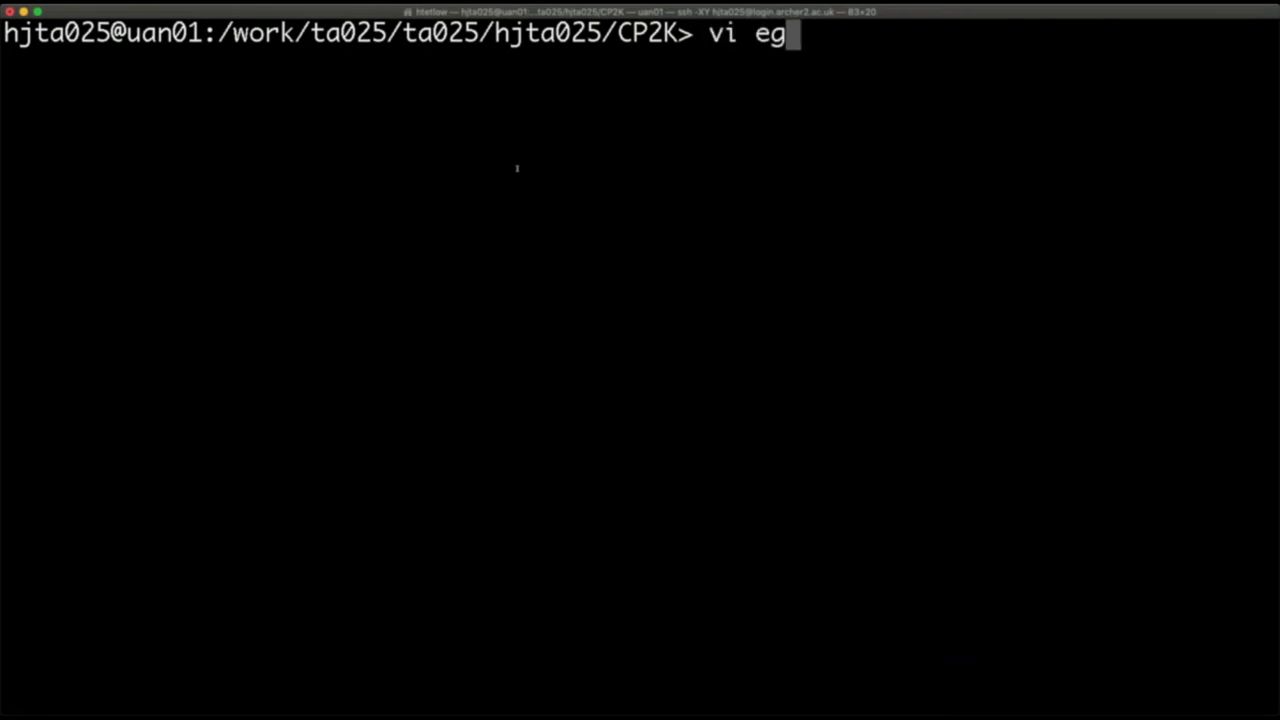
type("fp.inp")
key("Return")
key("Down")
key("Down")
key("Down")
key("Down")
key("Down")
key("Down")
key("Down")
key("Down")
key("Down")
key("Down")
key("Down")
key("Down")
key("Down")
key("Down")
key("Down")
key("Down")
key("Down")
key("Down")
key("Down")
key("Down")
key("Down")
key("Down")
key("Down")
key("Down")
key("Down")
key("Down")
key("Down")
key("Down")
key("Down")
key("Down")
key("Down")
key("Down")
key("Down")
key("Down")
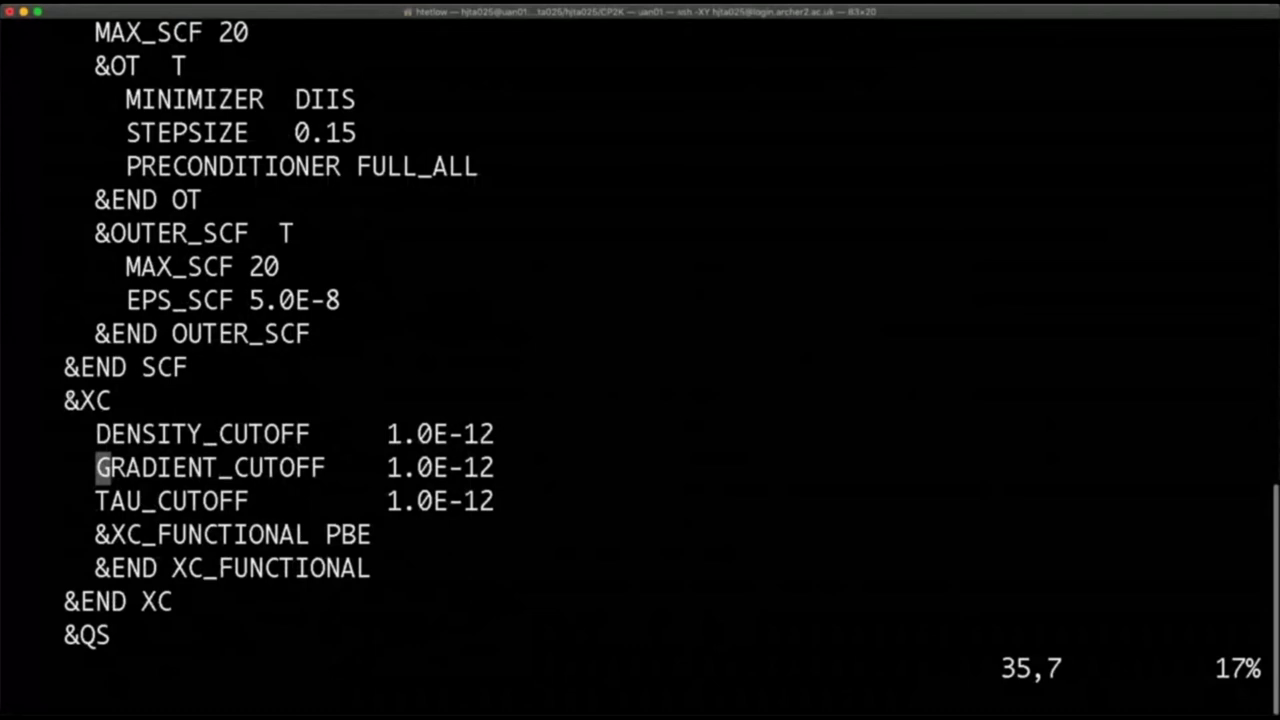
key("Down")
key("Down")
key("Down")
key("Down")
Examine the XC section, highlighting the density, gradient and tau cutoff lines and the PBE functional name.
left_click_drag(172, 467, 12, 290)
left_click(397, 388)
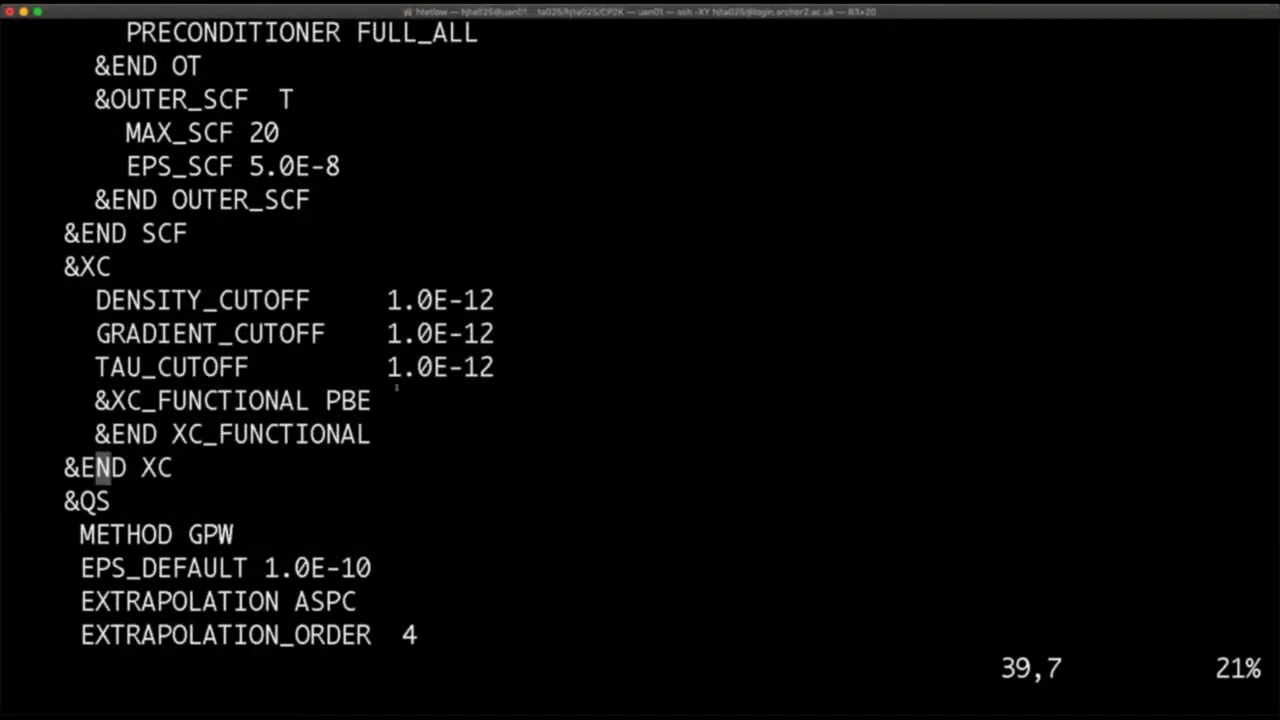
left_click_drag(90, 291, 558, 360)
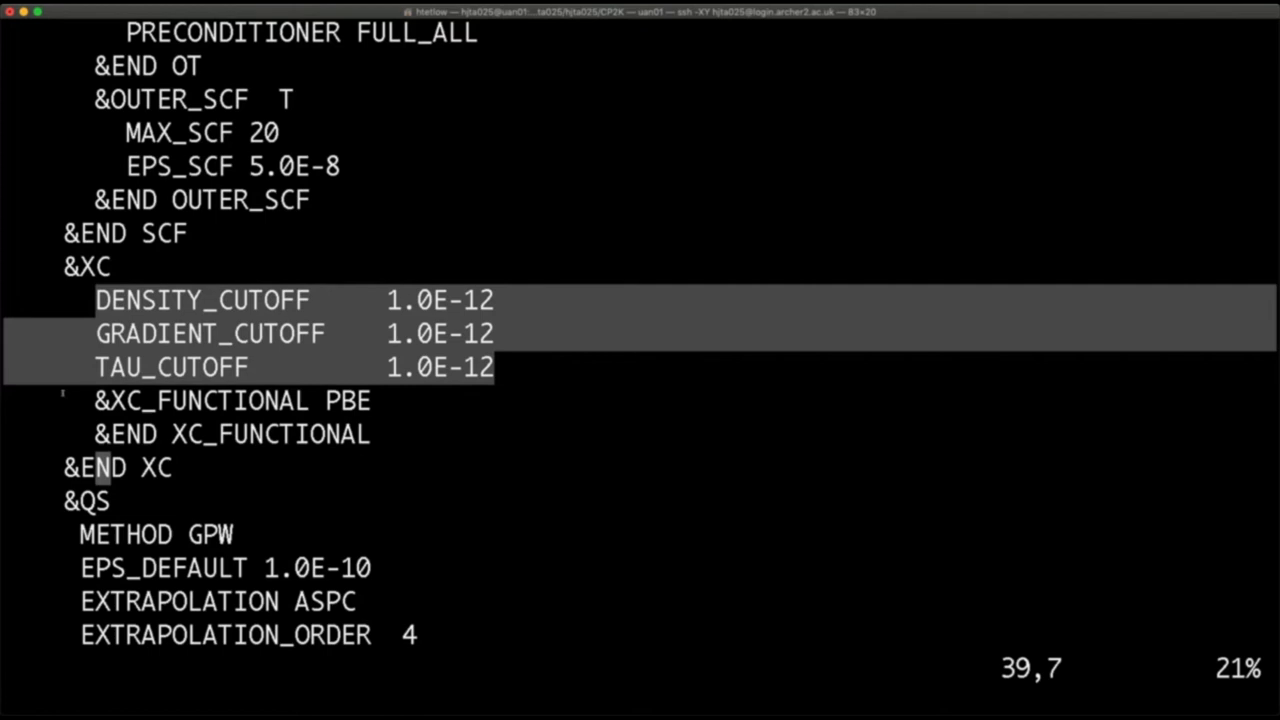
double_click(347, 400)
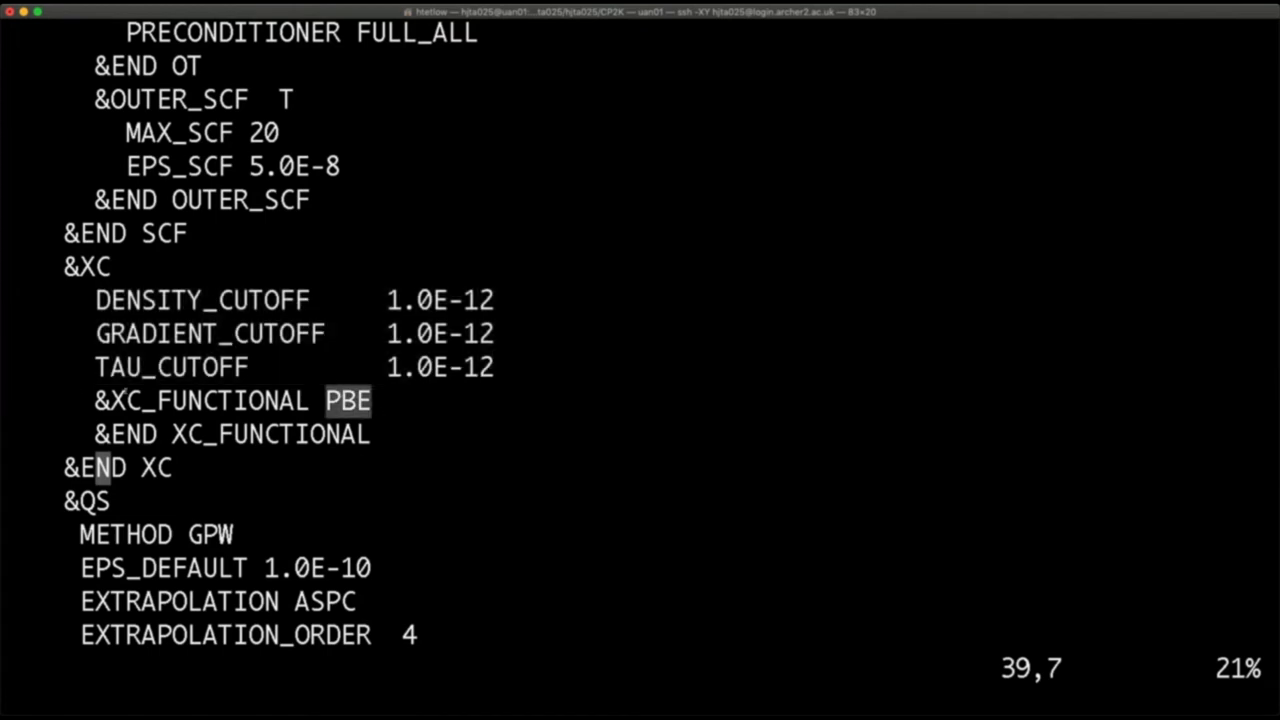
left_click(370, 400)
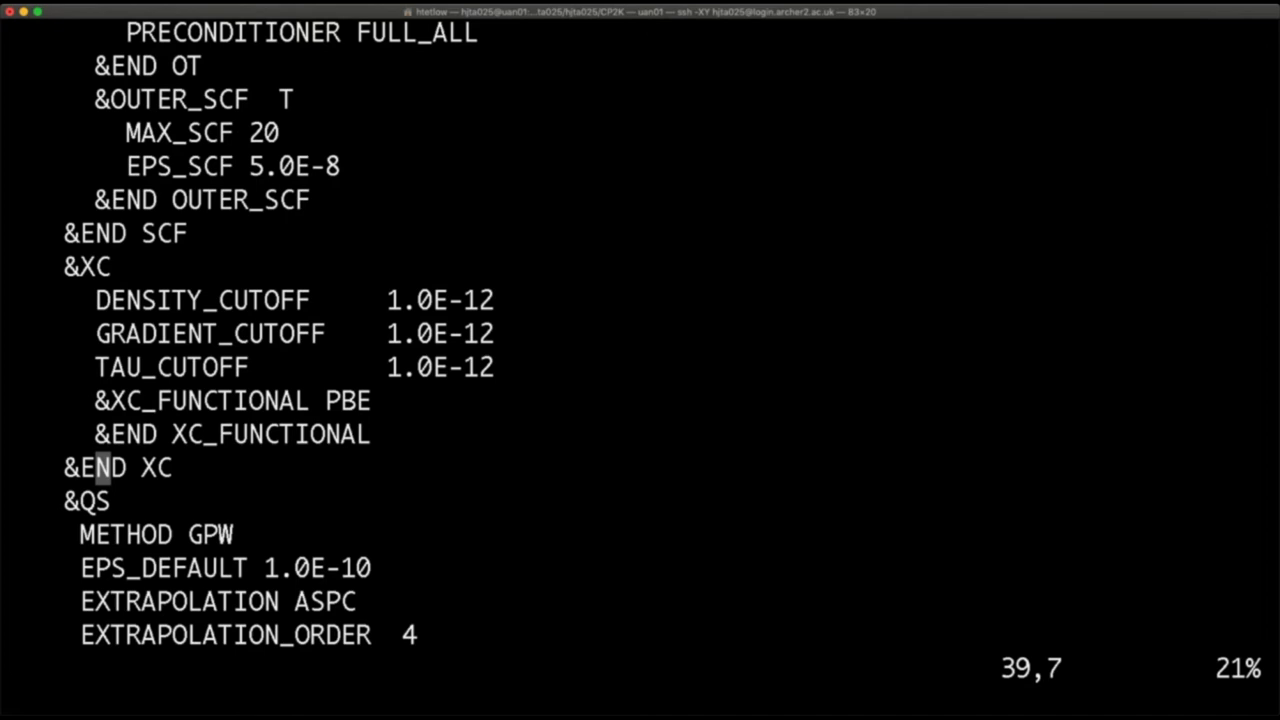
Switch to the tutorial web page and examine the B3LYP XC section, highlighting the LYP, BECKE88, VWN and XALPHA blocks.
key("super+Tab")
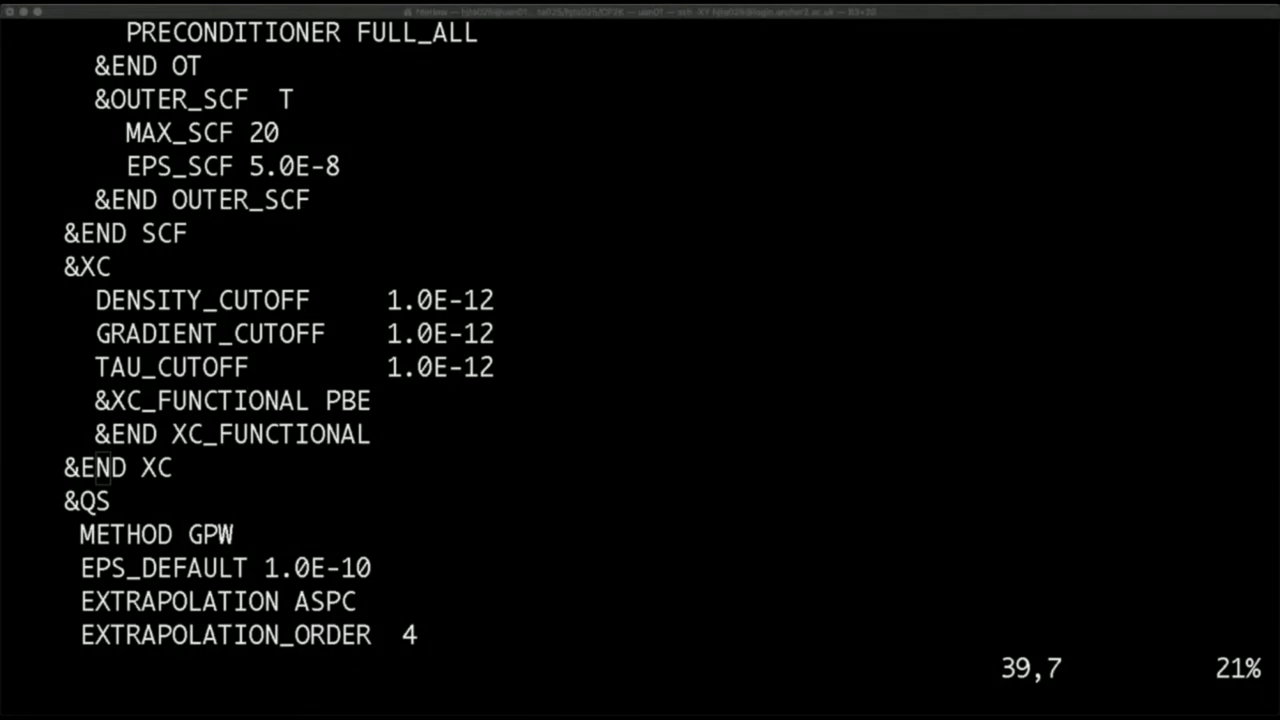
scroll(470, 474, "down", 3)
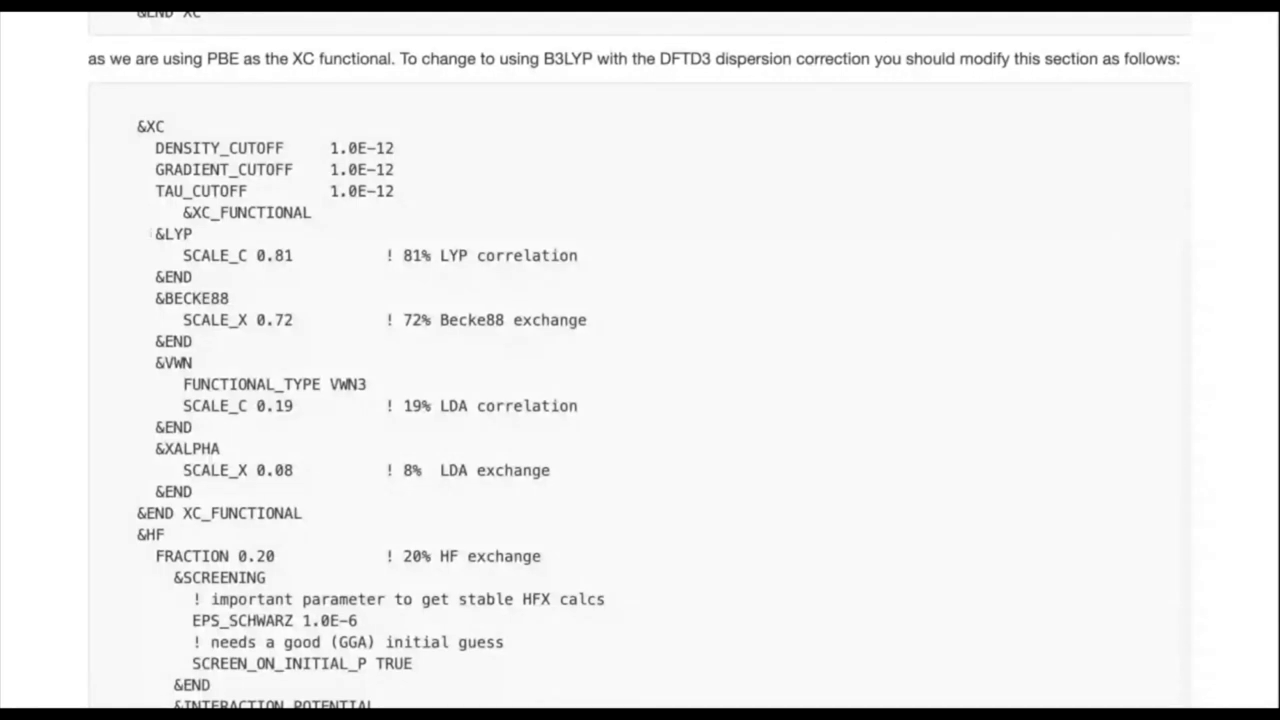
left_click_drag(150, 234, 192, 492)
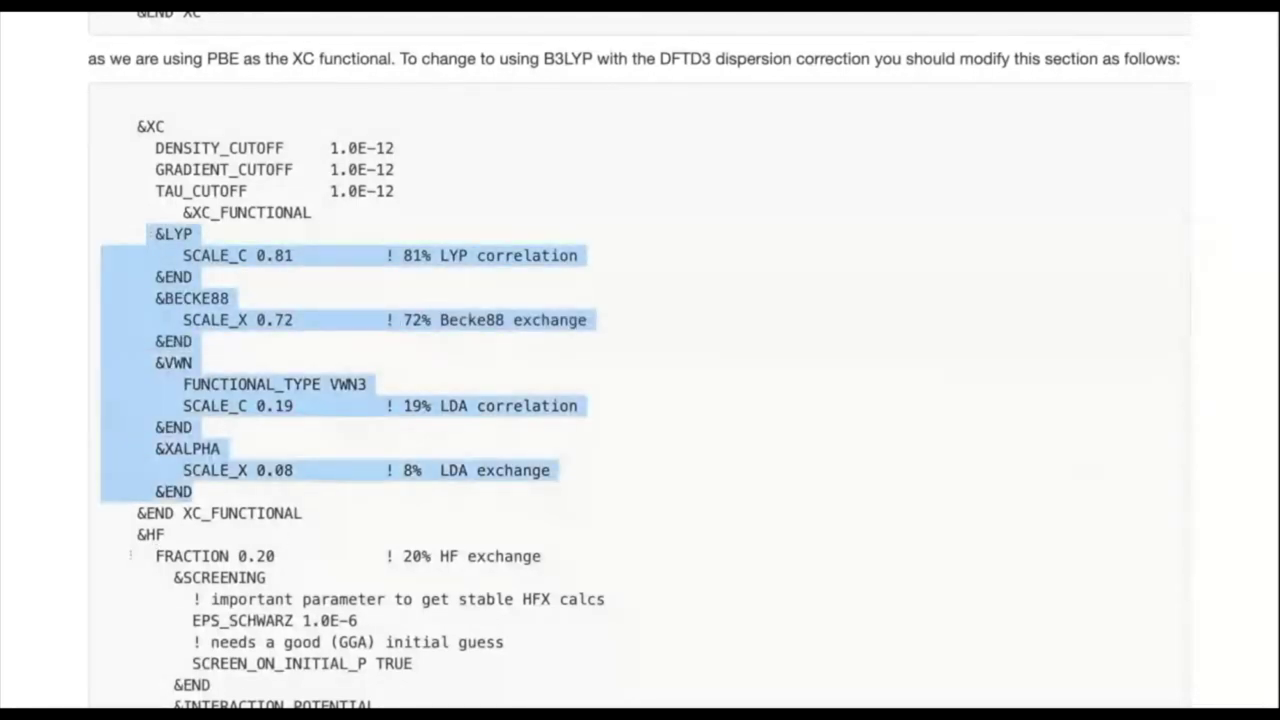
left_click(318, 361)
scroll(318, 305, "down", 1)
scroll(318, 305, "up", 4)
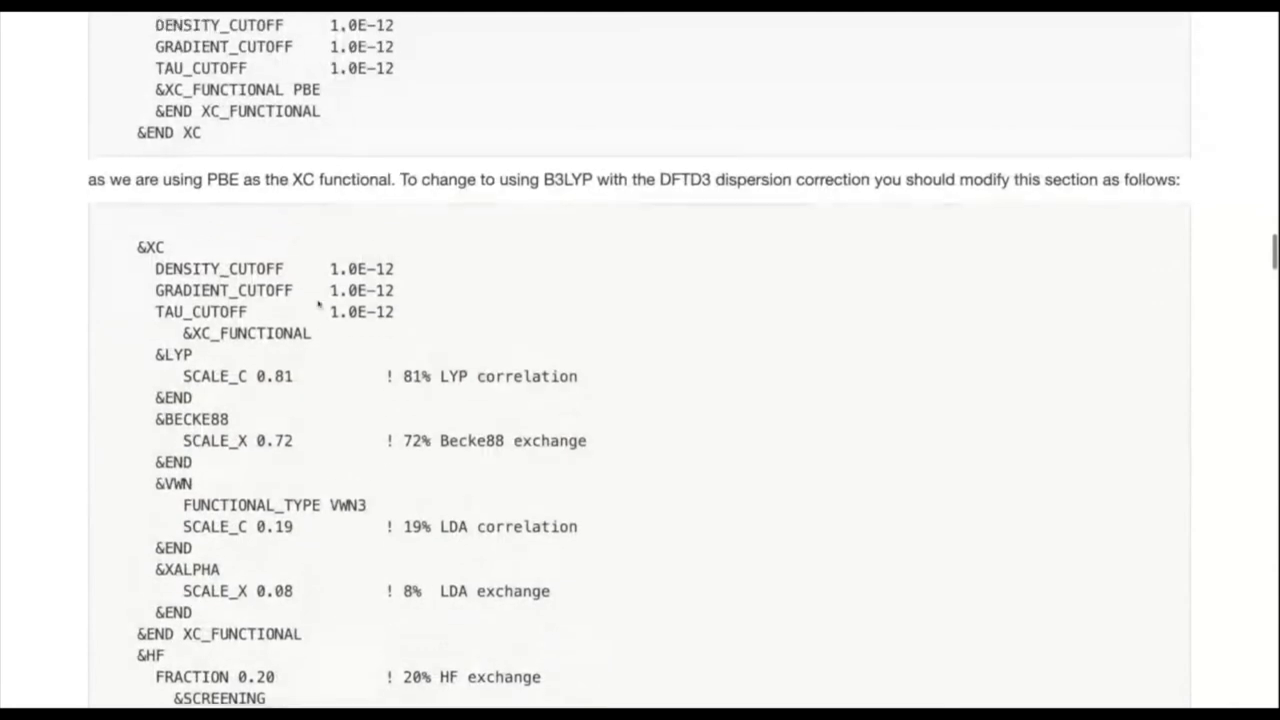
Examine the HF block of the B3LYP XC section, highlighting the FRACTION line, the SCREENING heading and the EPS_SCHWARZ line.
scroll(729, 296, "up", 1)
scroll(729, 296, "down", 7)
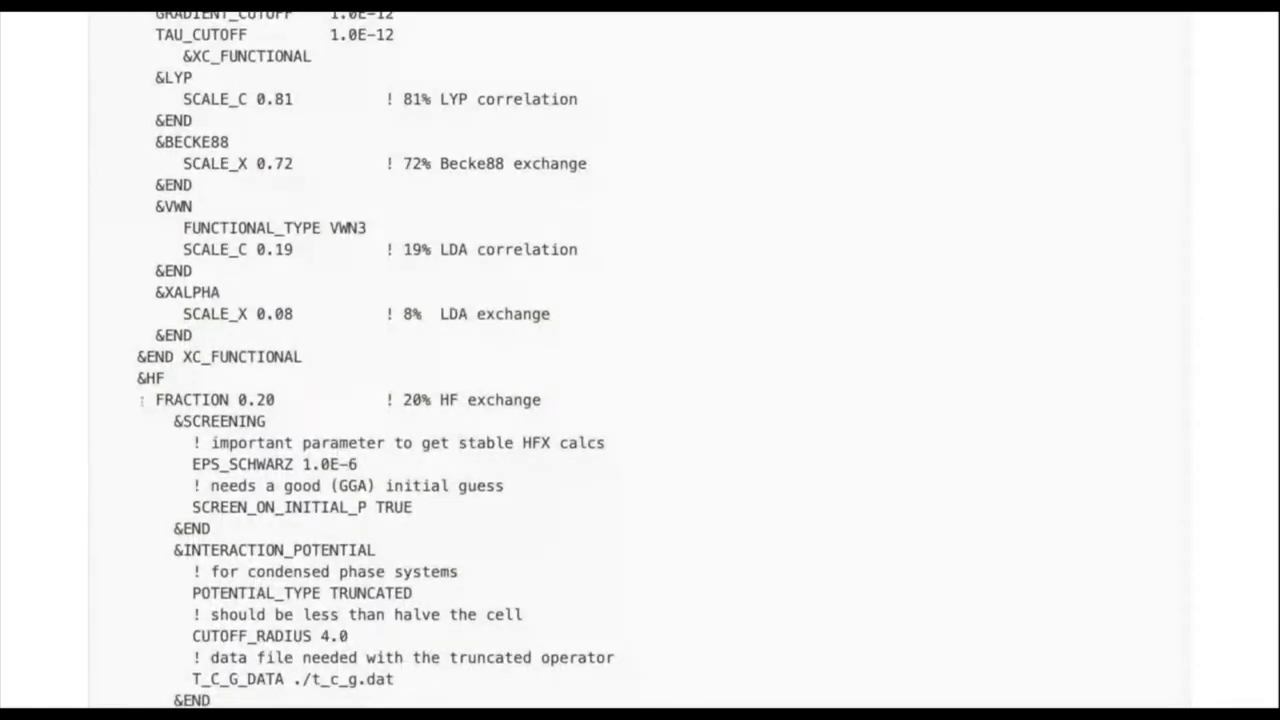
left_click_drag(98, 380, 542, 399)
scroll(153, 399, "down", 1)
scroll(153, 396, "down", 2)
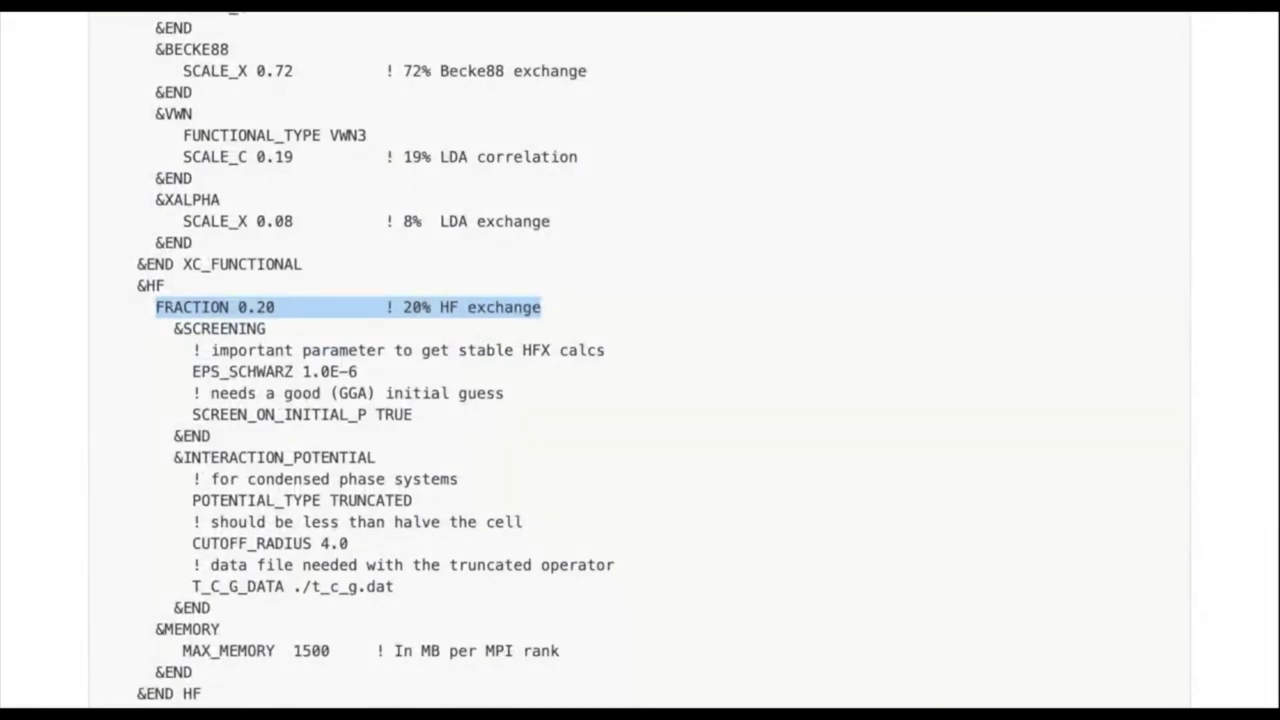
scroll(320, 265, "up", 6)
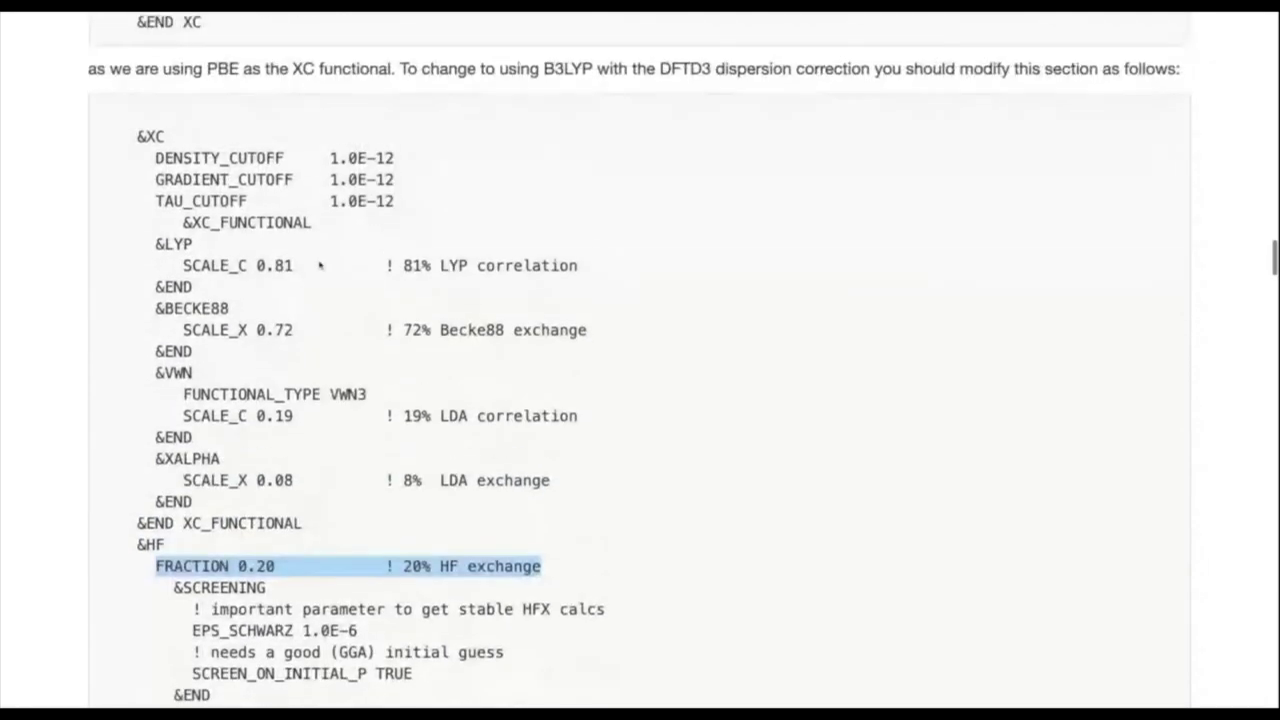
scroll(629, 457, "down", 9)
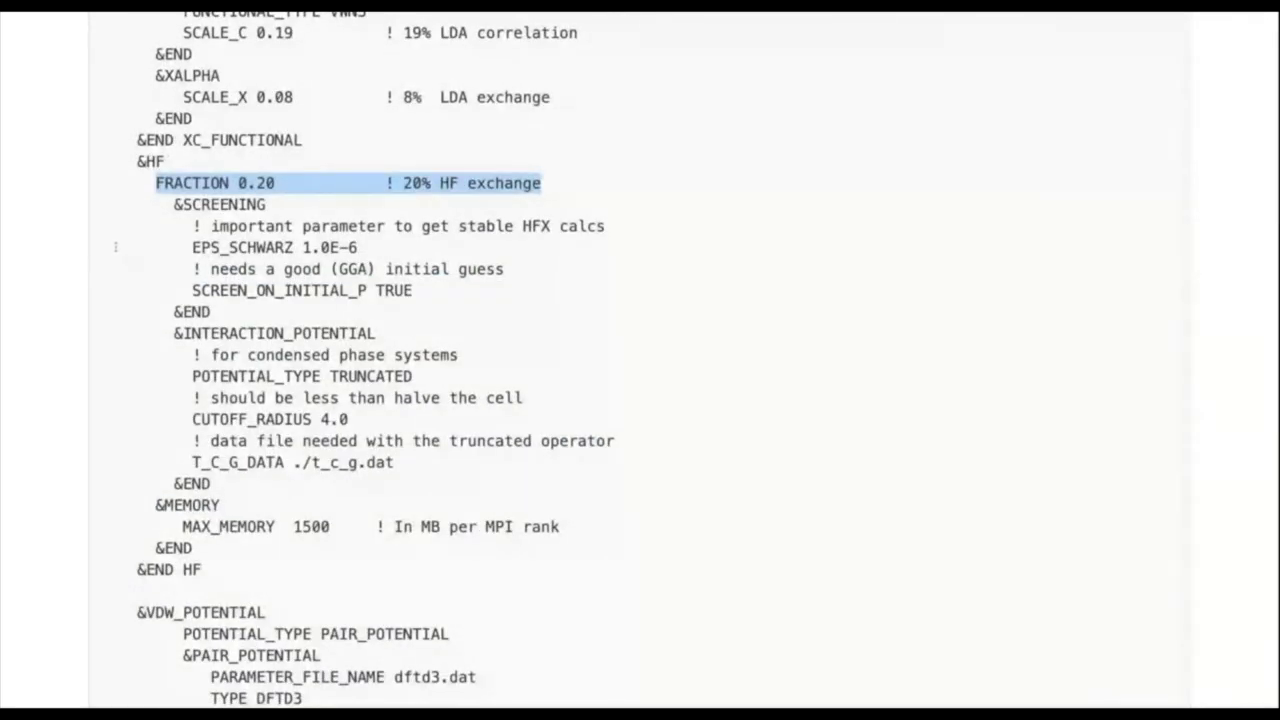
left_click_drag(173, 204, 257, 204)
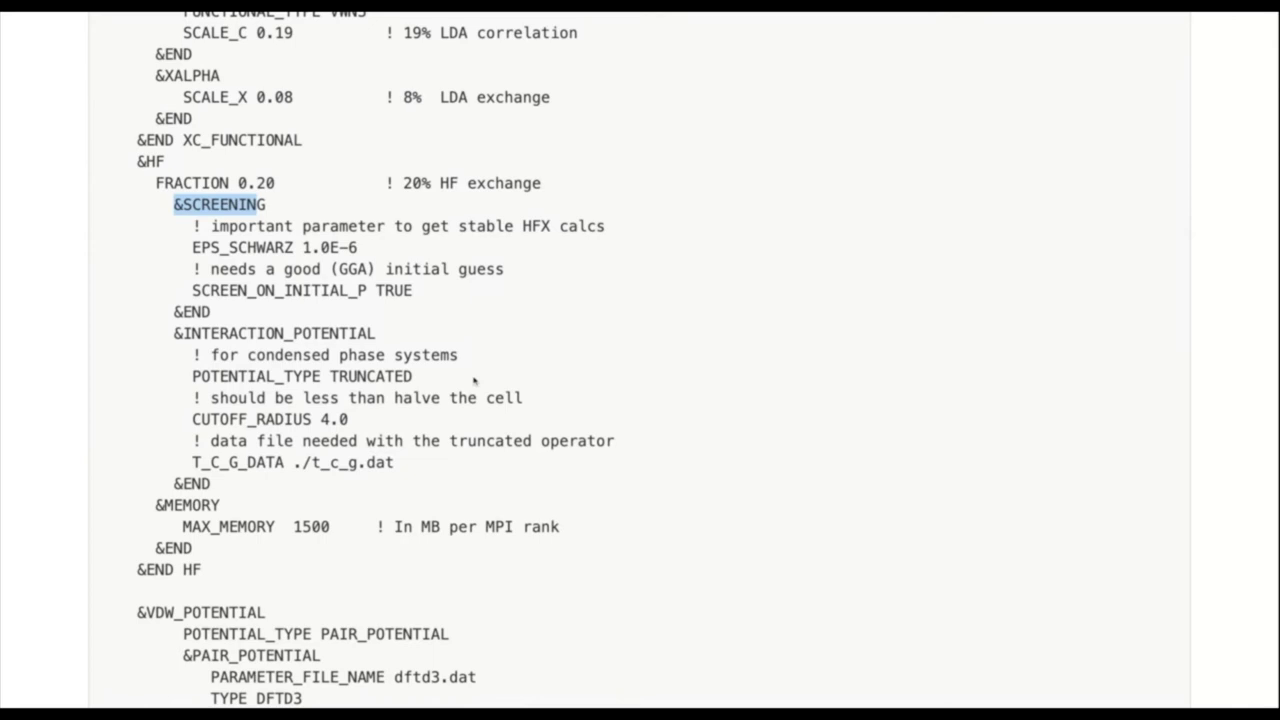
left_click_drag(192, 247, 358, 247)
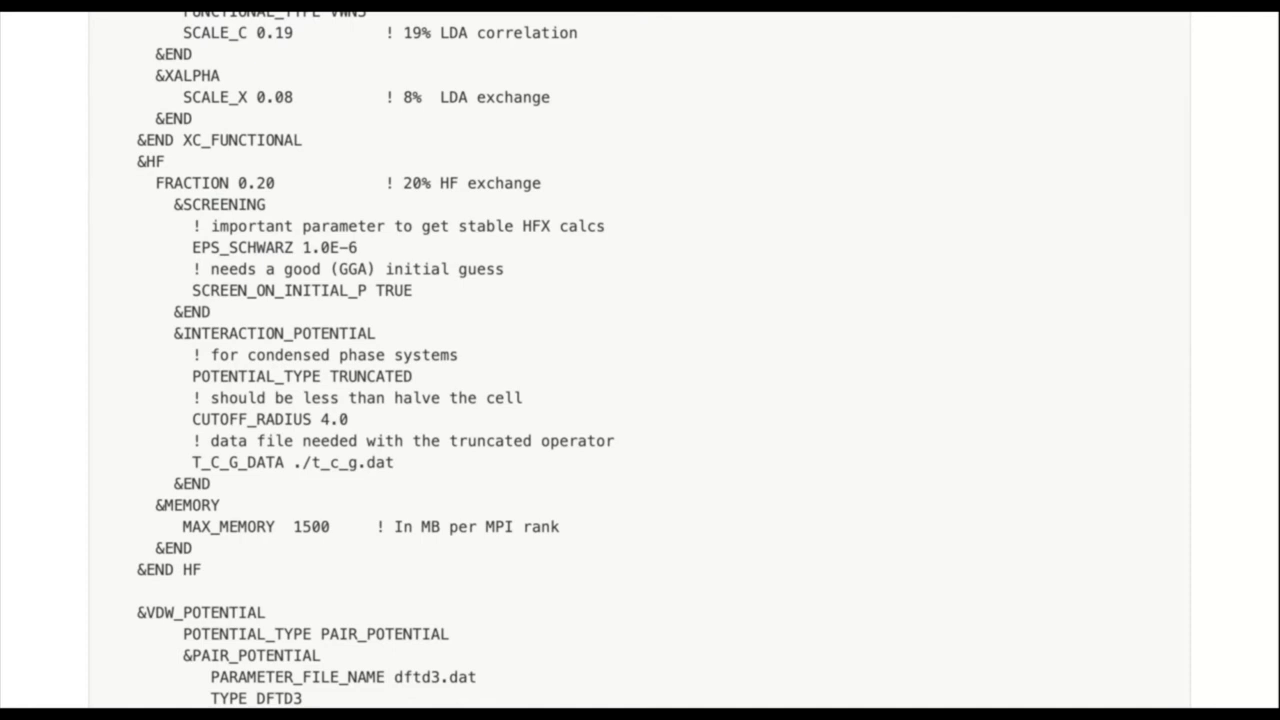
Examine the INTERACTION_POTENTIAL and MEMORY blocks, highlighting the cutoff radius, T_C_G_DATA and MAX_MEMORY lines.
scroll(172, 200, "down", 3)
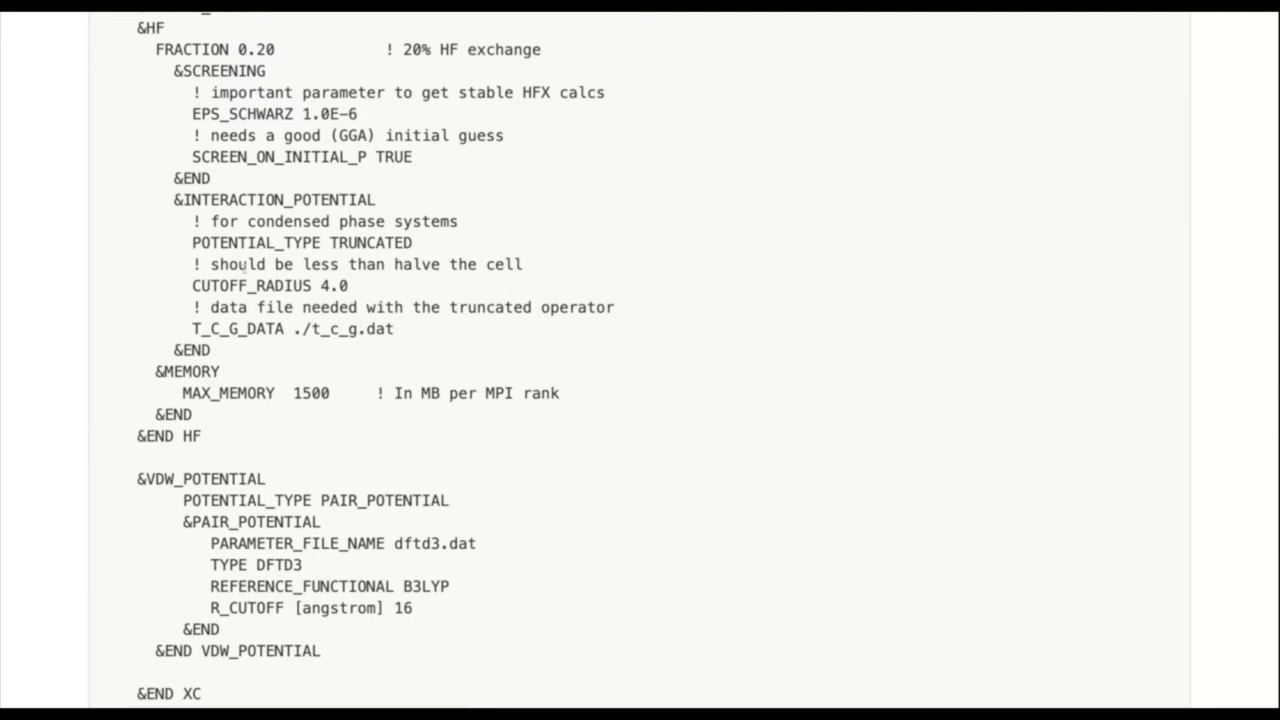
left_click(403, 331)
key("shift+Up")
key("shift+Up")
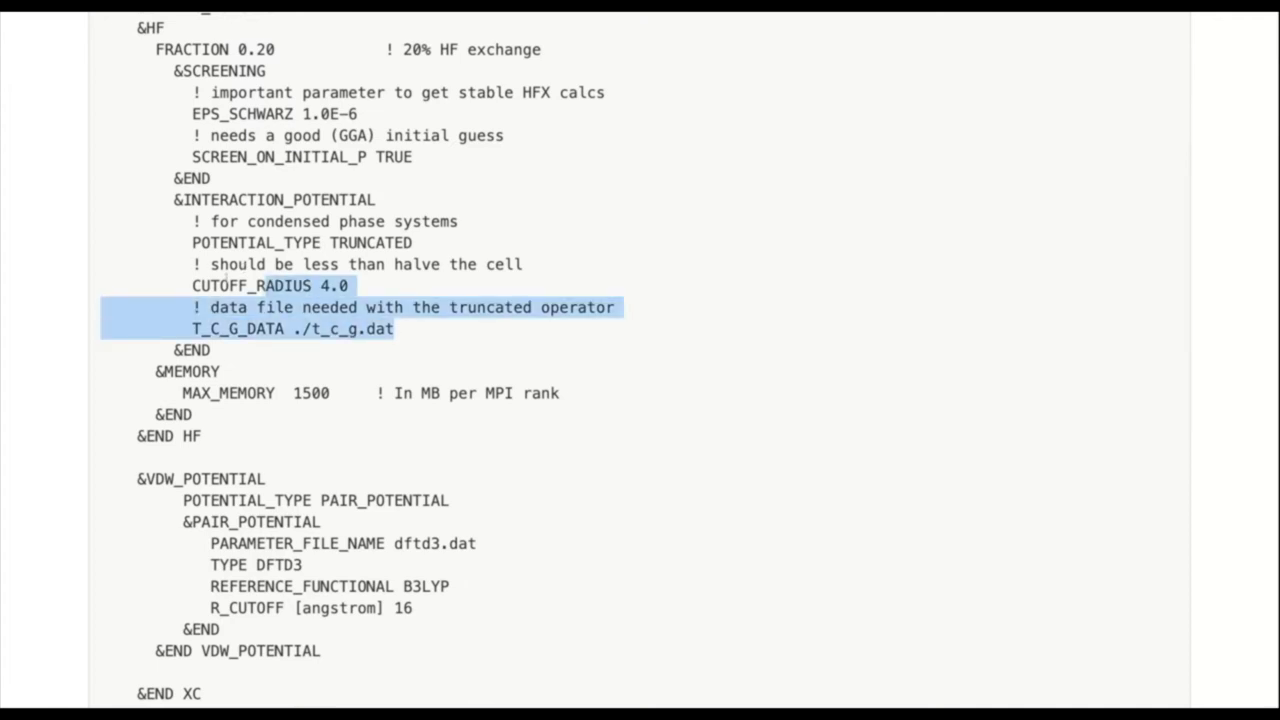
left_click(230, 264)
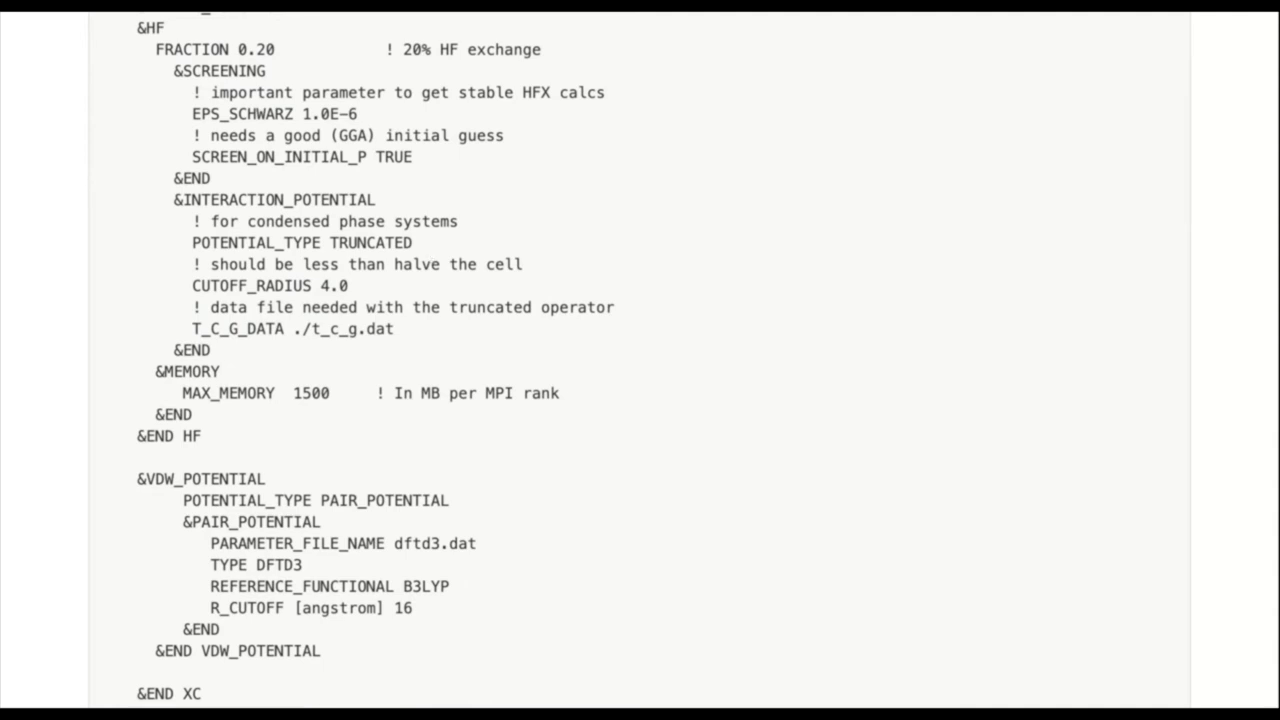
scroll(336, 176, "down", 3)
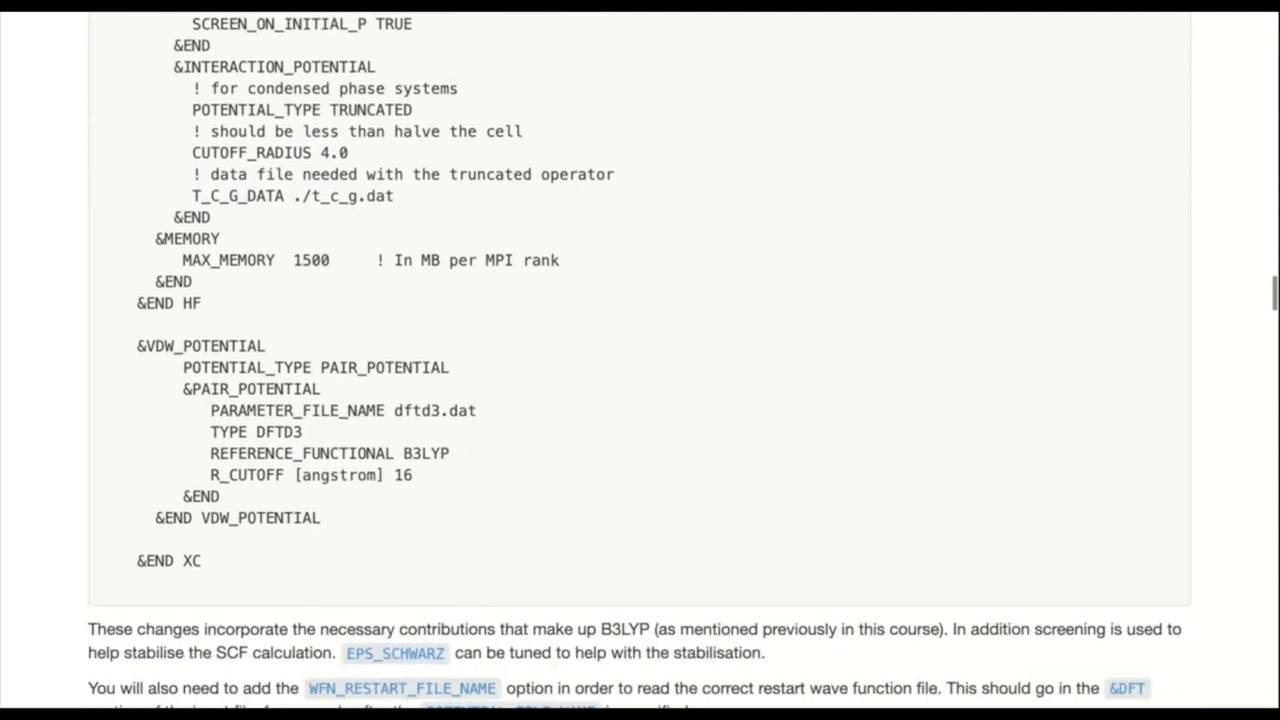
left_click_drag(182, 240, 512, 241)
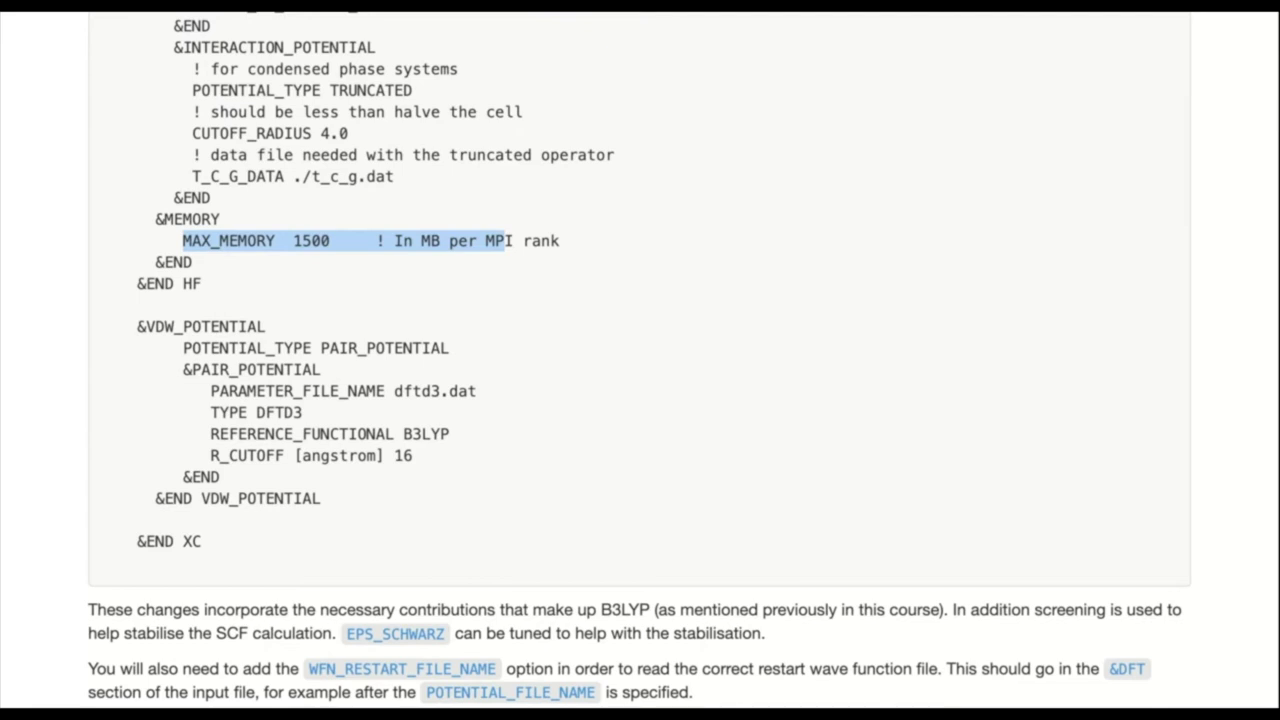
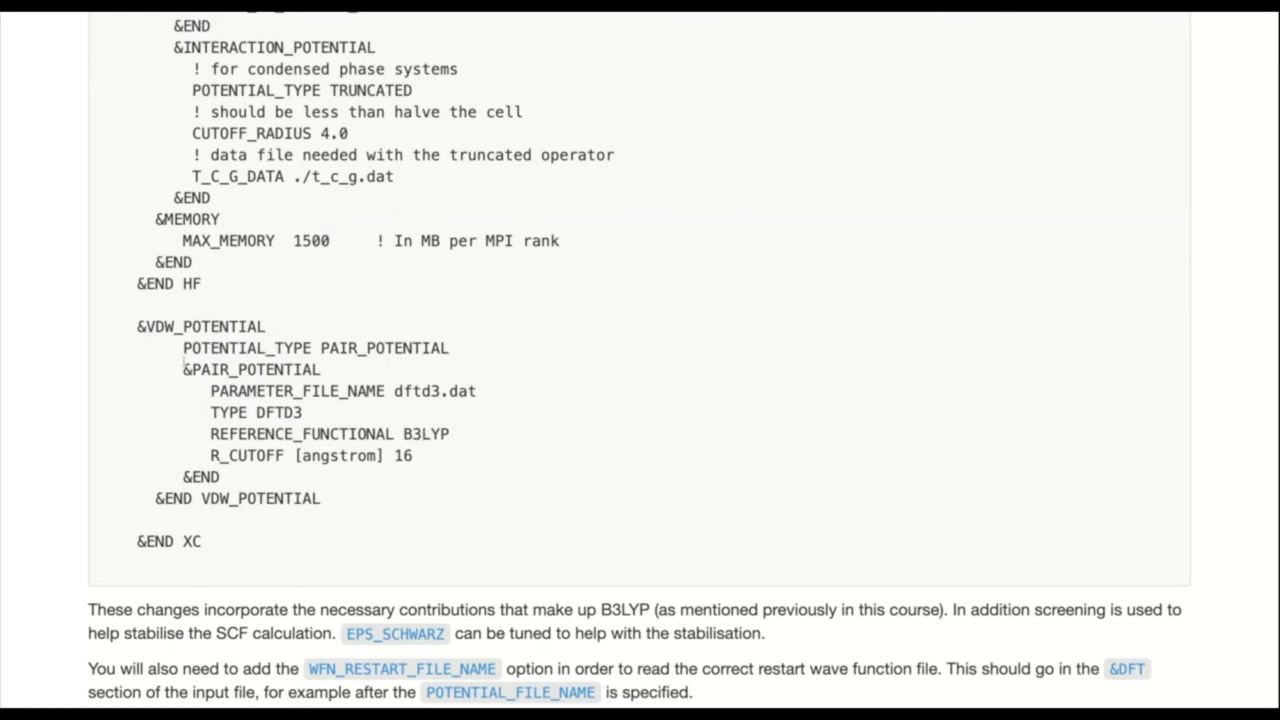
Examine the VDW_POTENTIAL block, highlighting the potential type, parameter file name and reference functional lines, and review the whole XC section.
left_click_drag(182, 348, 486, 348)
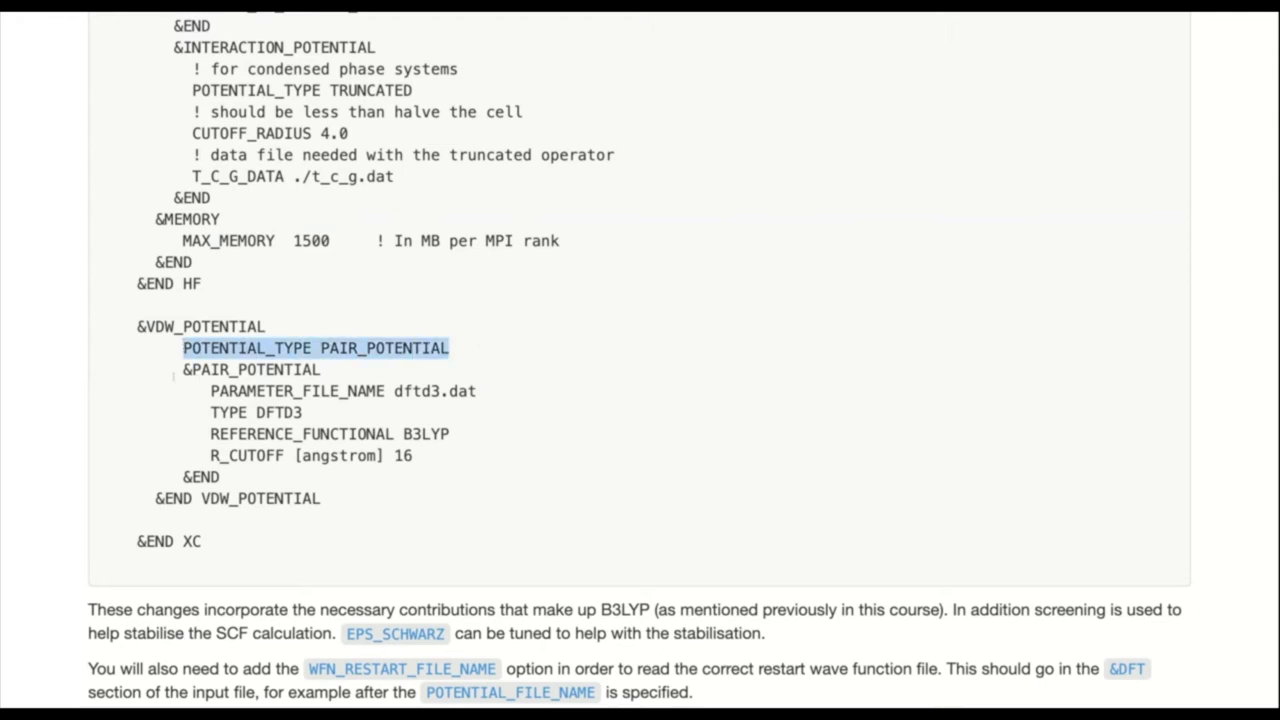
left_click(211, 390)
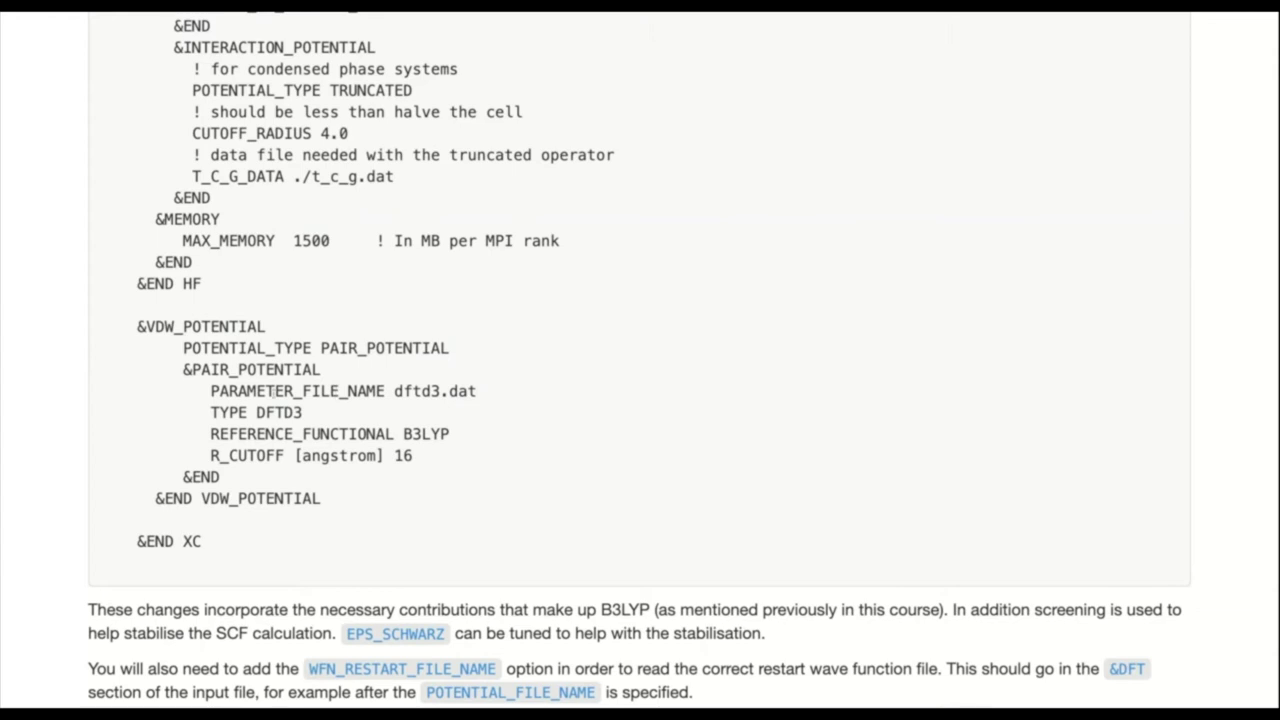
left_click_drag(274, 391, 477, 391)
left_click(474, 391)
triple_click(198, 428)
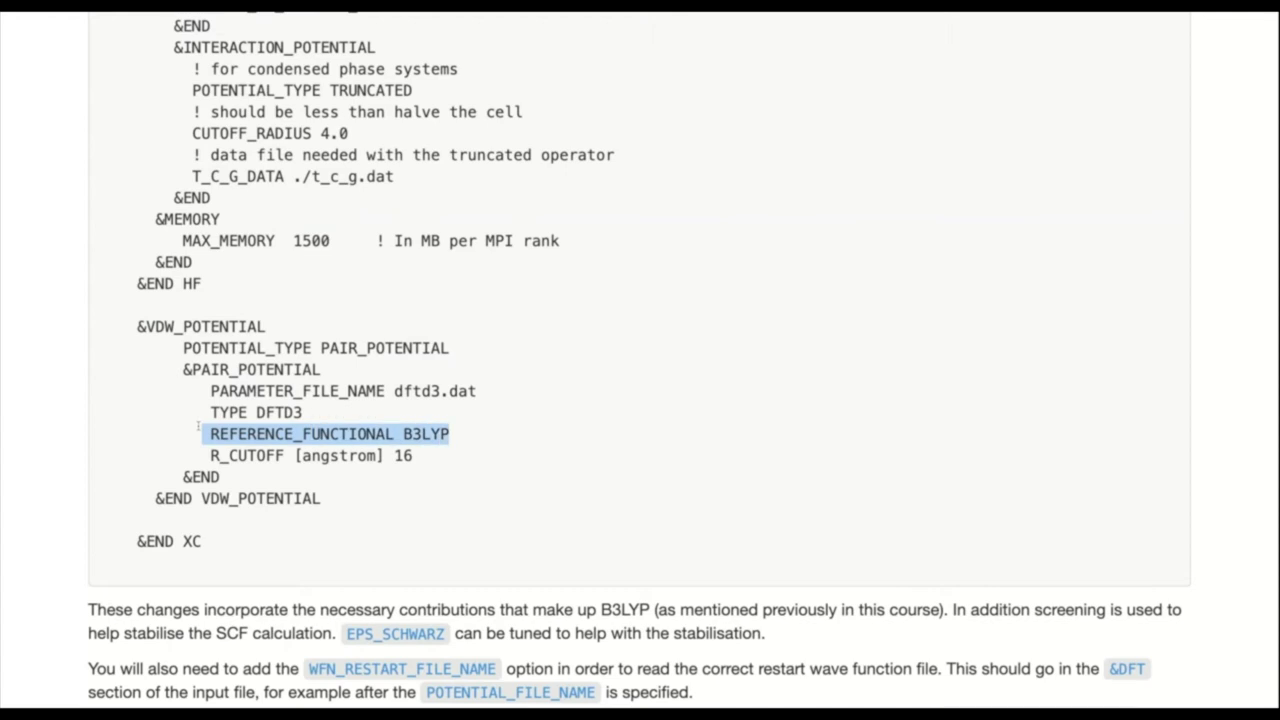
scroll(300, 400, "down", 3)
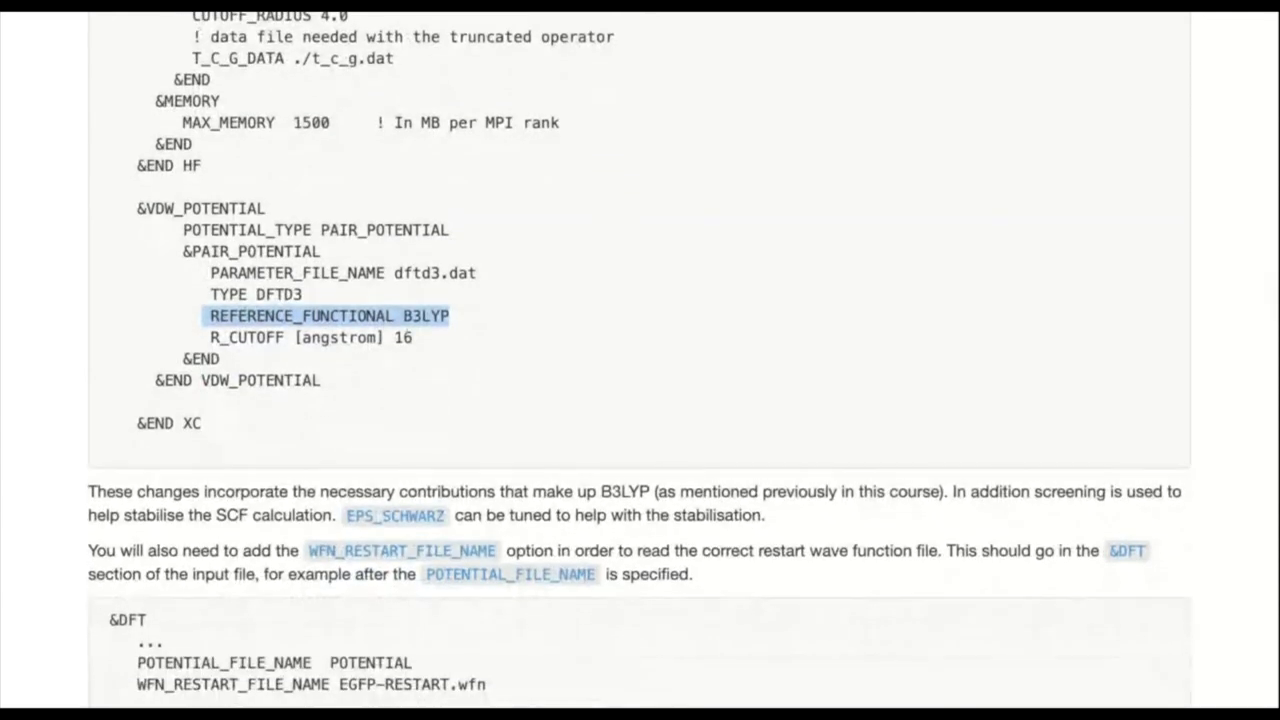
scroll(640, 360, "down", 2)
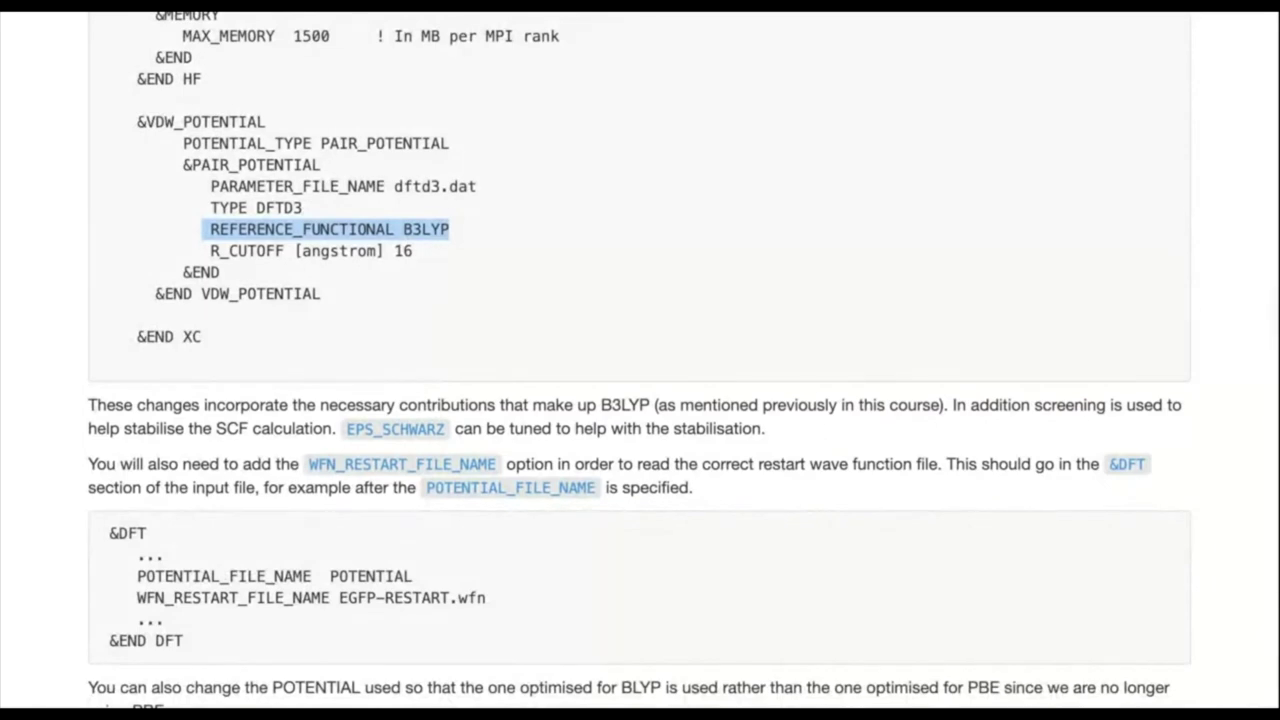
scroll(640, 360, "up", 20)
scroll(640, 360, "up", 2)
scroll(640, 360, "down", 18)
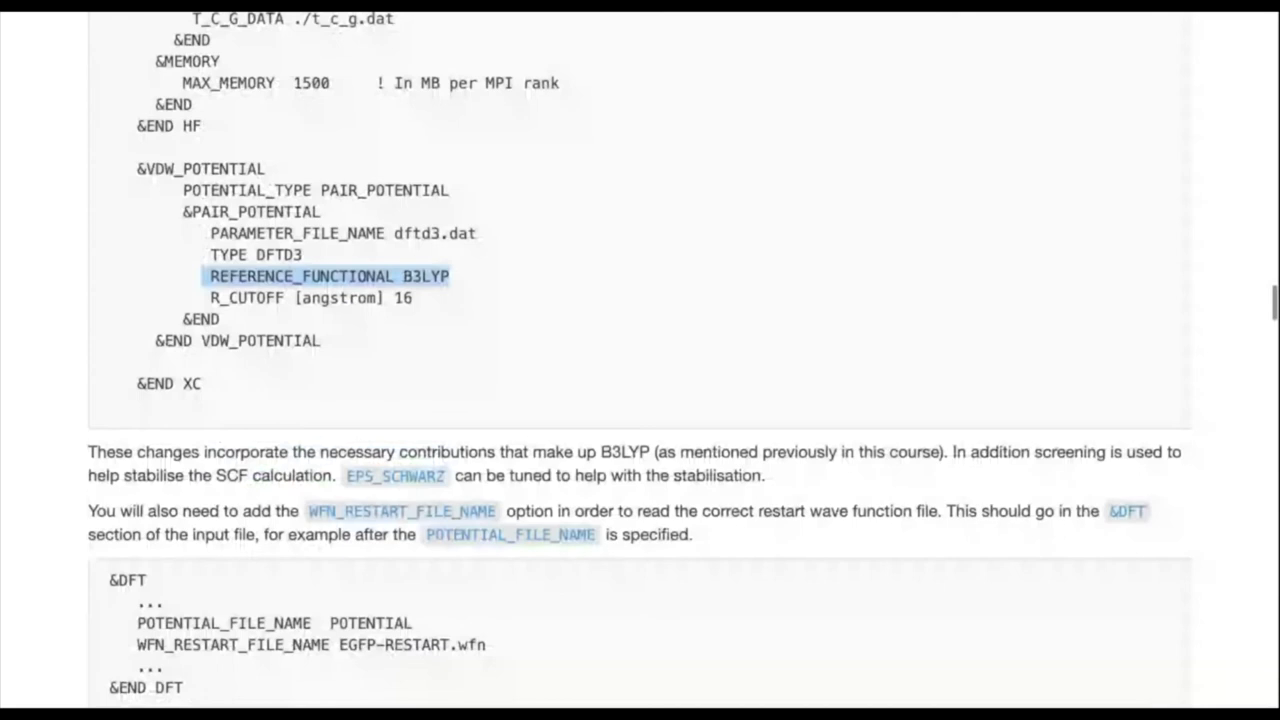
scroll(640, 360, "down", 2)
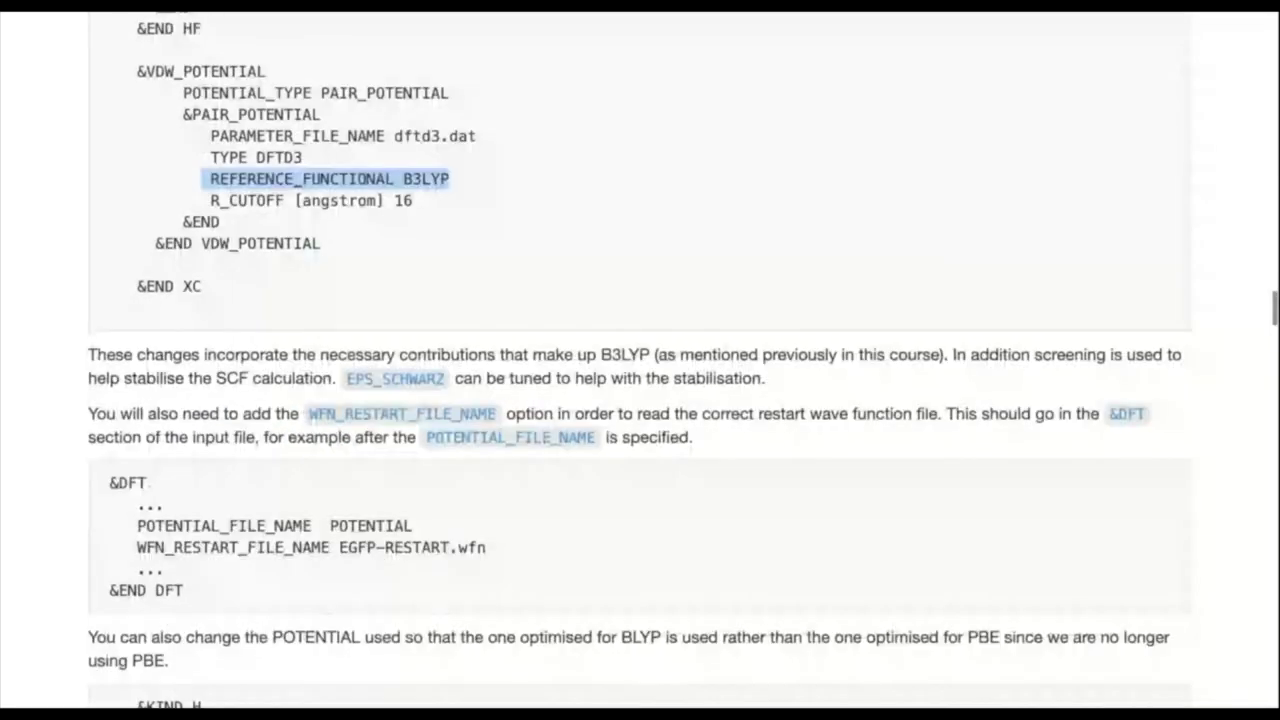
scroll(640, 360, "down", 1)
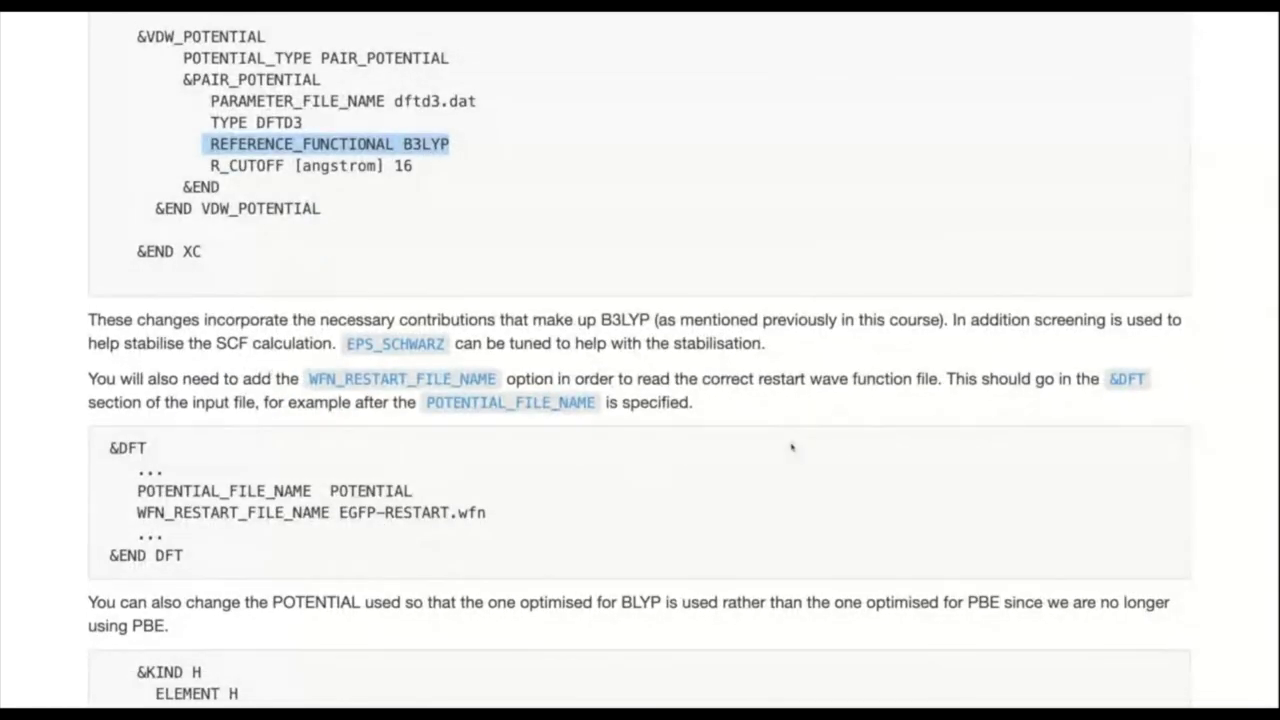
Examine the DFT section example, highlighting the WFN_RESTART_FILE_NAME line and its restart file name.
left_click(92, 479)
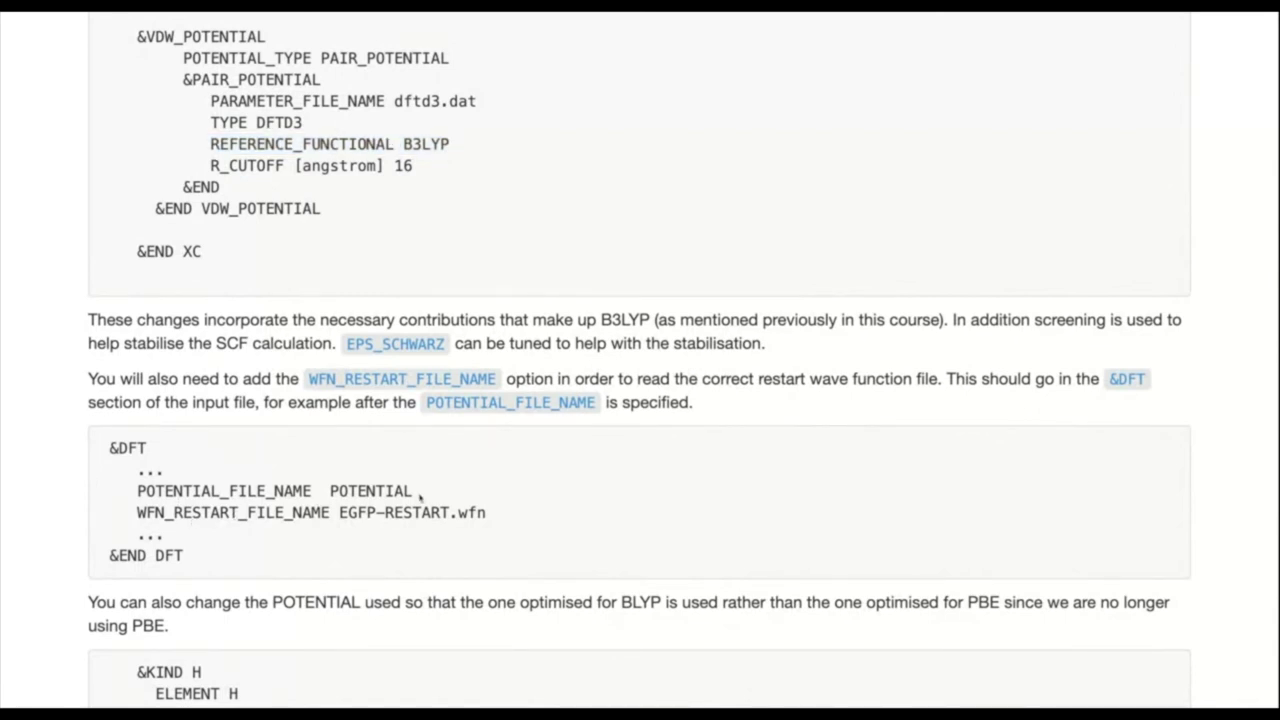
scroll(626, 421, "down", 2)
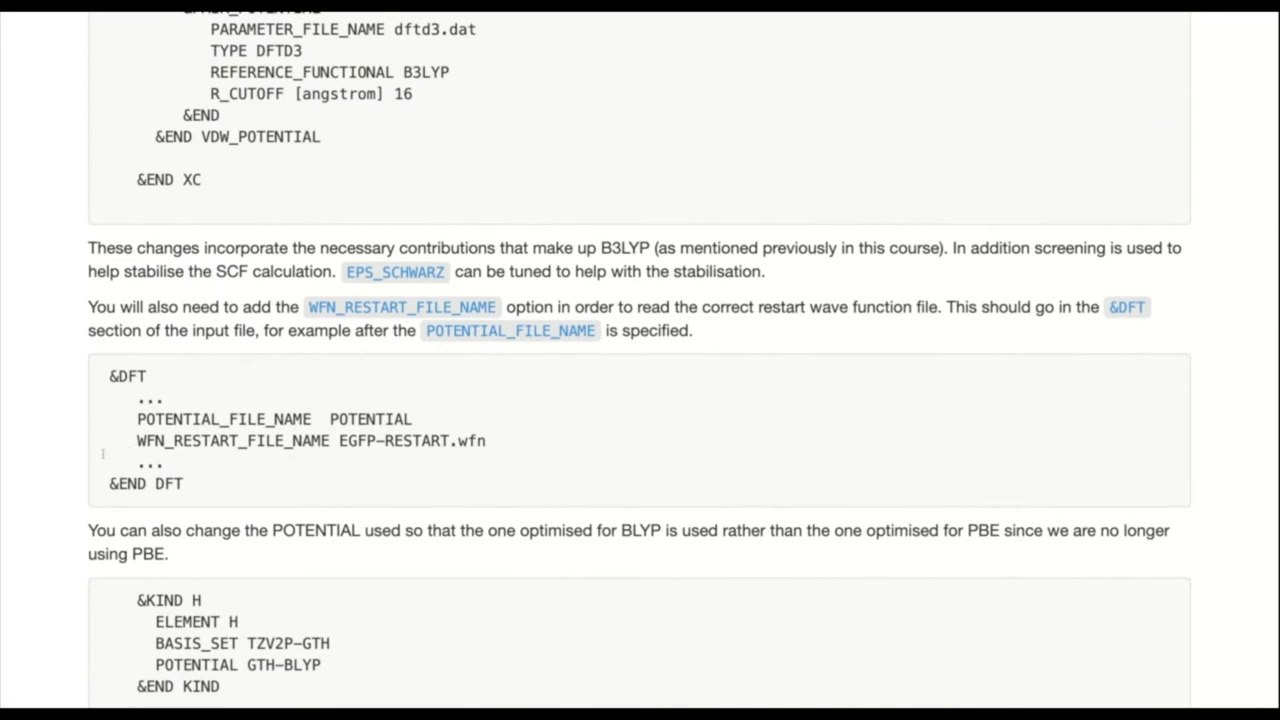
left_click_drag(137, 440, 486, 441)
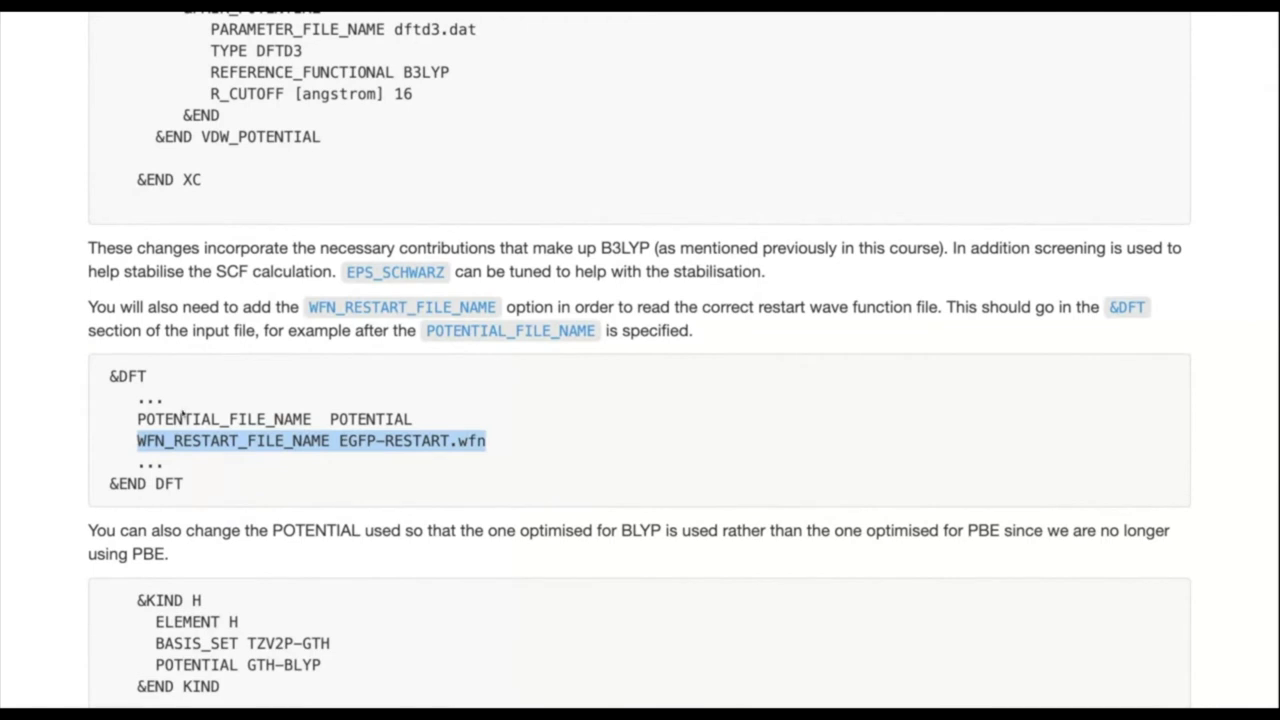
left_click(329, 440)
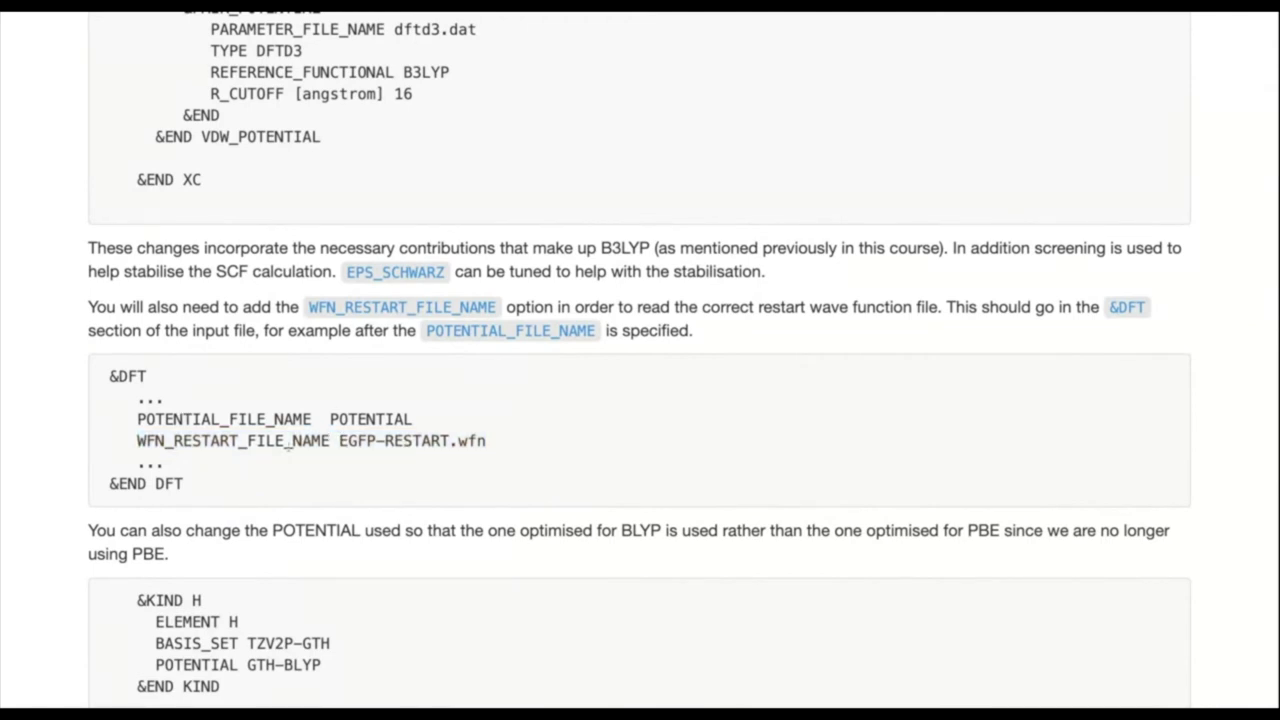
left_click_drag(487, 441, 348, 441)
scroll(491, 443, "down", 2)
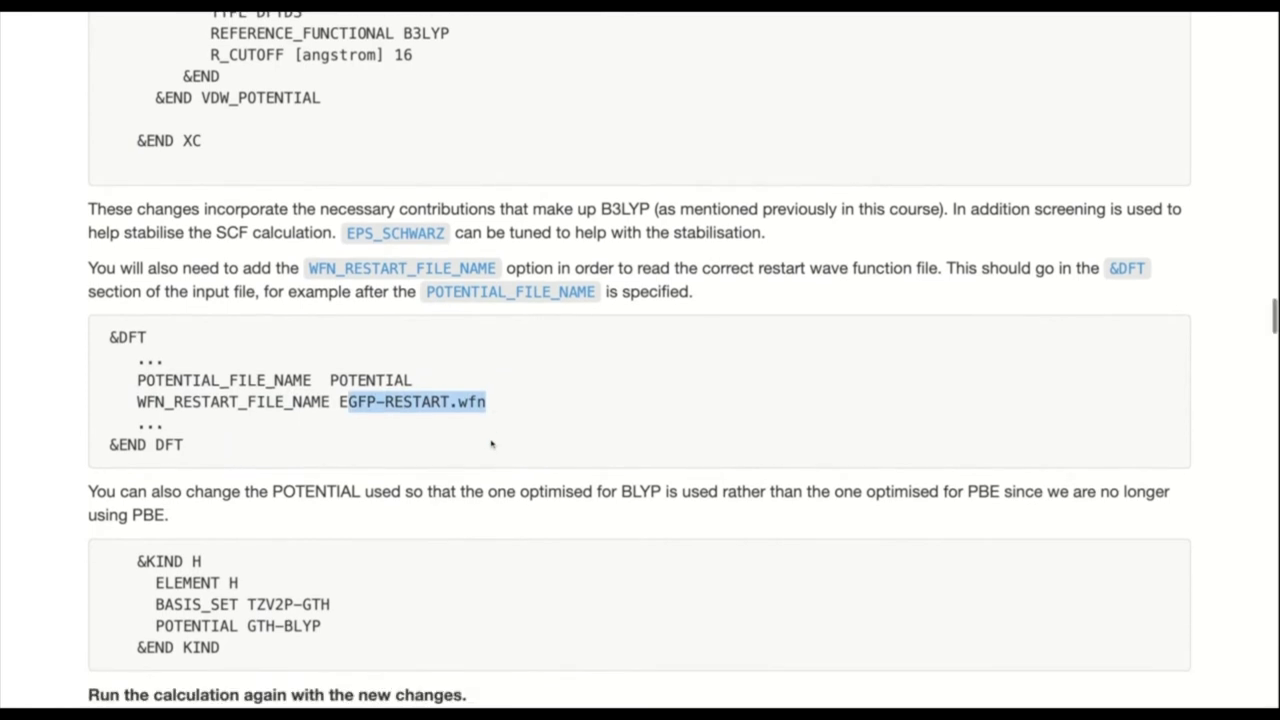
Examine the KIND H example, highlighting the GTH-BLYP potential, and read the instructions for rerunning the calculation.
left_click(272, 465)
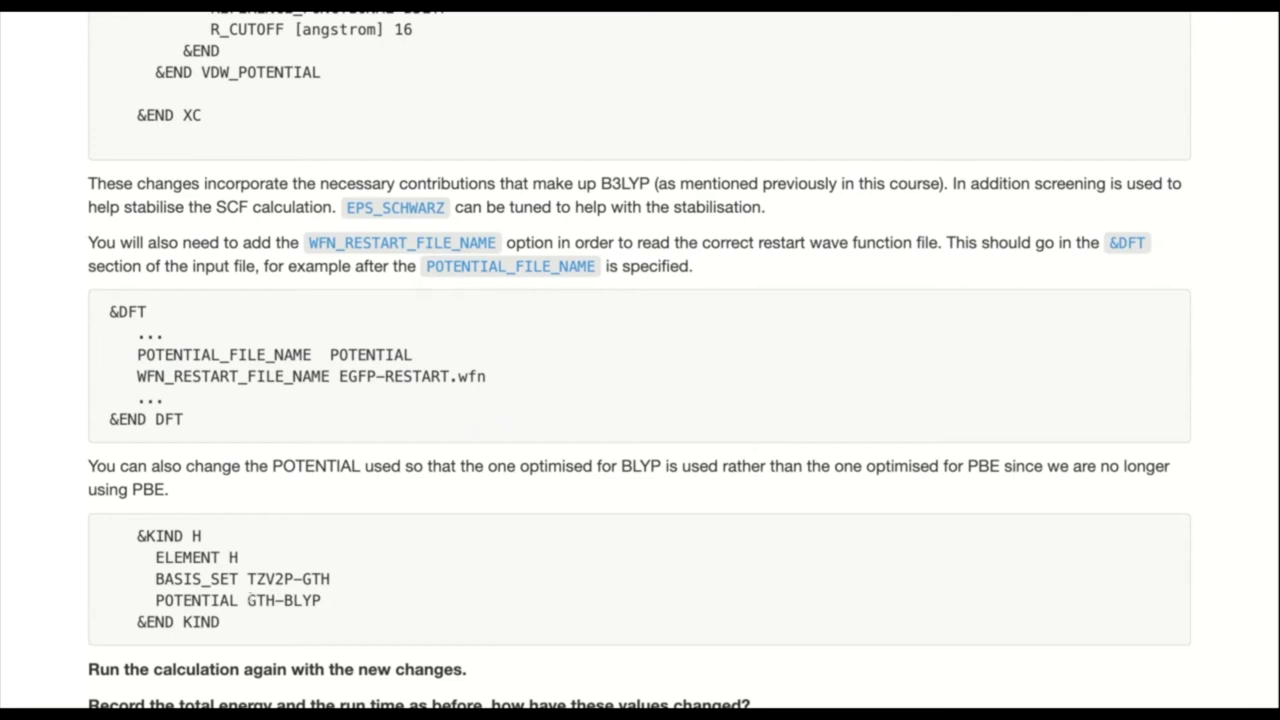
left_click_drag(248, 600, 286, 600)
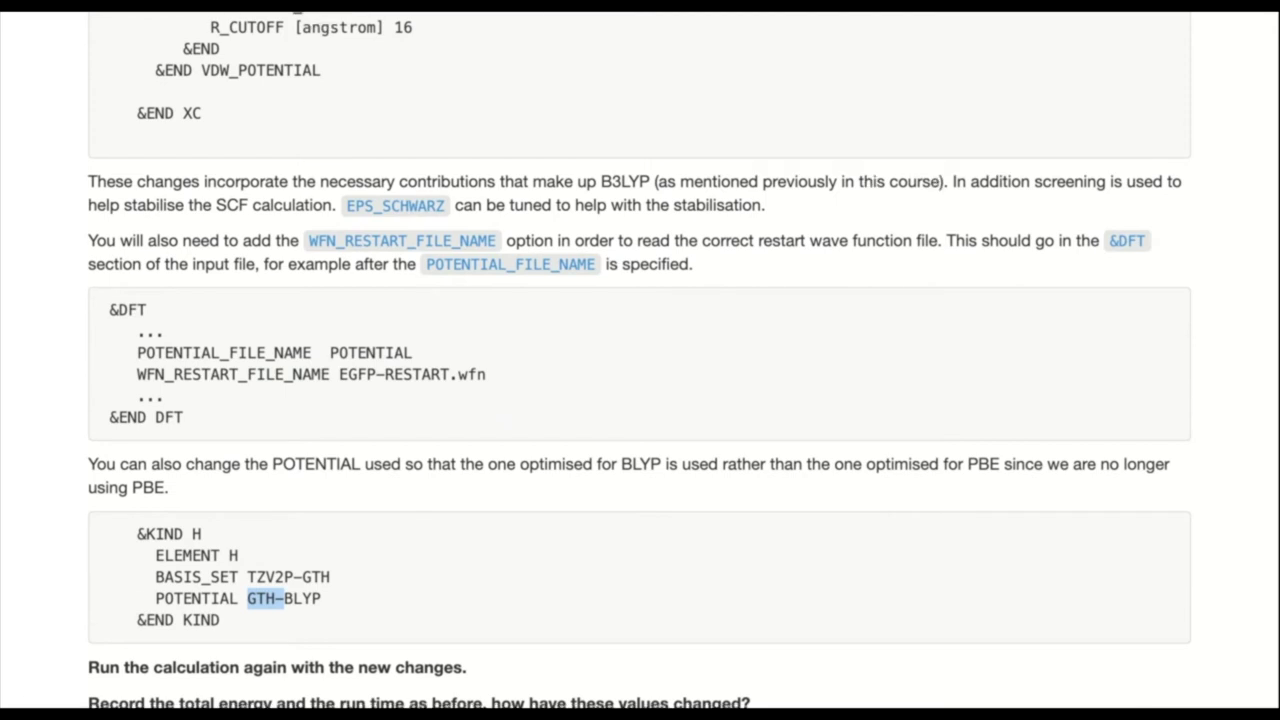
scroll(640, 360, "down", 1)
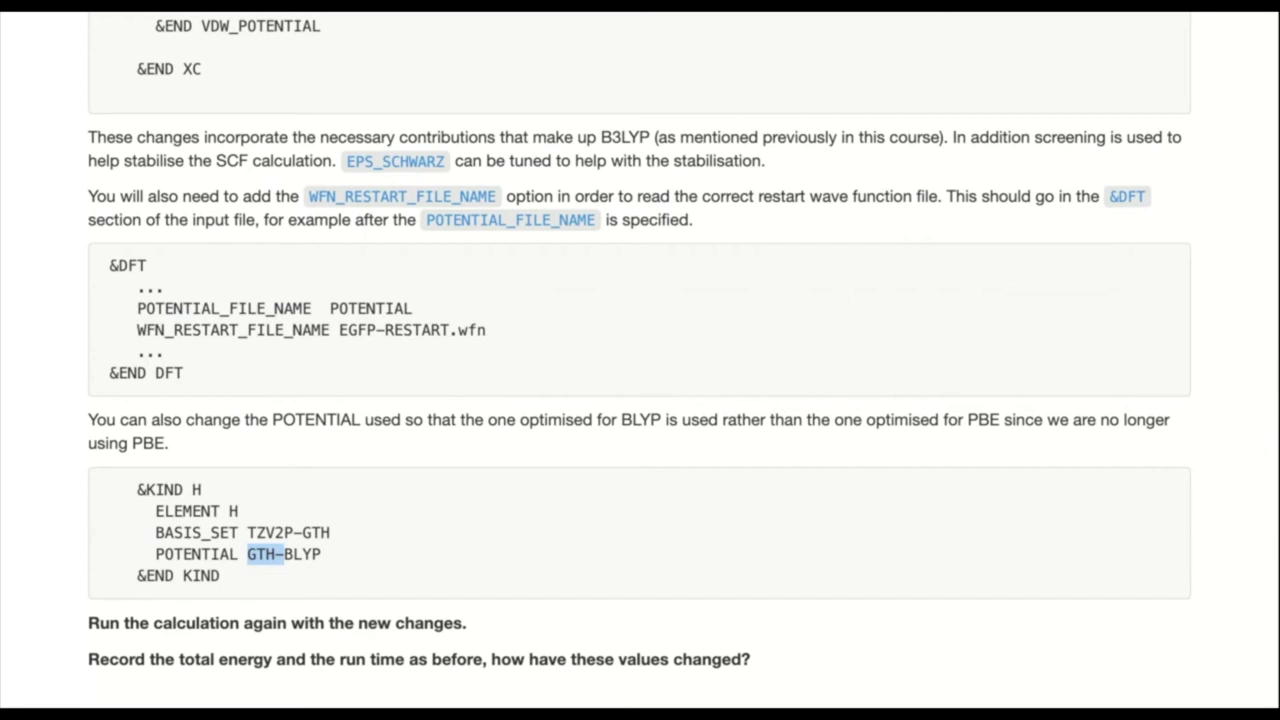
scroll(640, 360, "up", 2)
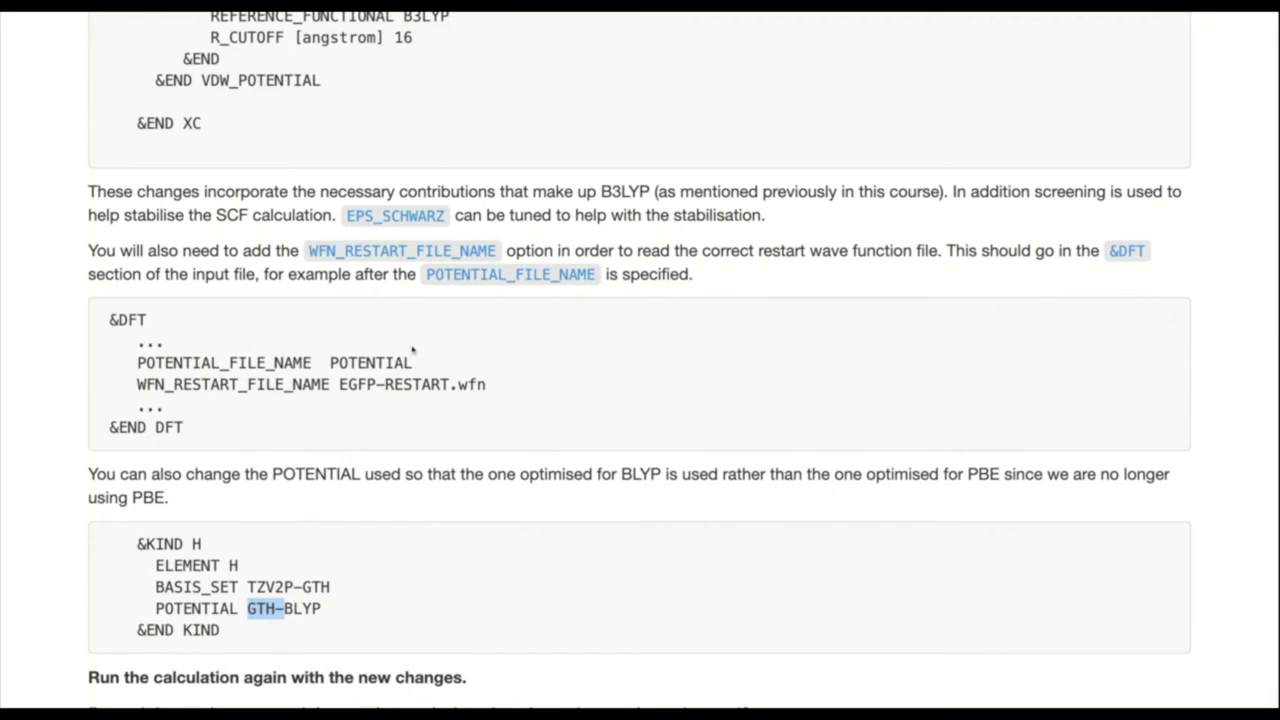
scroll(413, 350, "down", 3)
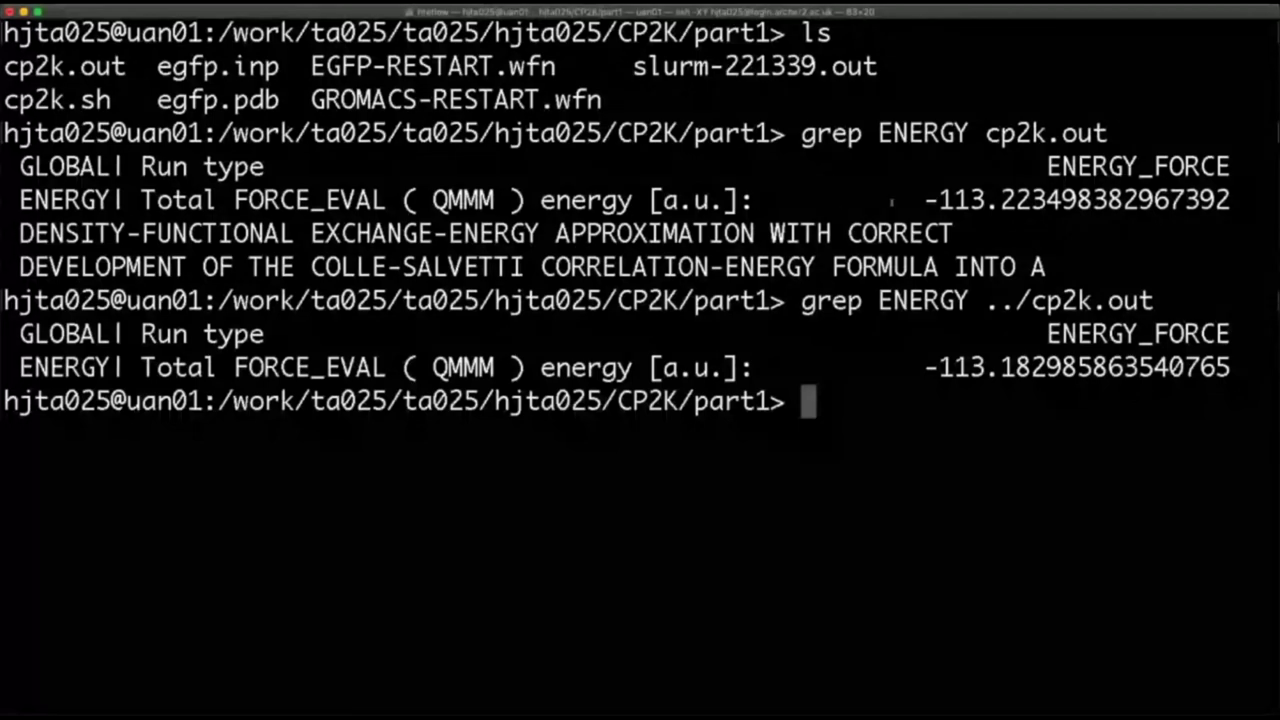
Compare the total QMMM energies from cp2k.out and ../cp2k.out in the terminal, highlighting each value.
left_click_drag(913, 200, 1243, 204)
left_click_drag(922, 368, 1252, 372)
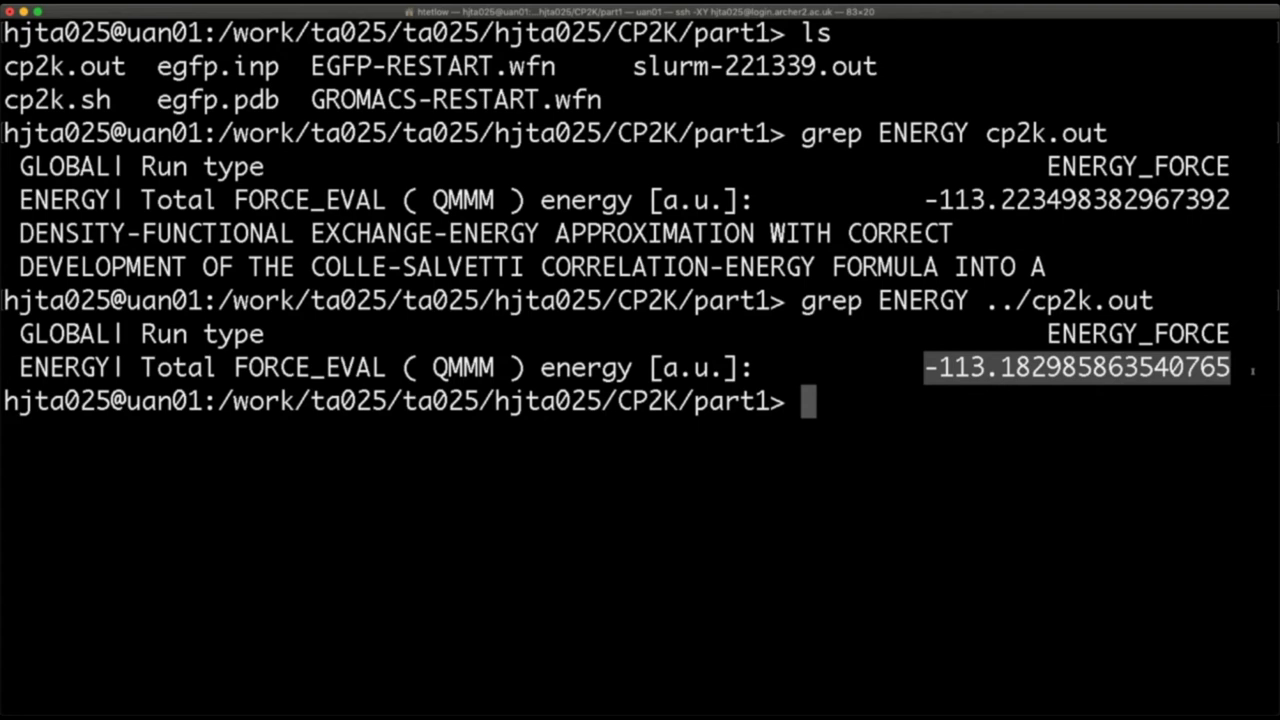
key("super+Tab")
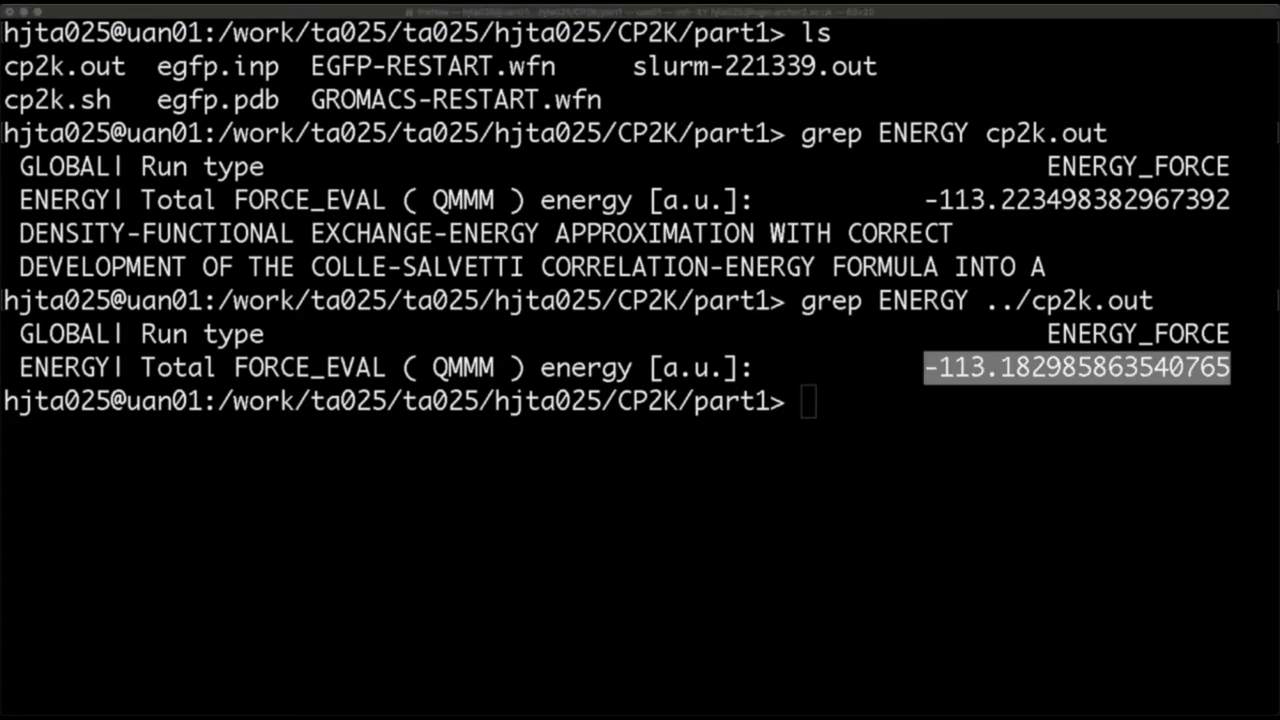
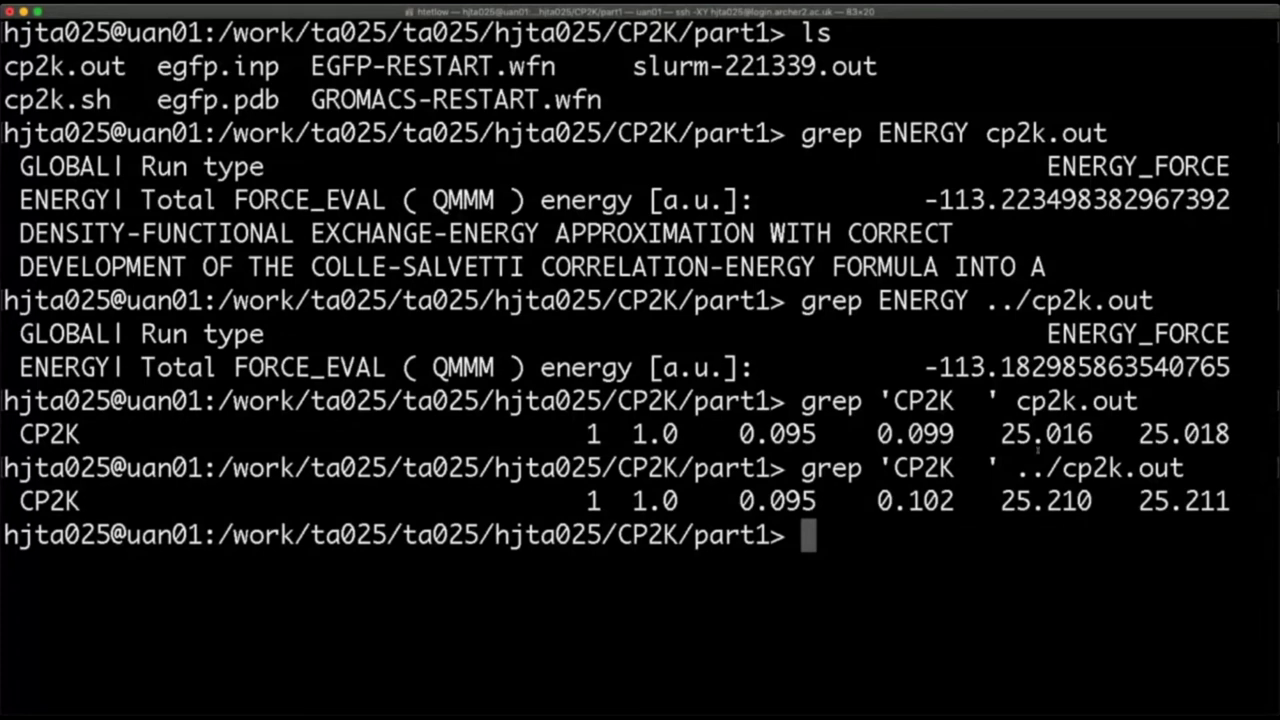
Open the parent directory's output file ../cp2k.out in vi.
scroll(986, 455, "down", 1)
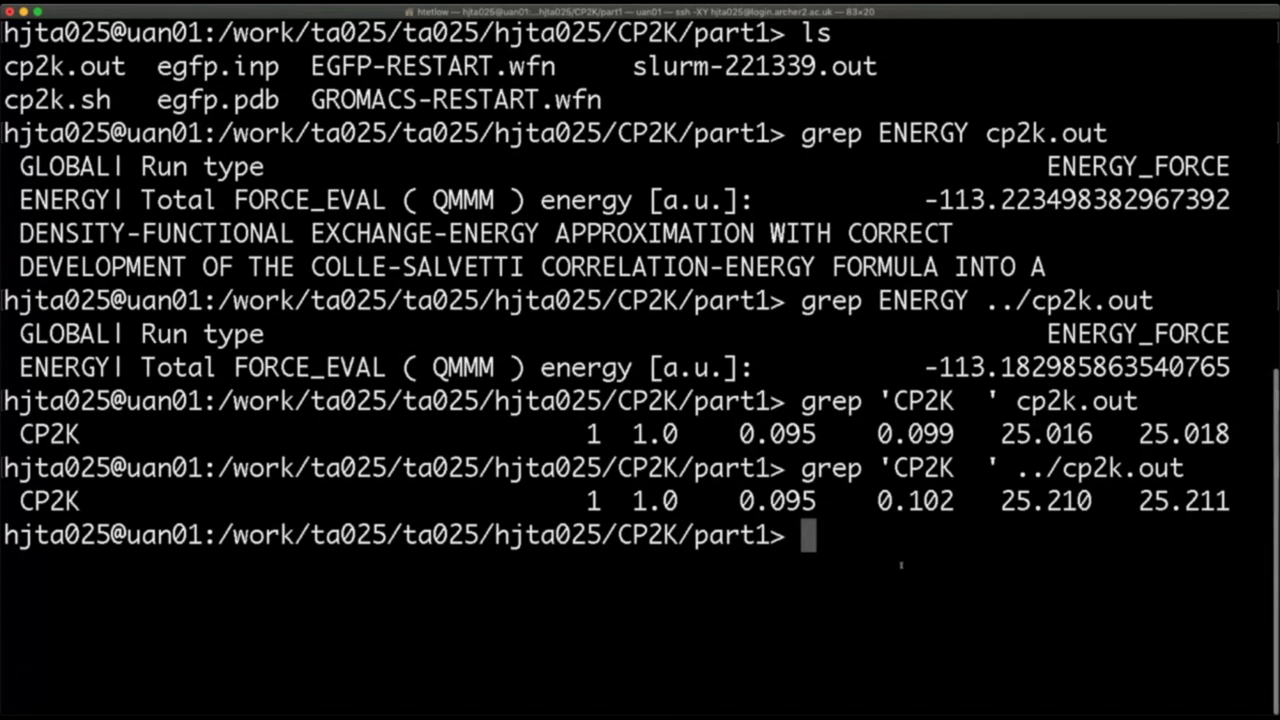
type("vi ")
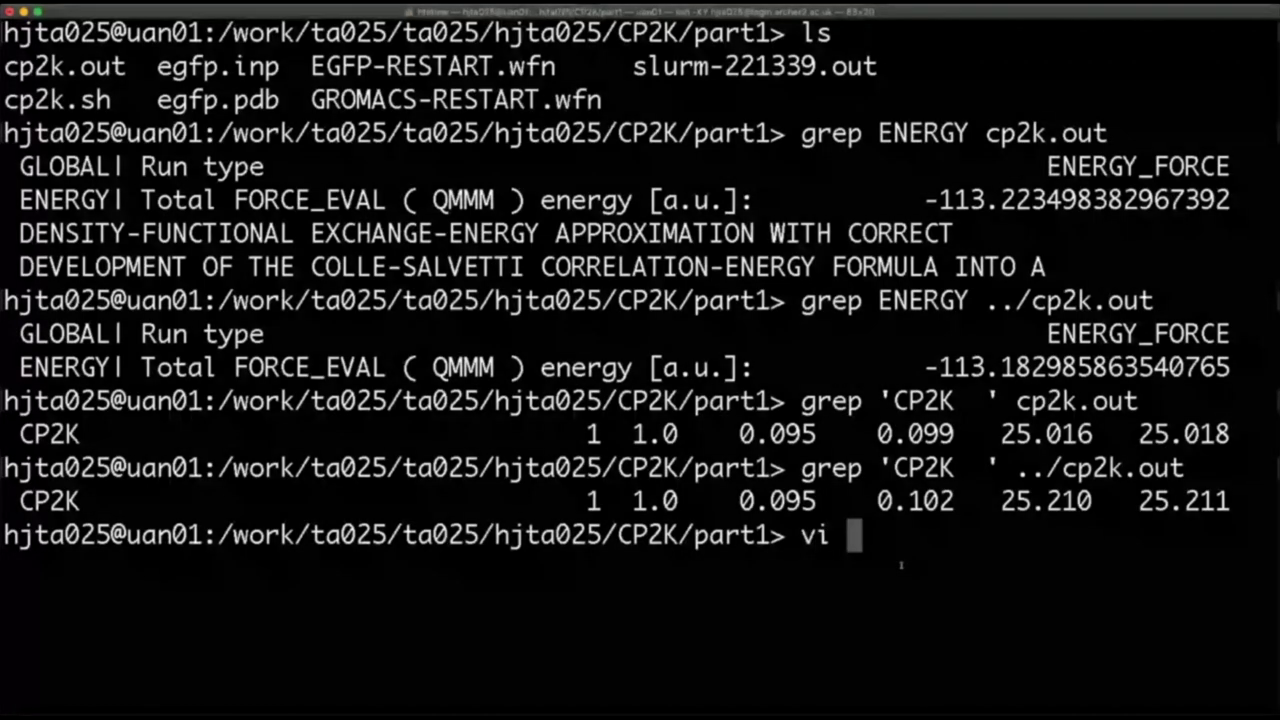
type("../cp2k.")
key("Tab")
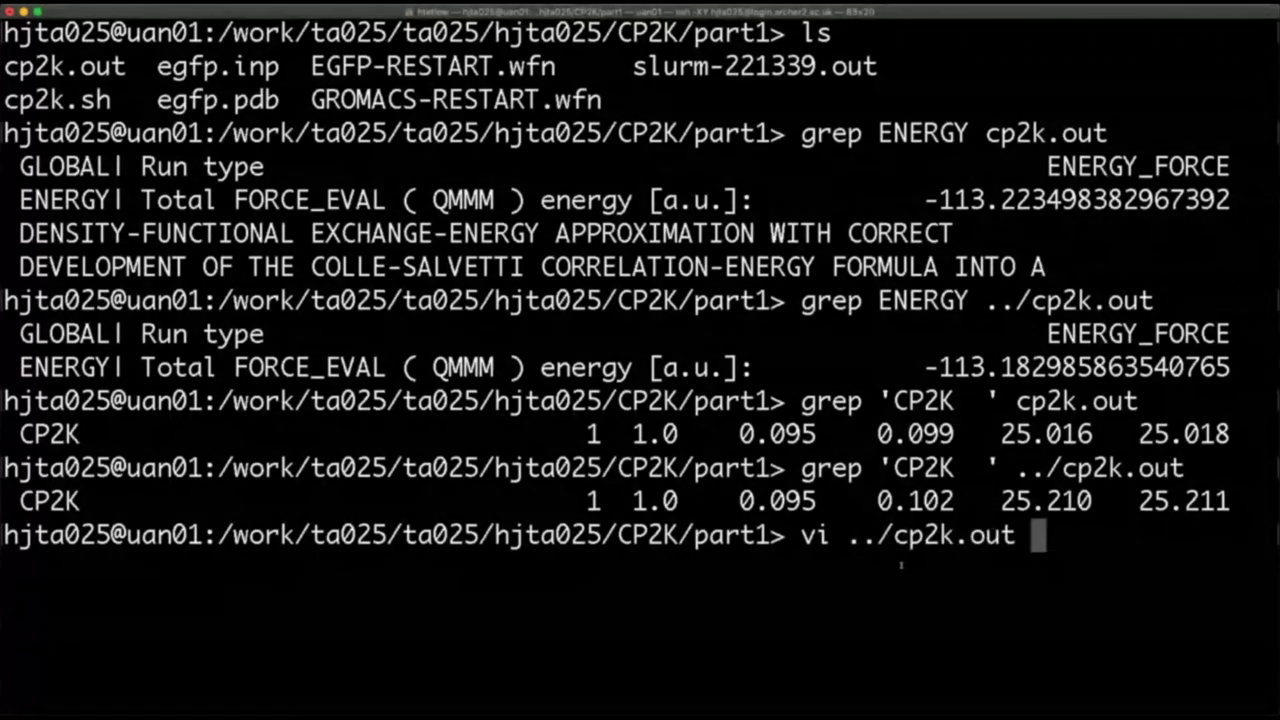
key("Return")
Examine the initial guess message, SCF iterations and outer loop convergence in ../cp2k.out, and quit vi.
scroll(903, 545, "up", 20)
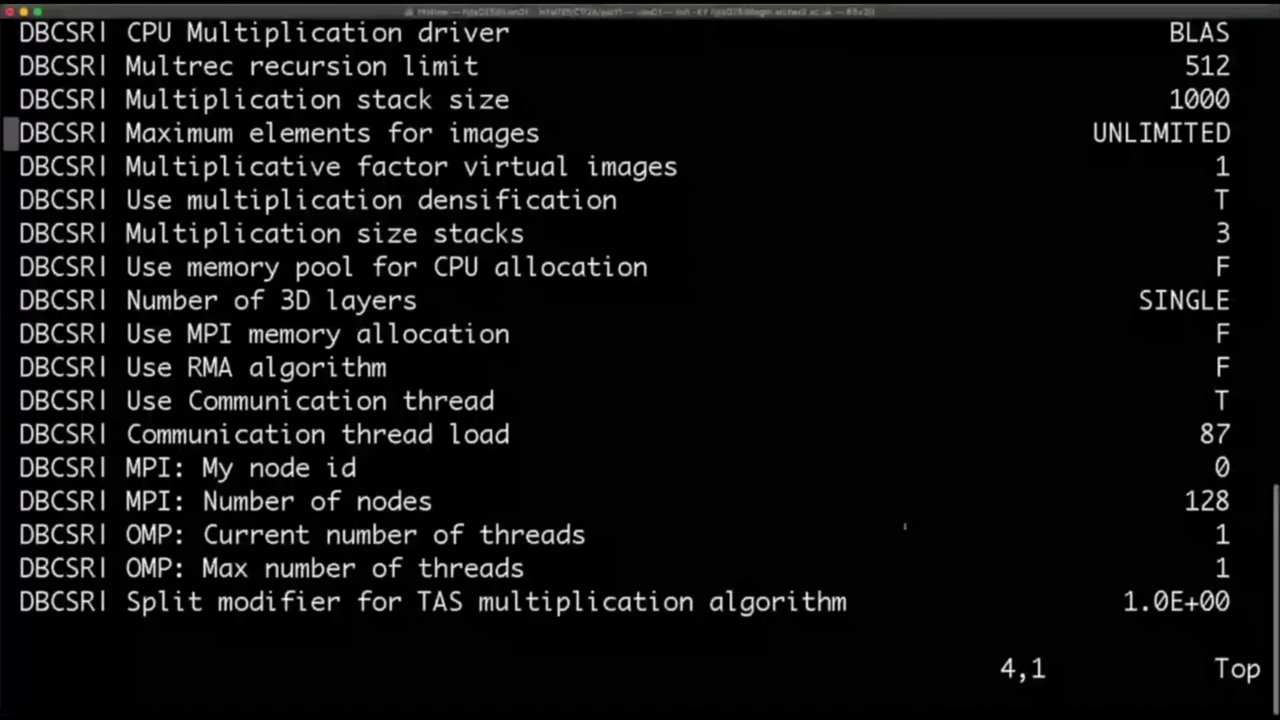
scroll(904, 525, "down", 20)
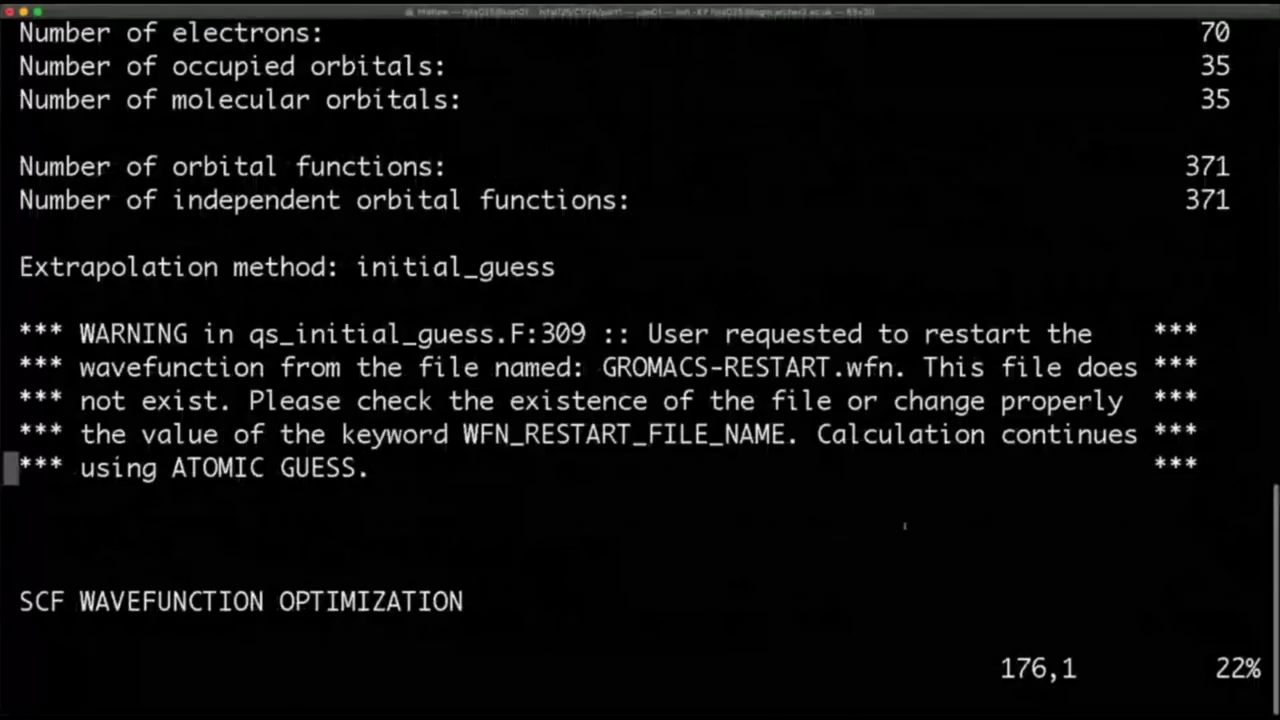
scroll(904, 527, "down", 5)
scroll(904, 525, "down", 5)
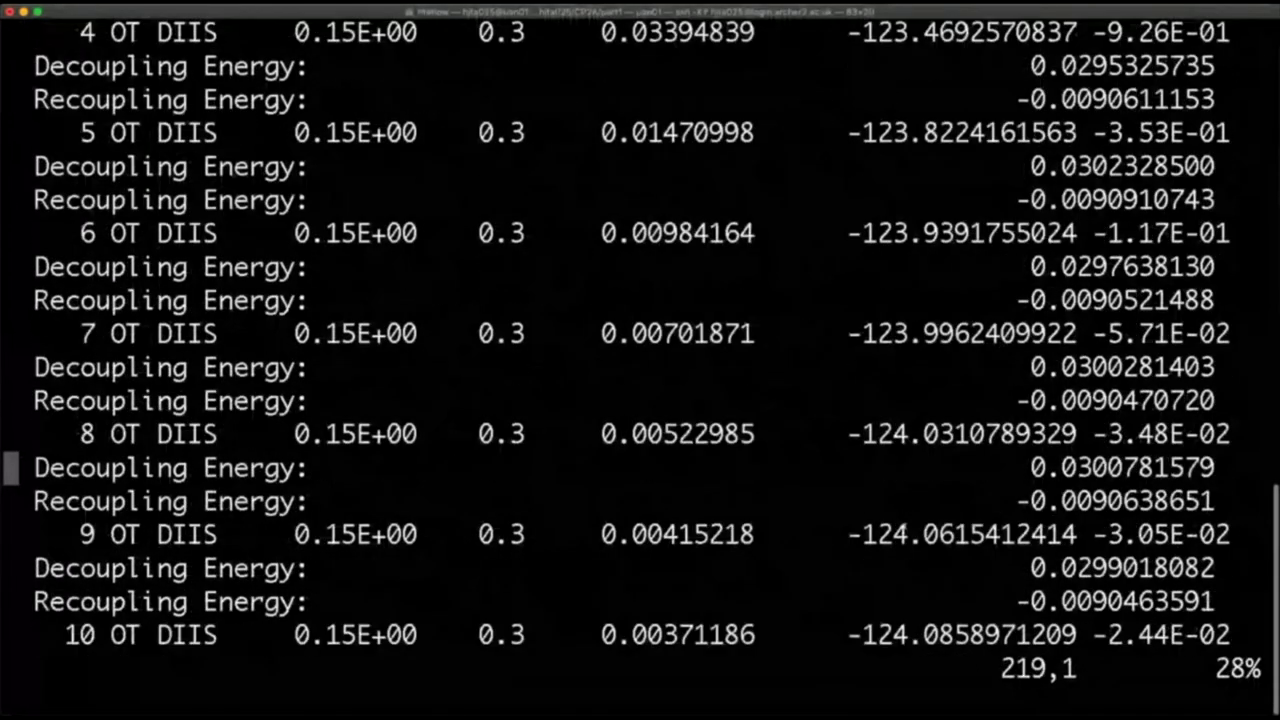
scroll(904, 525, "down", 8)
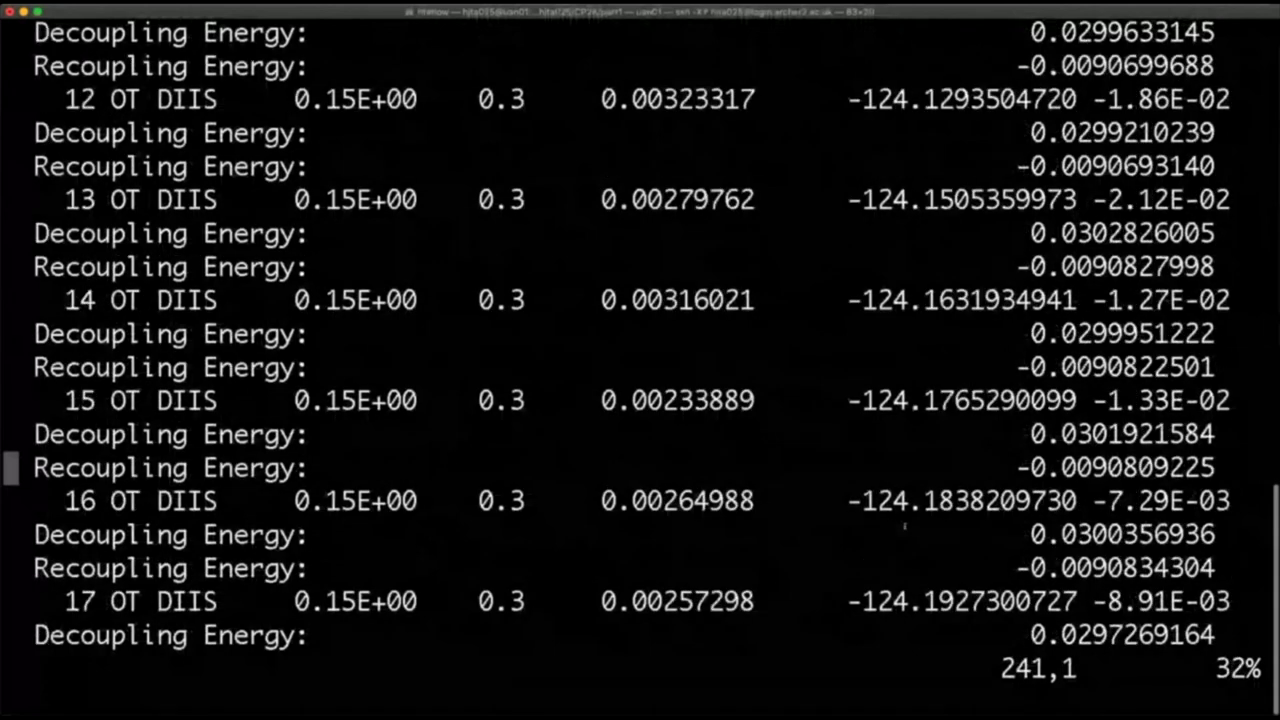
scroll(904, 527, "down", 18)
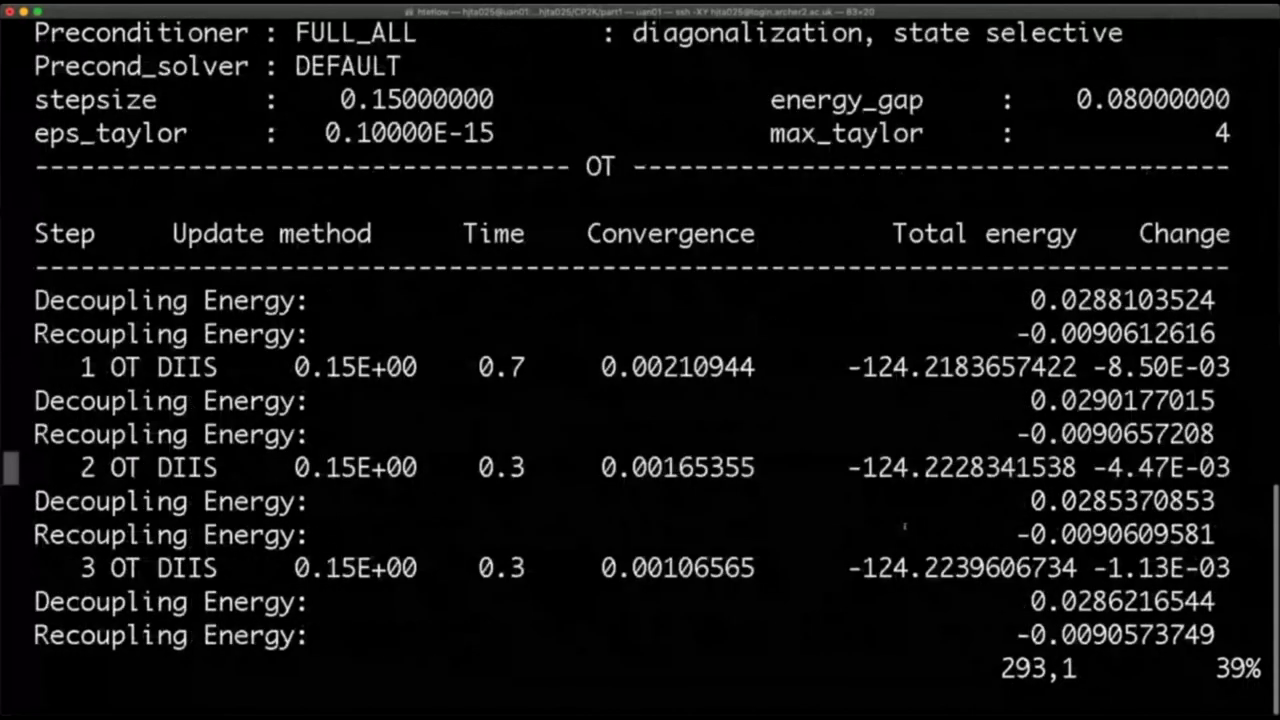
scroll(904, 525, "down", 8)
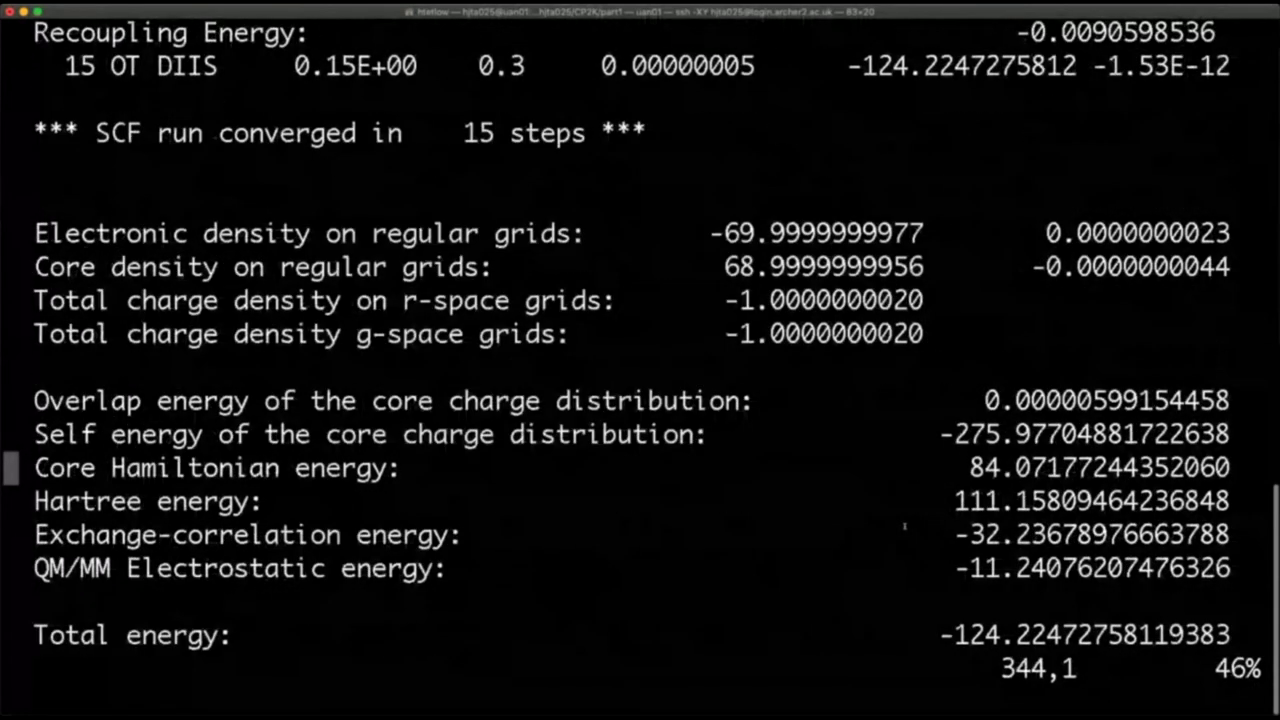
scroll(904, 527, "up", 2)
scroll(904, 527, "down", 2)
scroll(904, 525, "down", 2)
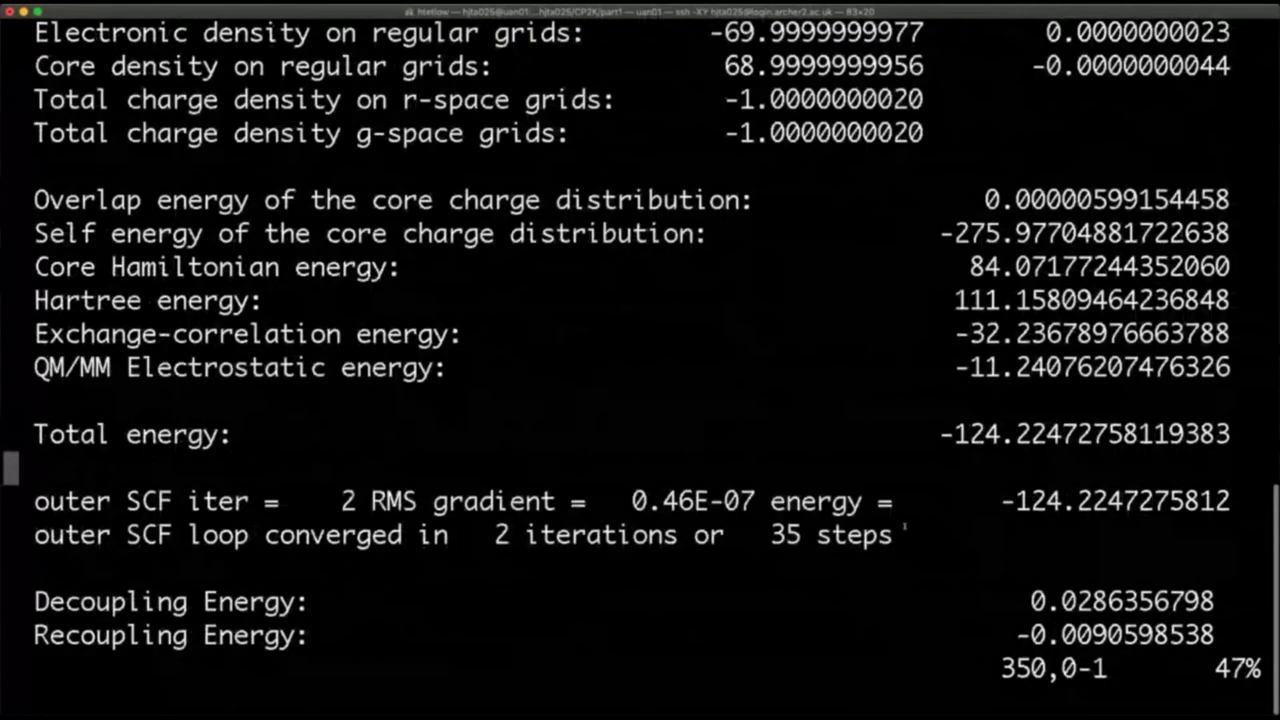
type(":q")
key("Return")
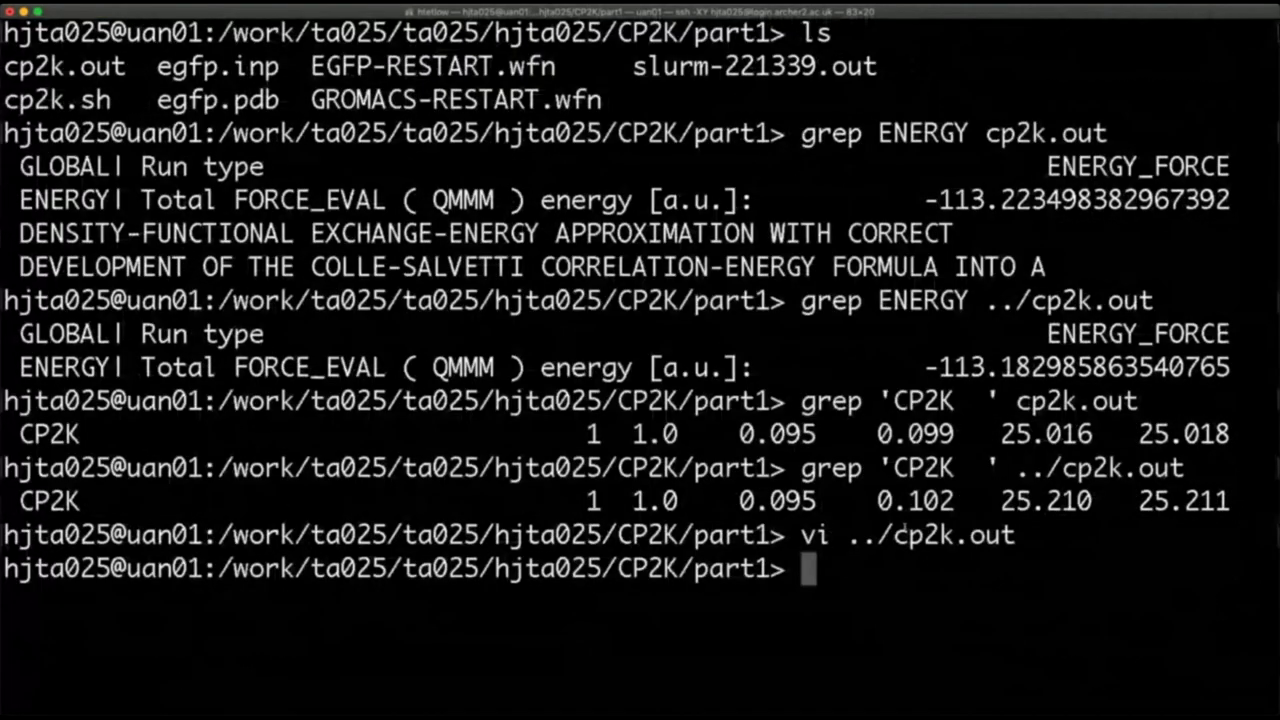
Open cp2k.out from the part1 run in vi, examine its SCF iterations and convergence, and quit.
type("vi cp2k.")
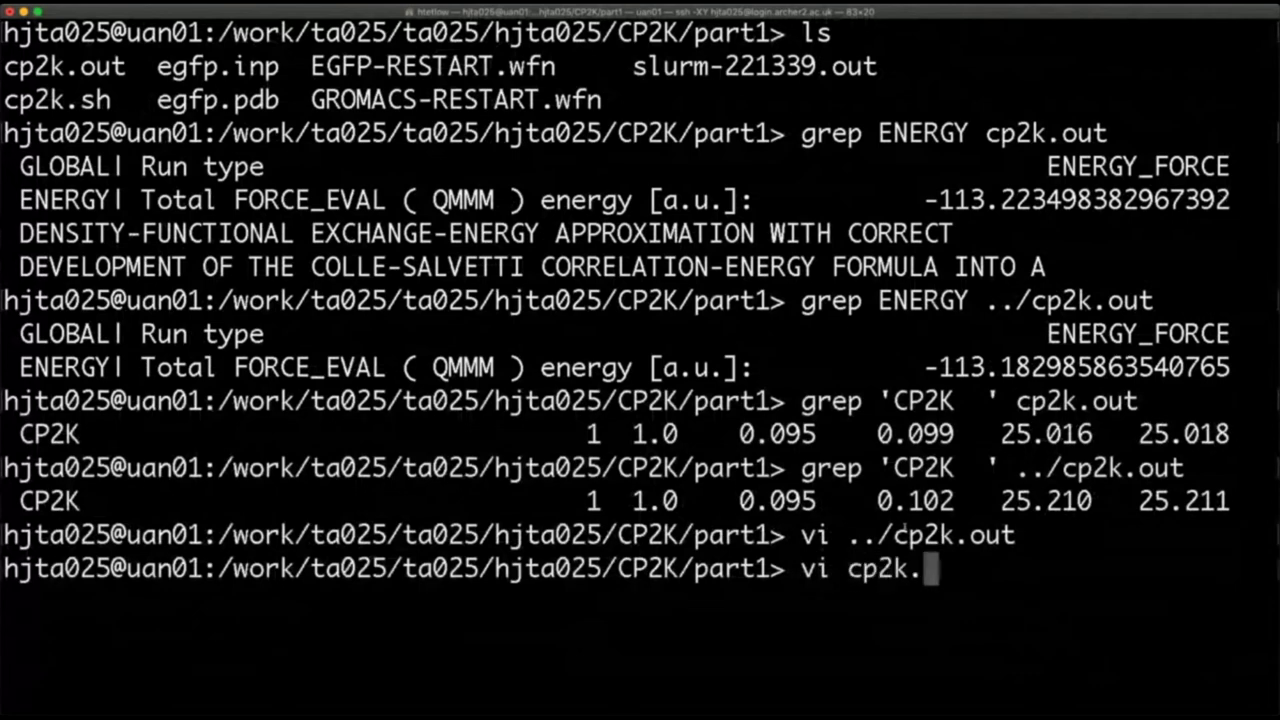
type("out")
key("Return")
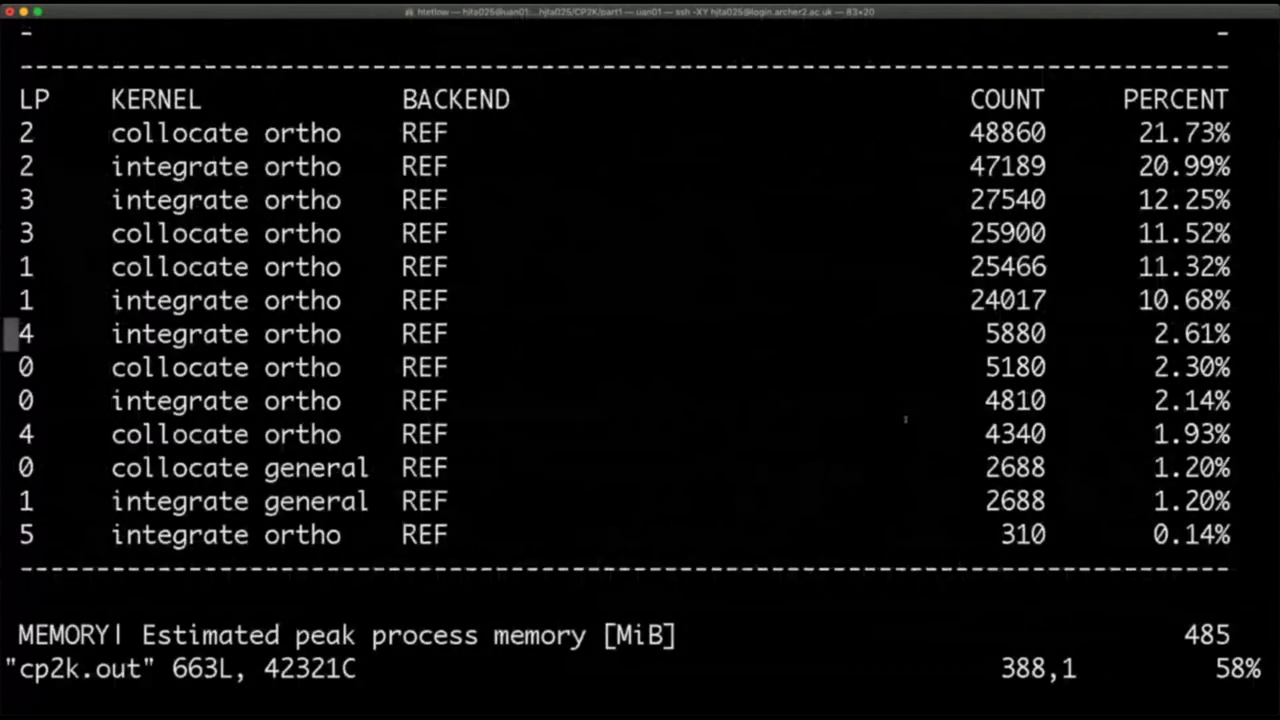
scroll(905, 419, "up", 10)
scroll(905, 420, "up", 20)
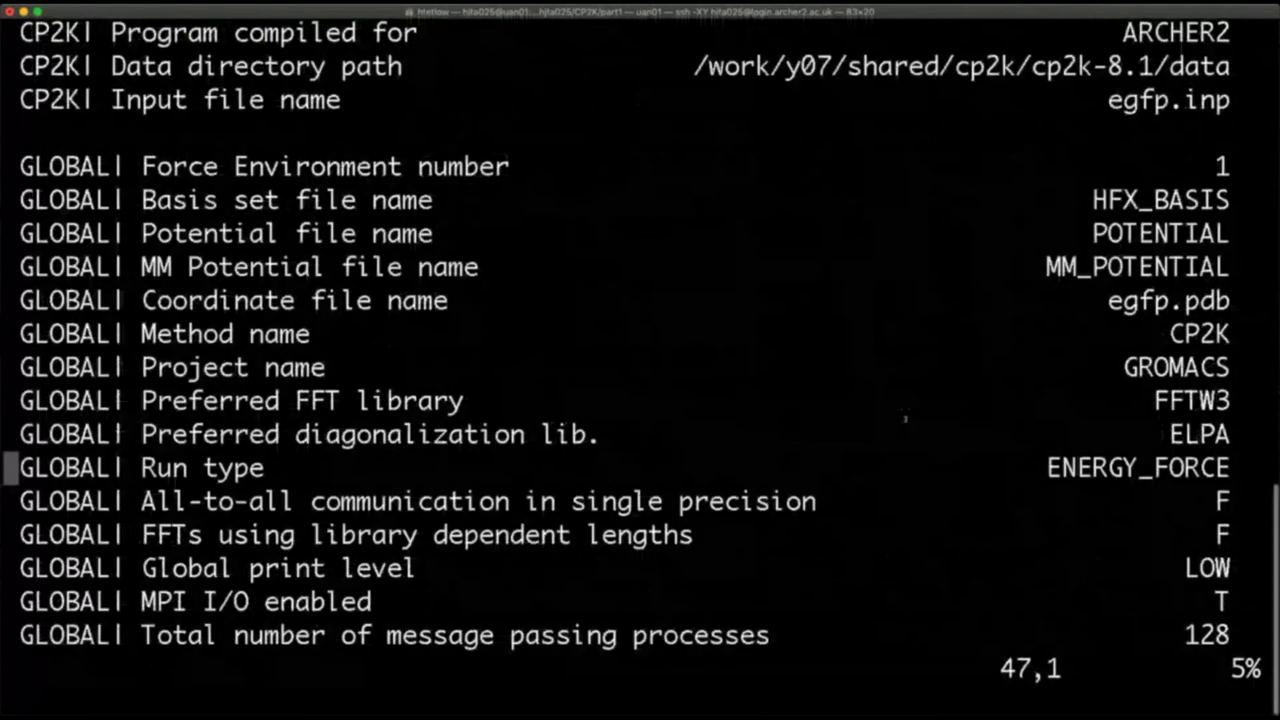
scroll(905, 419, "down", 20)
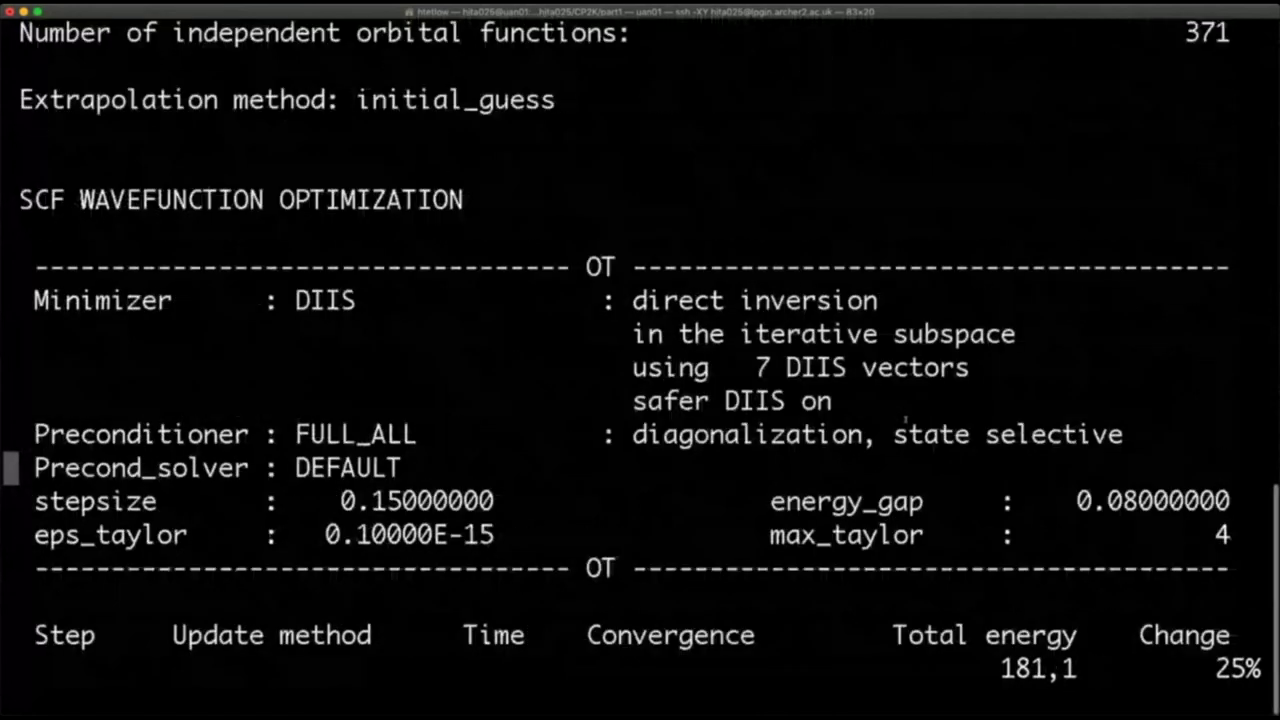
scroll(905, 419, "down", 12)
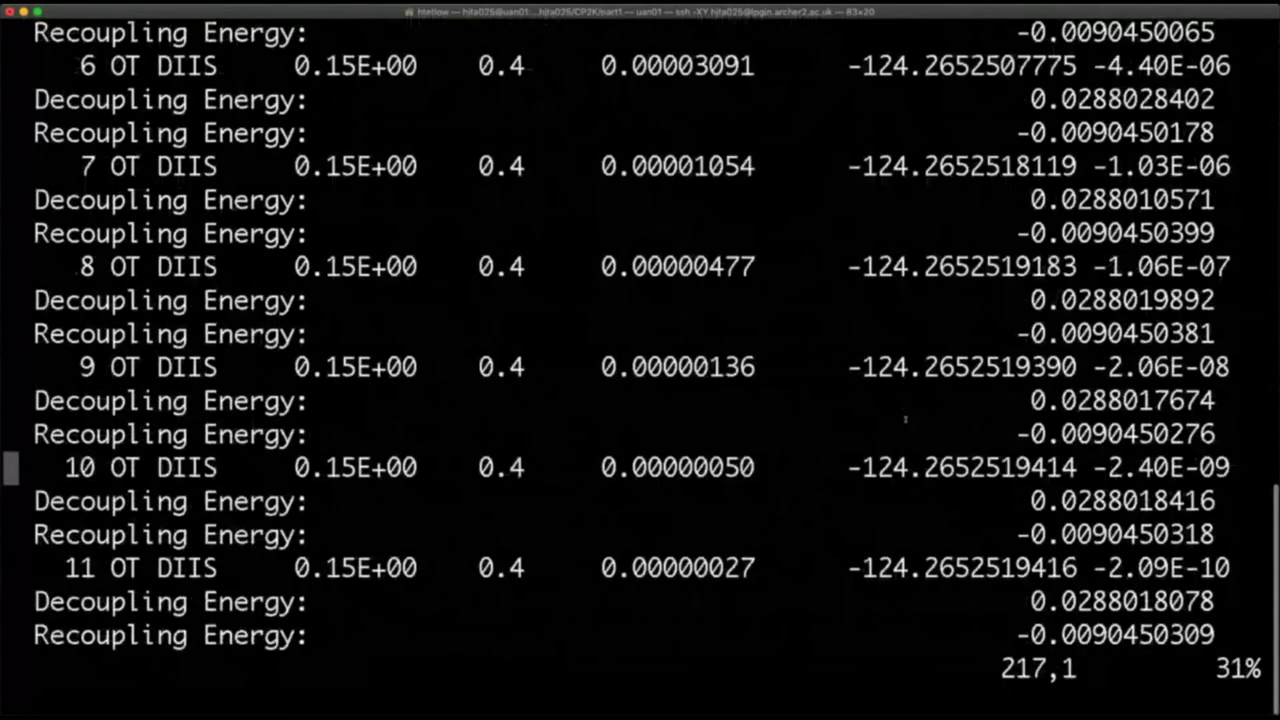
scroll(905, 419, "down", 6)
scroll(905, 419, "up", 6)
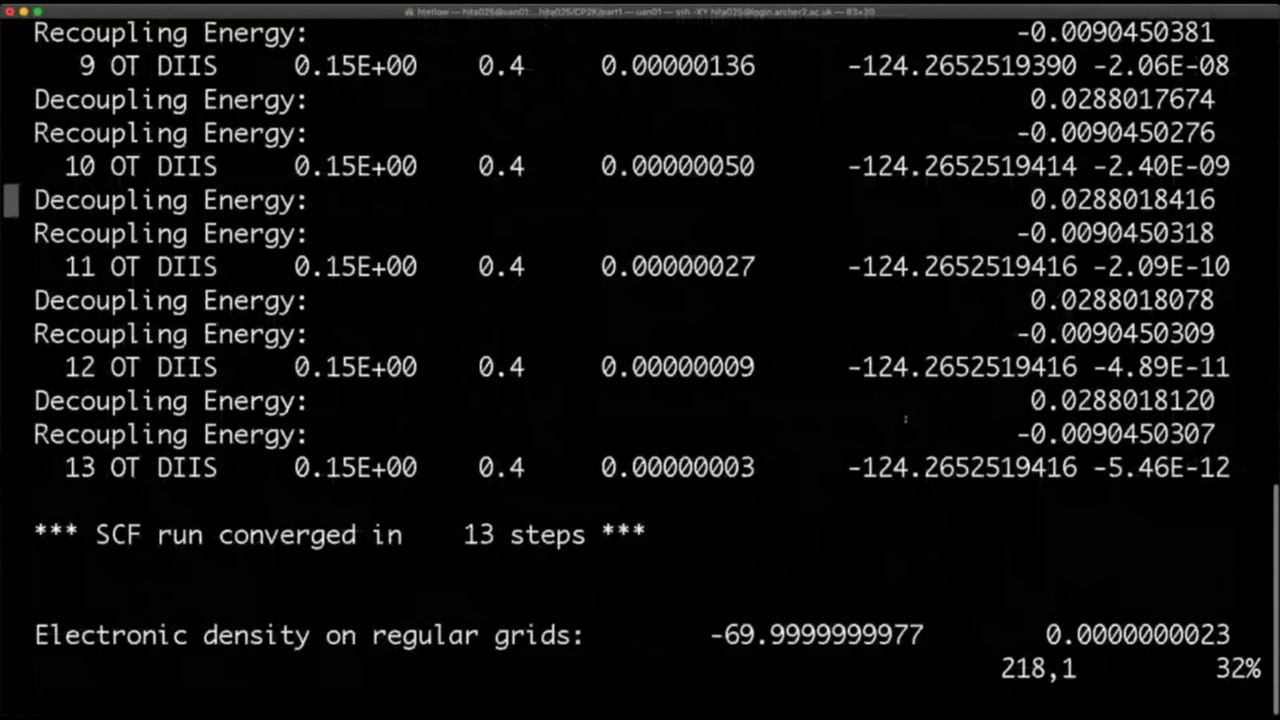
scroll(905, 419, "up", 1)
type(":")
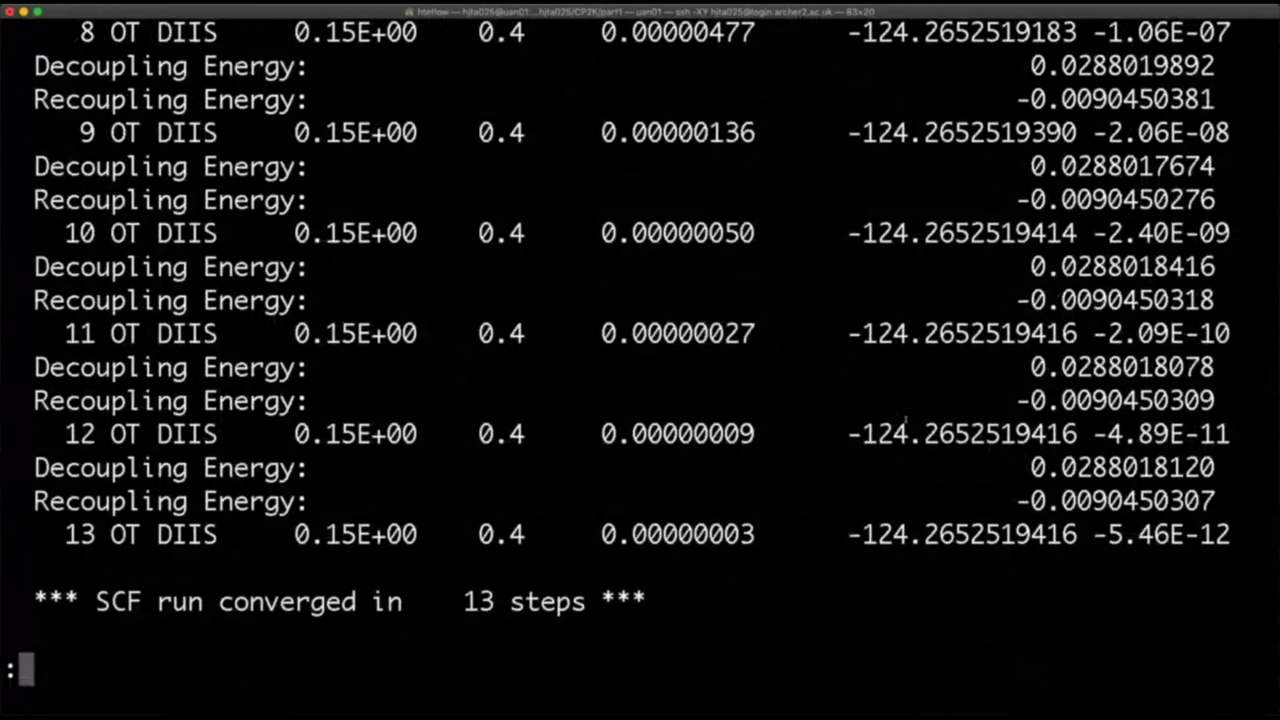
type("q")
key("Return")
Reopen ../cp2k.out in vi and highlight the time value of SCF step 8.
key("Up")
key("Return")
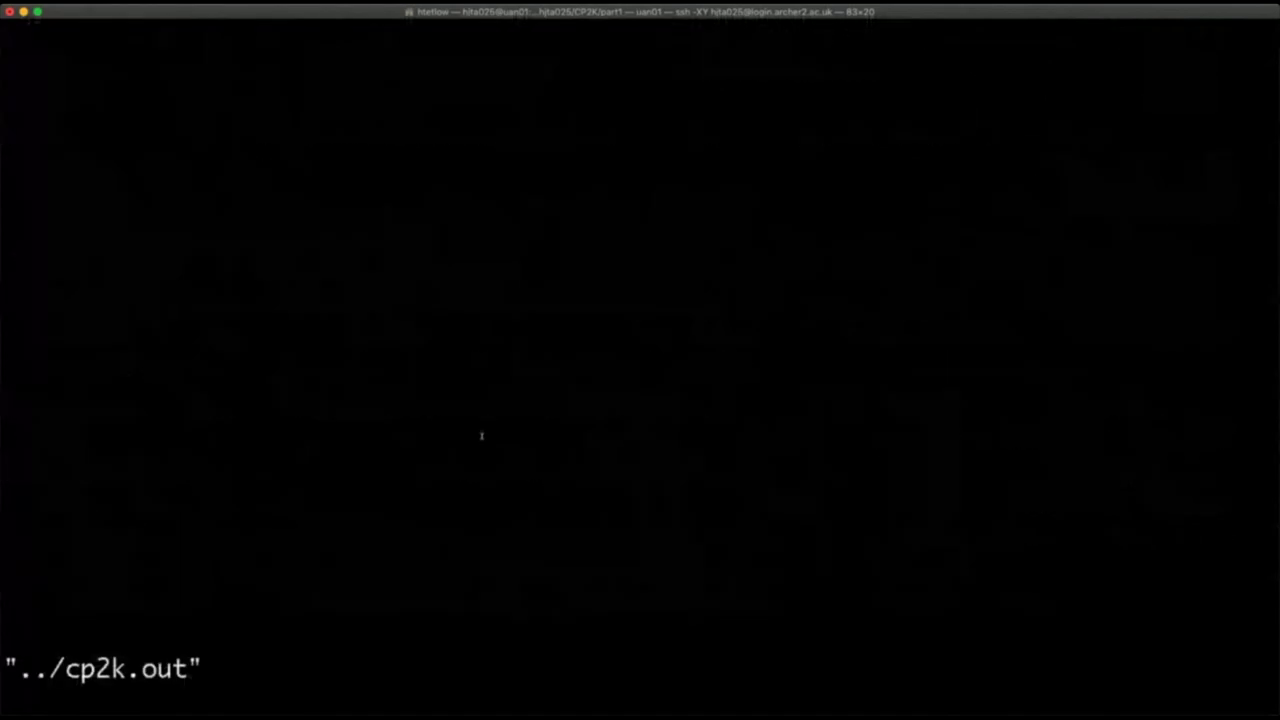
scroll(481, 436, "down", 12)
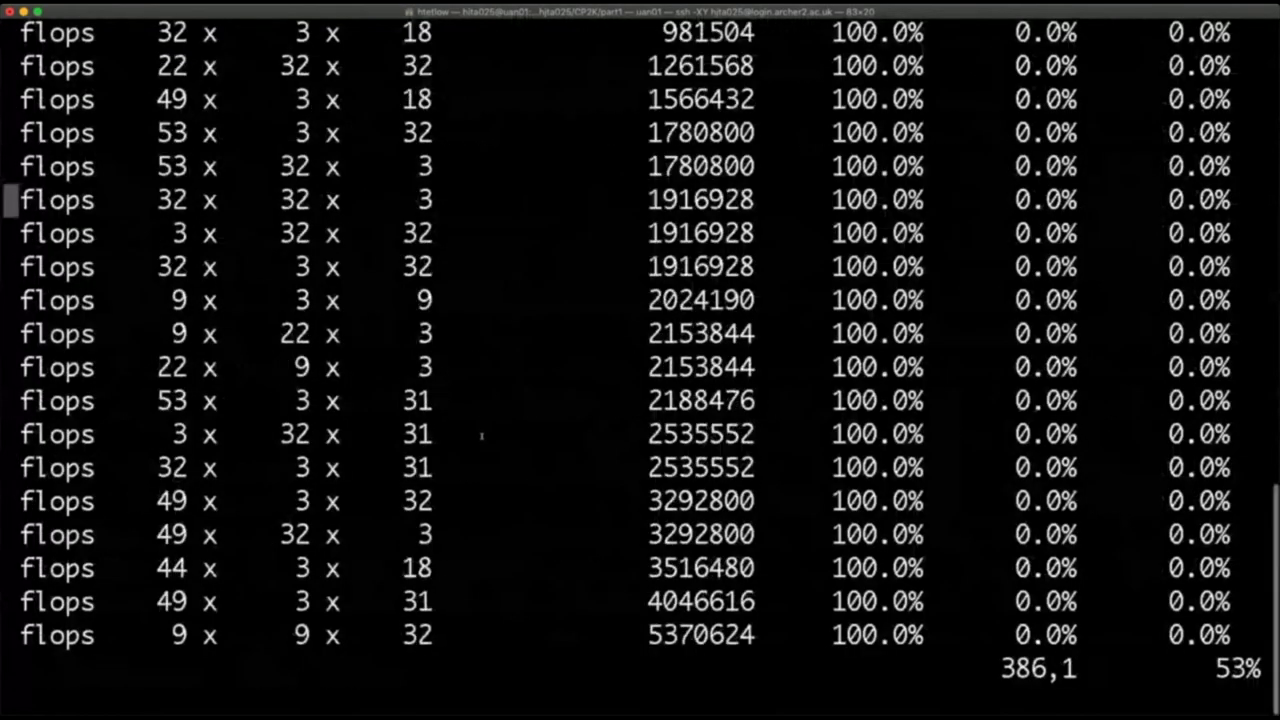
scroll(481, 436, "up", 20)
scroll(481, 436, "up", 20)
scroll(481, 436, "down", 20)
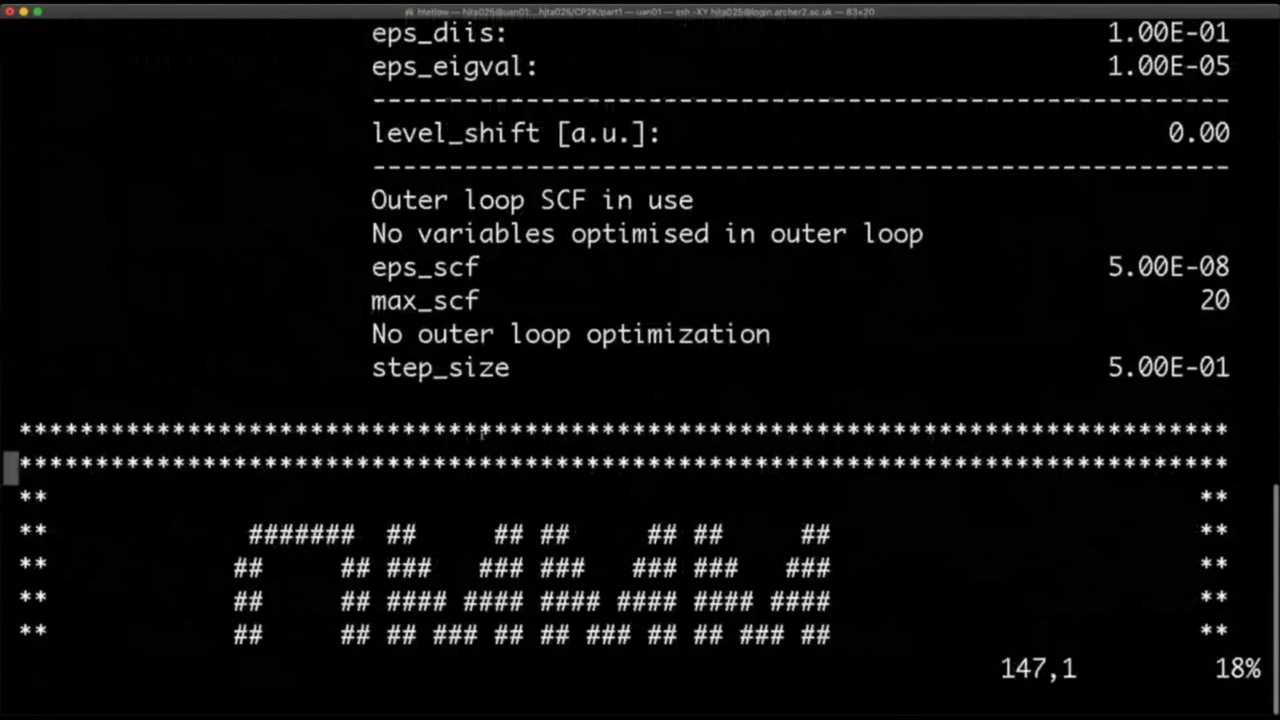
scroll(481, 436, "down", 12)
left_click_drag(478, 400, 540, 402)
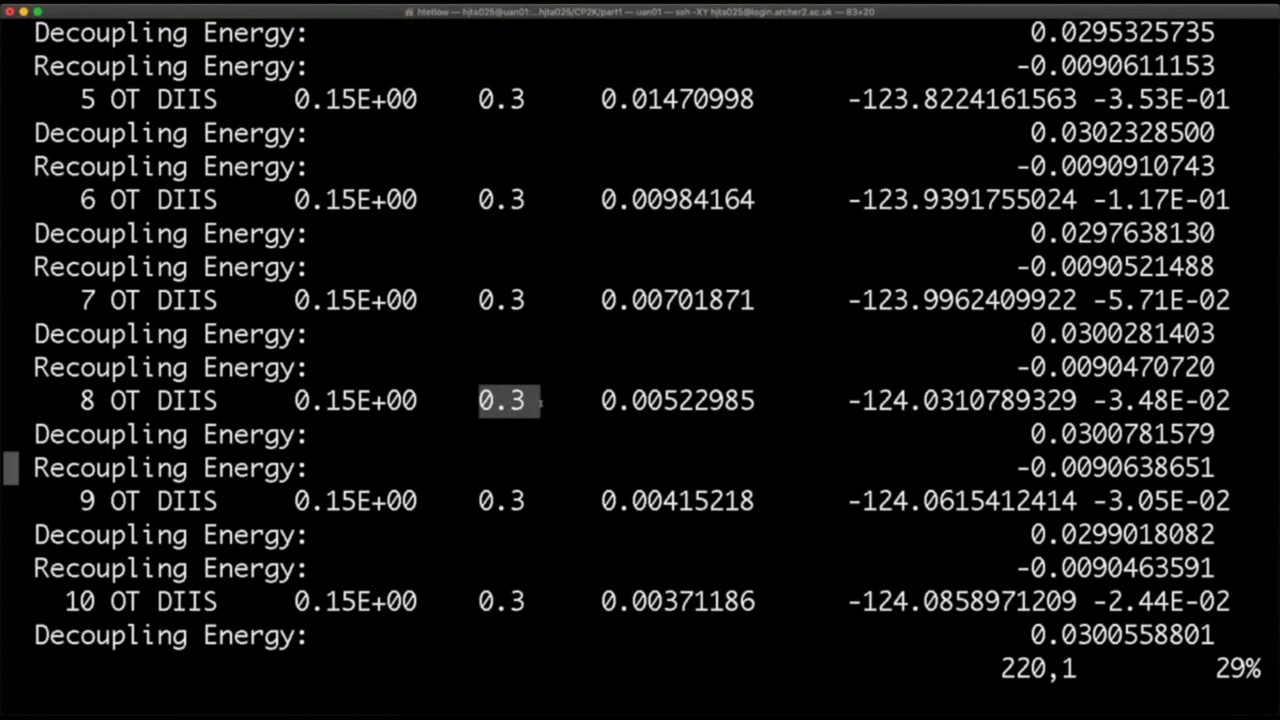
Review the OT settings, the first SCF steps and the restart file warning in ../cp2k.out, and quit vi.
scroll(540, 402, "up", 11)
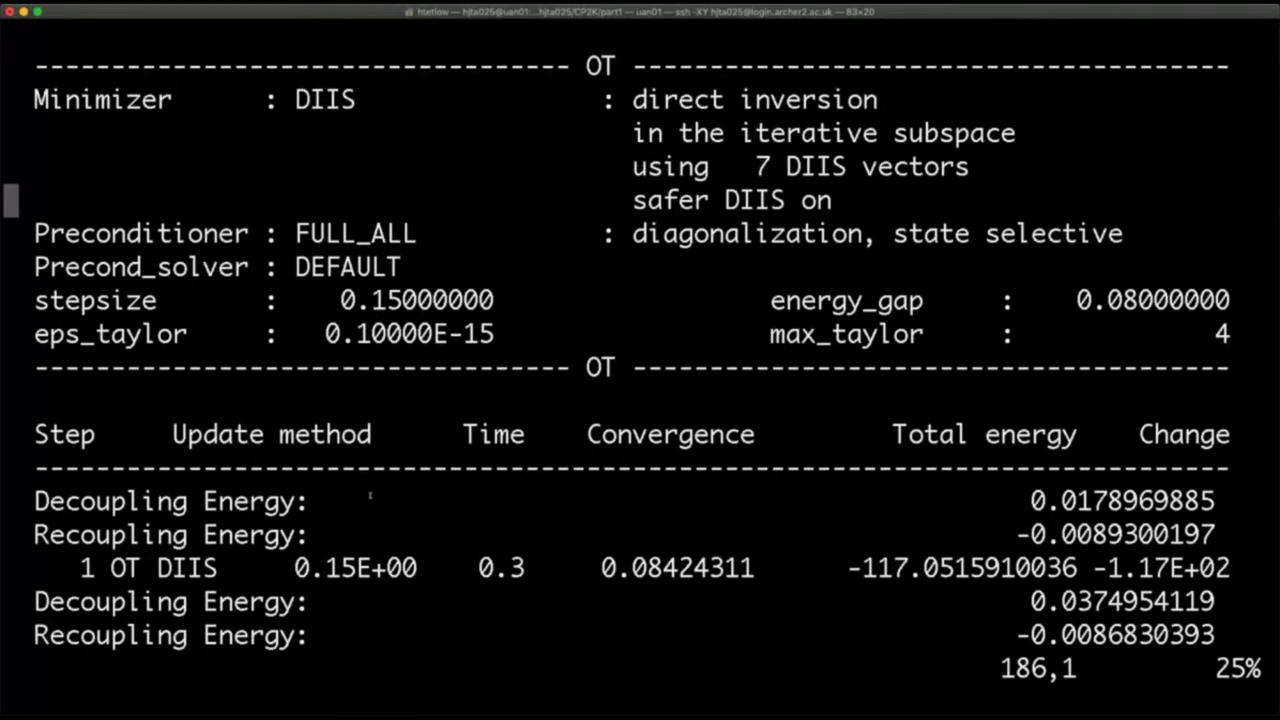
scroll(370, 496, "down", 2)
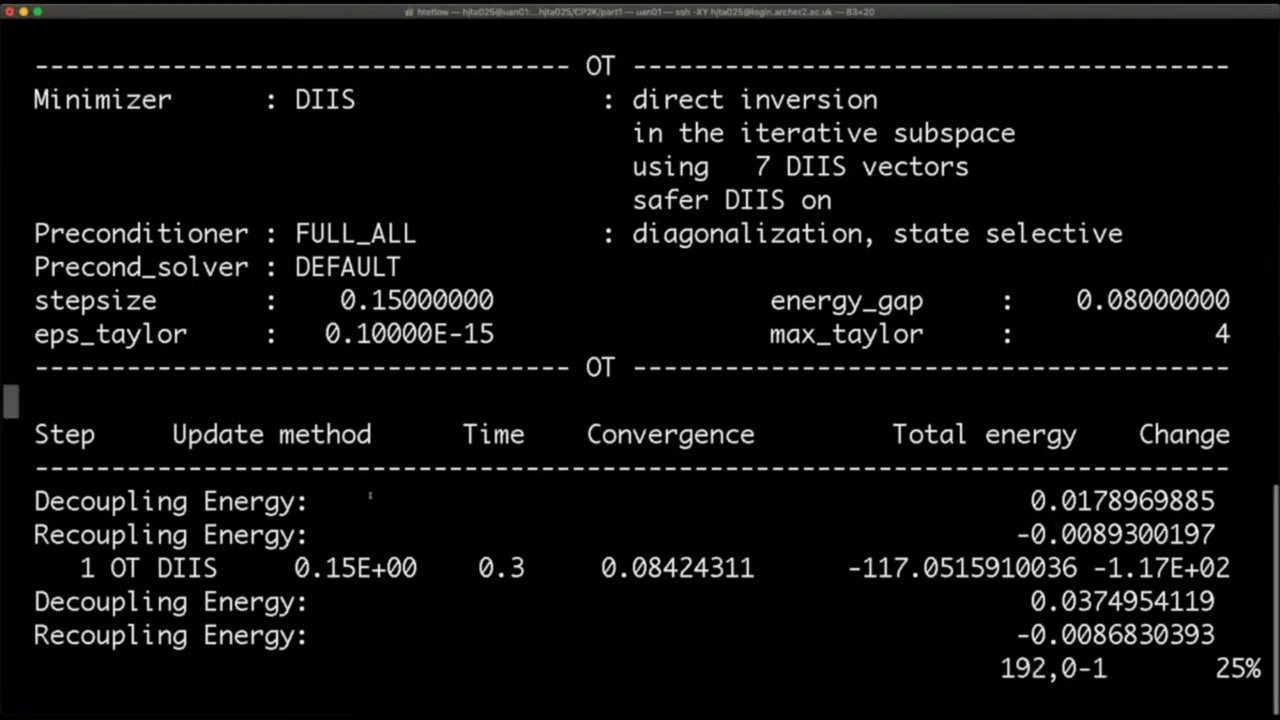
scroll(370, 496, "down", 2)
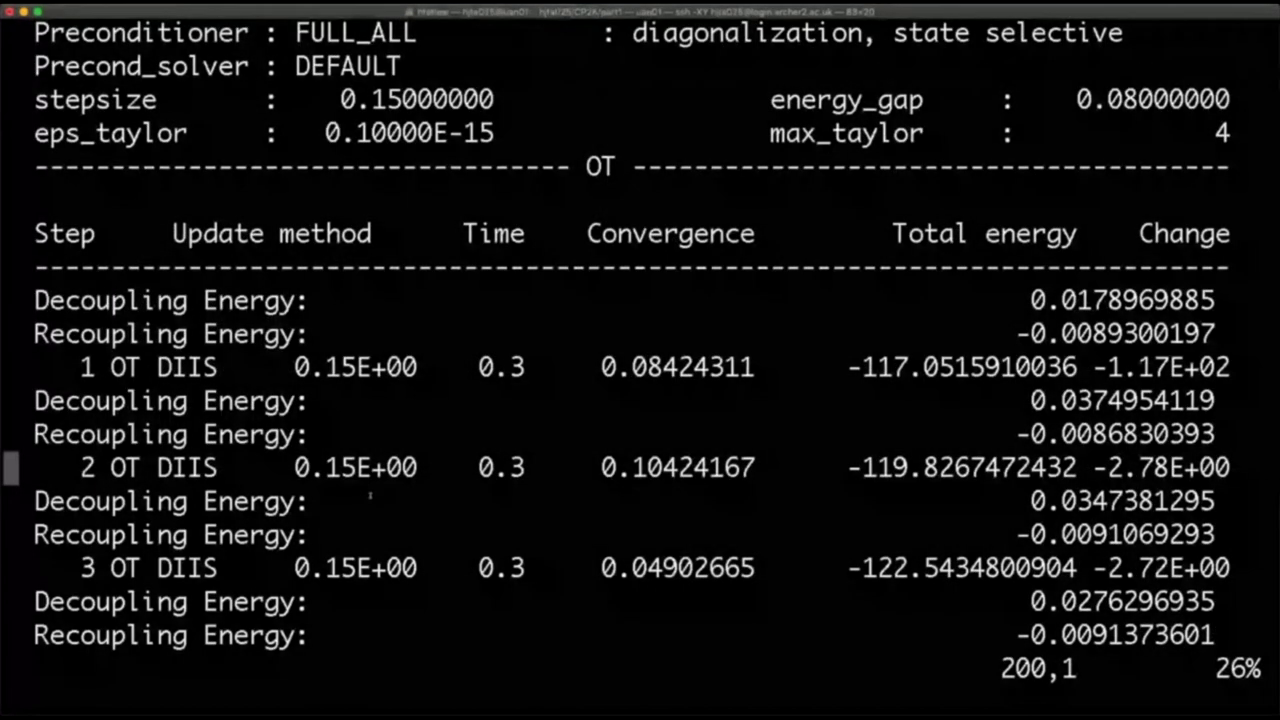
scroll(370, 494, "down", 1)
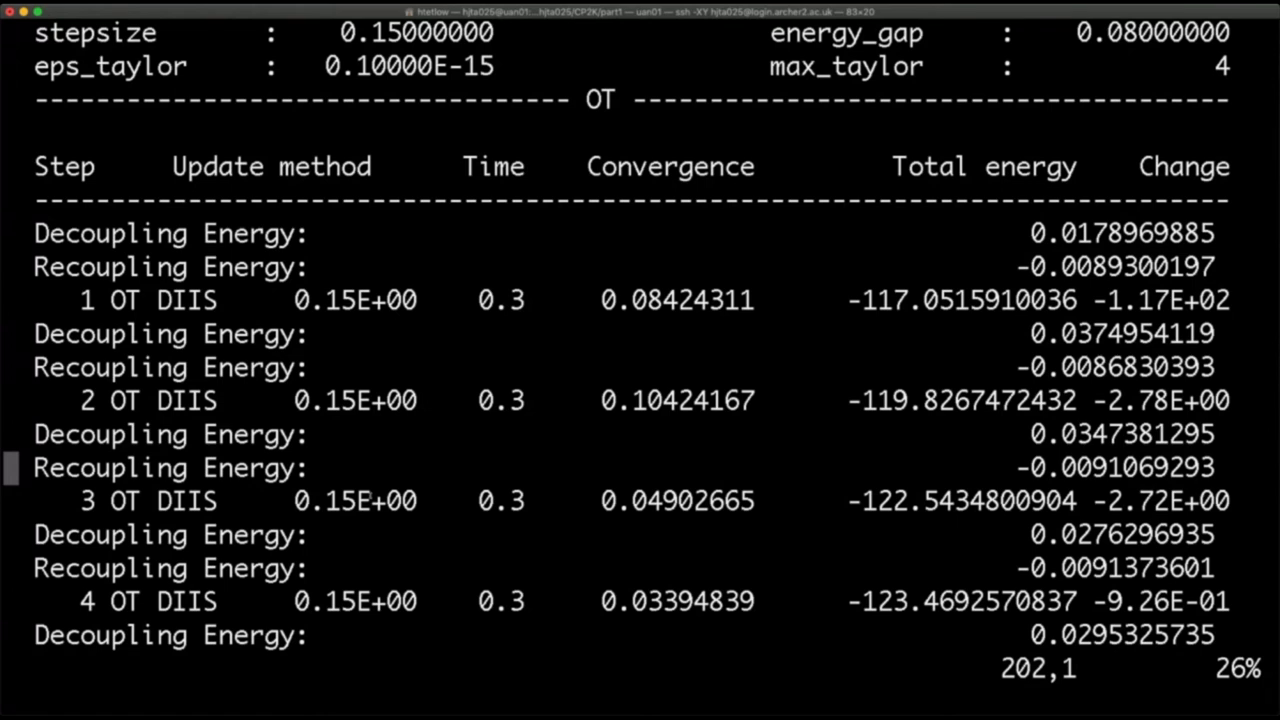
scroll(368, 497, "down", 5)
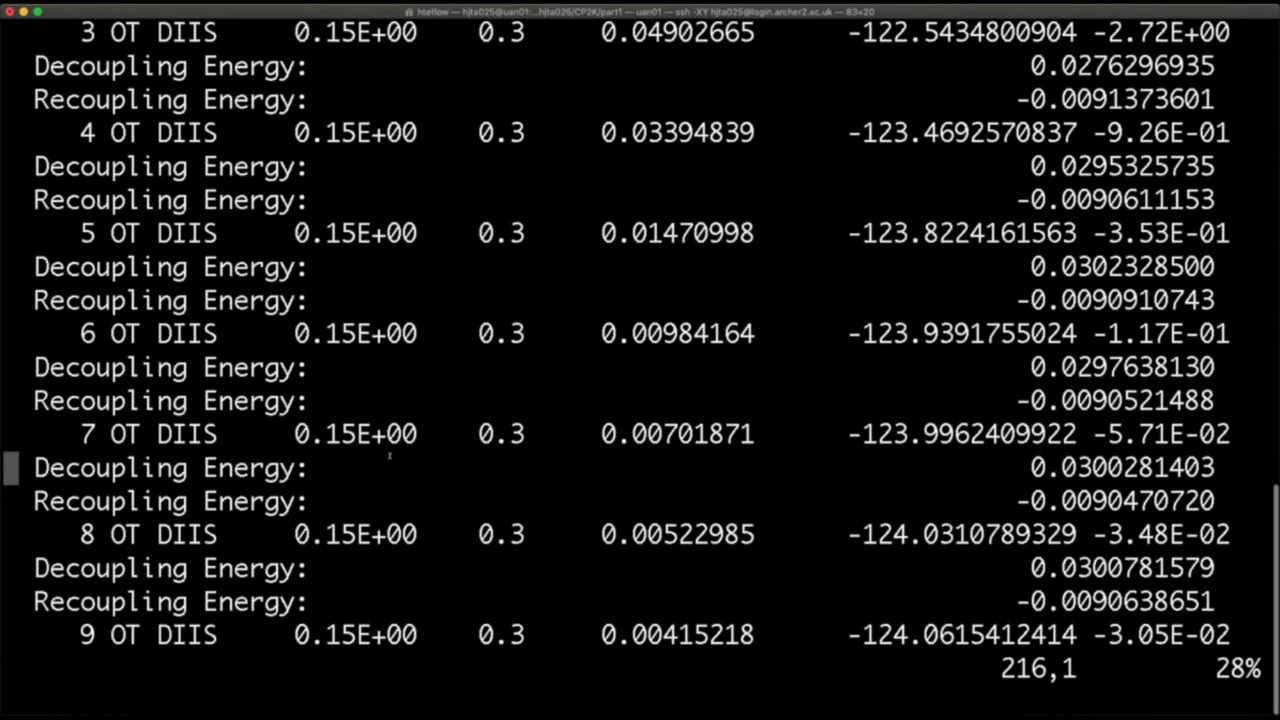
scroll(389, 455, "up", 5)
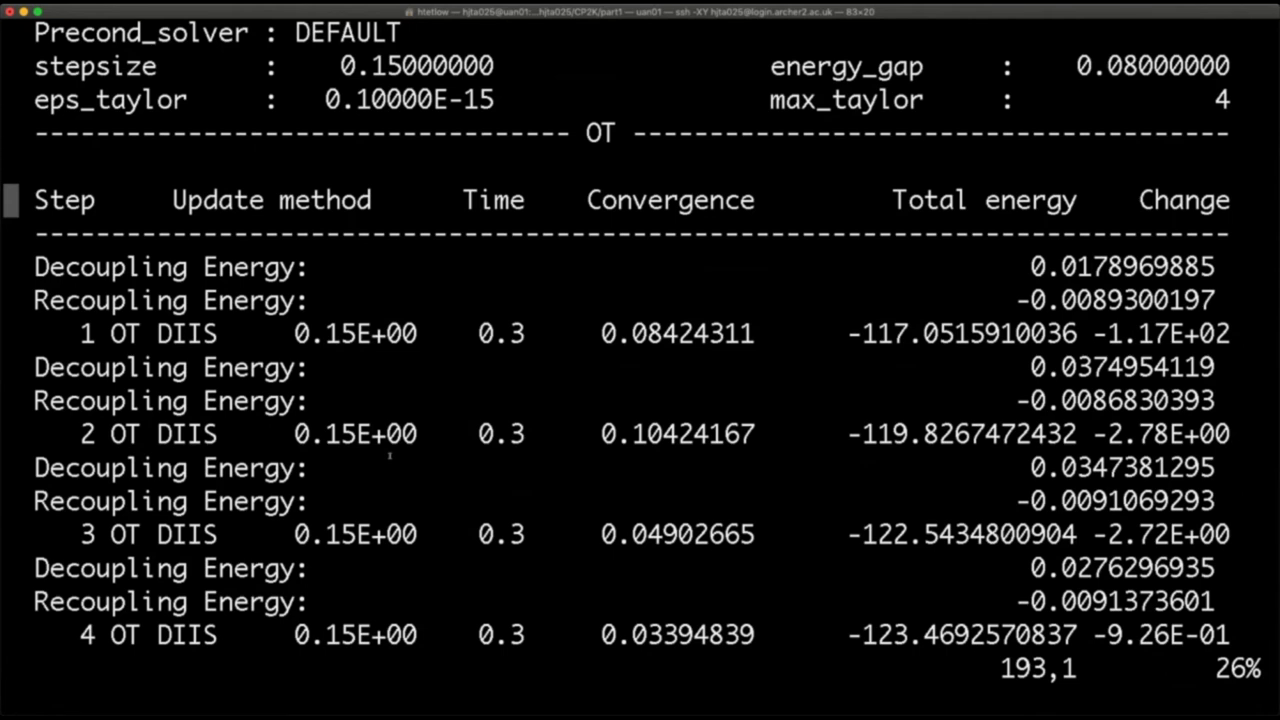
scroll(520, 380, "up", 7)
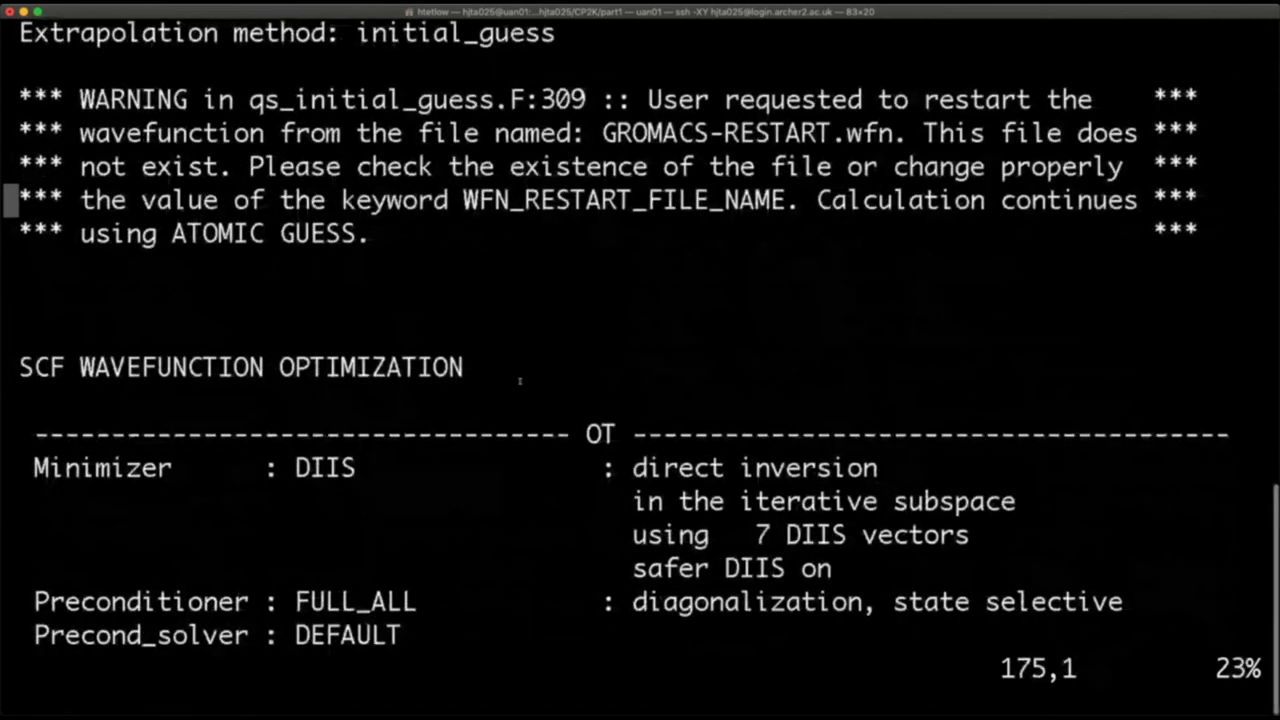
scroll(520, 380, "up", 1)
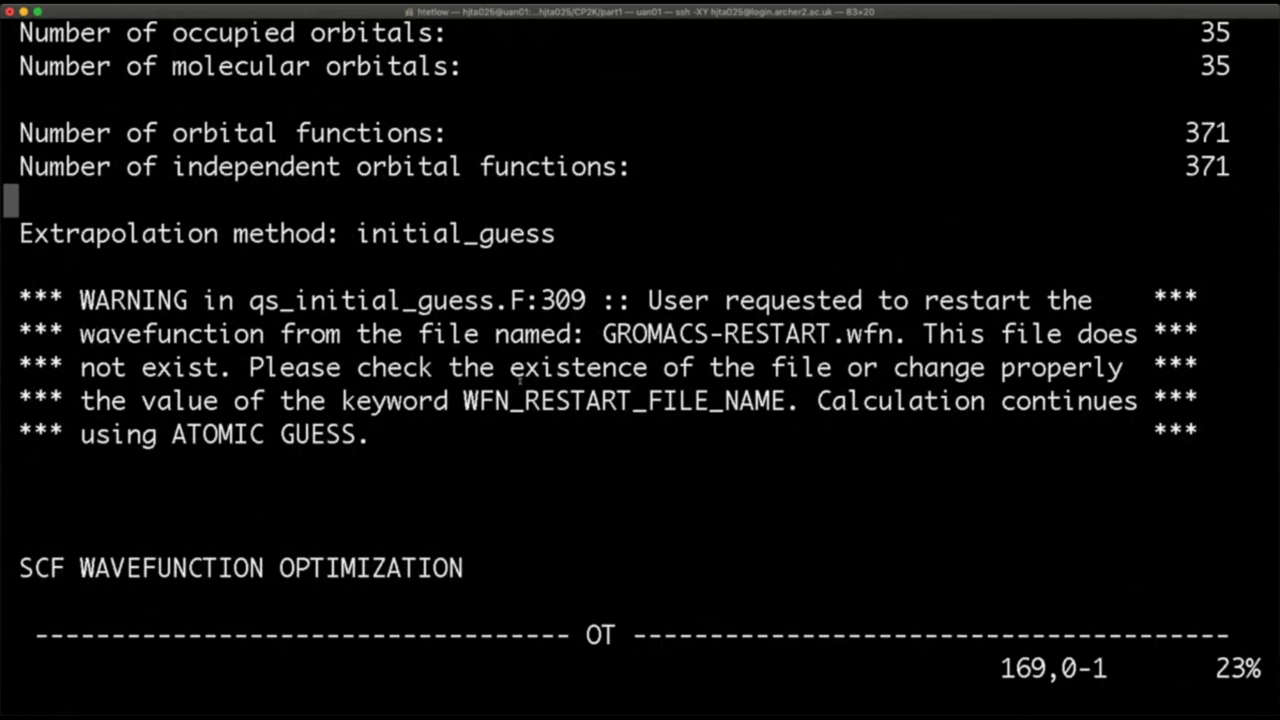
scroll(520, 378, "down", 9)
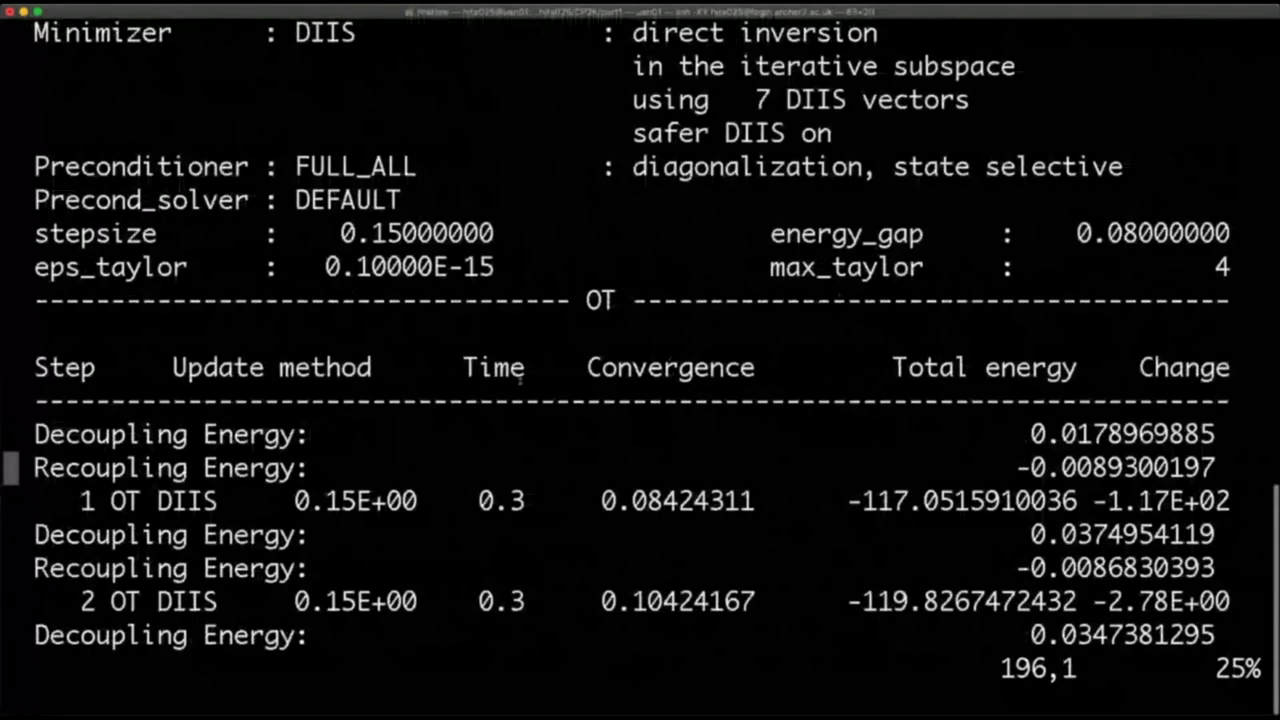
type(":q")
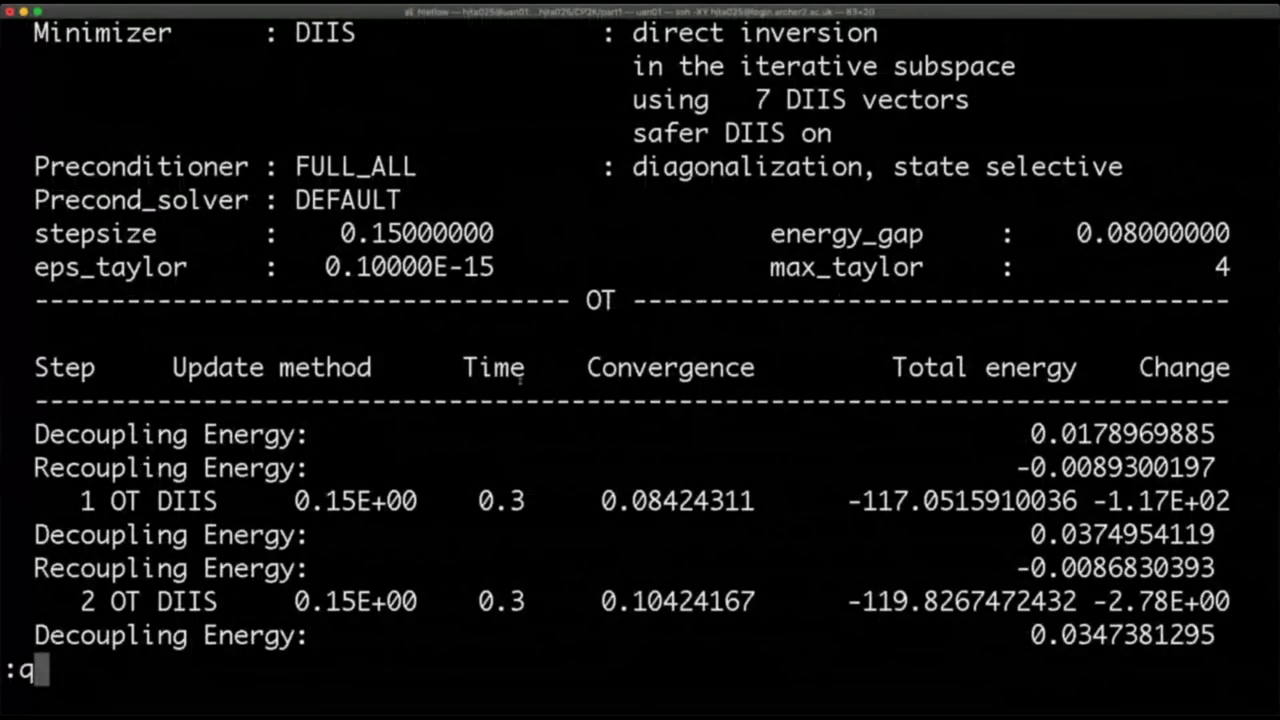
key("Return")
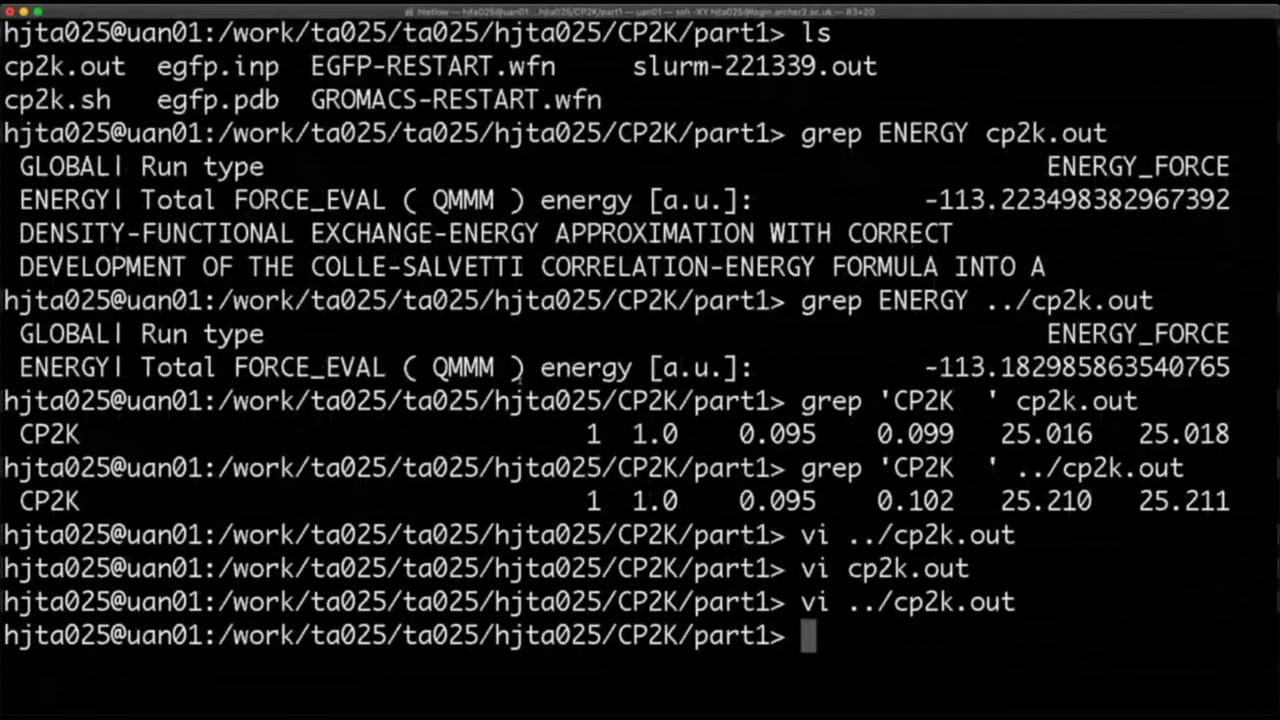
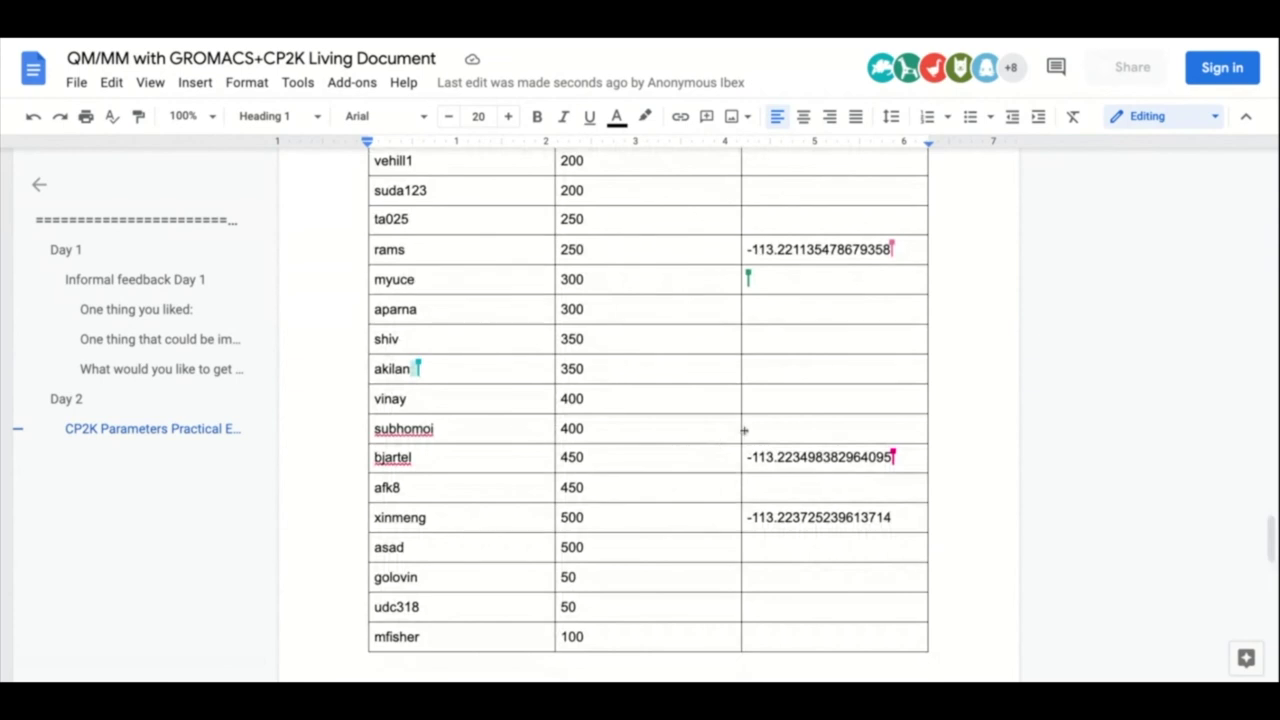
Examine the energies entered for each cutoff in the living document's CP2K parameters table.
scroll(858, 403, "up", 5)
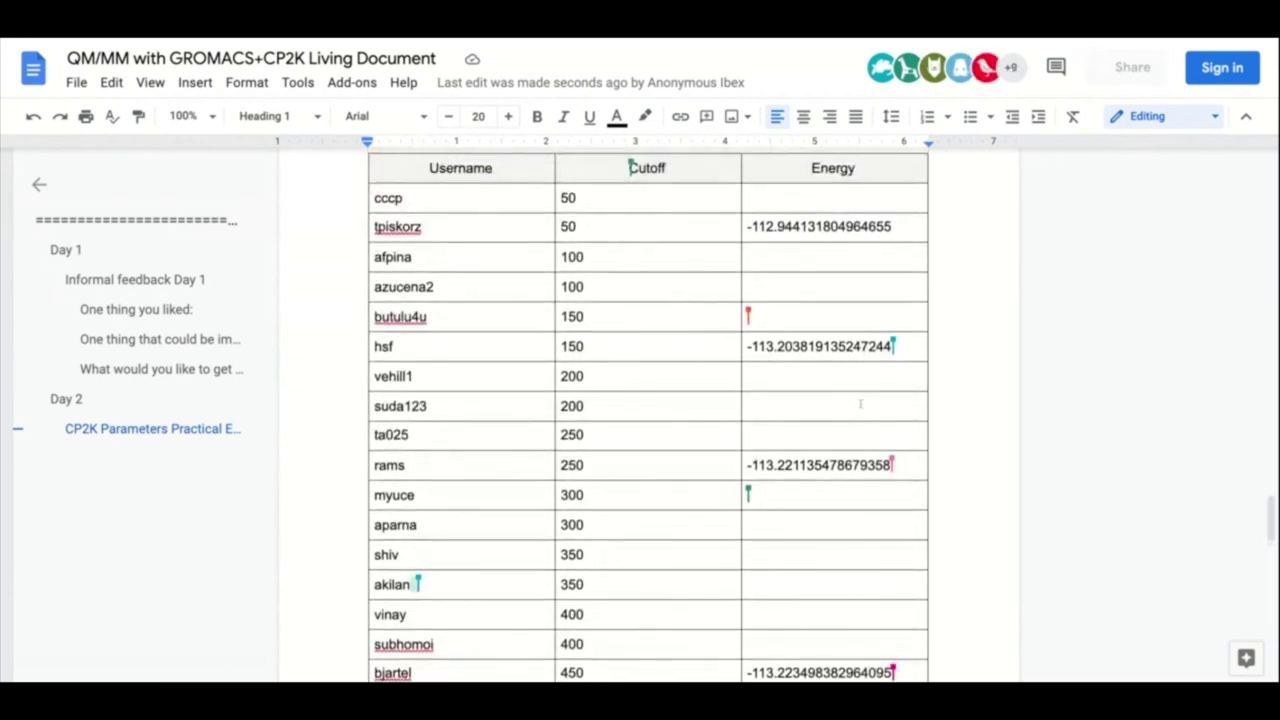
scroll(648, 414, "down", 10)
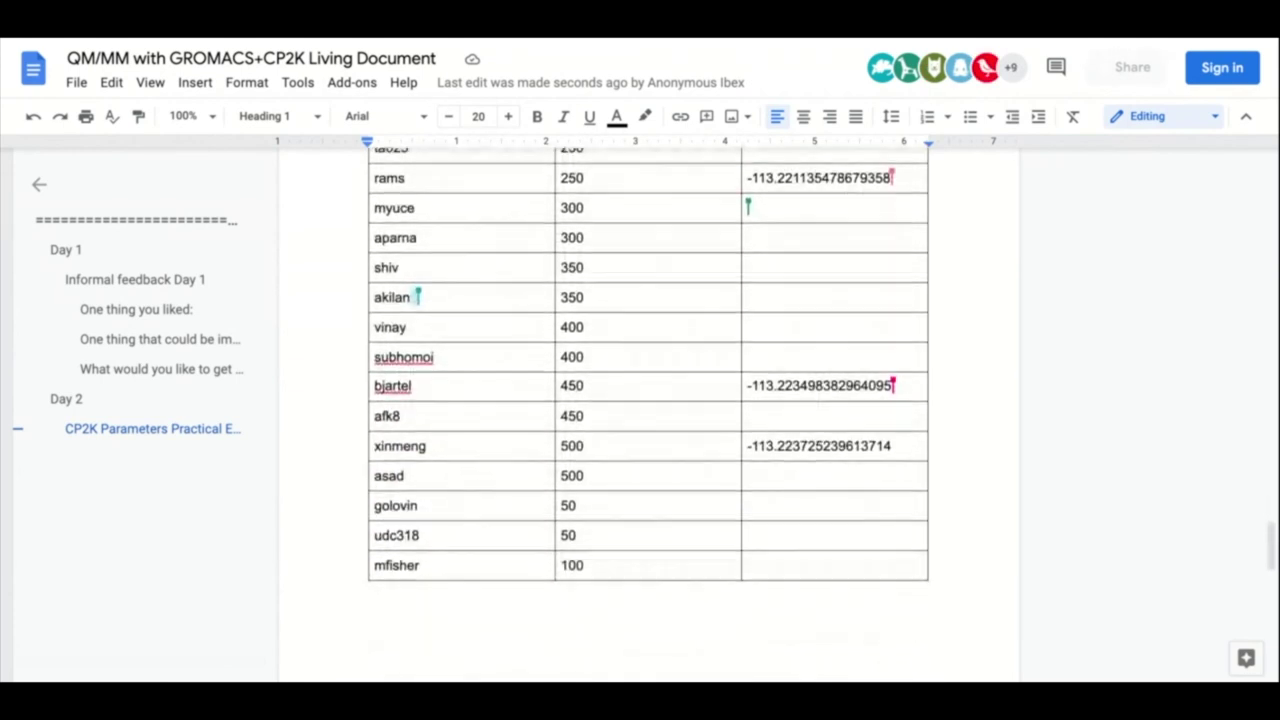
scroll(648, 414, "up", 6)
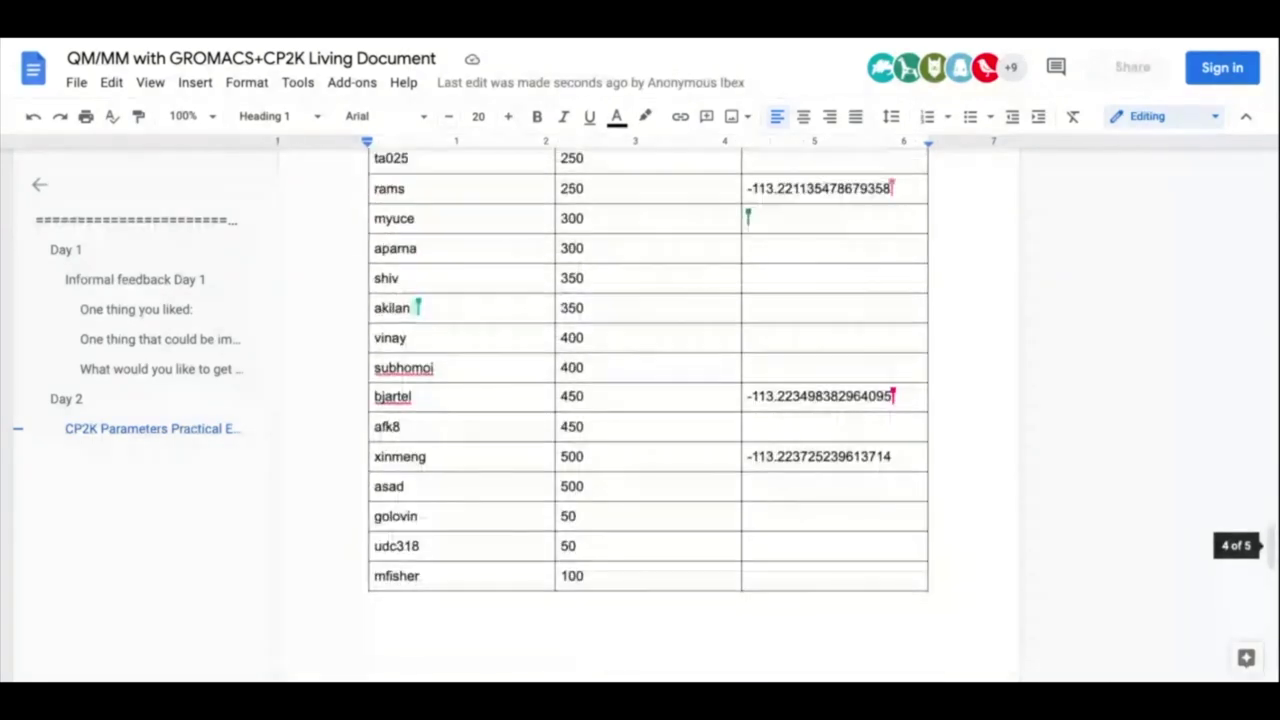
scroll(648, 414, "up", 3)
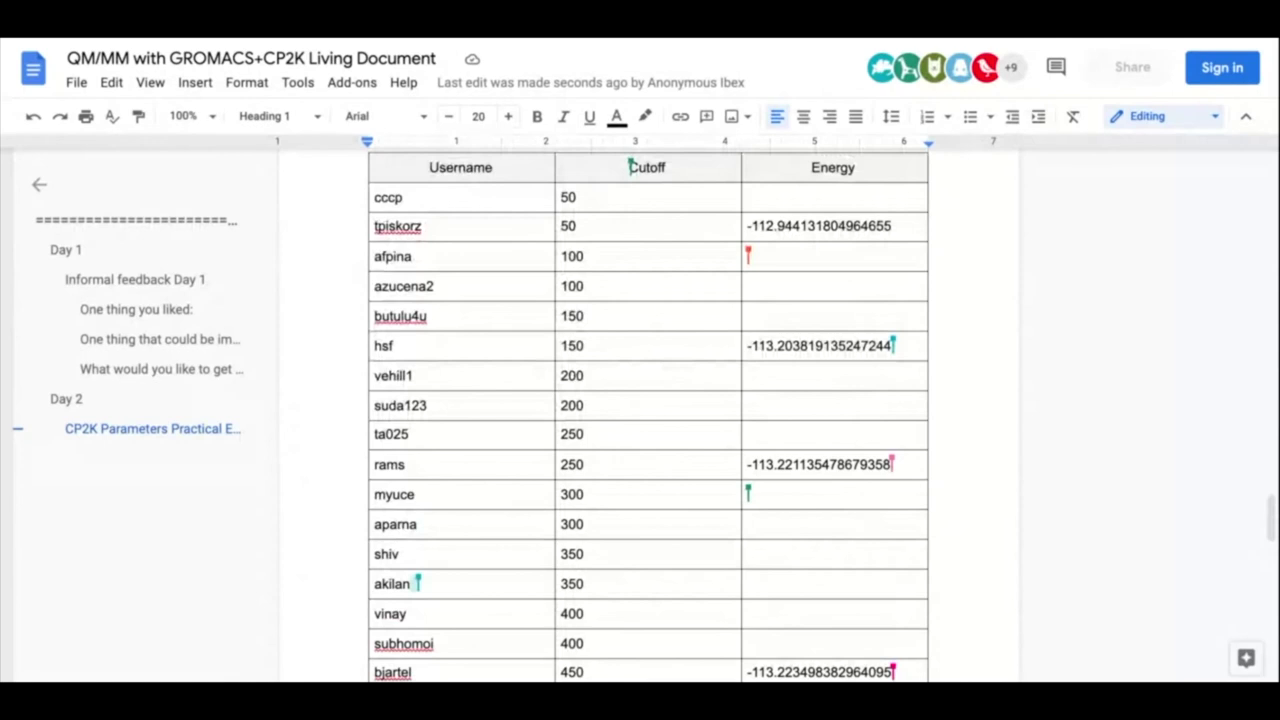
scroll(648, 414, "down", 1)
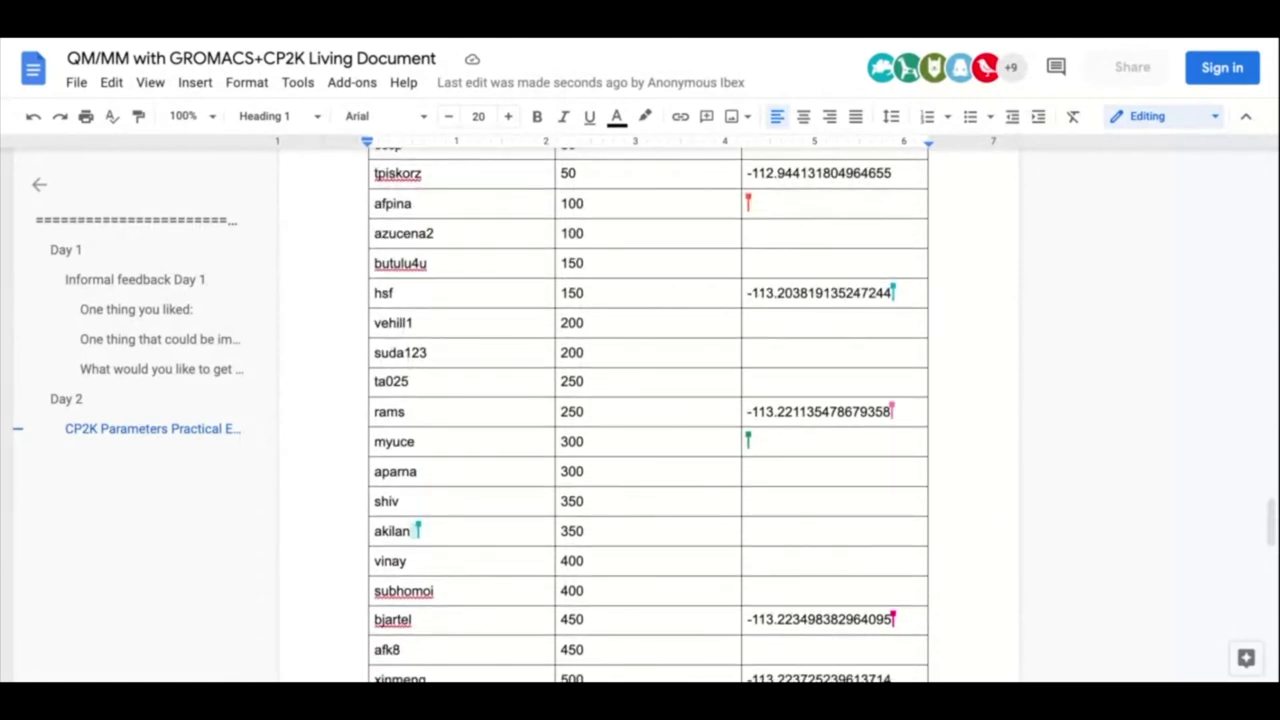
scroll(648, 414, "down", 4)
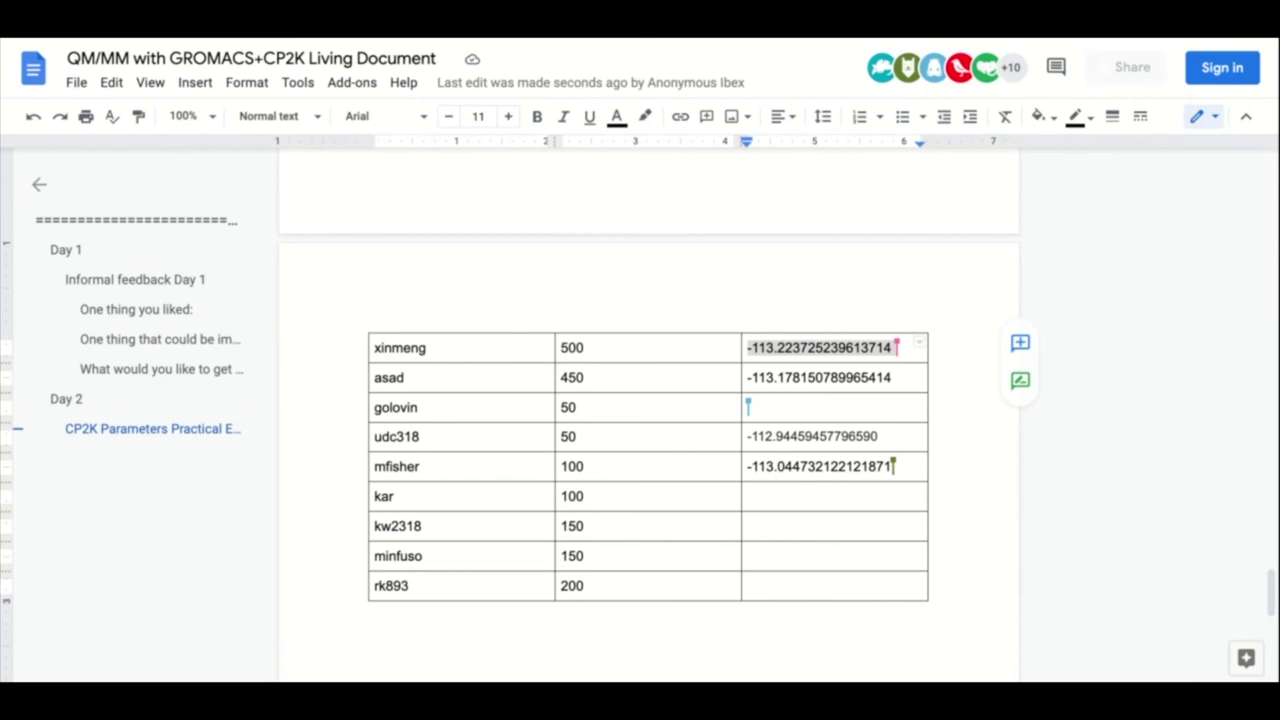
Highlight the two energies for the 250 cutoff in the table, and view the Gnuplot graph of energy against cutoff.
scroll(640, 414, "up", 5)
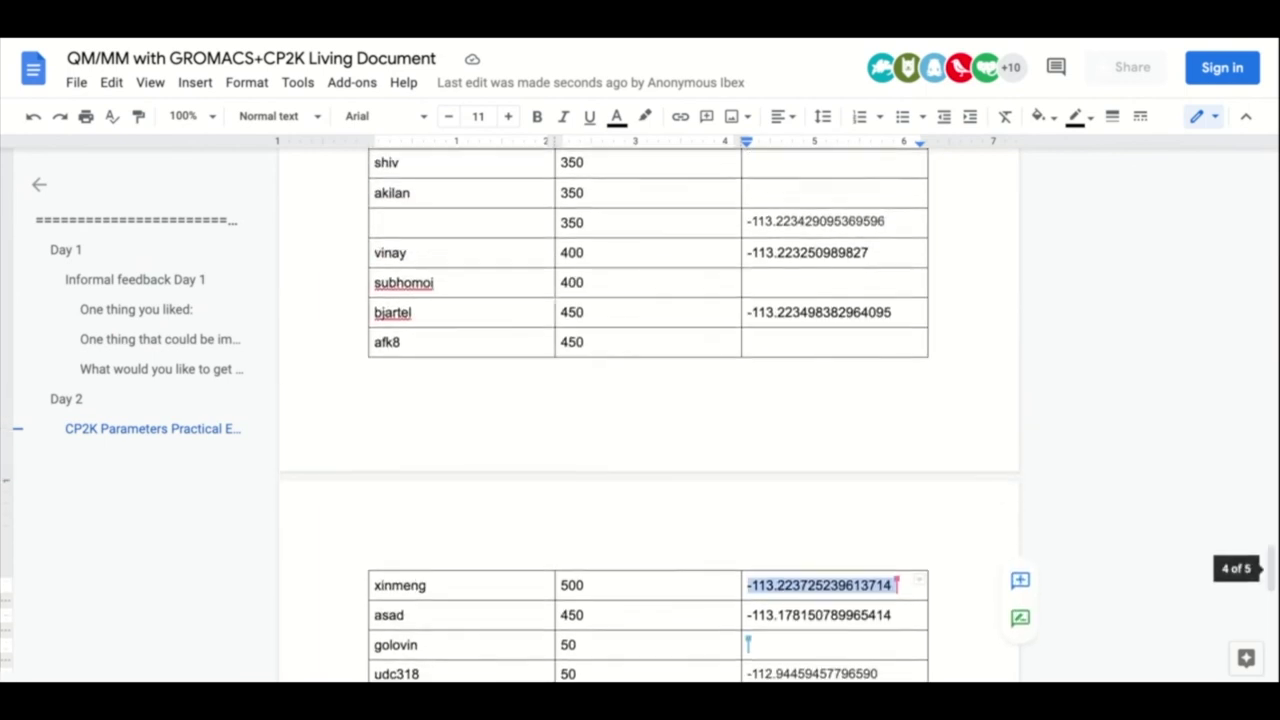
scroll(640, 414, "up", 3)
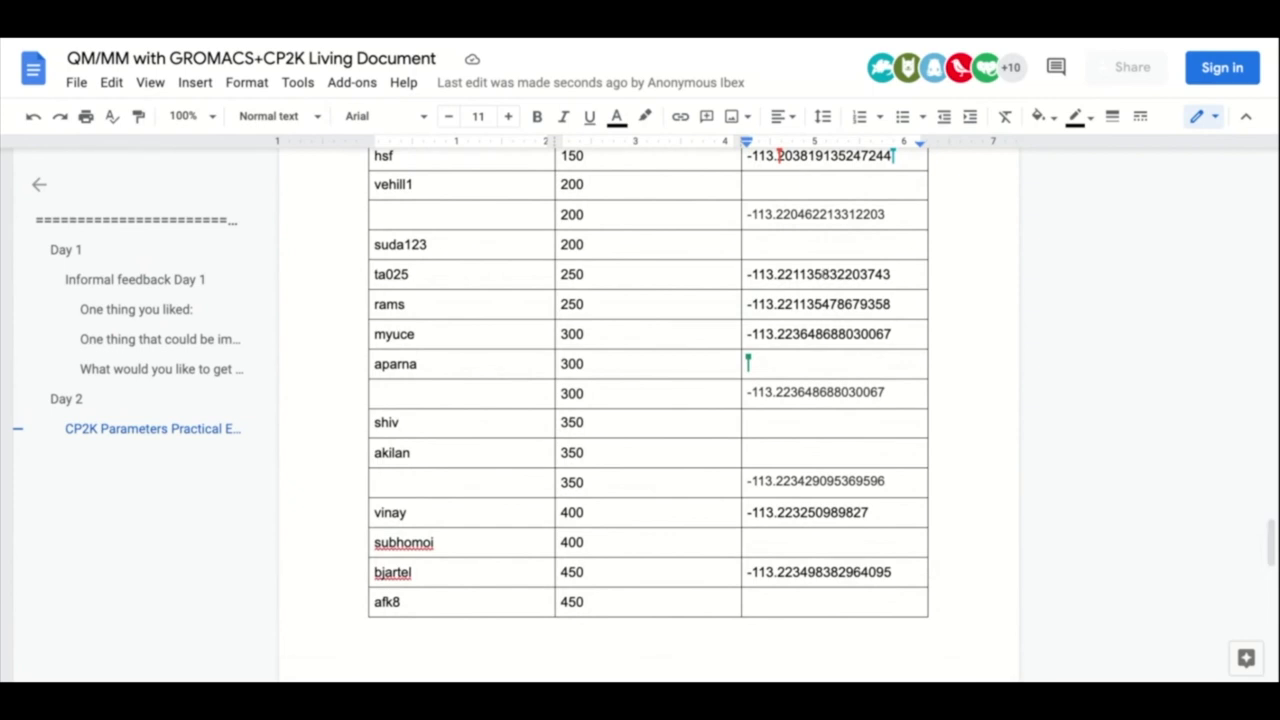
left_click_drag(747, 274, 890, 304)
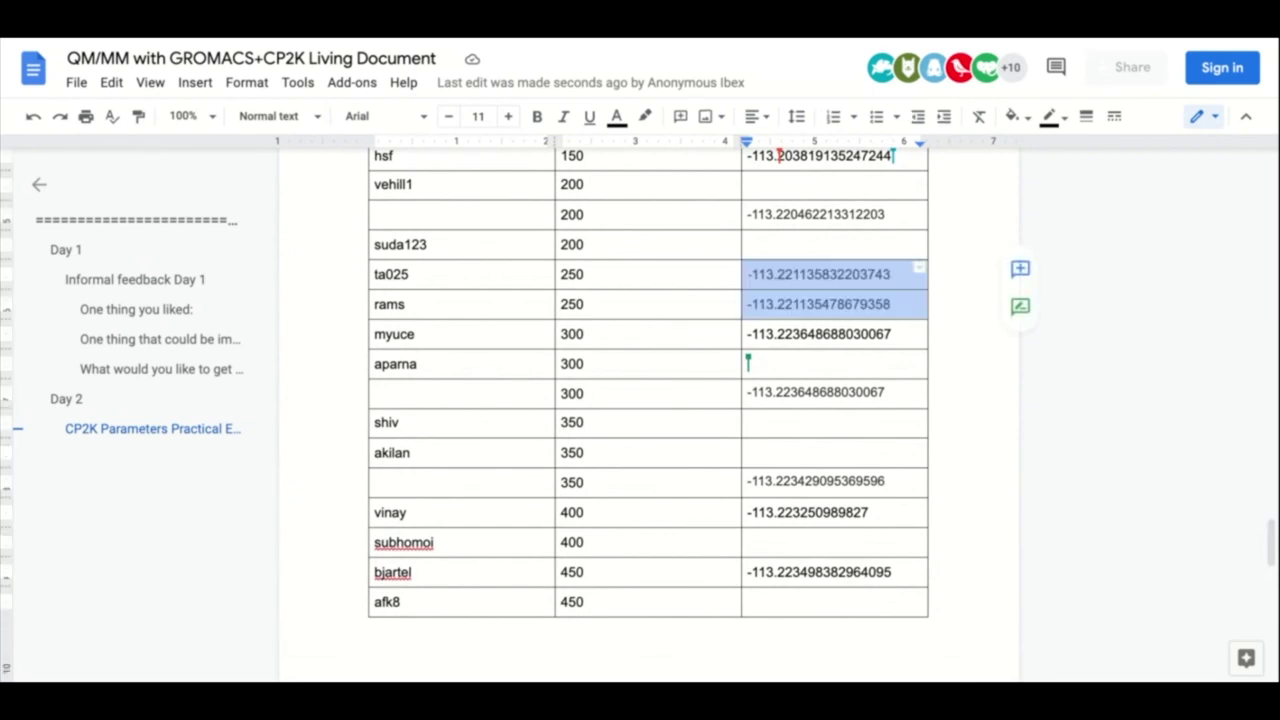
left_click(200, 40)
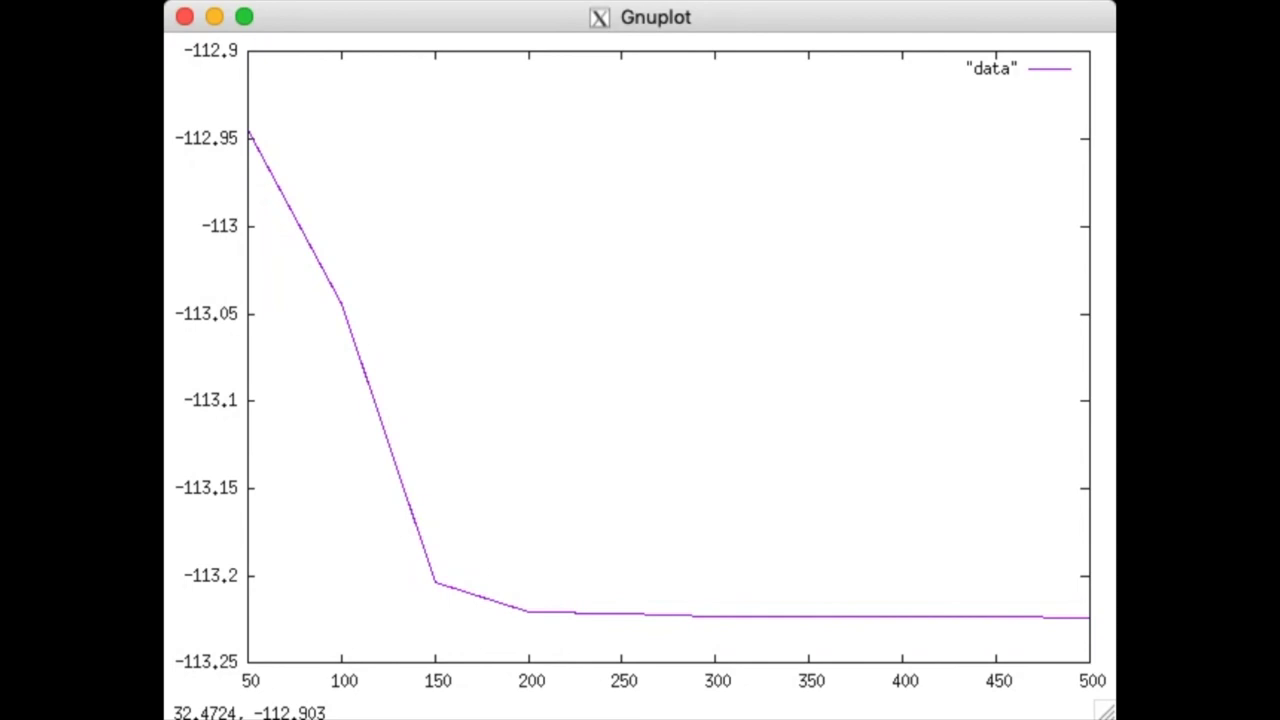
Switch to the tutorial page and highlight the B3LYP run time on 1 node of ARCHER2 in Part 4's Functionals table.
key("super+Tab")
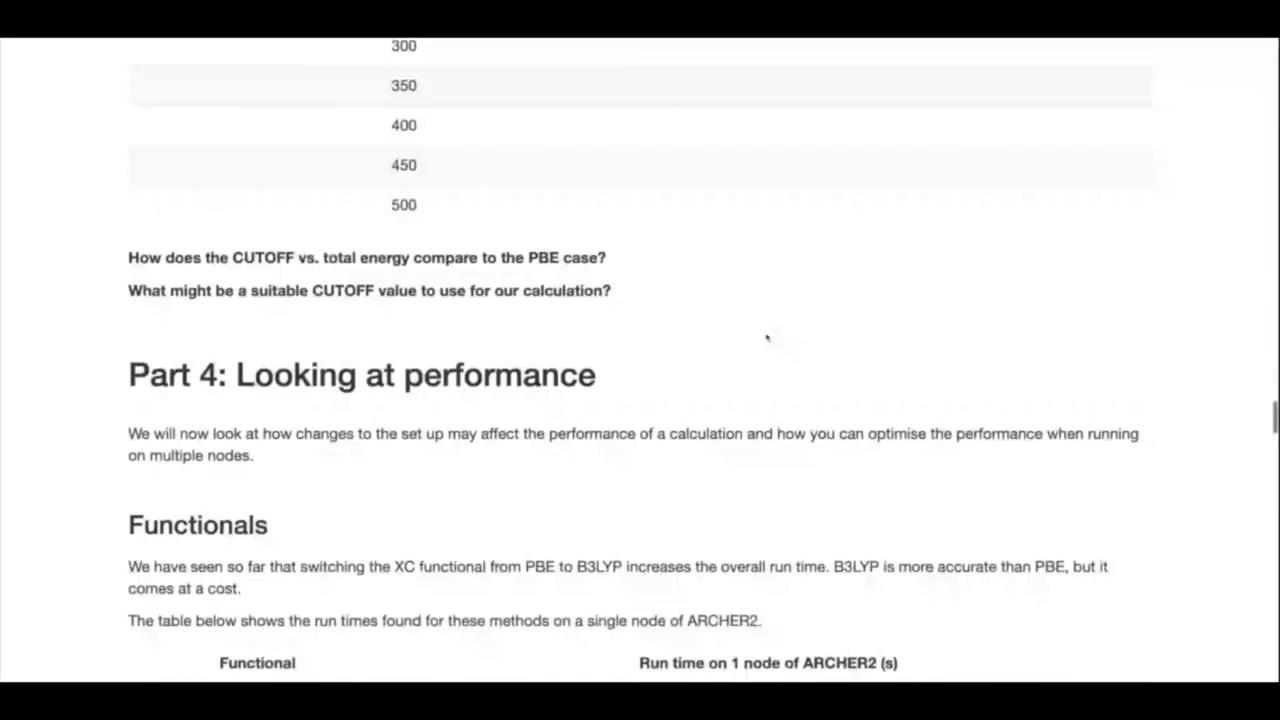
scroll(767, 338, "down", 1)
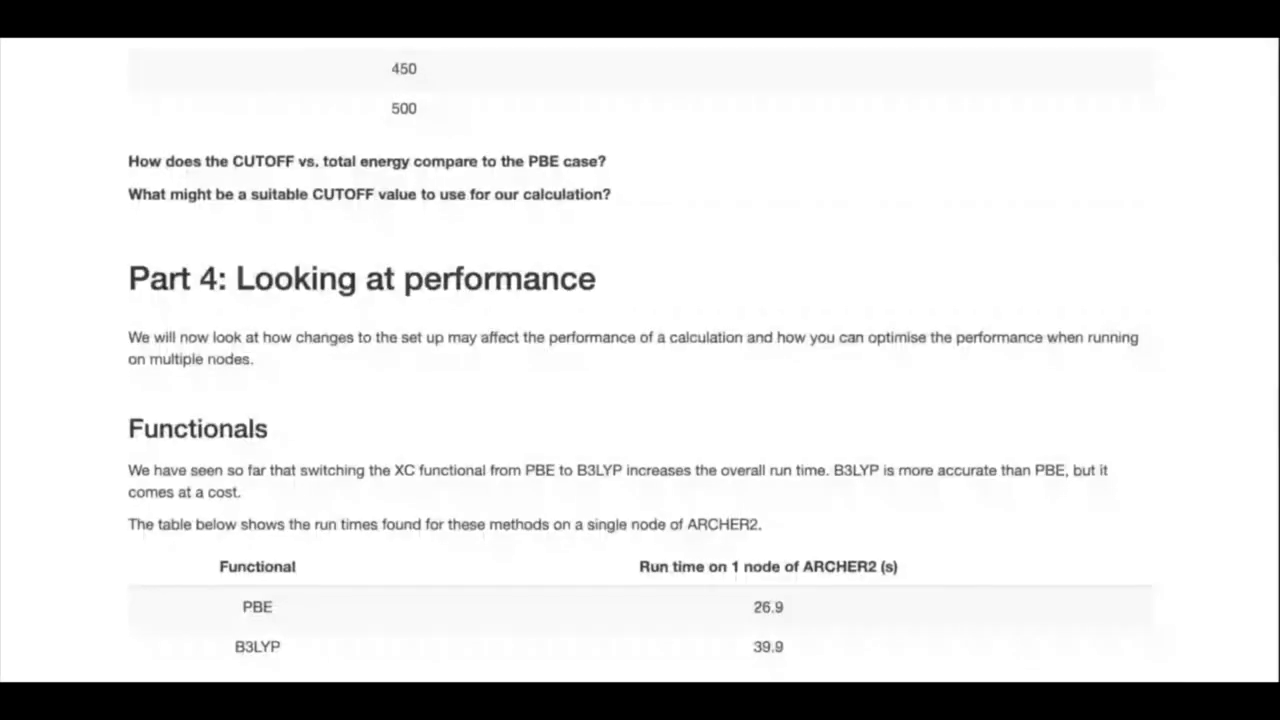
scroll(640, 360, "down", 2)
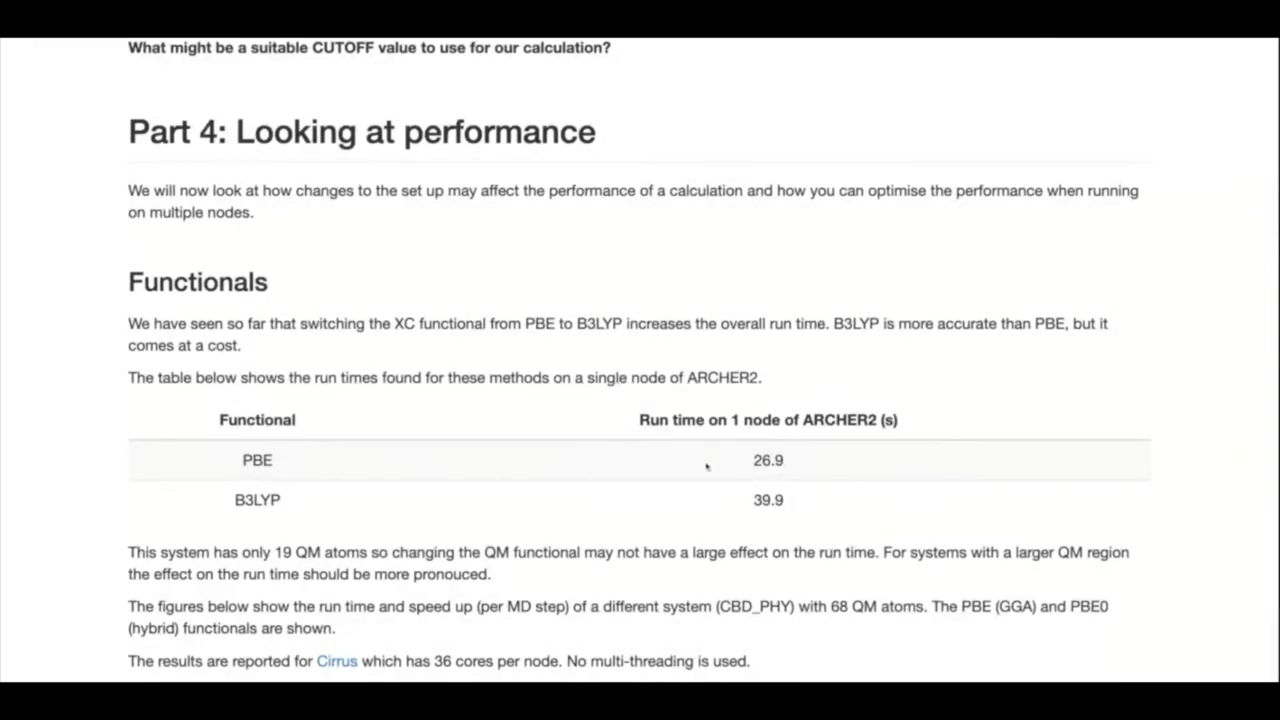
double_click(751, 503)
double_click(750, 502)
scroll(644, 415, "down", 1)
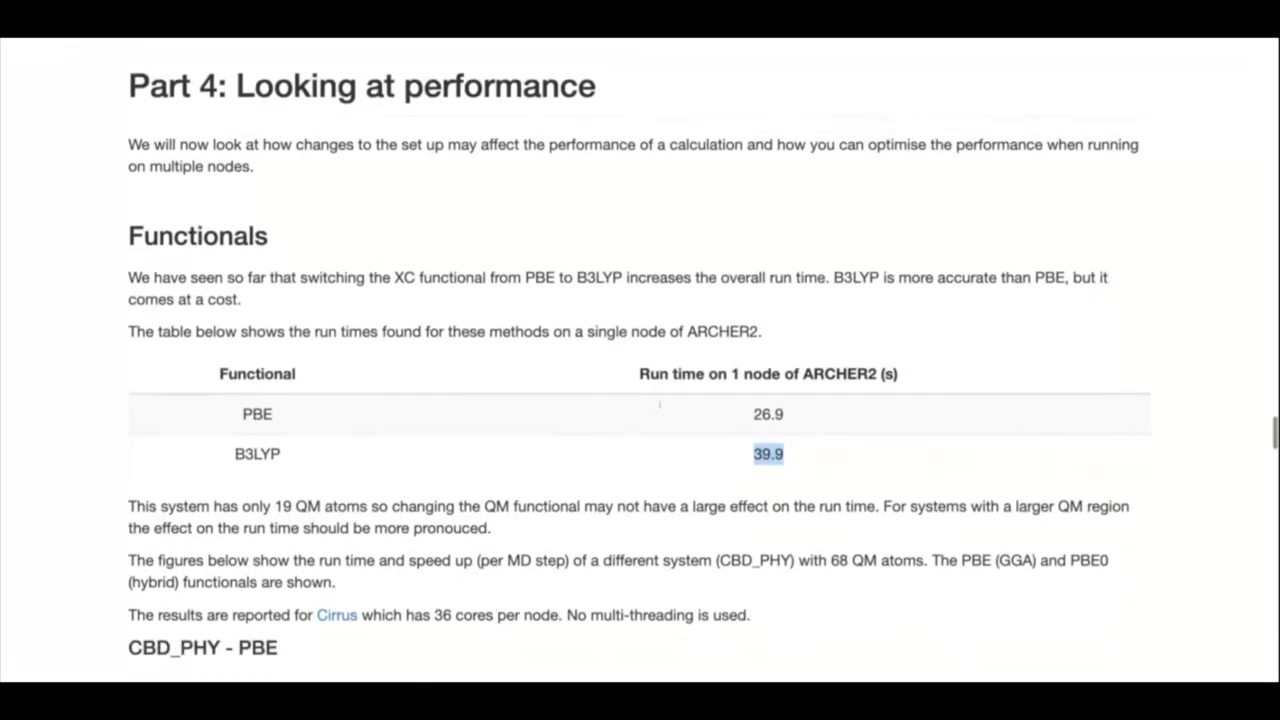